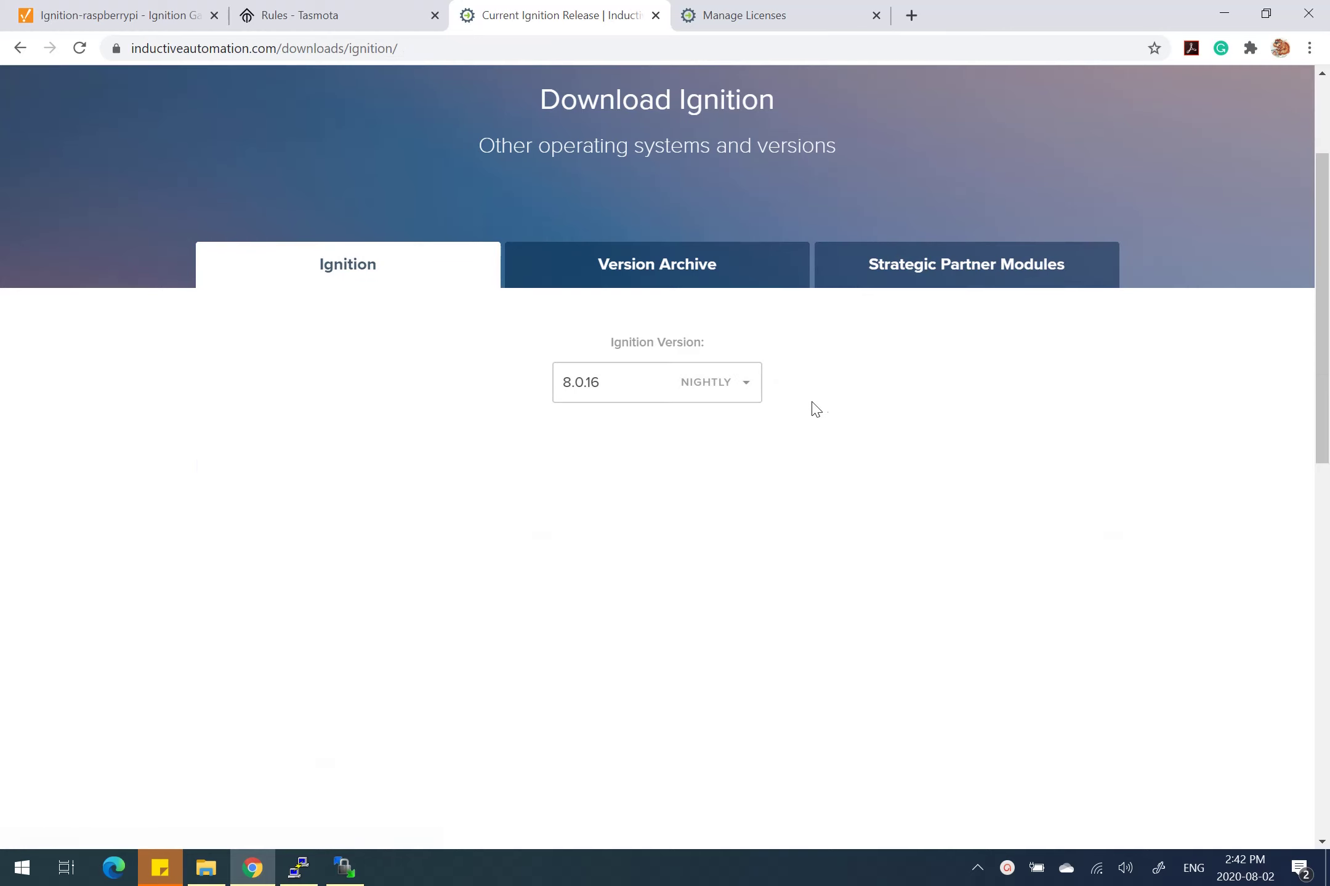
- Choose the 8.0.15 stable Ignition version and highlight the Linux ARMHF 32-bit zip link
{"action": "left_click", "coordinate": [750, 382]}
{"action": "left_click", "coordinate": [682, 435]}
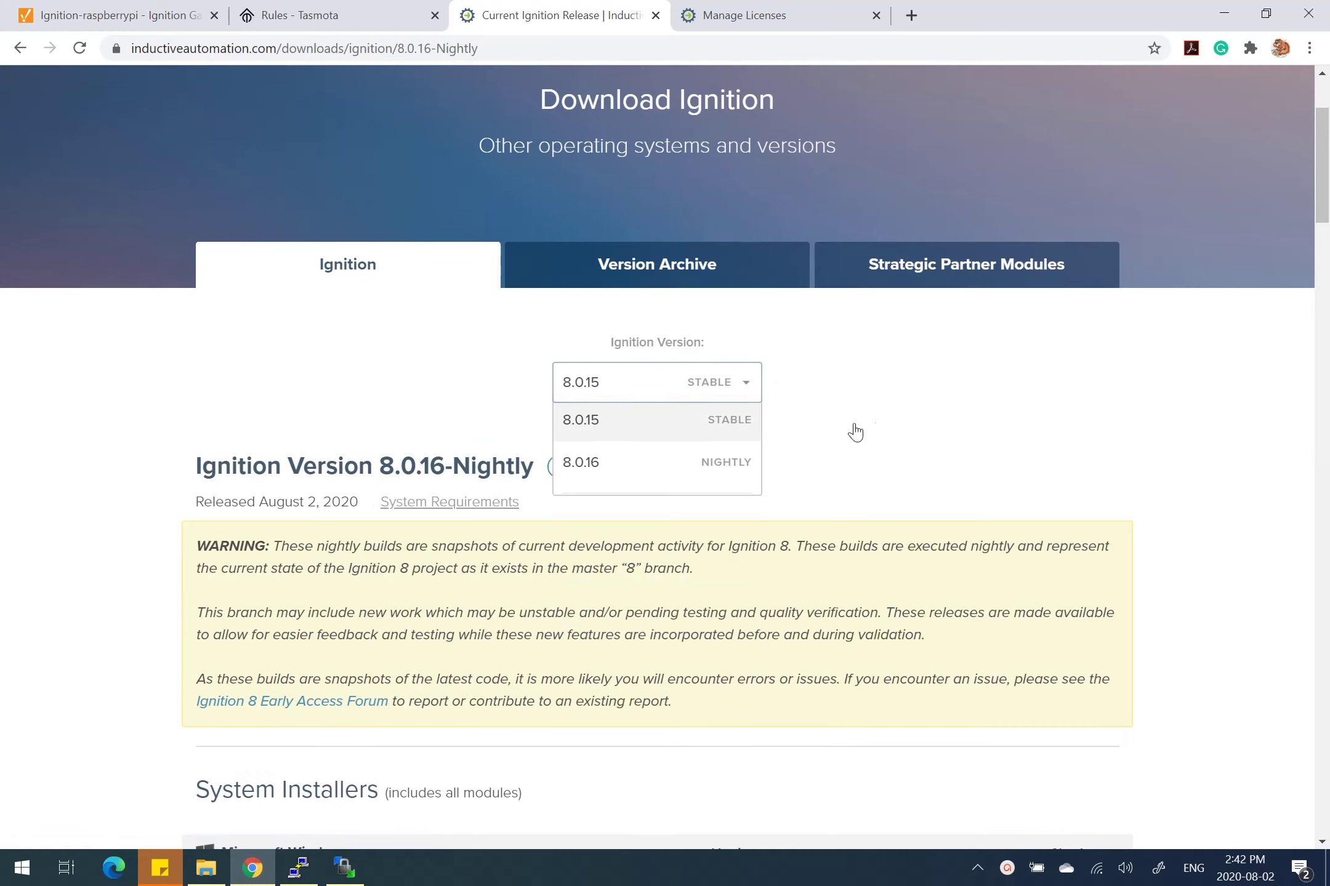
{"action": "scroll", "coordinate": [845, 421], "scroll_direction": "down", "scroll_amount": 10}
{"action": "scroll", "coordinate": [643, 419], "scroll_direction": "down", "scroll_amount": 4}
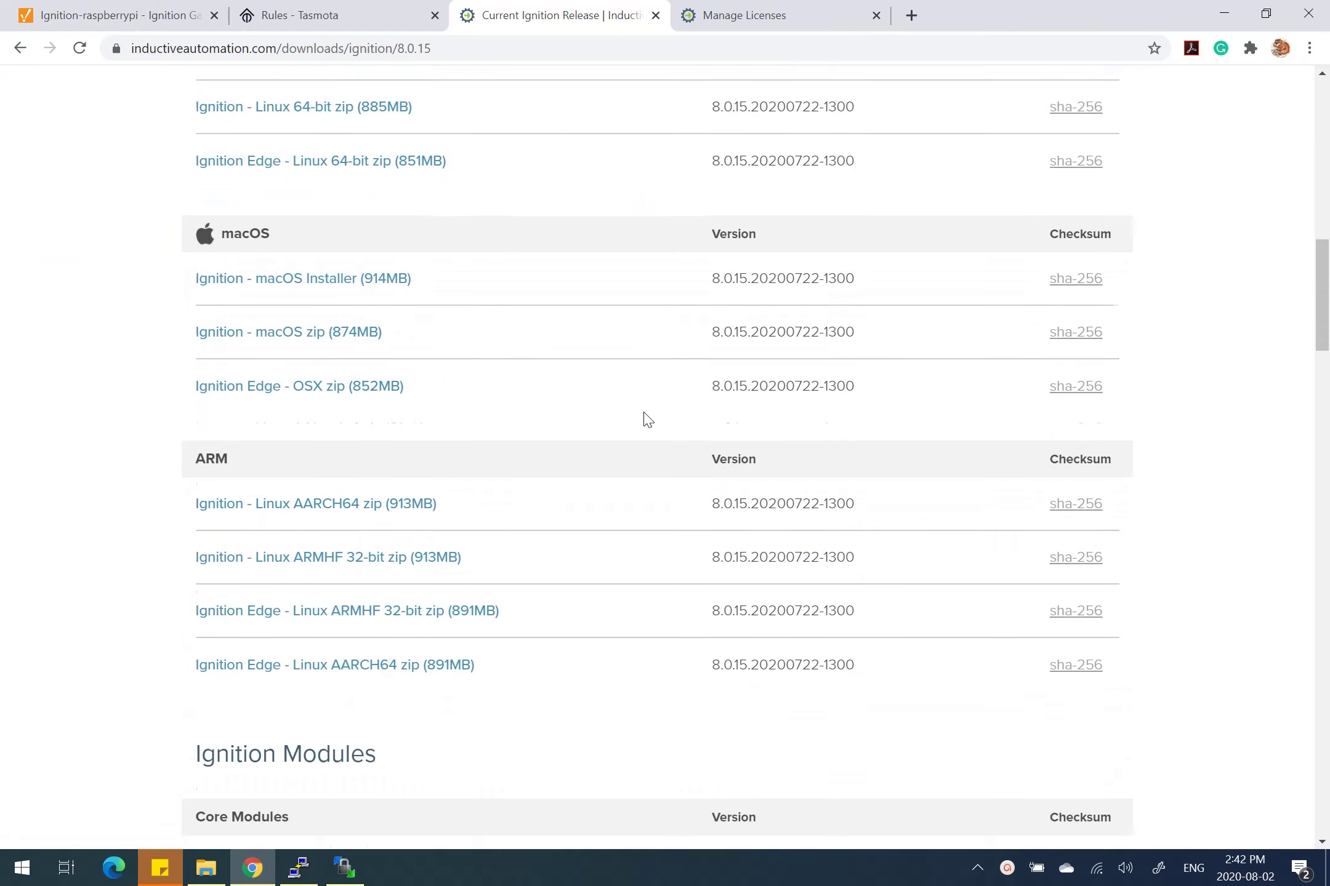
{"action": "left_click_drag", "start_coordinate": [463, 387], "coordinate": [197, 386]}
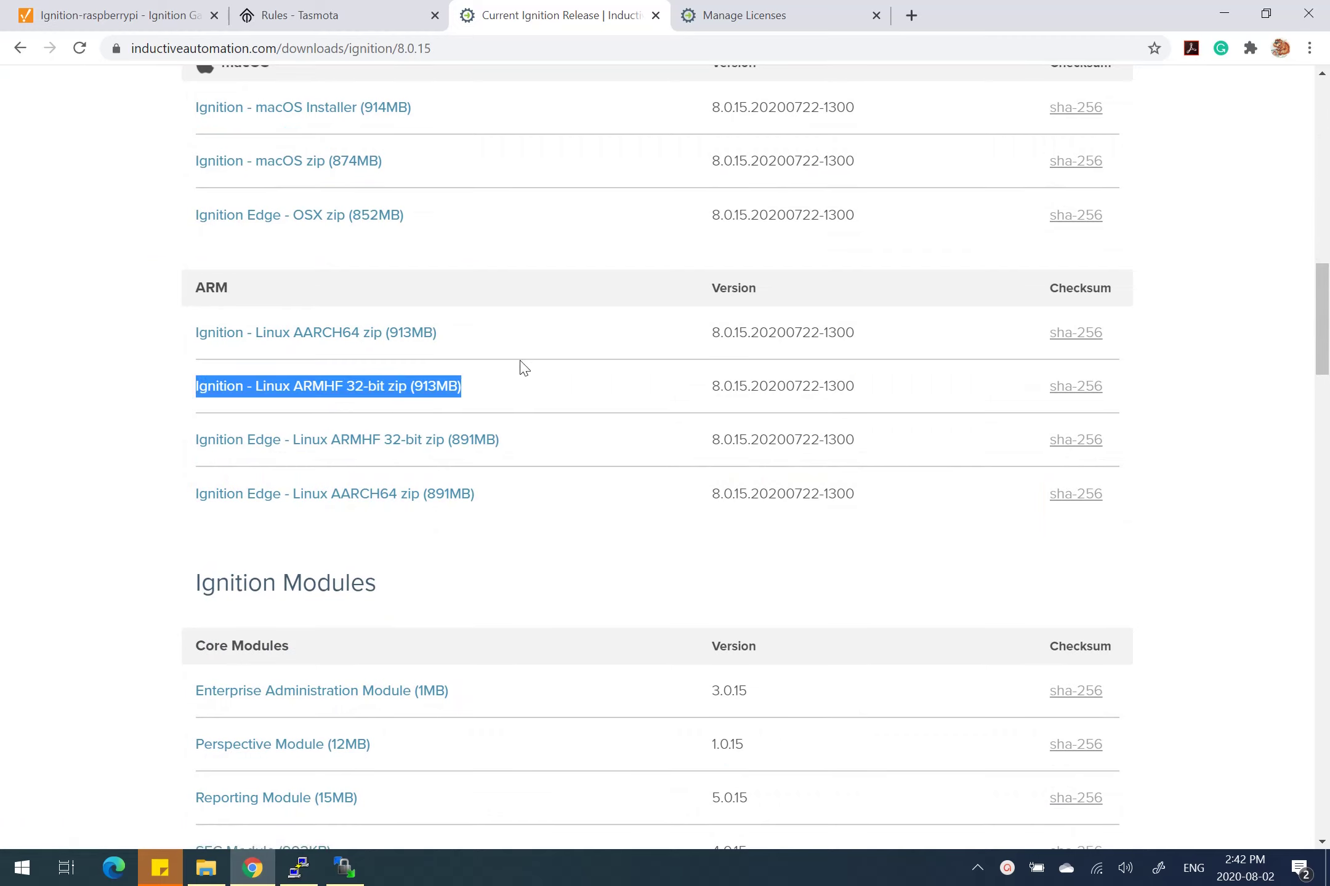
- Scroll back up and go to the Strategic Partner Modules downloads
{"action": "scroll", "coordinate": [618, 381], "scroll_direction": "up", "scroll_amount": 8}
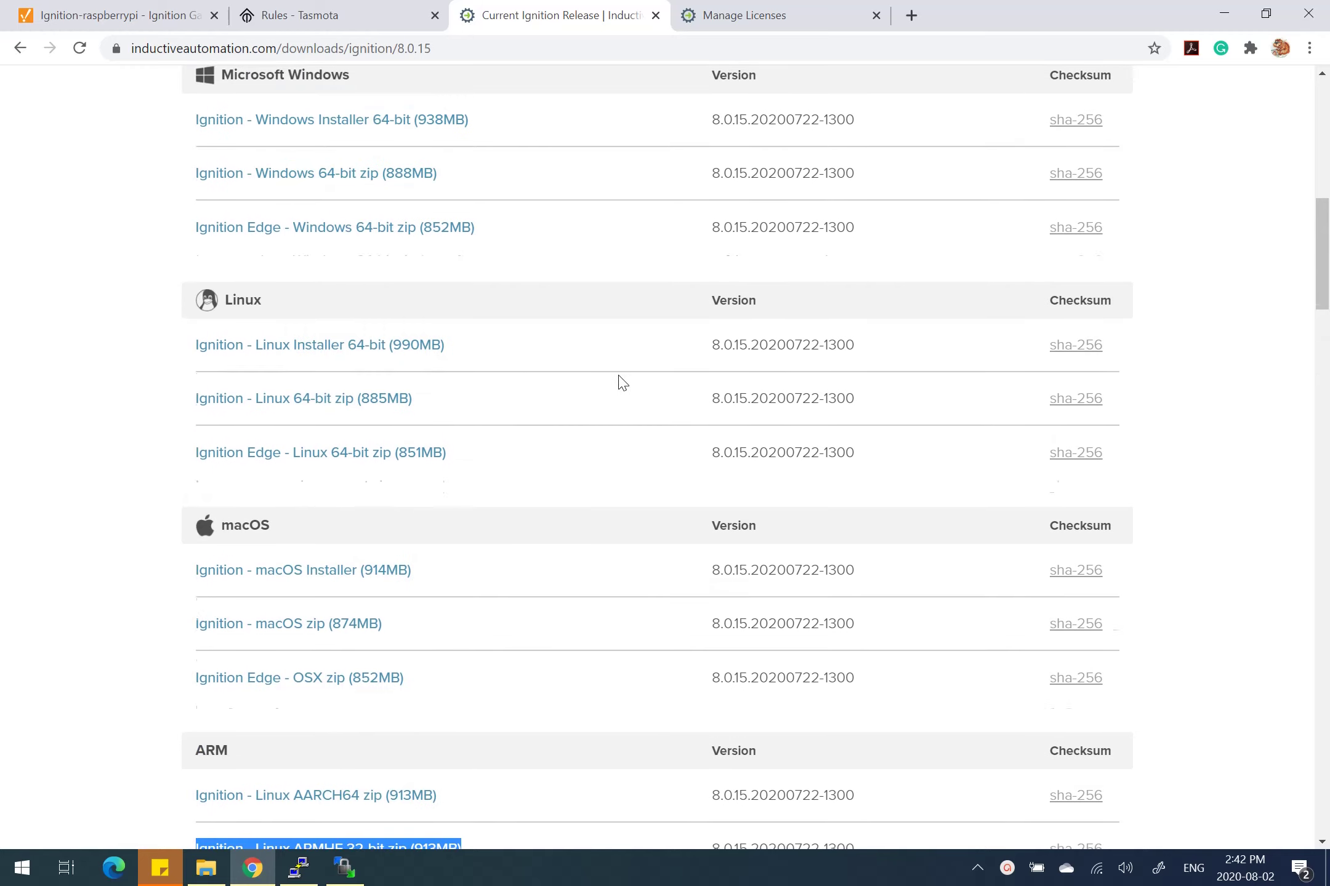
{"action": "scroll", "coordinate": [623, 382], "scroll_direction": "up", "scroll_amount": 1}
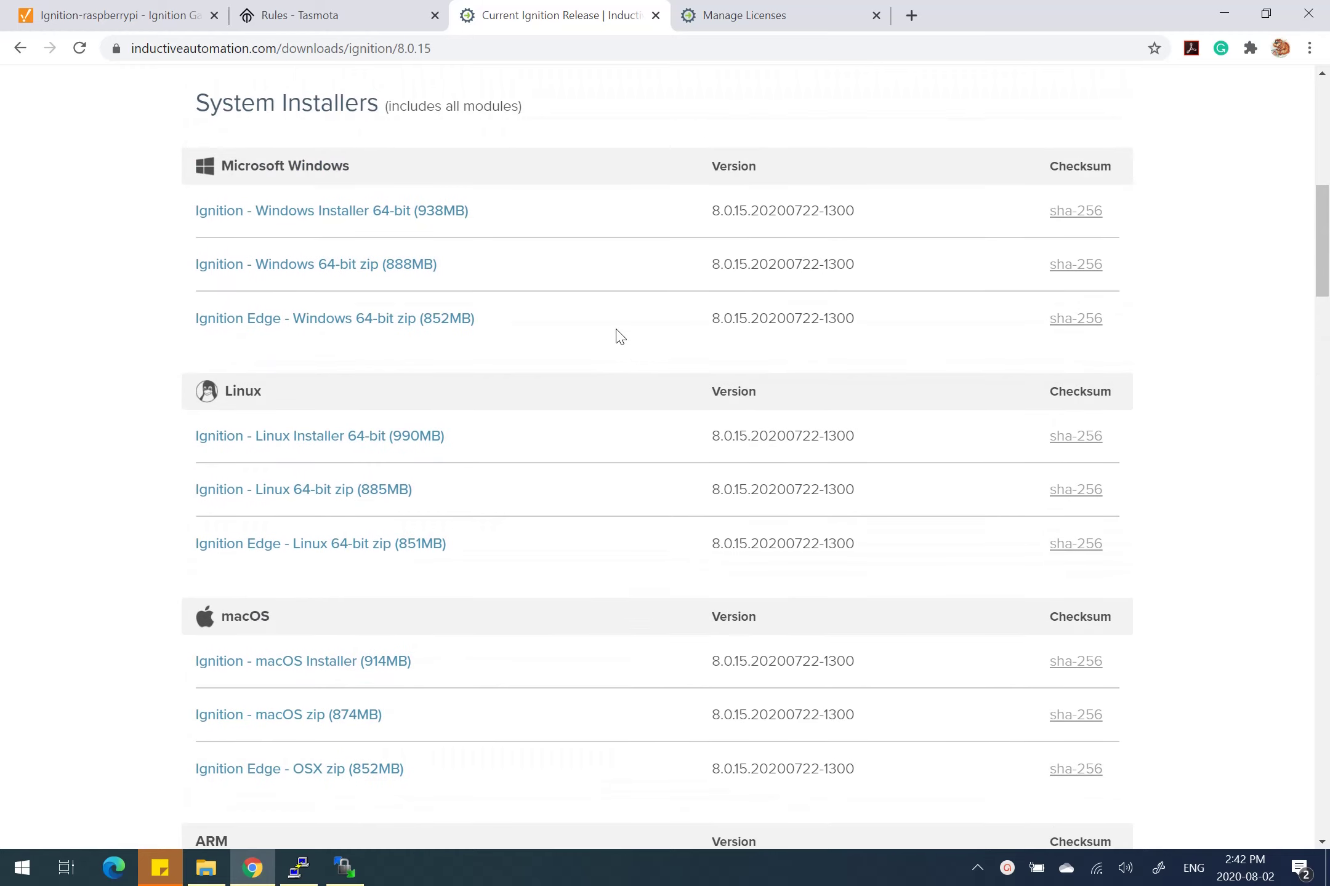
{"action": "scroll", "coordinate": [631, 322], "scroll_direction": "up", "scroll_amount": 12}
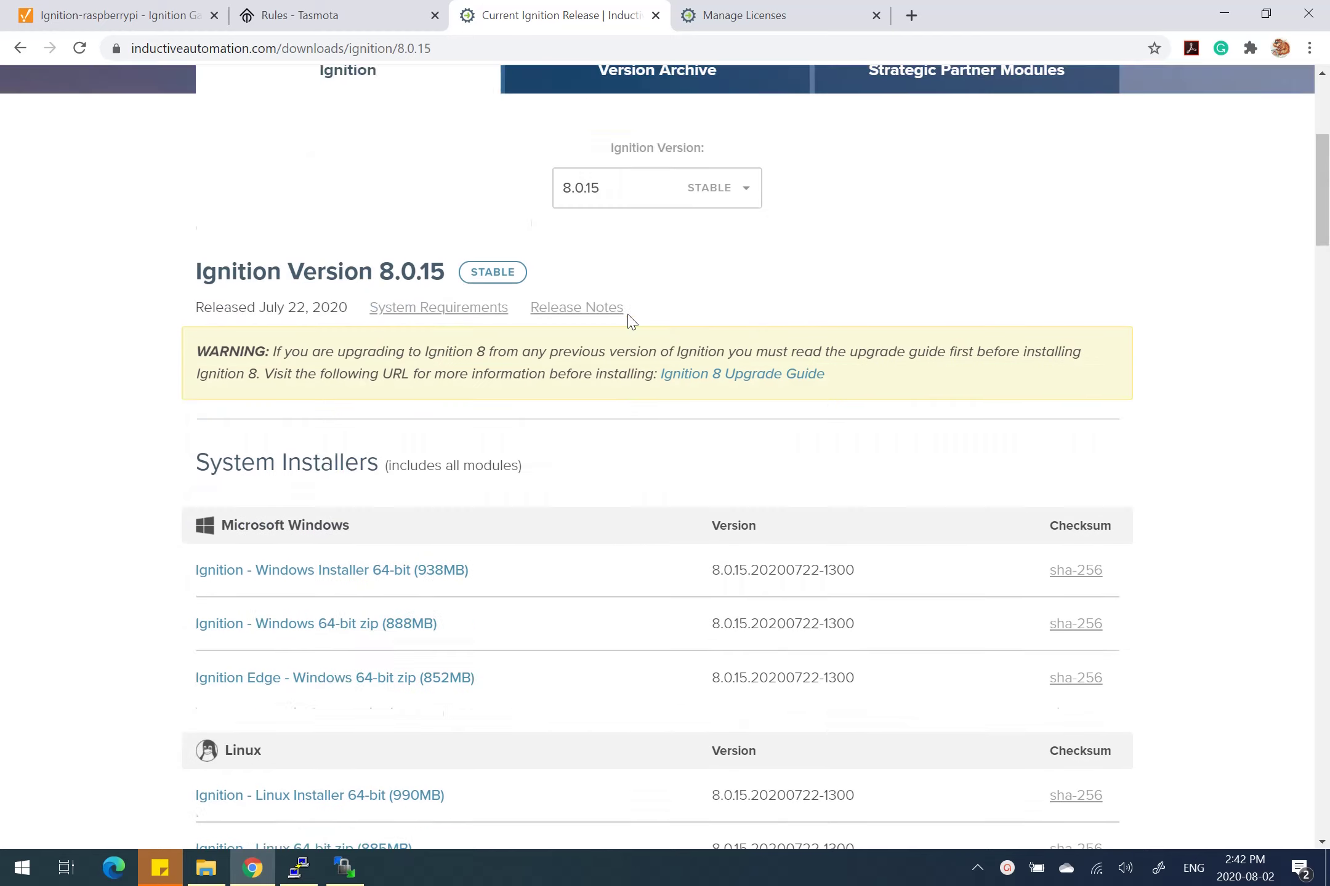
{"action": "scroll", "coordinate": [969, 375], "scroll_direction": "down", "scroll_amount": 3}
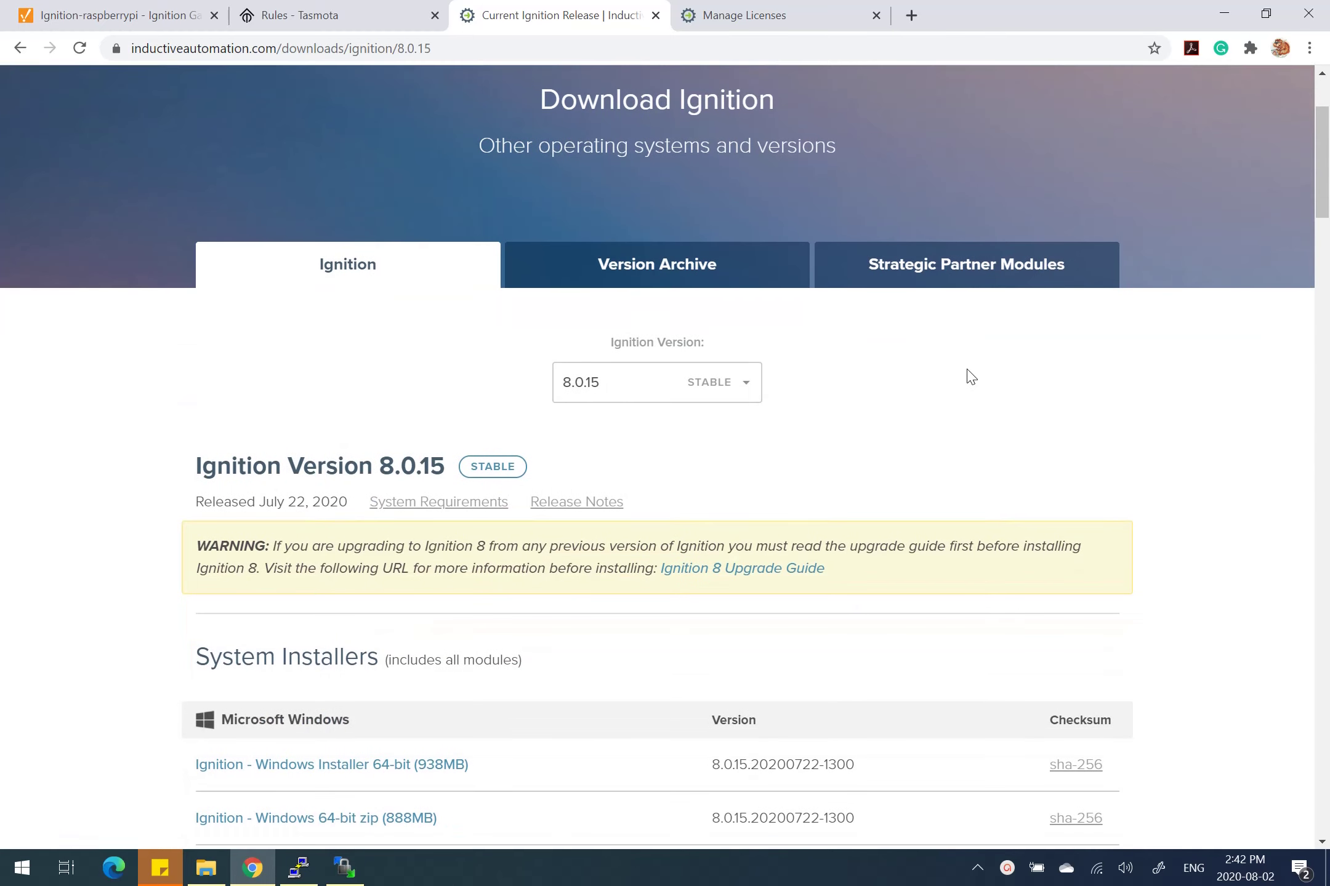
{"action": "left_click", "coordinate": [962, 270]}
- Set the minor version to .15 and highlight the MQTT Distributor and MQTT Engine module names
{"action": "left_click", "coordinate": [777, 389]}
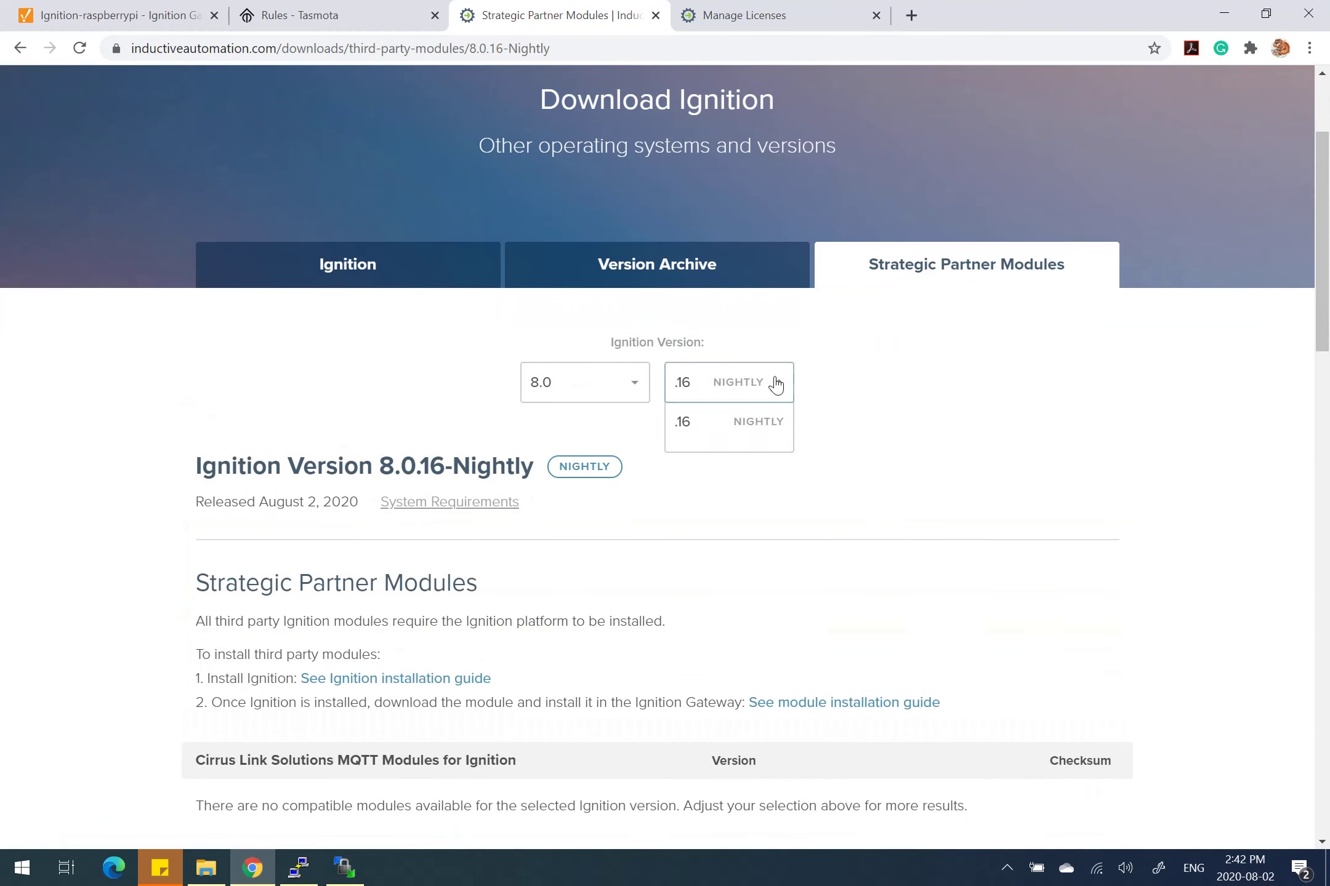
{"action": "left_click", "coordinate": [713, 461]}
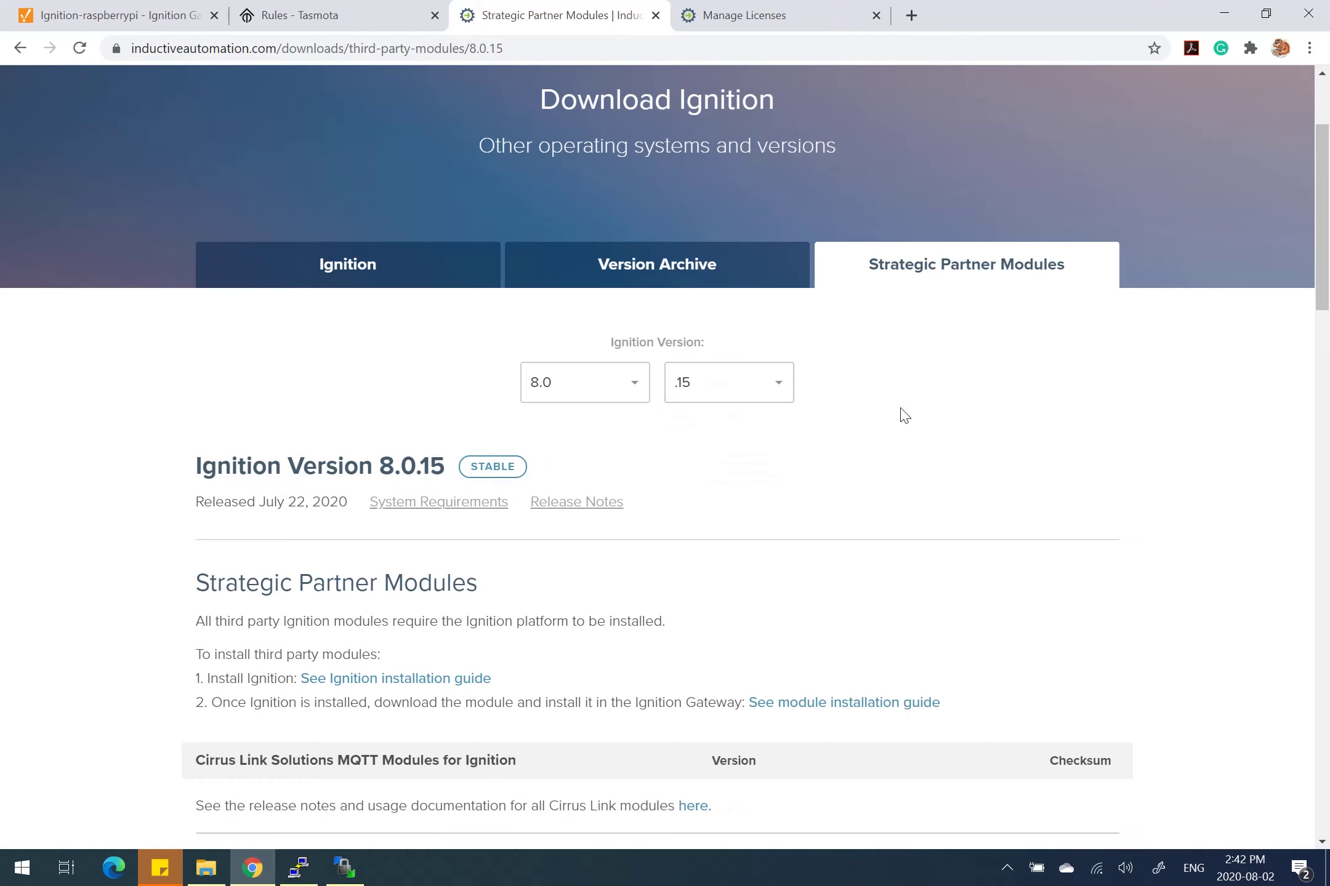
{"action": "scroll", "coordinate": [822, 400], "scroll_direction": "down", "scroll_amount": 8}
{"action": "scroll", "coordinate": [793, 391], "scroll_direction": "up", "scroll_amount": 3}
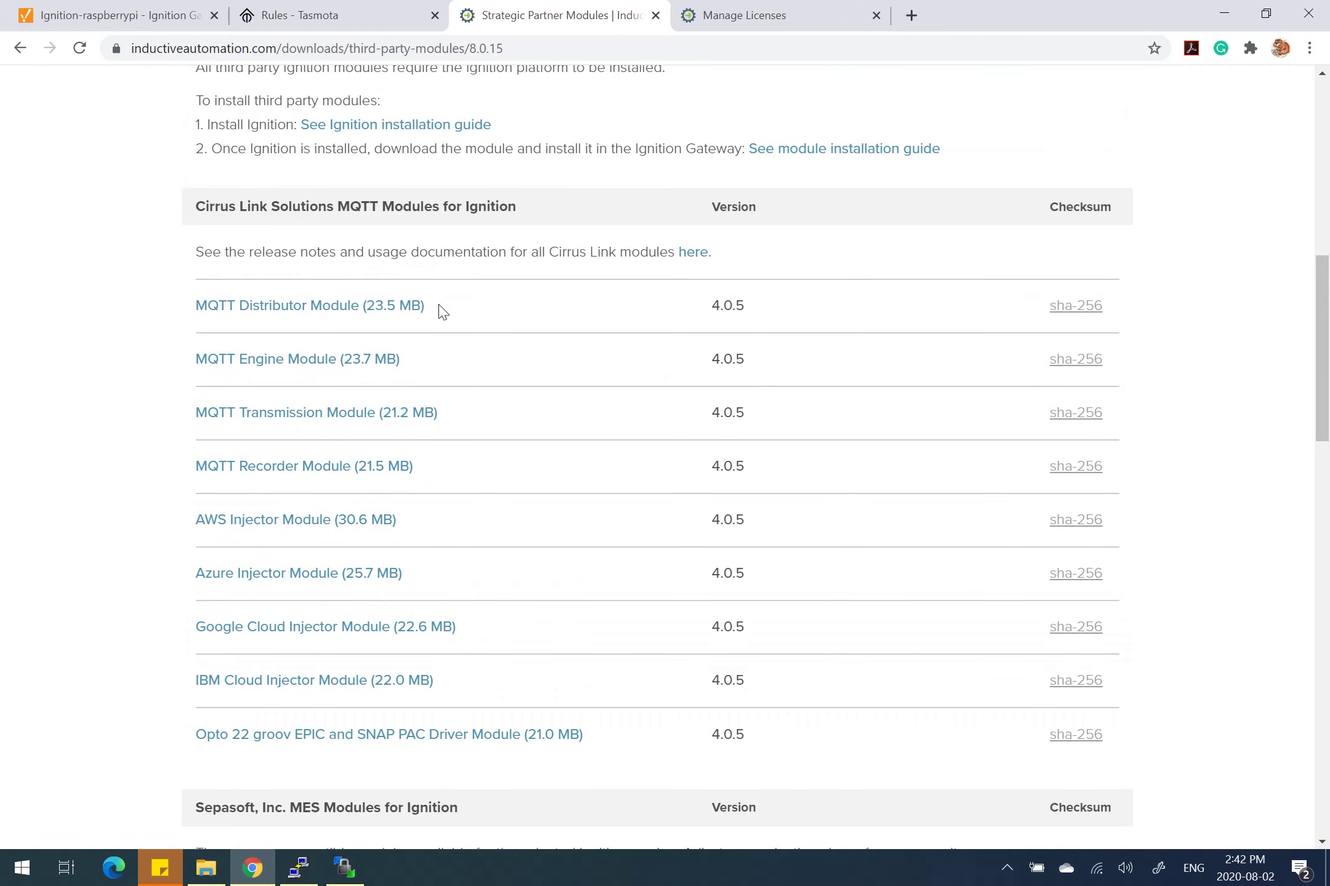
{"action": "left_click_drag", "start_coordinate": [433, 306], "coordinate": [200, 307]}
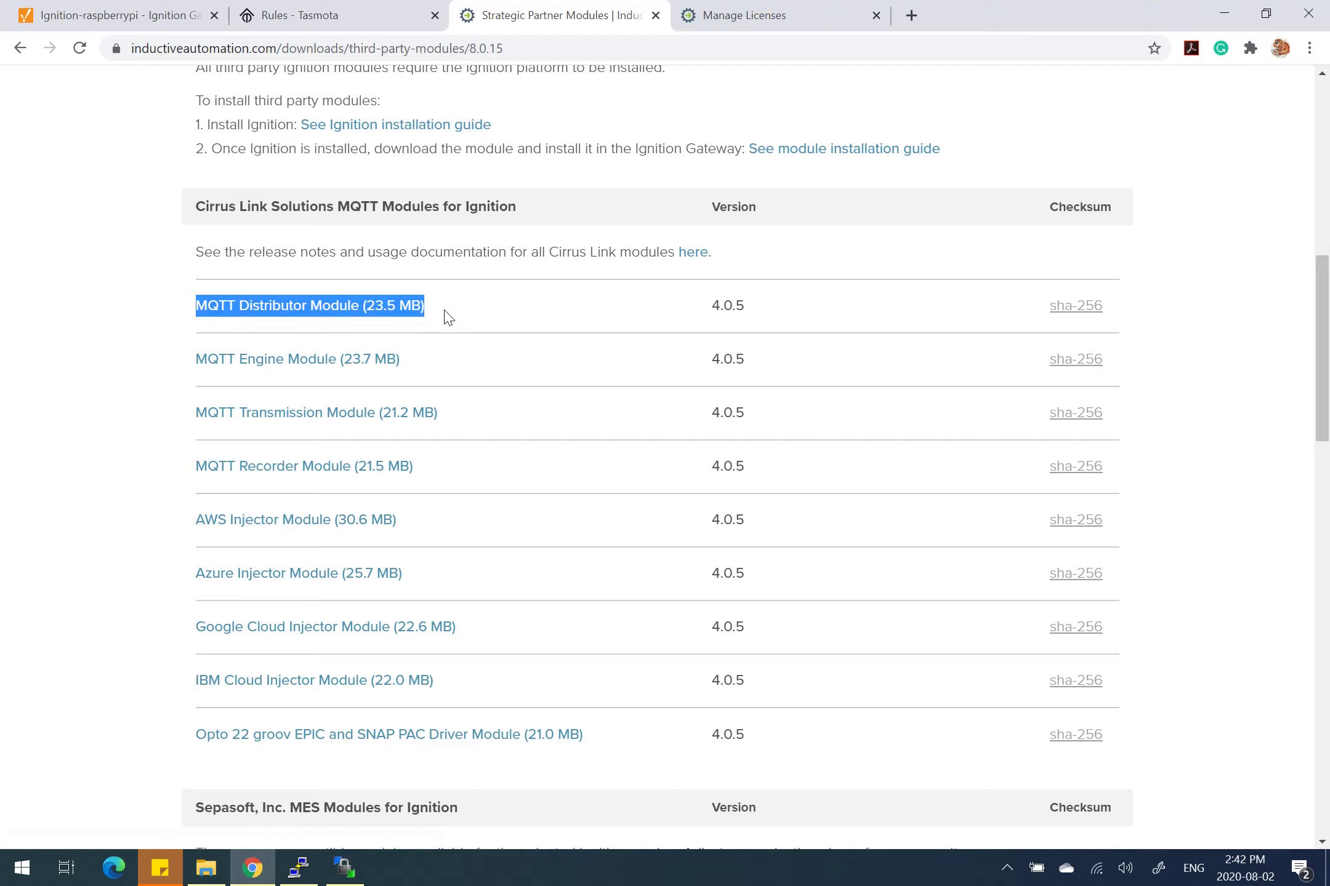
{"action": "left_click_drag", "start_coordinate": [417, 363], "coordinate": [194, 362]}
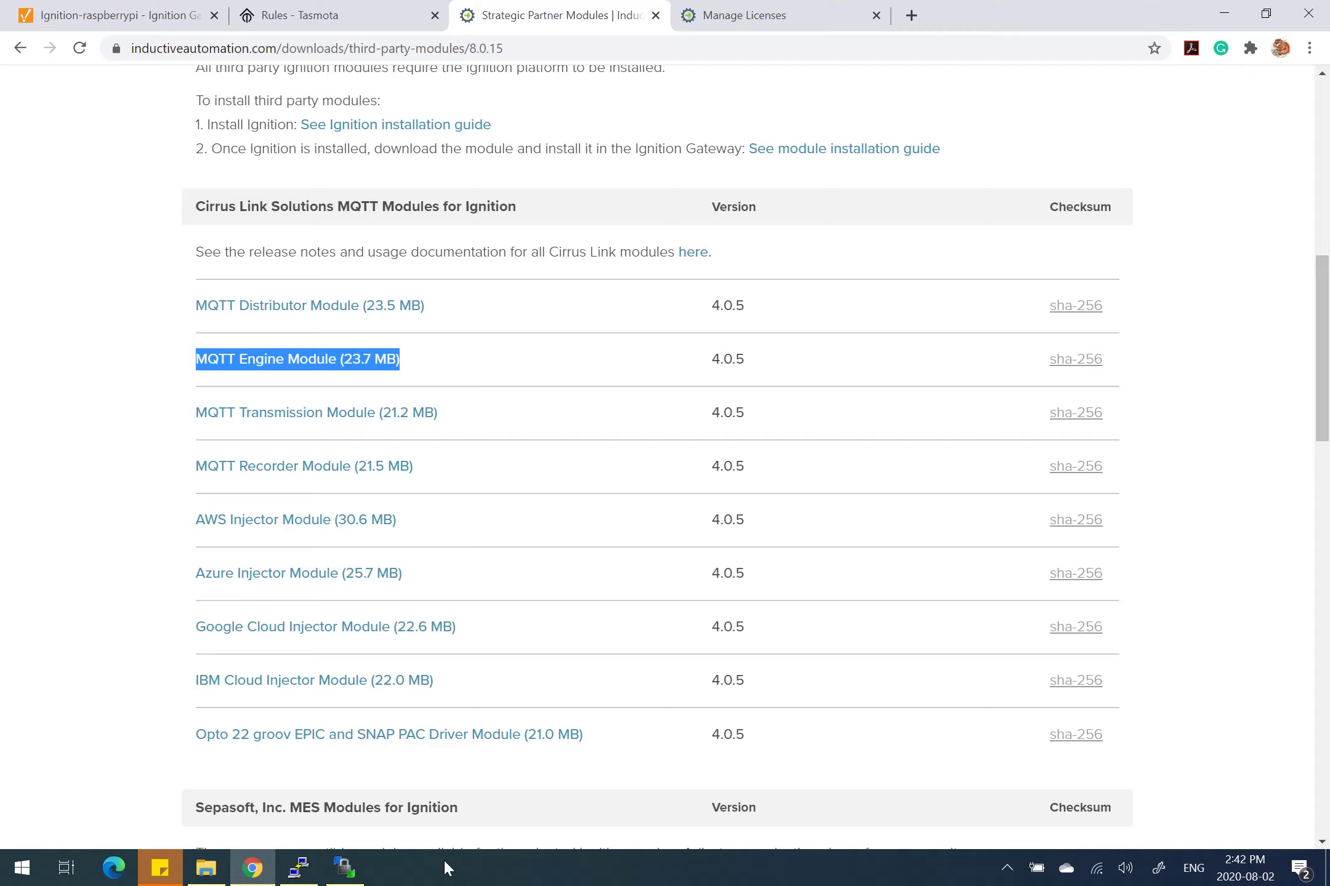
- Select the local Ignition folder in WinSCP and launch a PuTTY terminal to the Raspberry Pi with Ctrl+P
{"action": "left_click", "coordinate": [345, 868]}
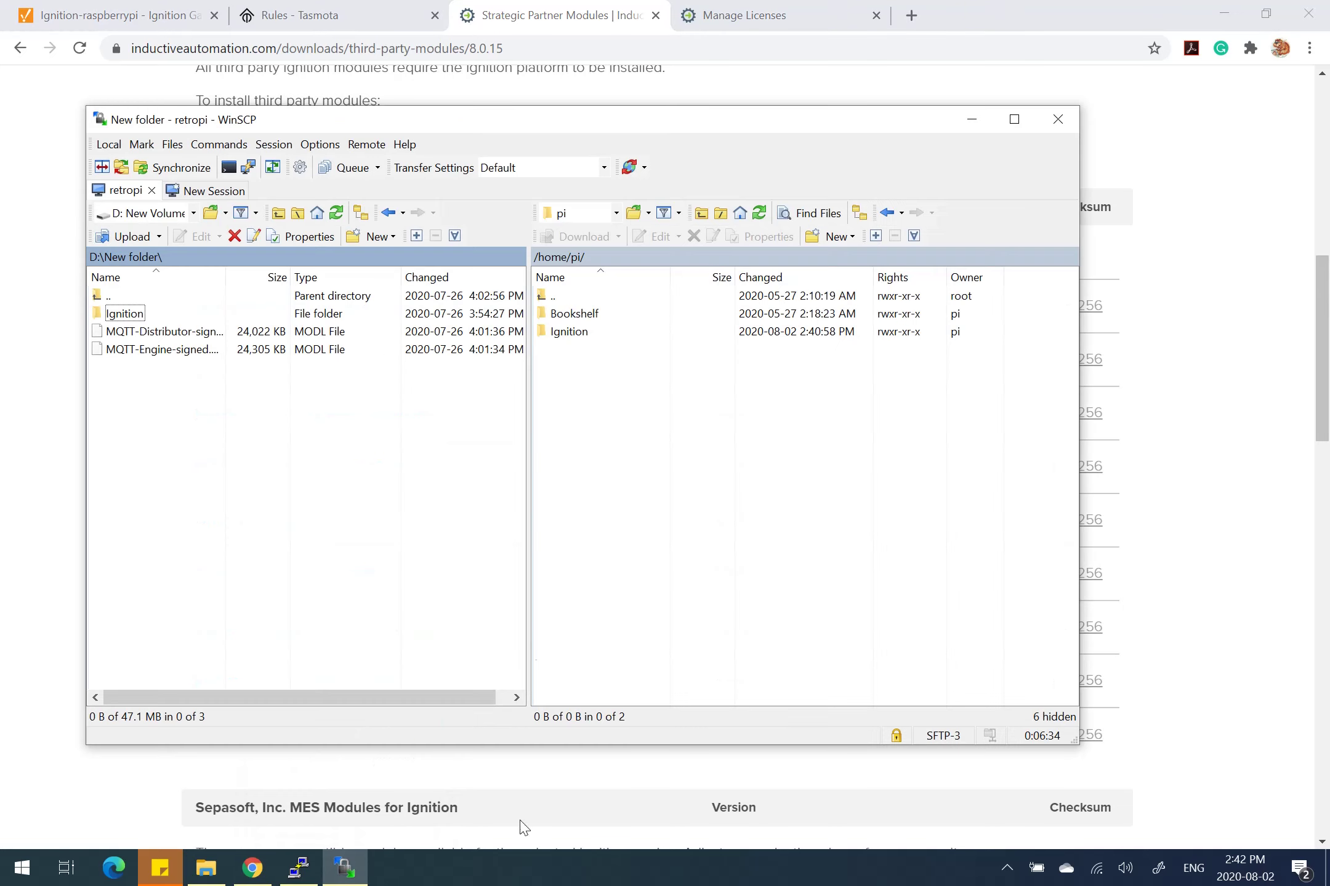
{"action": "left_click", "coordinate": [135, 318]}
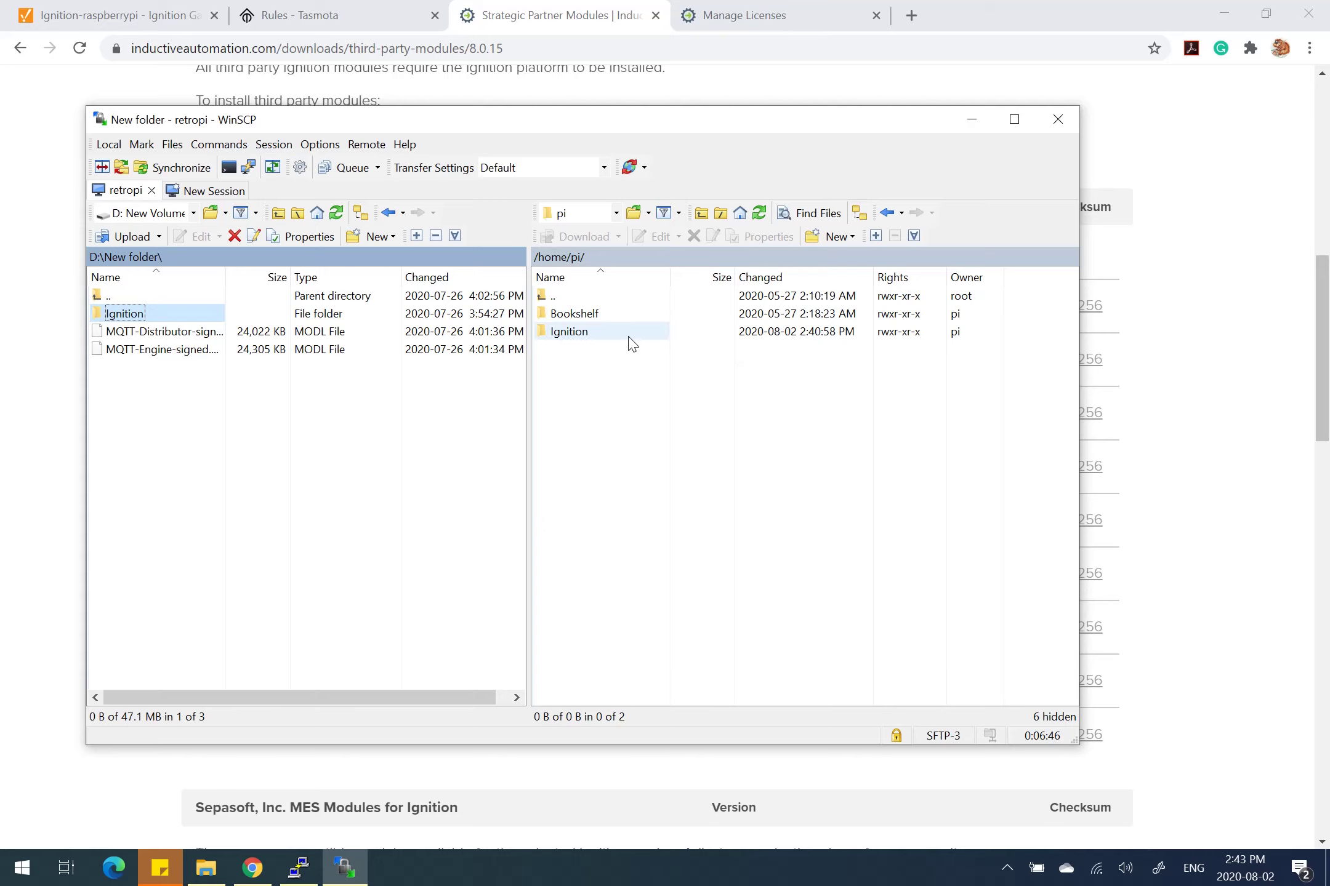
{"action": "key", "text": "ctrl+p"}
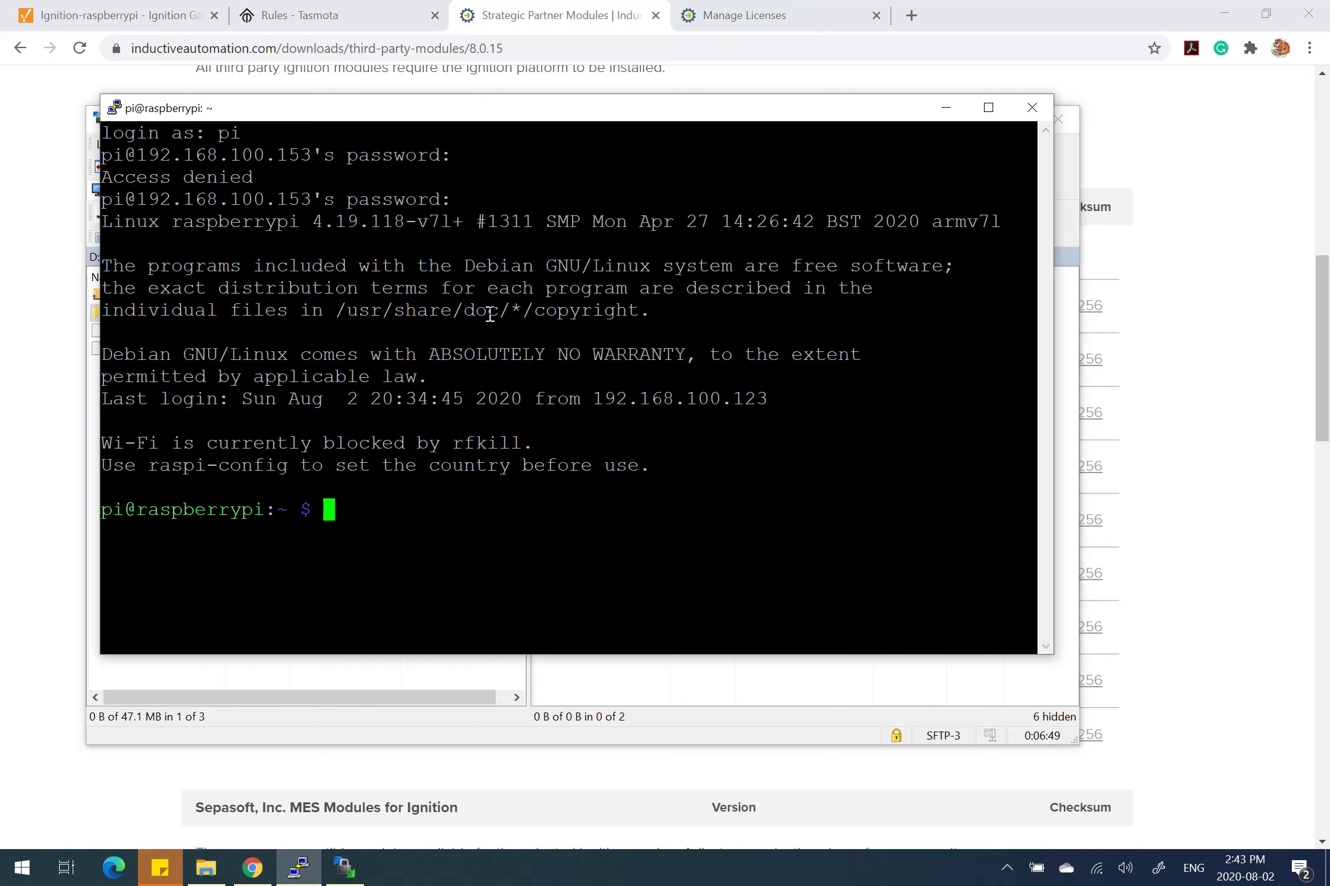
{"action": "left_click_drag", "start_coordinate": [505, 113], "coordinate": [601, 93]}
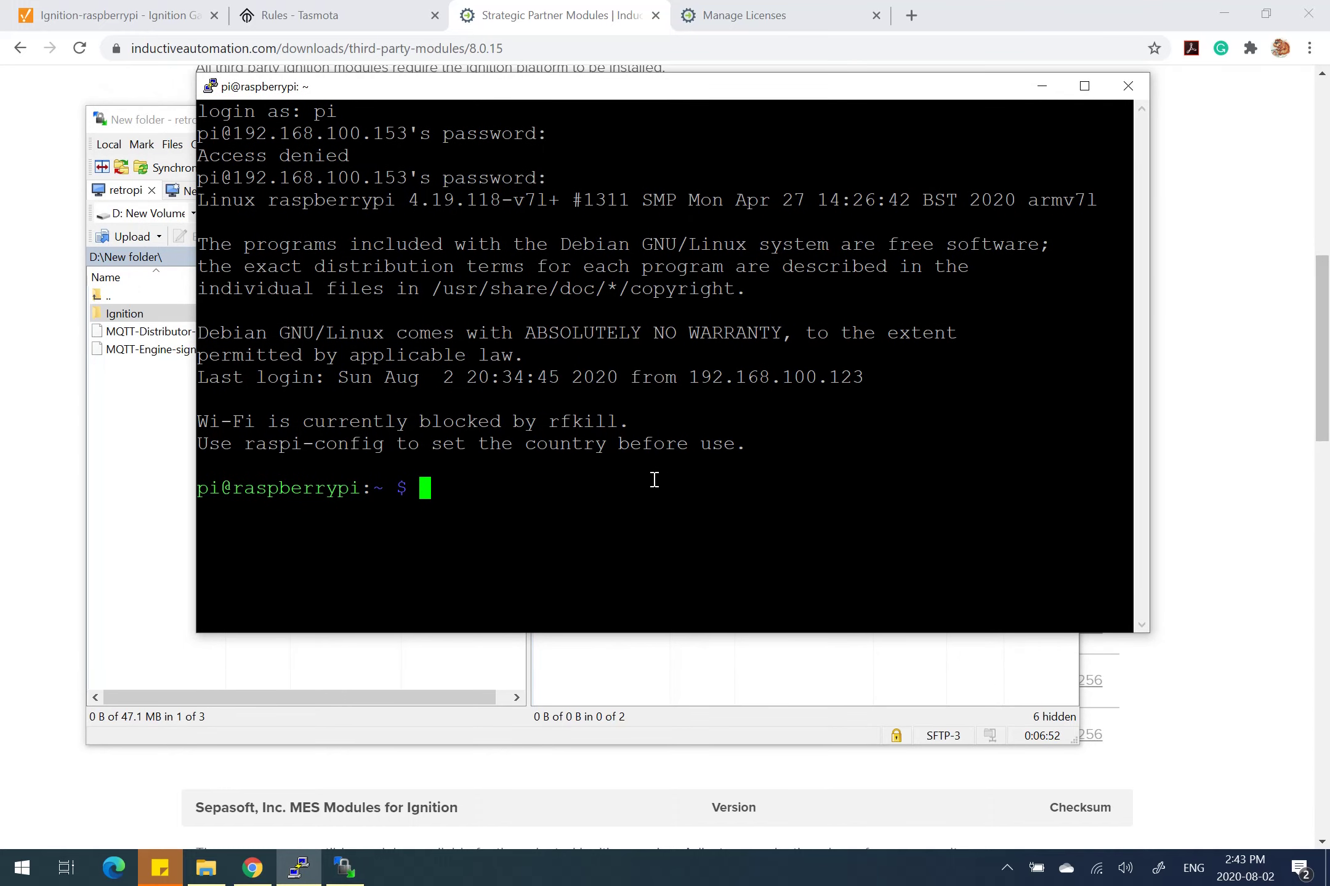
- List the home folder and move the Ignition folder to /opt with sudo mv
{"action": "type", "text": "ls"}
{"action": "key", "text": "Return"}
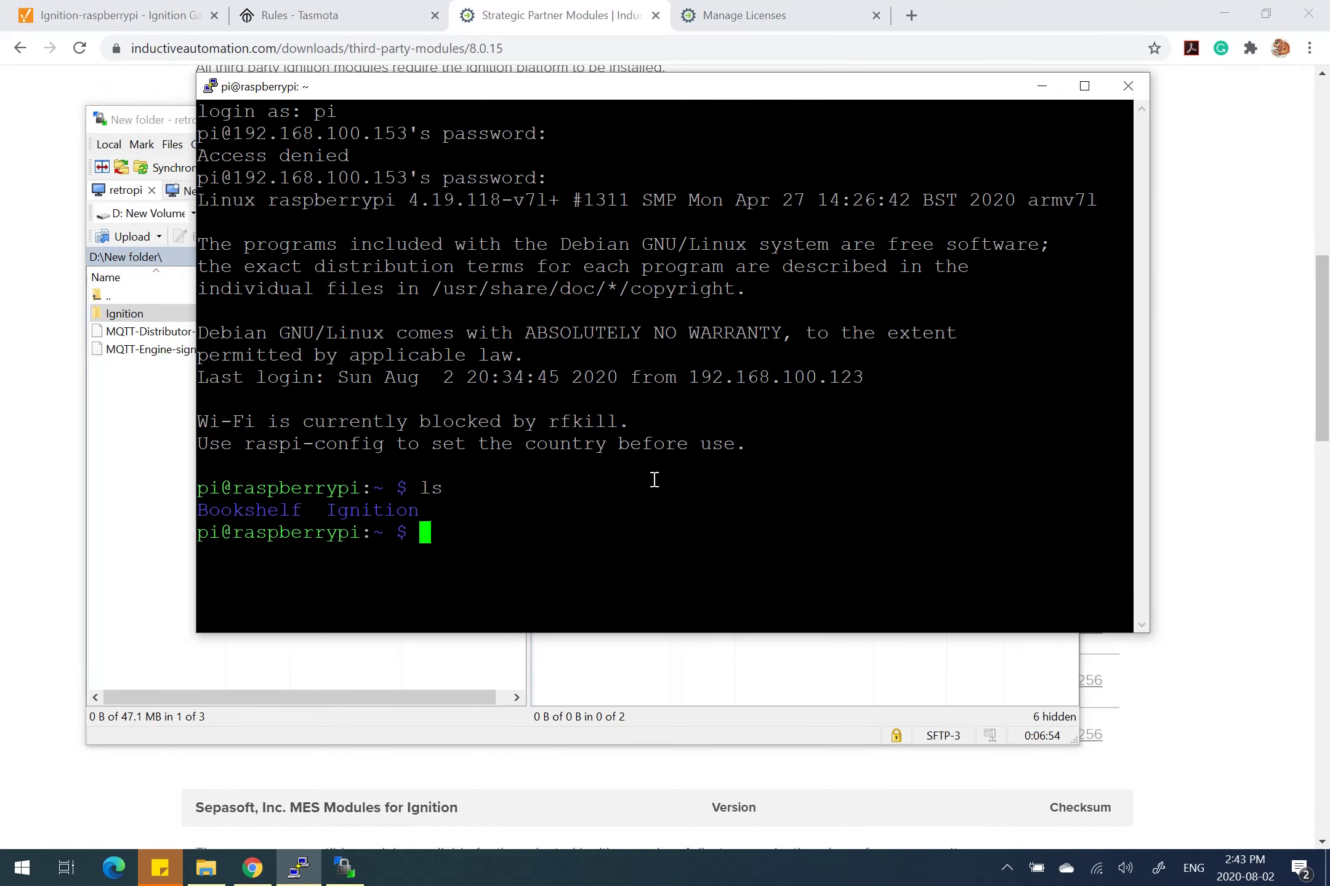
{"action": "left_click_drag", "start_coordinate": [426, 510], "coordinate": [339, 512]}
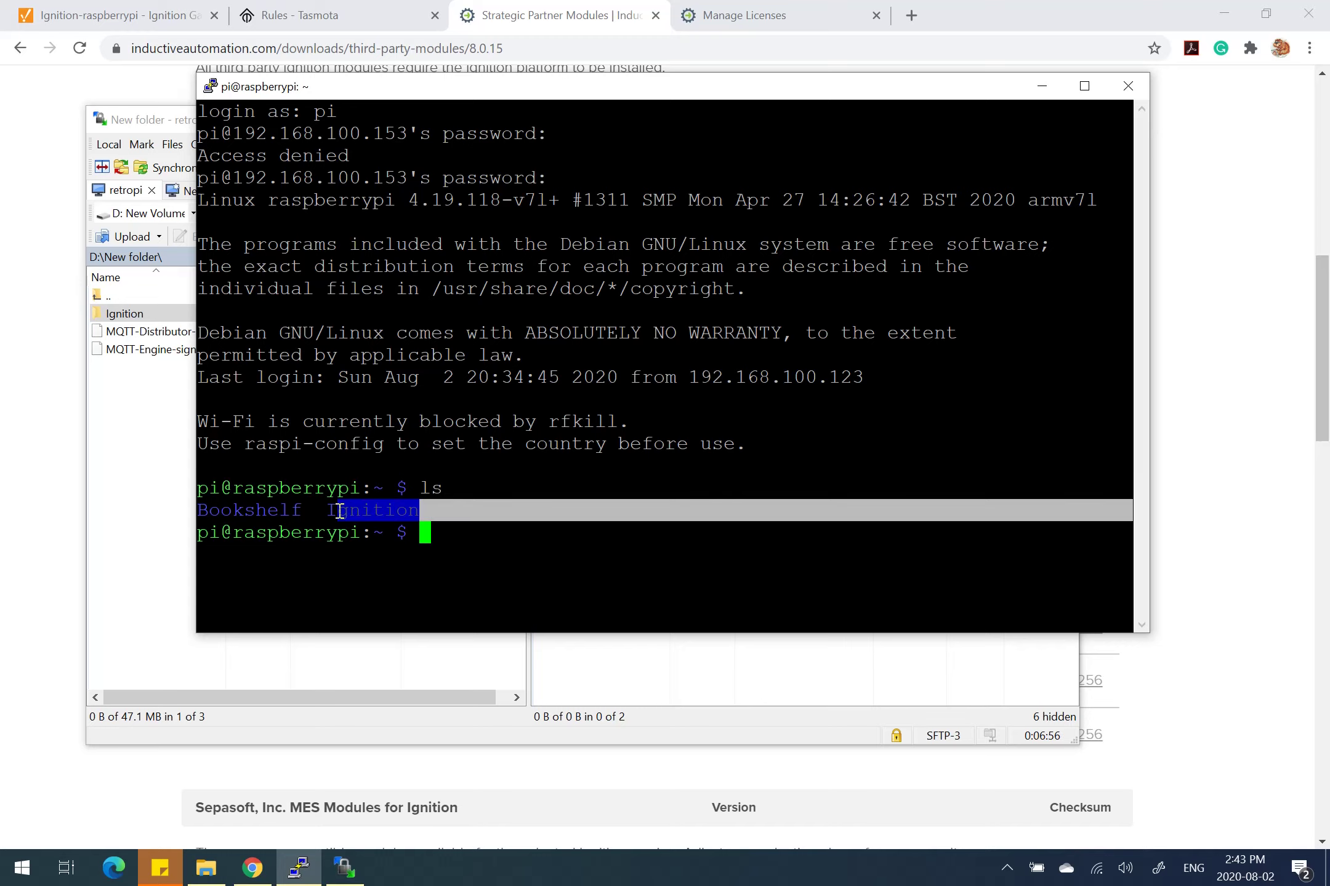
{"action": "left_click", "coordinate": [457, 535]}
{"action": "type", "text": "mv"}
{"action": "key", "text": "BackSpace"}
{"action": "key", "text": "BackSpace"}
{"action": "key", "text": "BackSpace"}
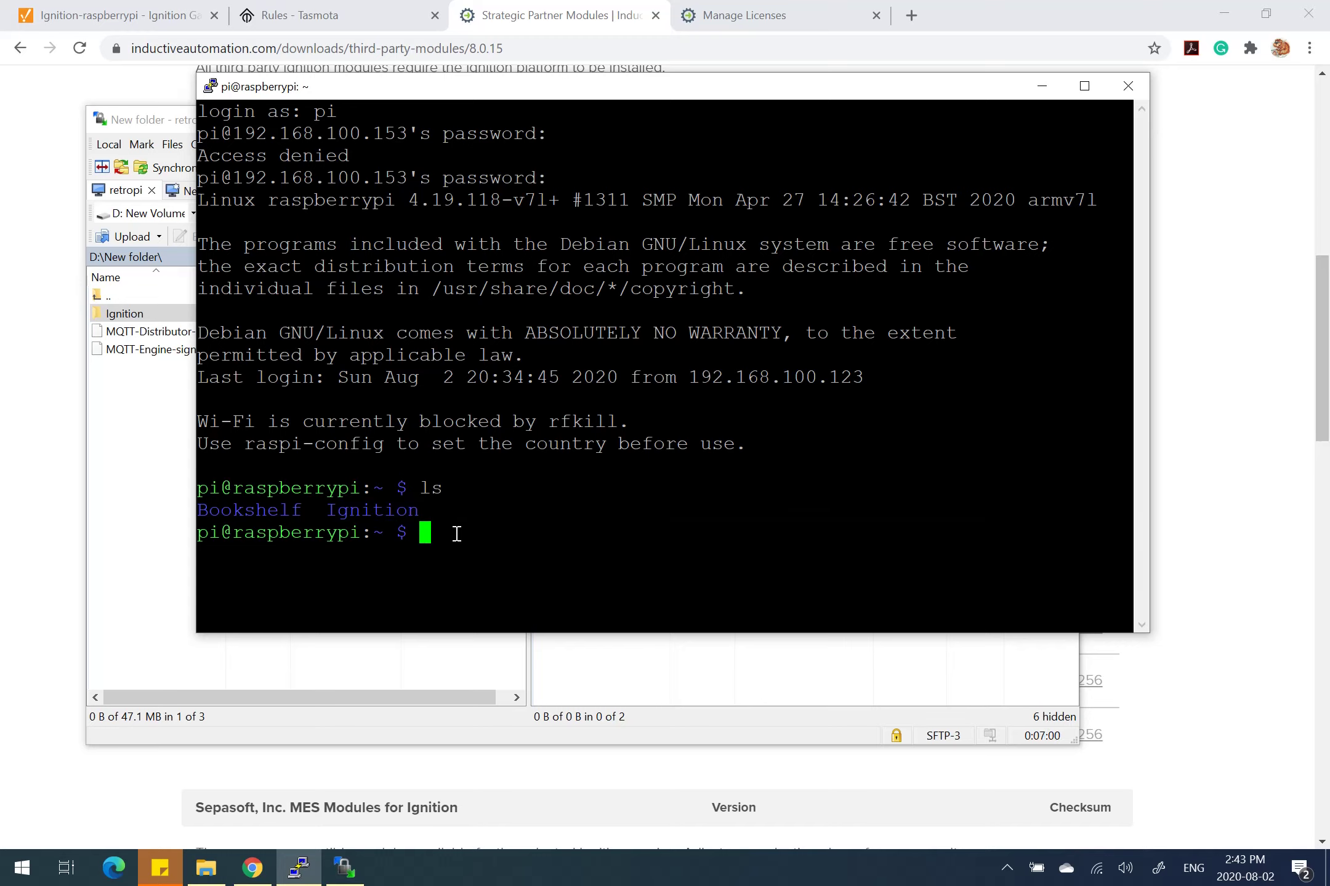
{"action": "type", "text": "sudo mv Ig"}
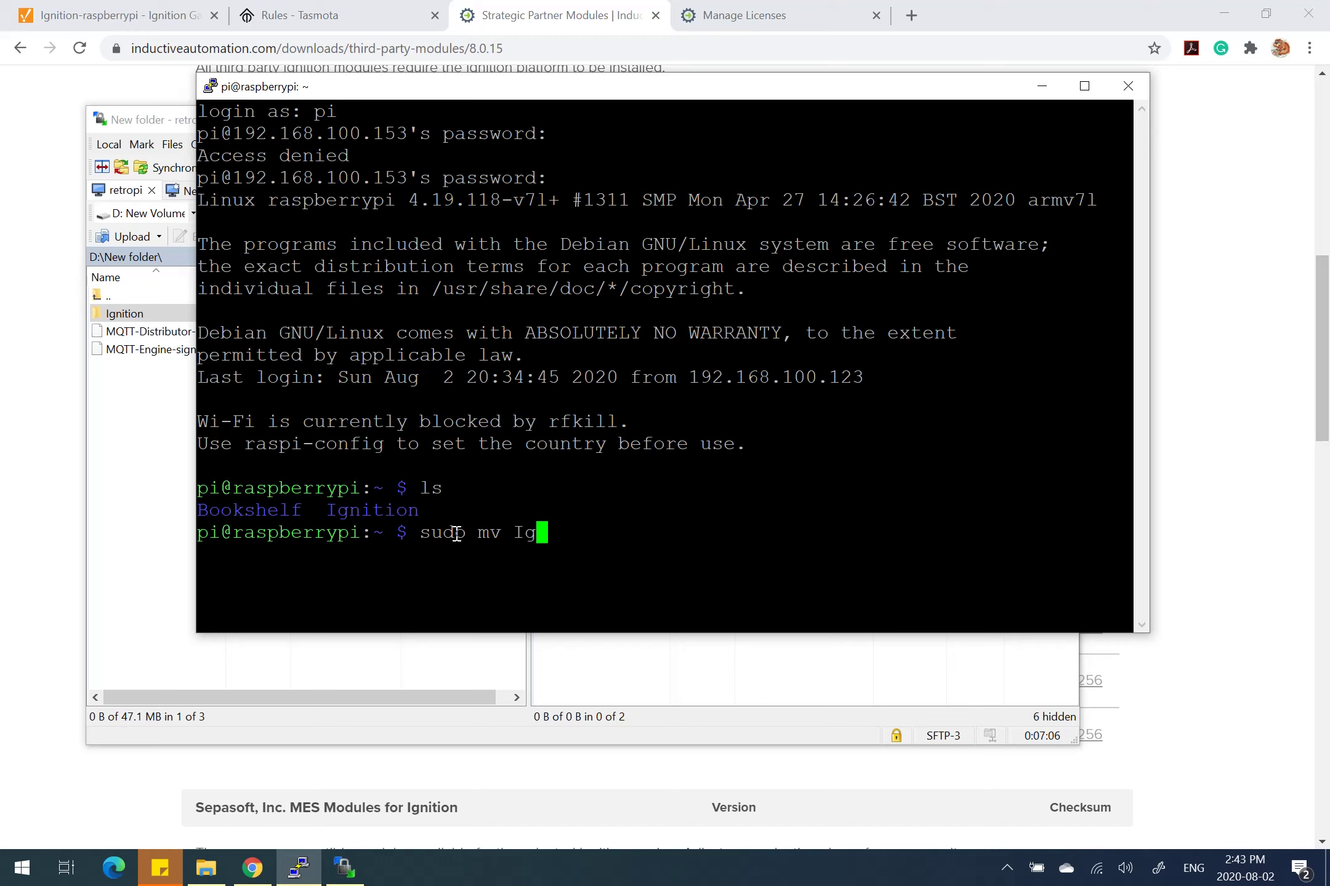
{"action": "type", "text": "nition /opt"}
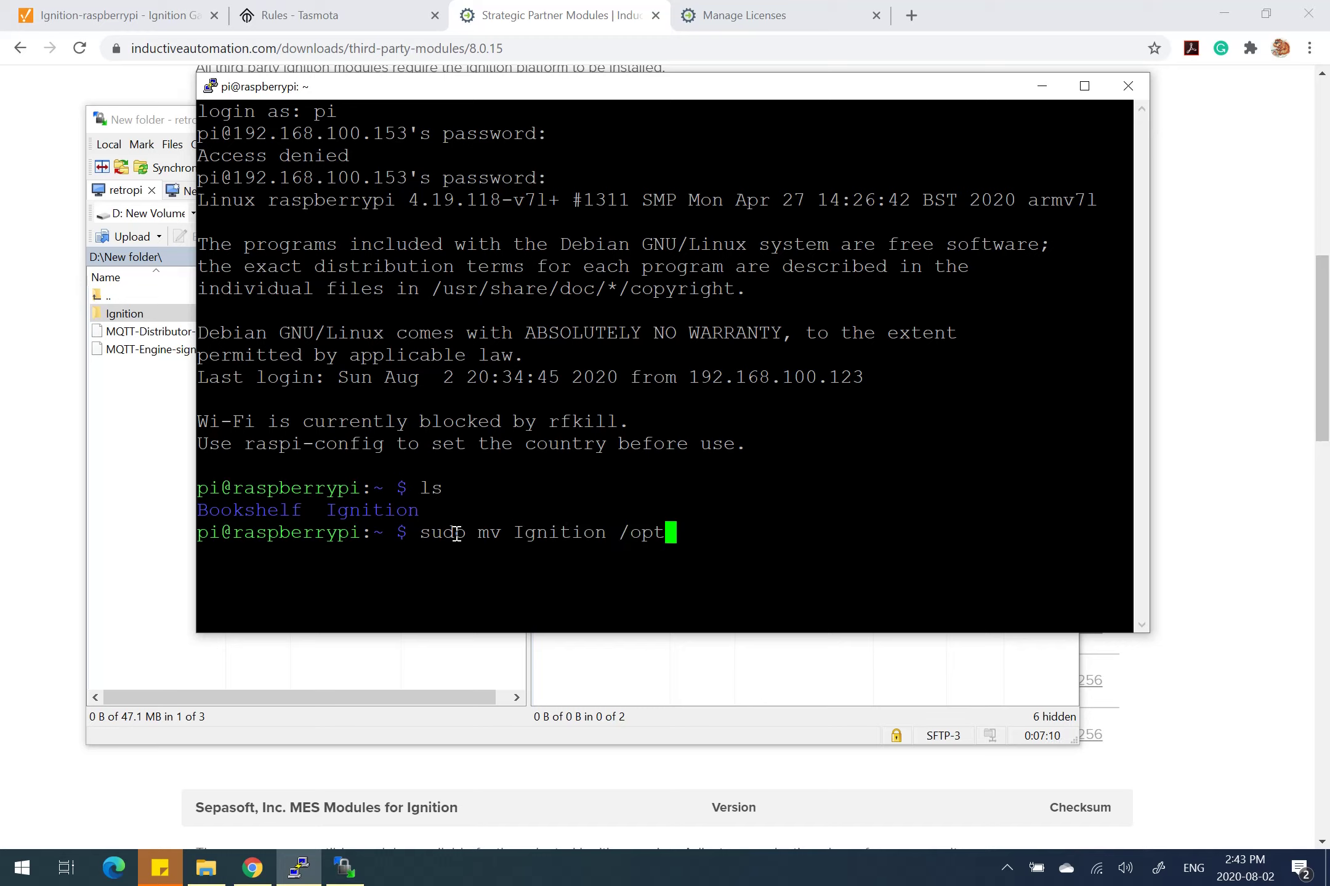
{"action": "key", "text": "Return"}
- Change into /opt/Ignition and list its installation files
{"action": "type", "text": "cd /opt"}
{"action": "key", "text": "Return"}
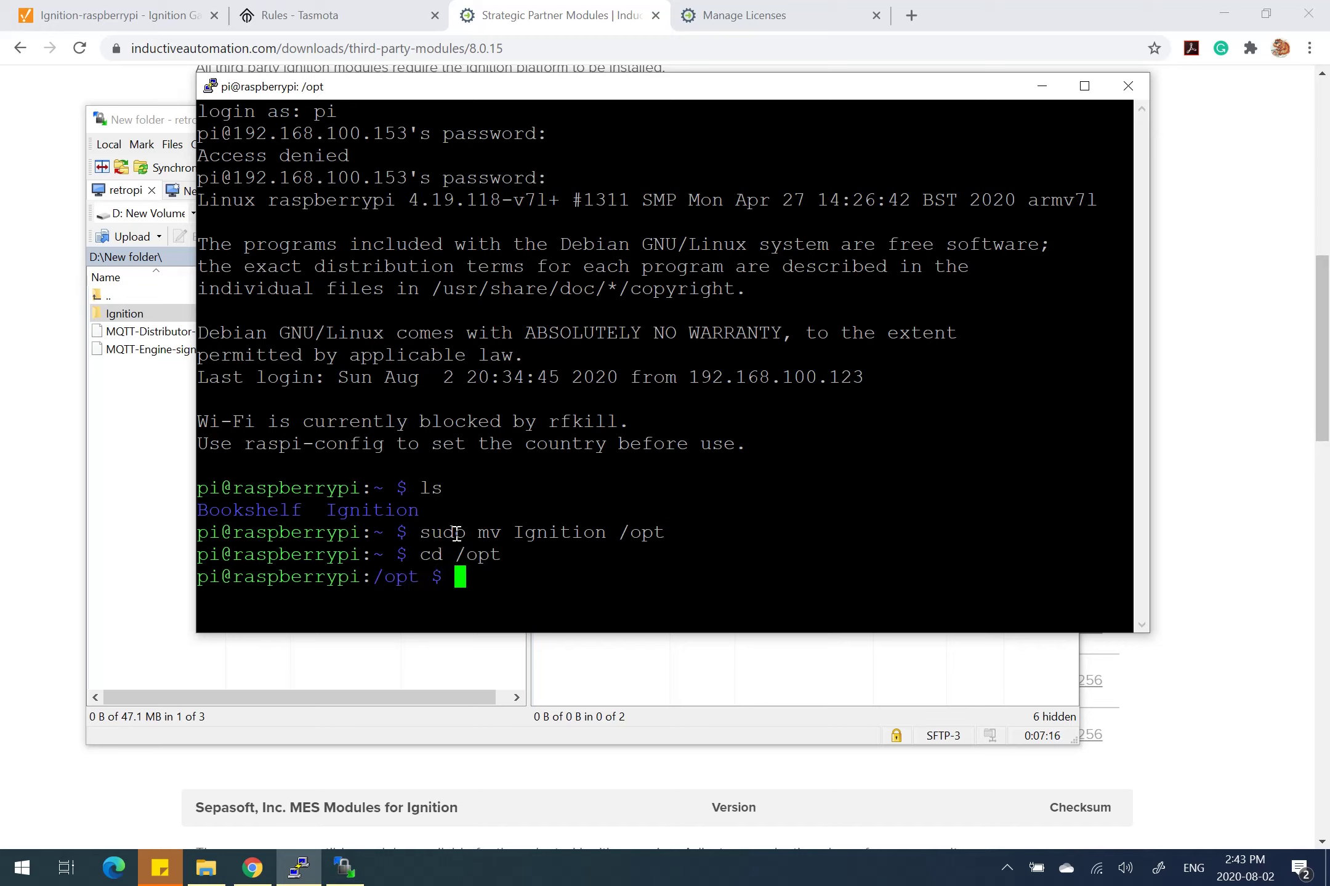
{"action": "type", "text": "ls"}
{"action": "key", "text": "Return"}
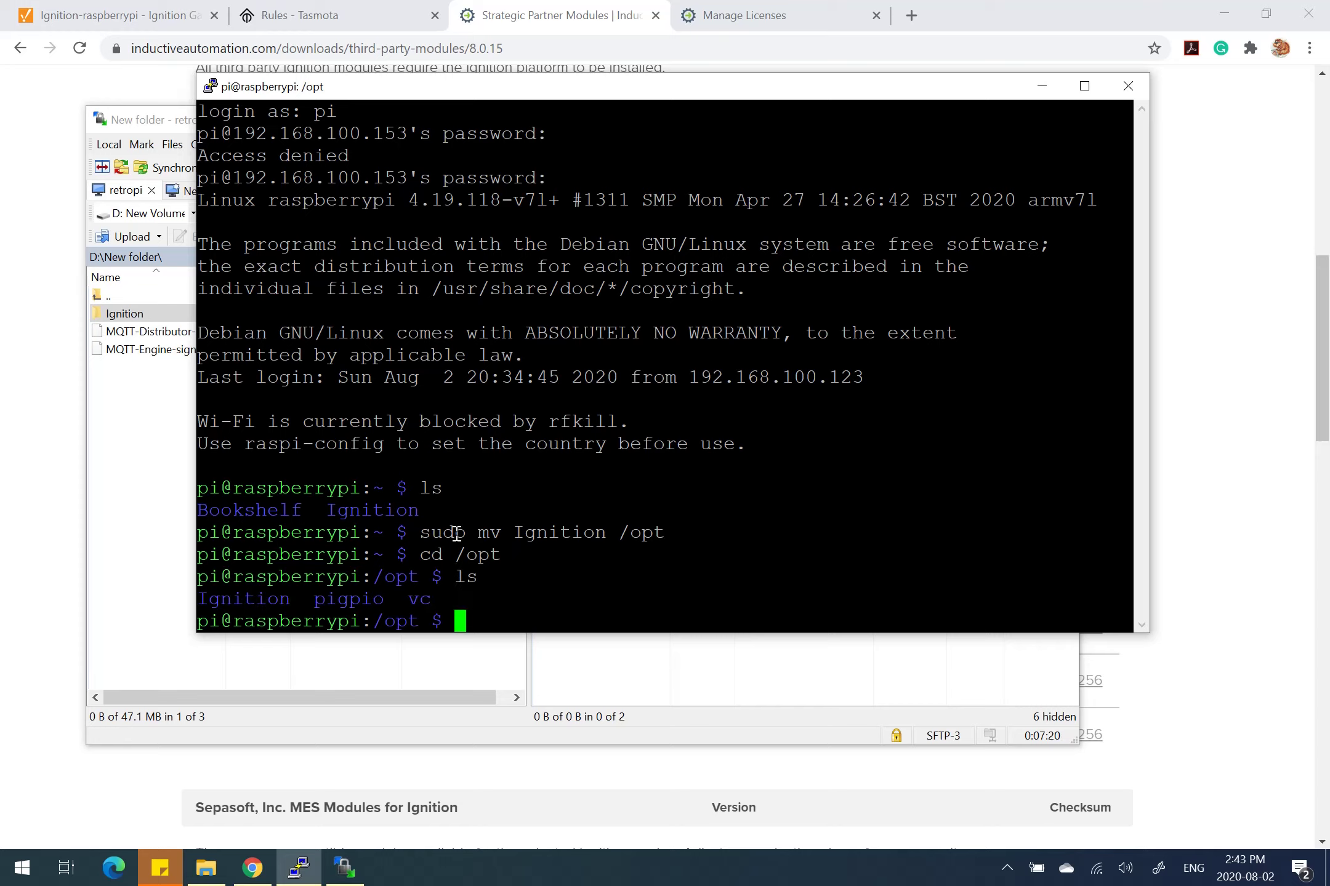
{"action": "type", "text": "cd Ig"}
{"action": "key", "text": "Tab"}
{"action": "key", "text": "Return"}
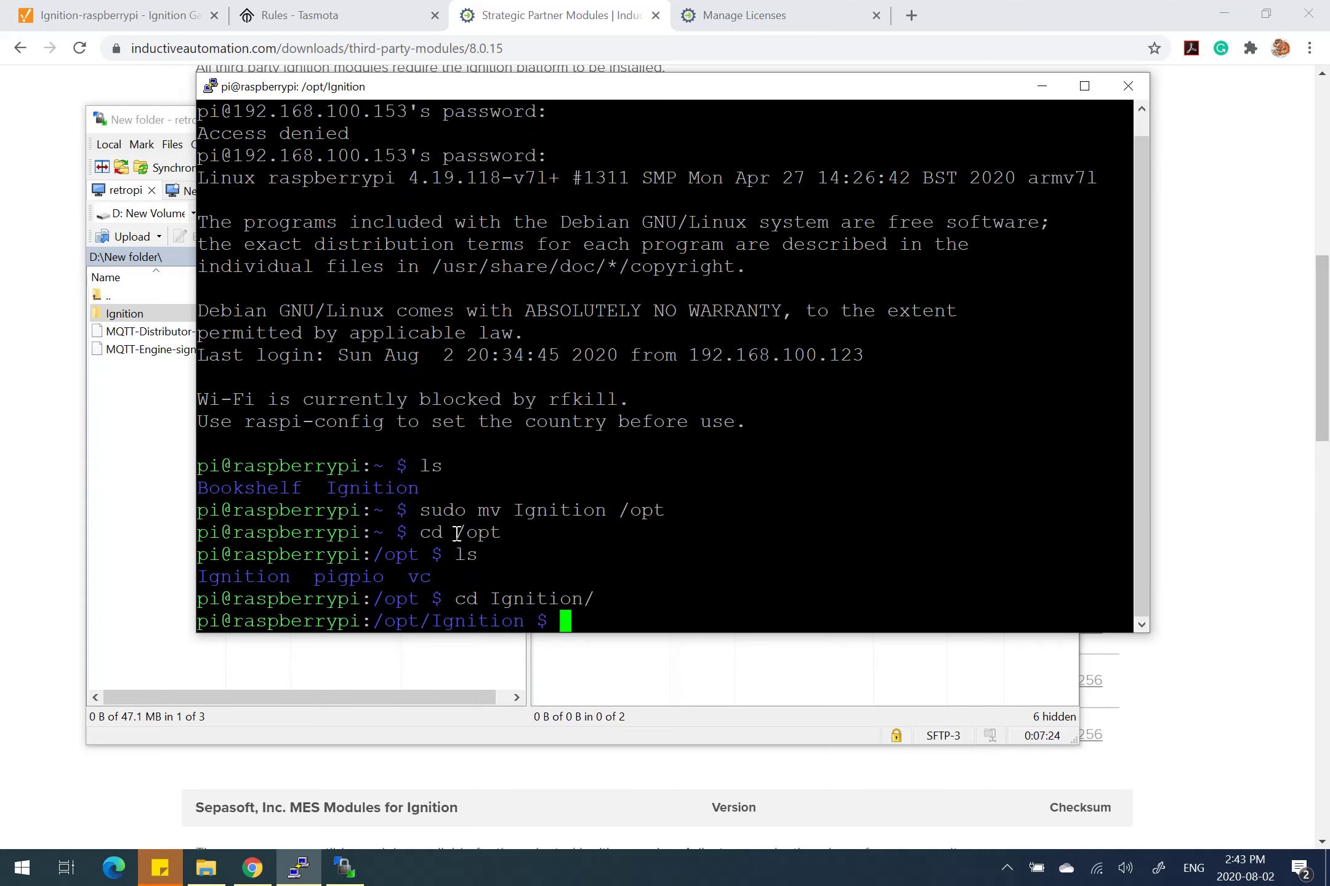
{"action": "type", "text": "ls"}
{"action": "key", "text": "Return"}
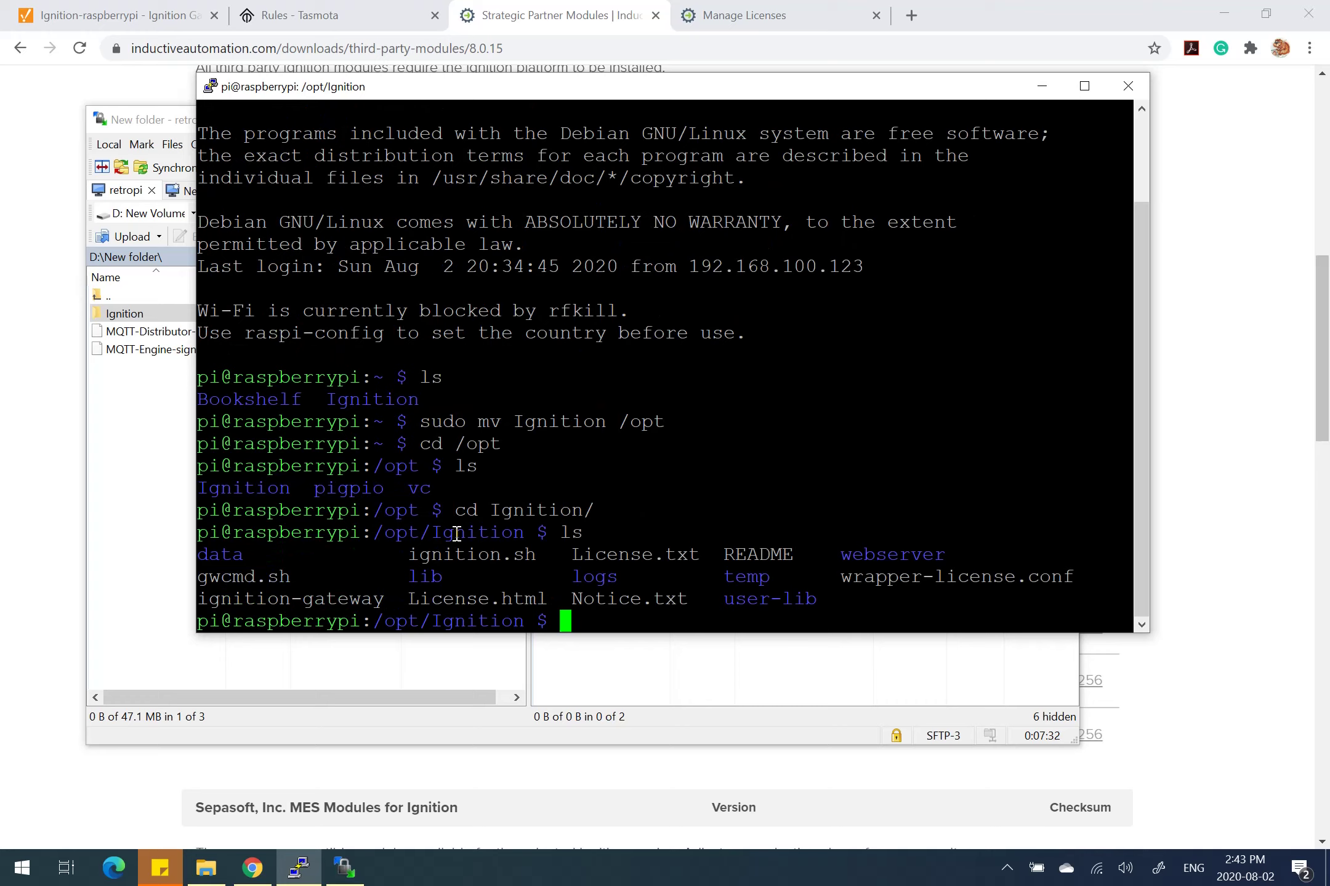
- Make the scripts executable with sudo chmod +x *.sh and run ./ignition.sh to show its usage
{"action": "type", "text": "sudo chmod "}
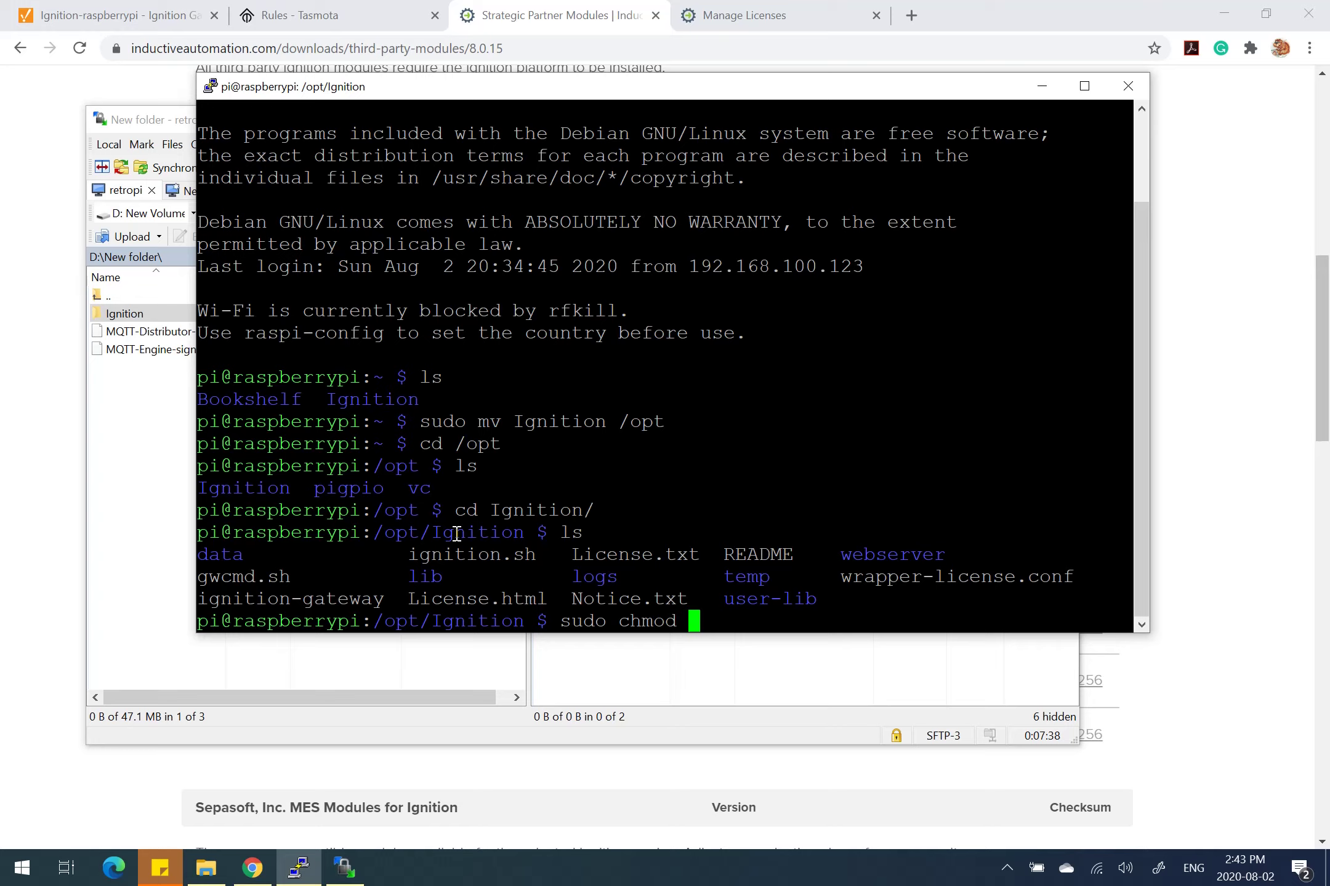
{"action": "type", "text": "+x *.sh"}
{"action": "key", "text": "Return"}
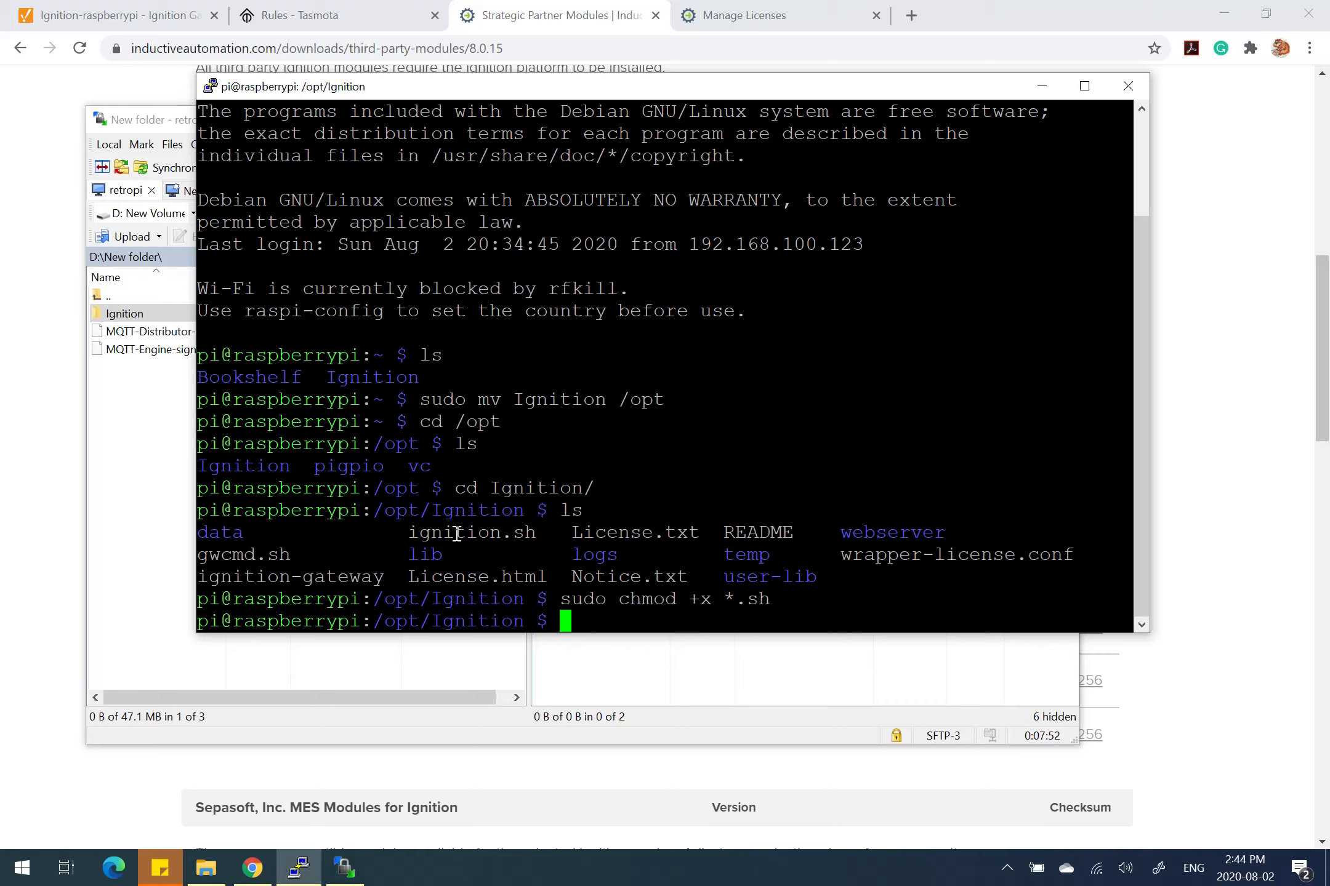
{"action": "type", "text": "./ignition.sh"}
{"action": "key", "text": "Return"}
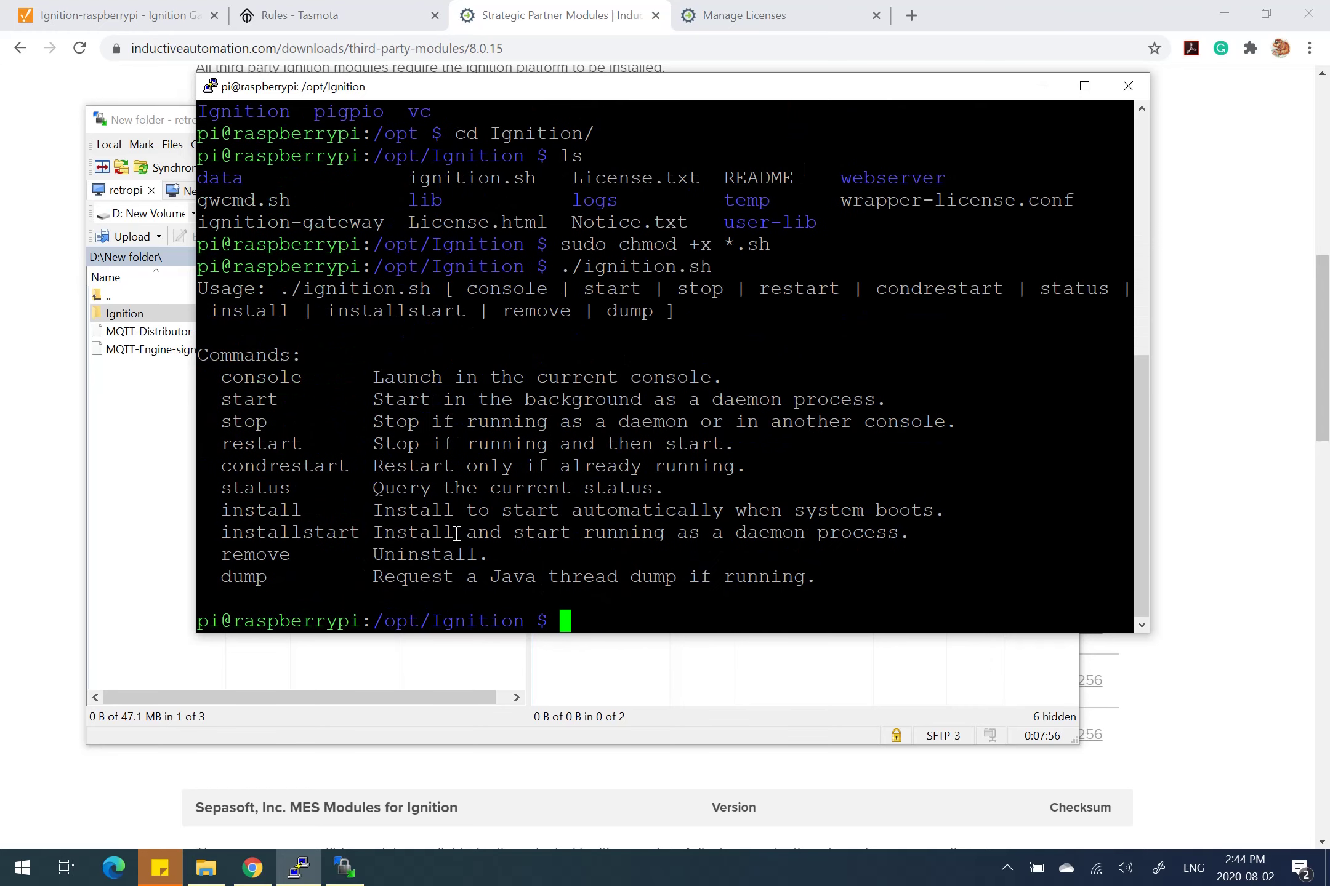
- Copy the installstart option word from the ignition.sh usage listing
{"action": "left_click_drag", "start_coordinate": [220, 376], "coordinate": [845, 551]}
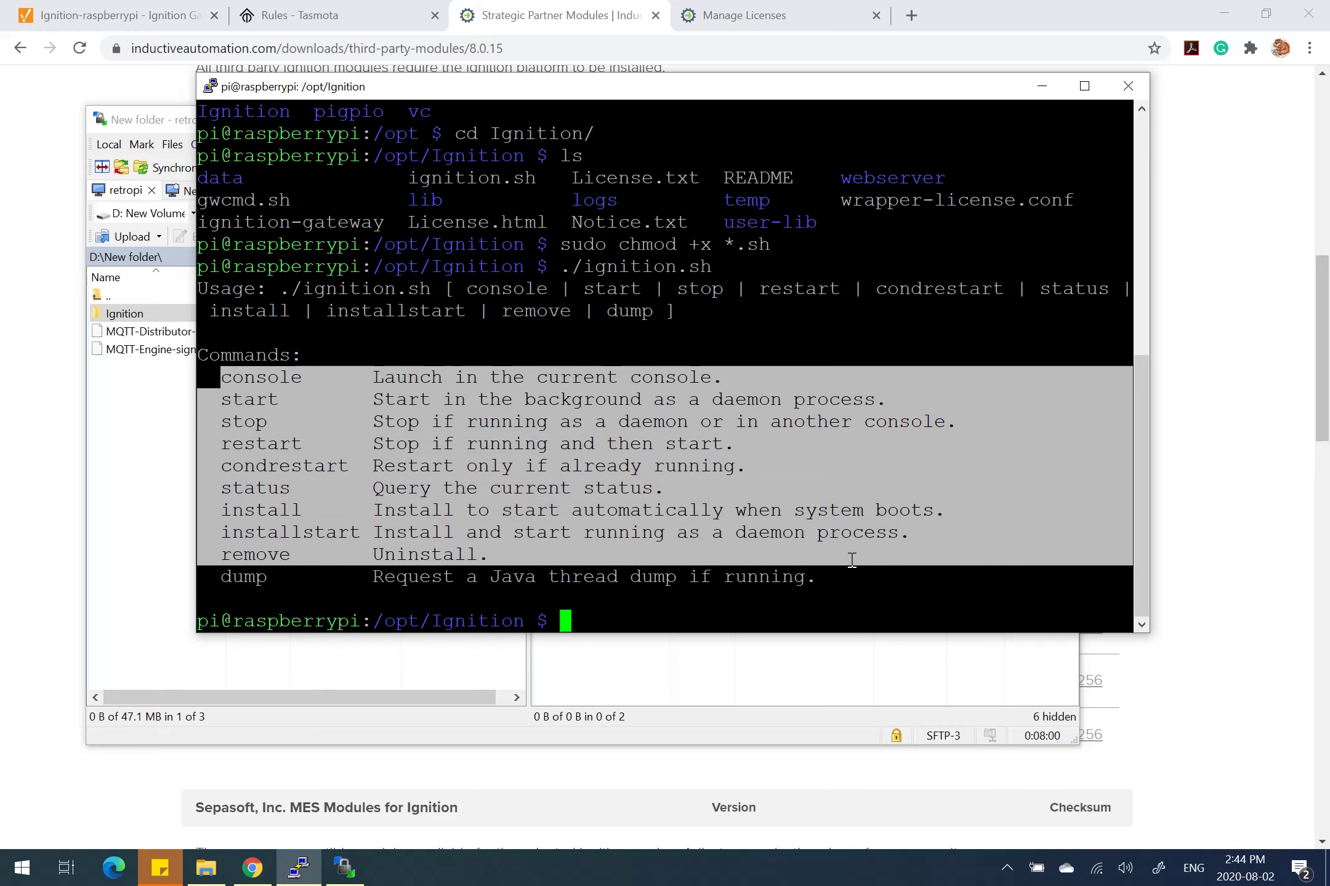
{"action": "left_click", "coordinate": [828, 579]}
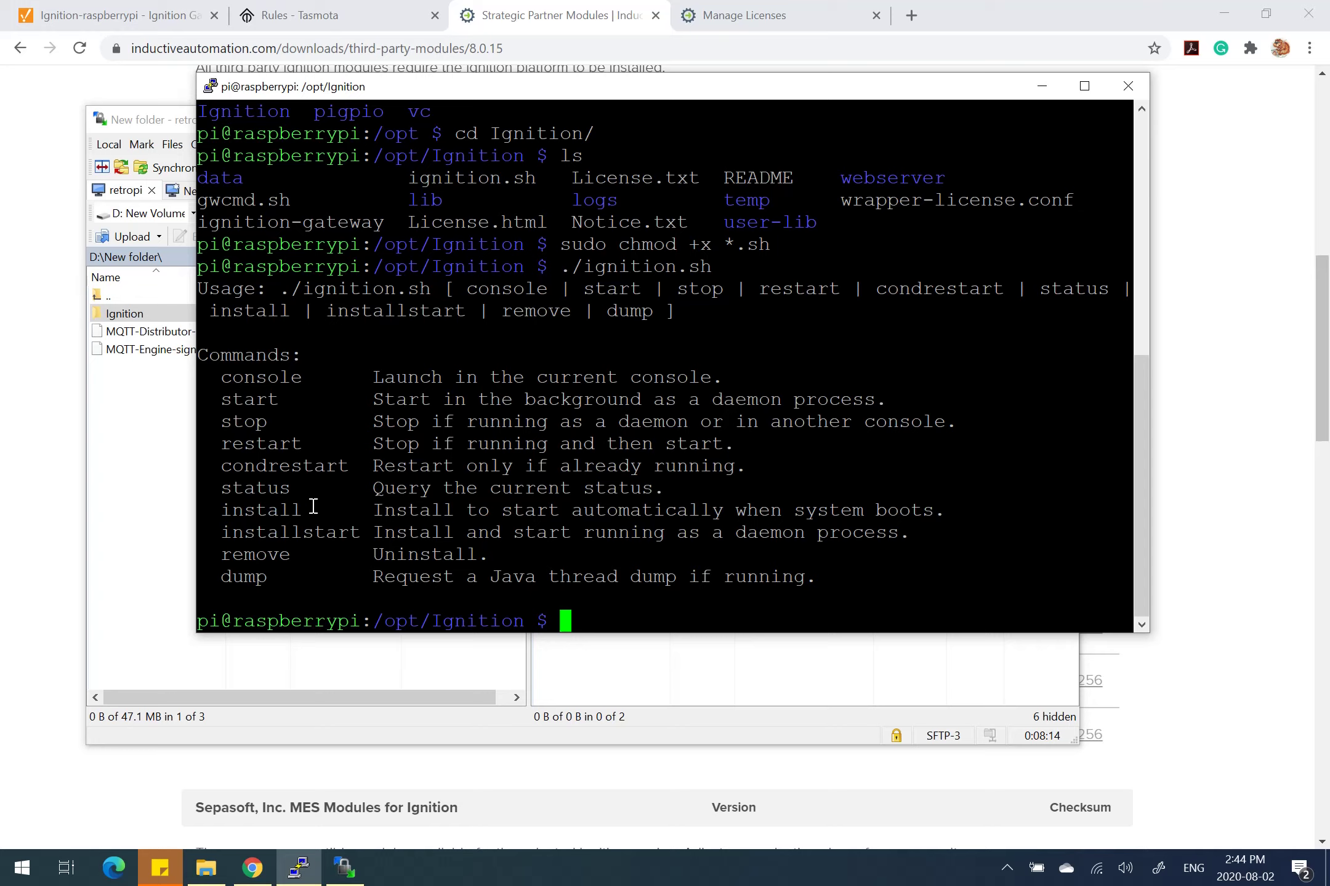
{"action": "left_click_drag", "start_coordinate": [314, 509], "coordinate": [223, 511]}
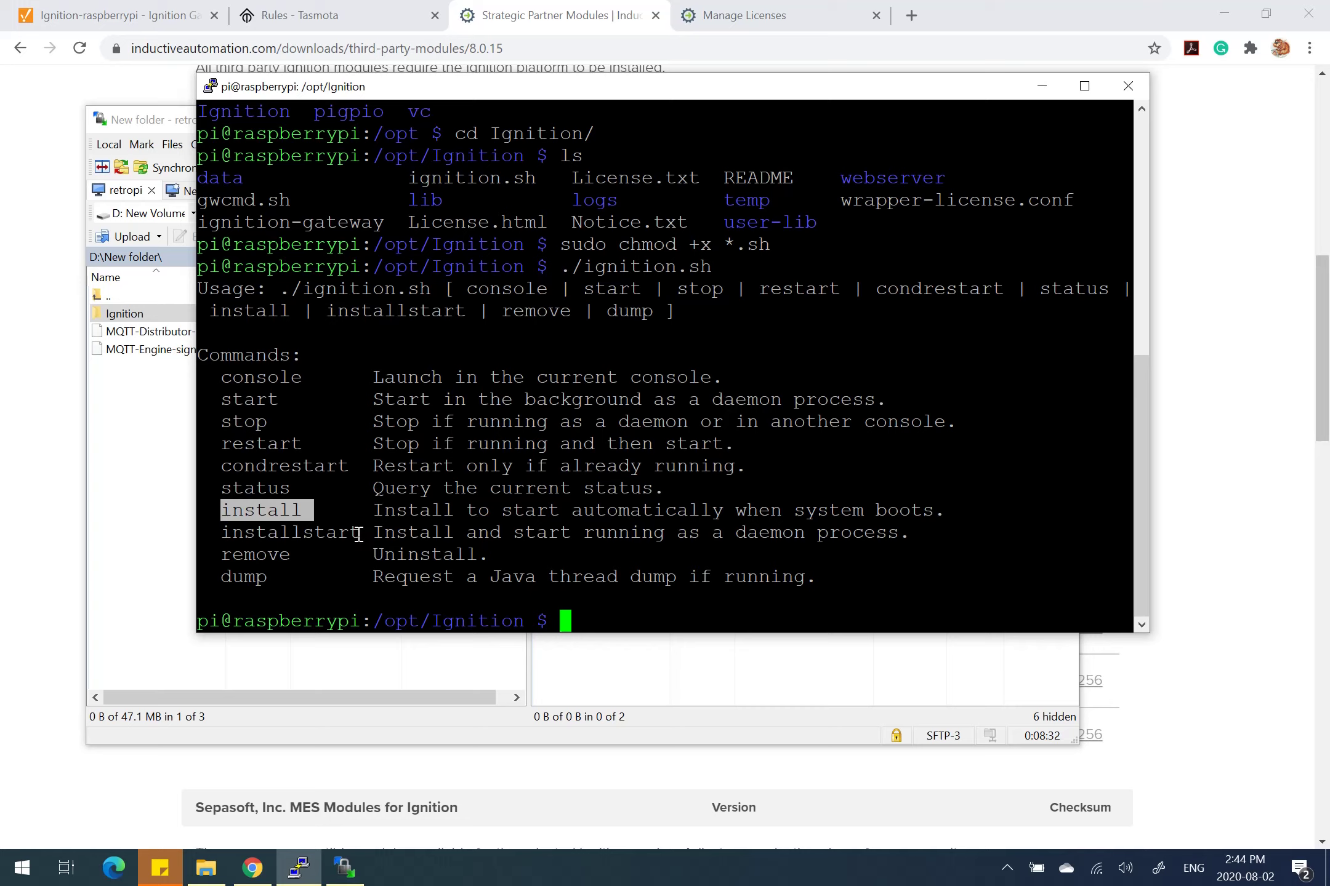
{"action": "left_click_drag", "start_coordinate": [359, 533], "coordinate": [223, 535]}
{"action": "key", "text": "ctrl+c"}
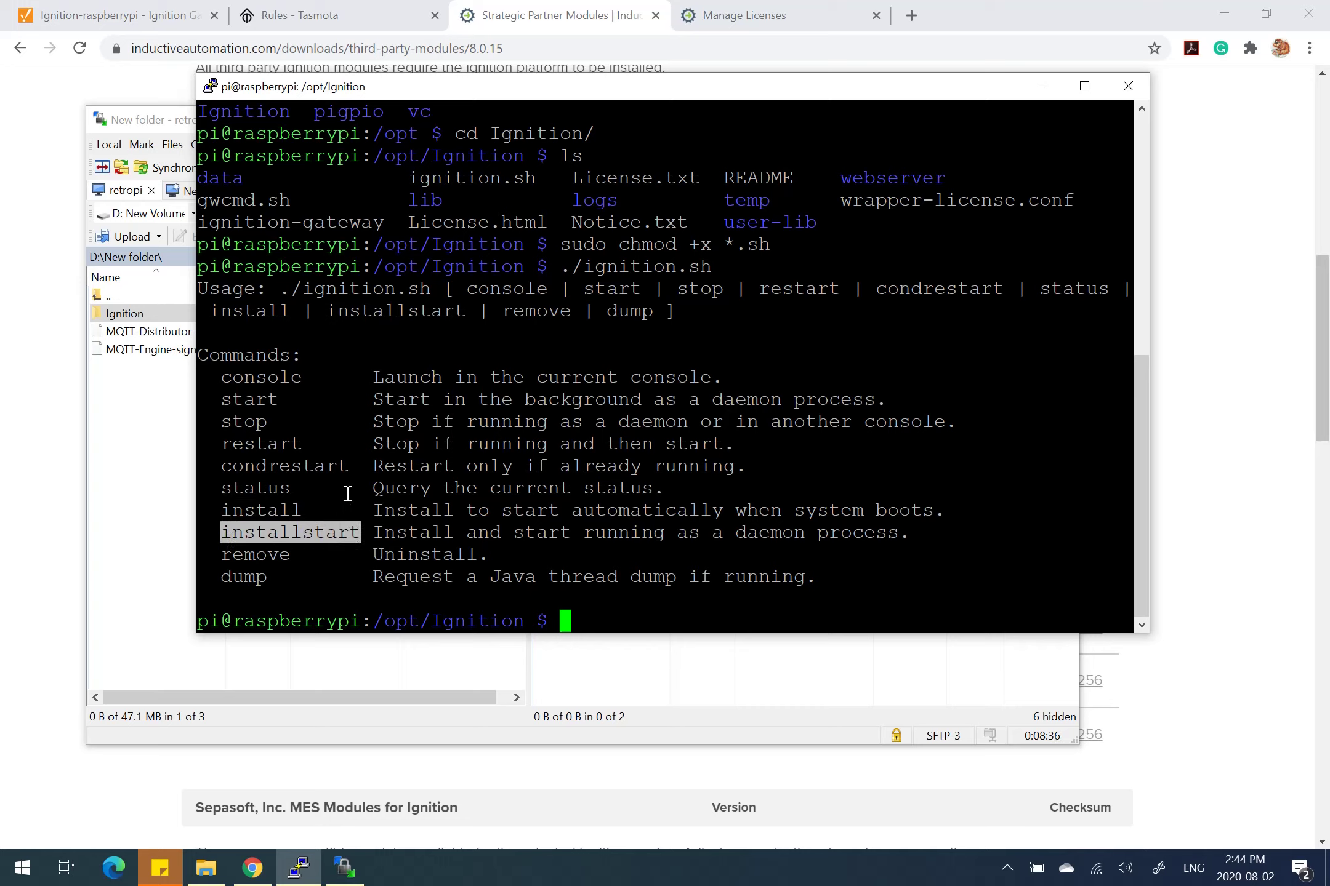
- Run sudo ./ignition.sh installstart to install and start Ignition-Gateway as a service
{"action": "key", "text": "Up"}
{"action": "key", "text": "Left"}
{"action": "key", "text": "Left"}
{"action": "key", "text": "Left"}
{"action": "key", "text": "Left"}
{"action": "key", "text": "Left"}
{"action": "key", "text": "Left"}
{"action": "key", "text": "Left"}
{"action": "key", "text": "Left"}
{"action": "key", "text": "Left"}
{"action": "key", "text": "Left"}
{"action": "key", "text": "Left"}
{"action": "key", "text": "Left"}
{"action": "key", "text": "Left"}
{"action": "type", "text": "sudpo"}
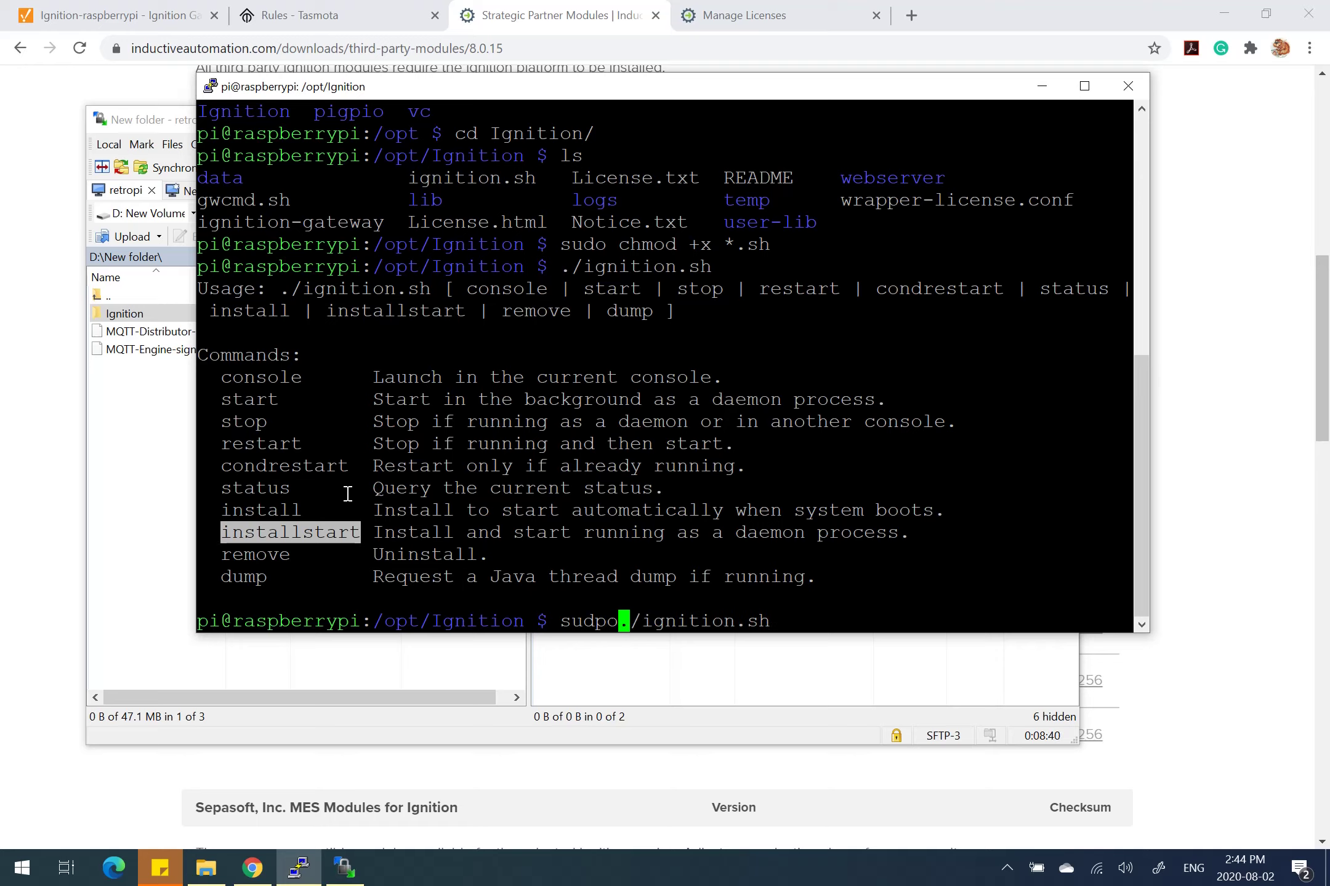
{"action": "key", "text": "BackSpace"}
{"action": "key", "text": "BackSpace"}
{"action": "type", "text": "o"}
{"action": "key", "text": "Right"}
{"action": "key", "text": "Right"}
{"action": "key", "text": "Right"}
{"action": "key", "text": "Right"}
{"action": "key", "text": "Right"}
{"action": "key", "text": "Right"}
{"action": "key", "text": "Right"}
{"action": "key", "text": "Right"}
{"action": "key", "text": "Right"}
{"action": "key", "text": "Right"}
{"action": "key", "text": "Right"}
{"action": "key", "text": "Right"}
{"action": "key", "text": "Right"}
{"action": "right_click", "coordinate": [320, 540]}
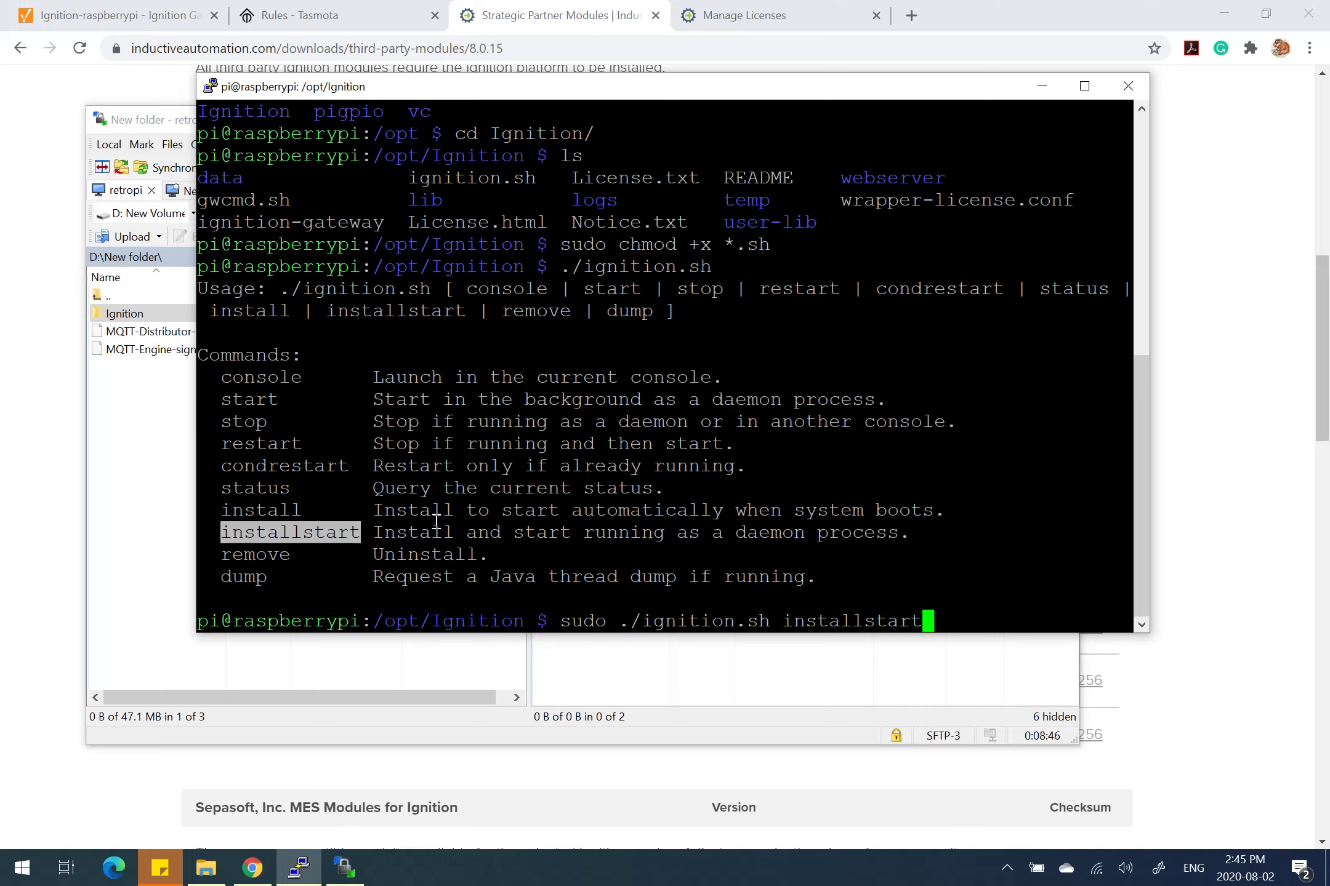
{"action": "key", "text": "Return"}
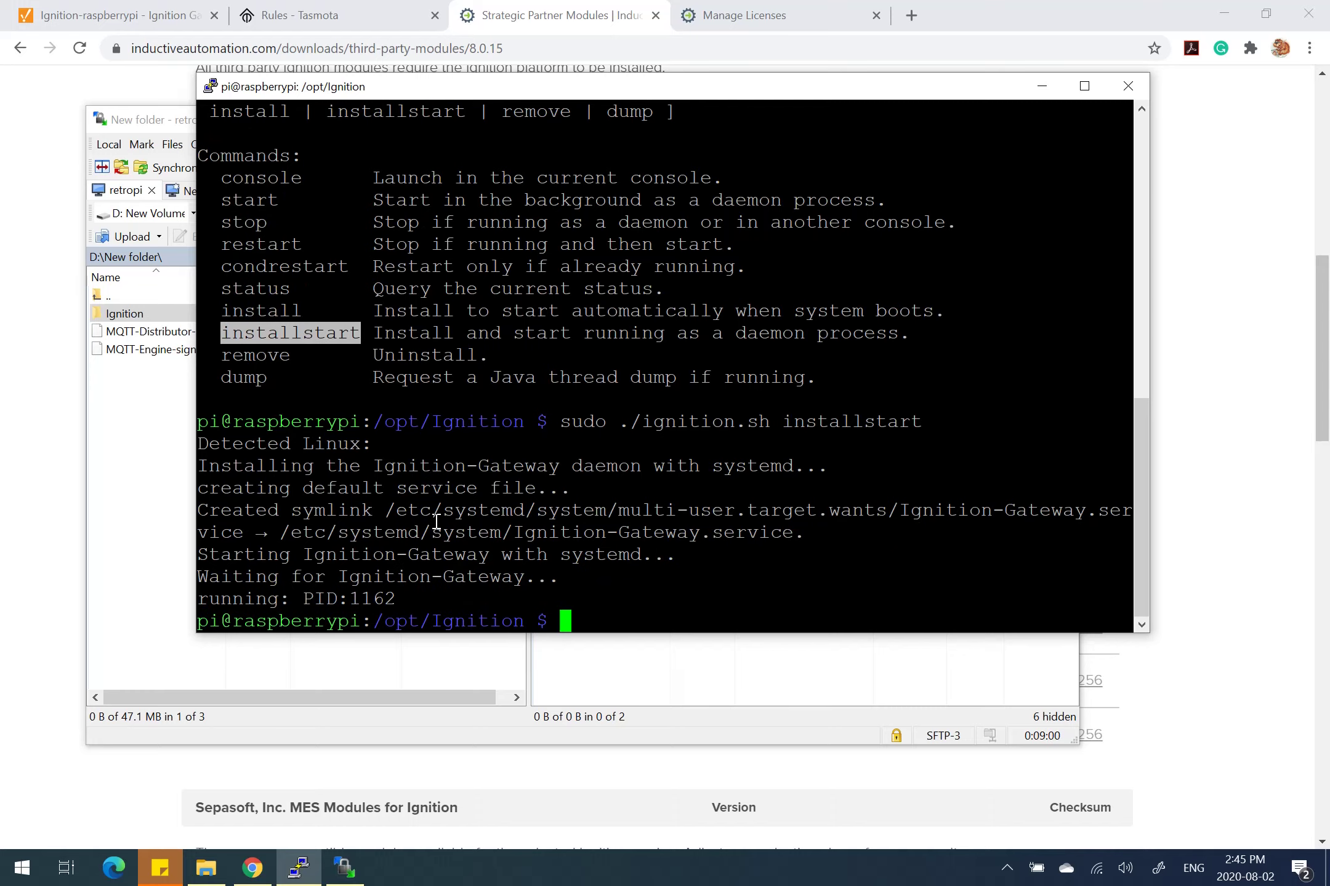
{"action": "left_click", "coordinate": [147, 10]}
- Load the gateway address 192.168.100.153 at port 8088 in the Ignition-raspberrypi tab
{"action": "left_click", "coordinate": [147, 10]}
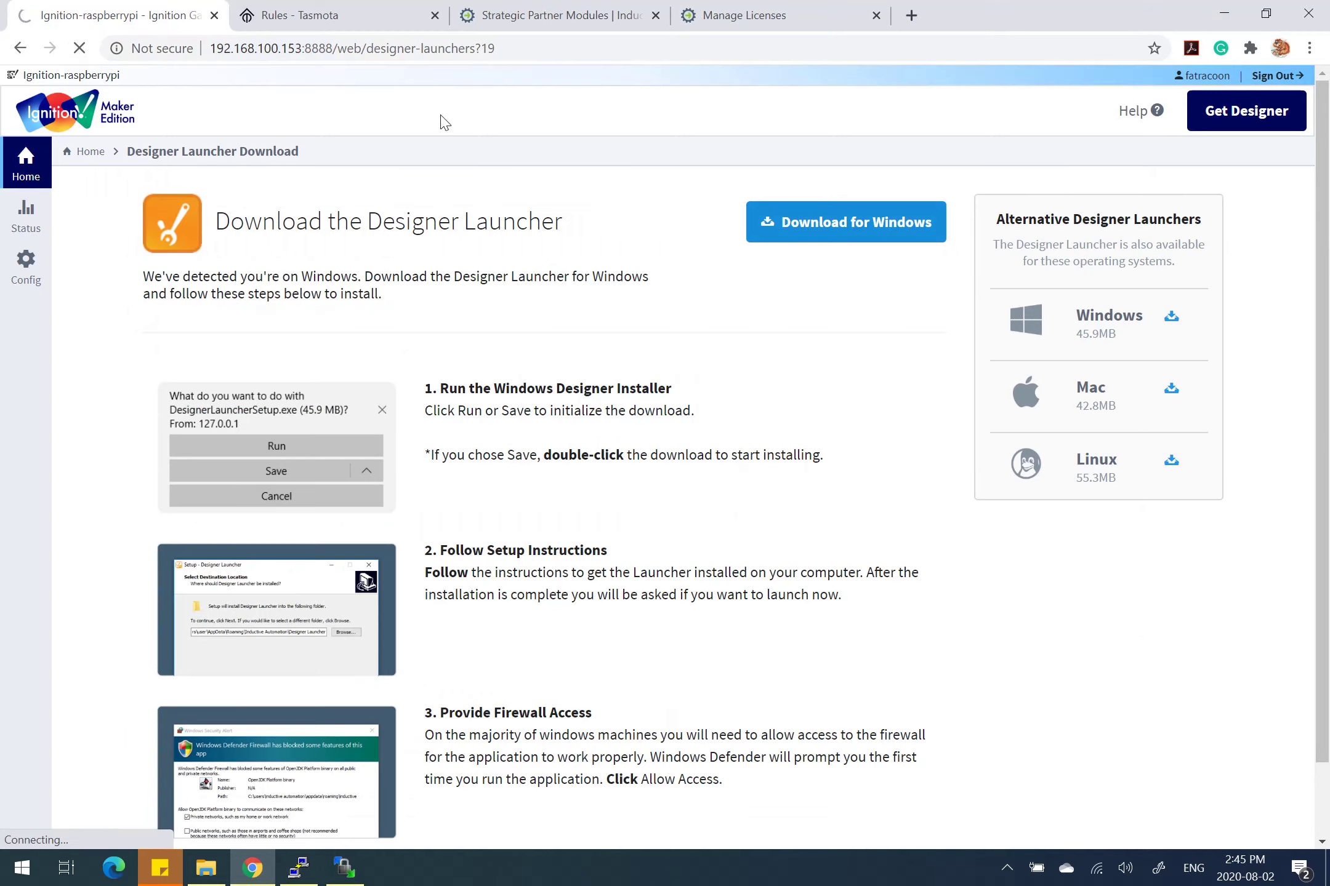
{"action": "left_click", "coordinate": [450, 49]}
{"action": "left_click_drag", "start_coordinate": [454, 47], "coordinate": [221, 50]}
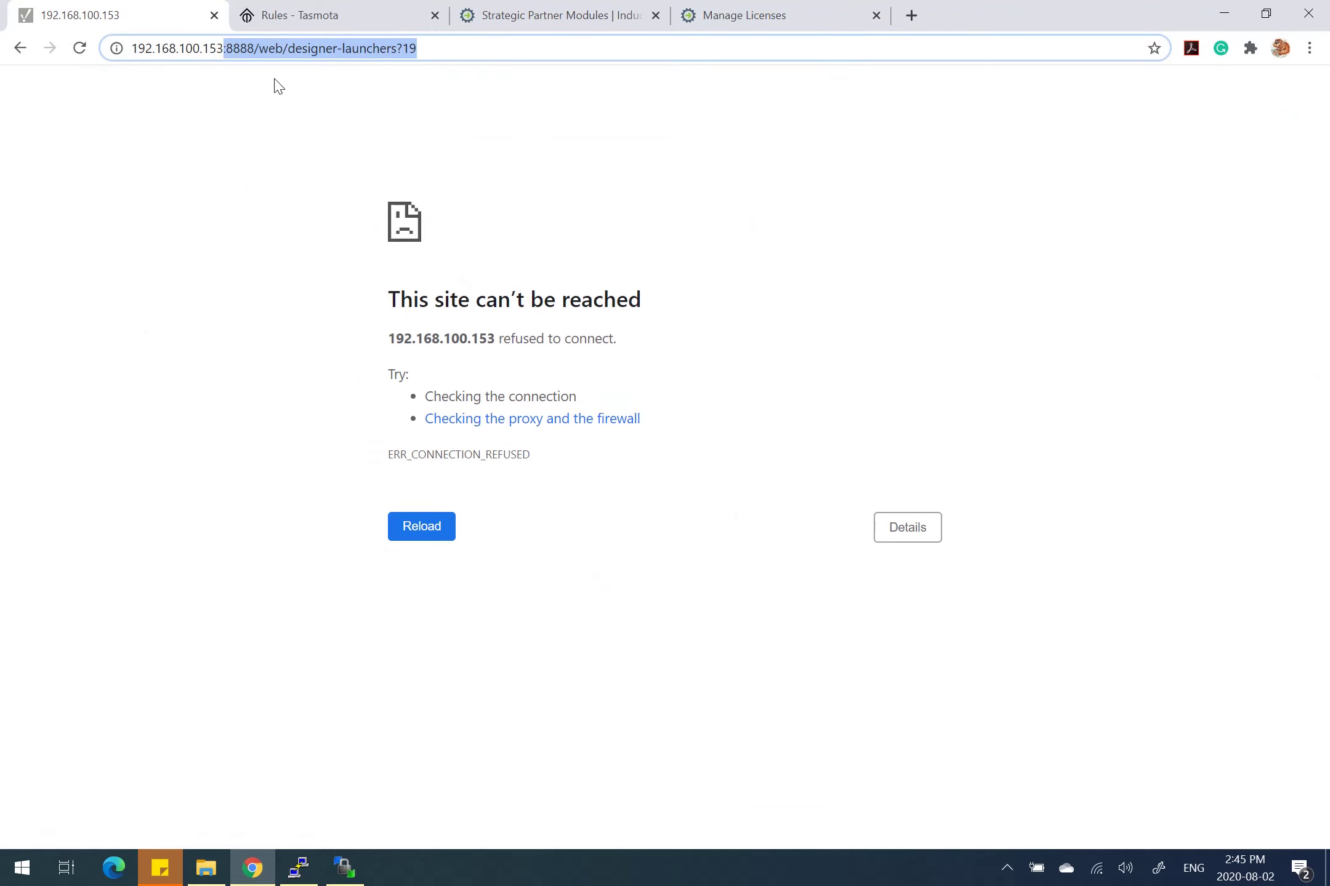
{"action": "key", "text": "BackSpace"}
{"action": "key", "text": "Return"}
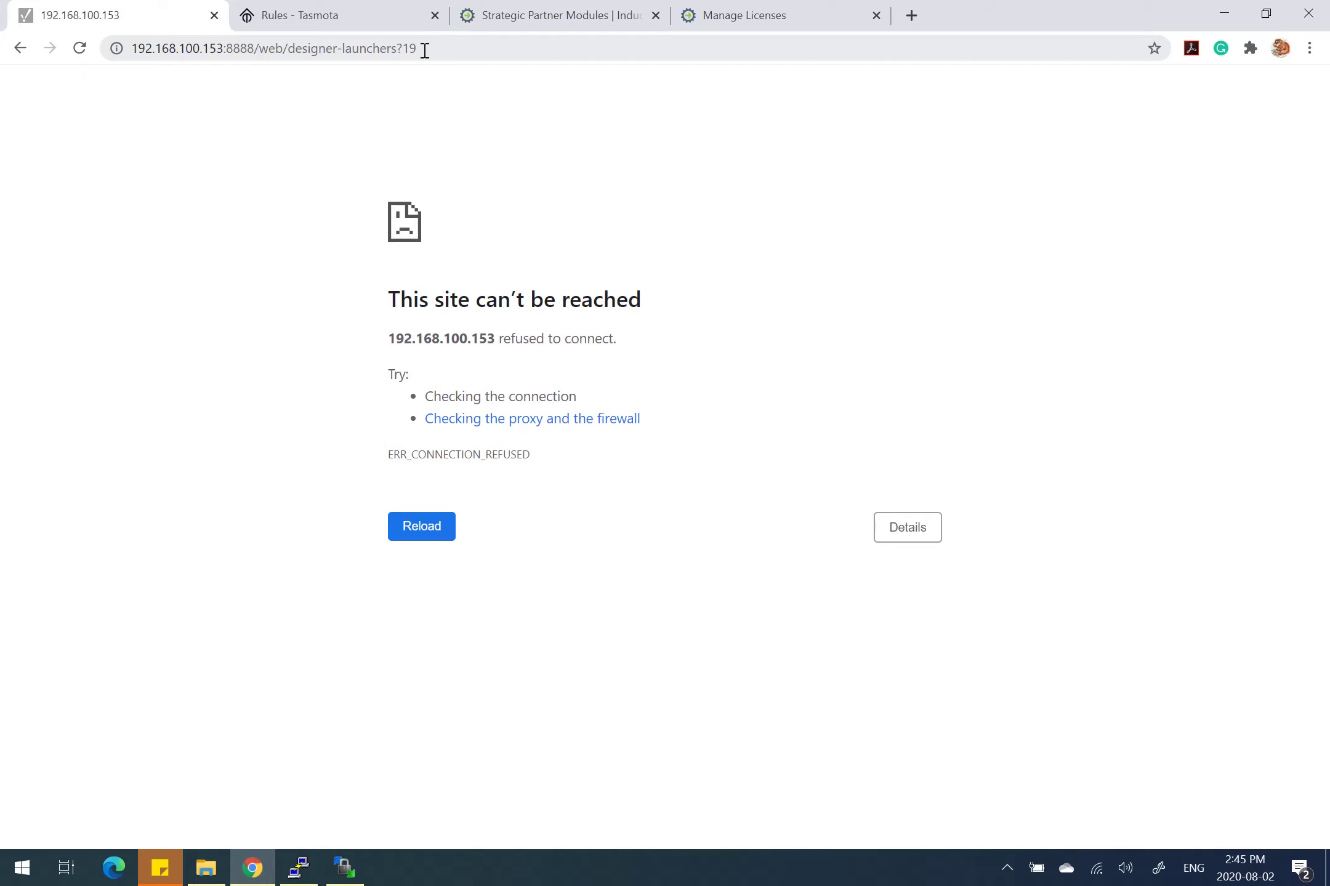
{"action": "left_click_drag", "start_coordinate": [424, 47], "coordinate": [228, 59]}
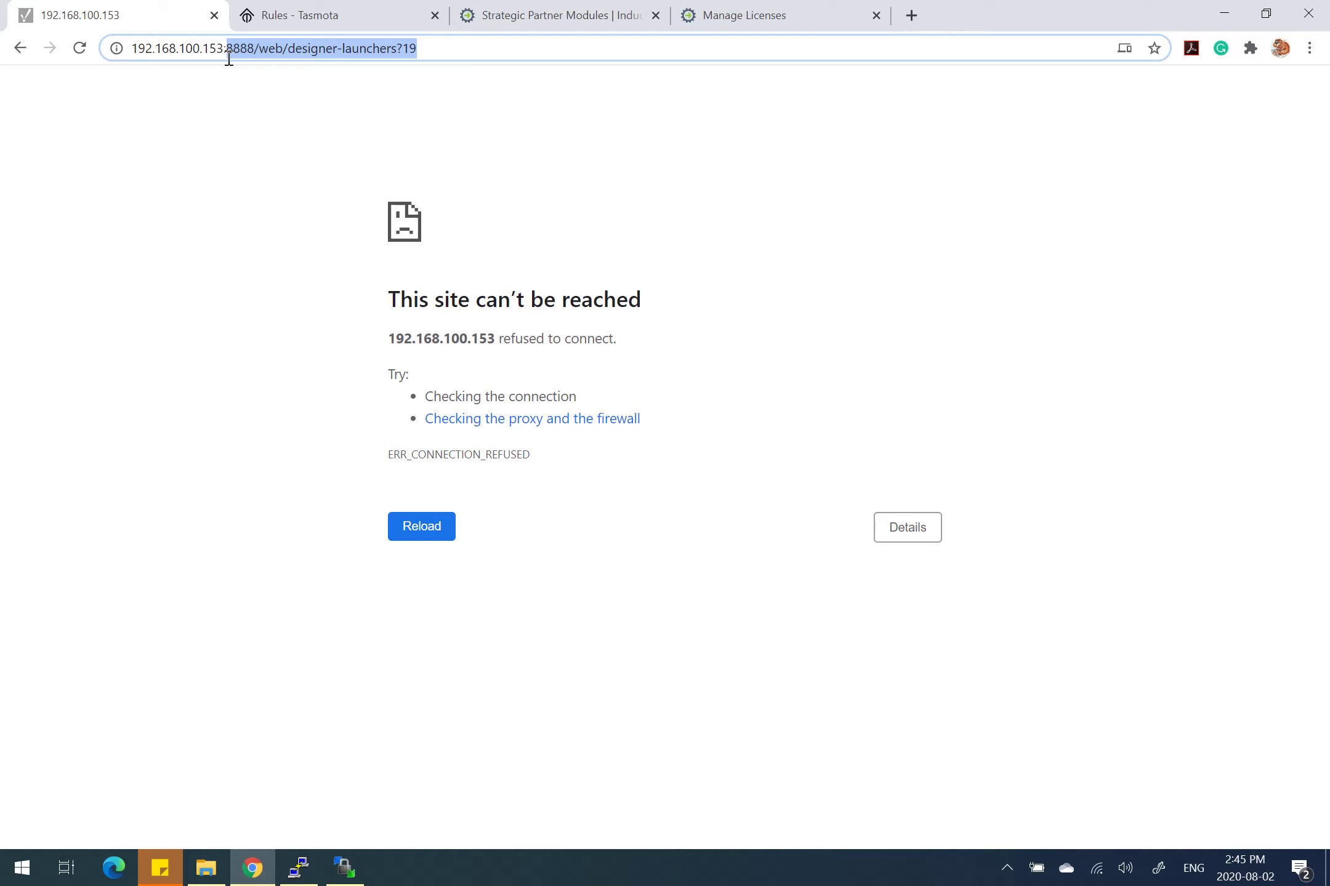
{"action": "type", "text": "8088"}
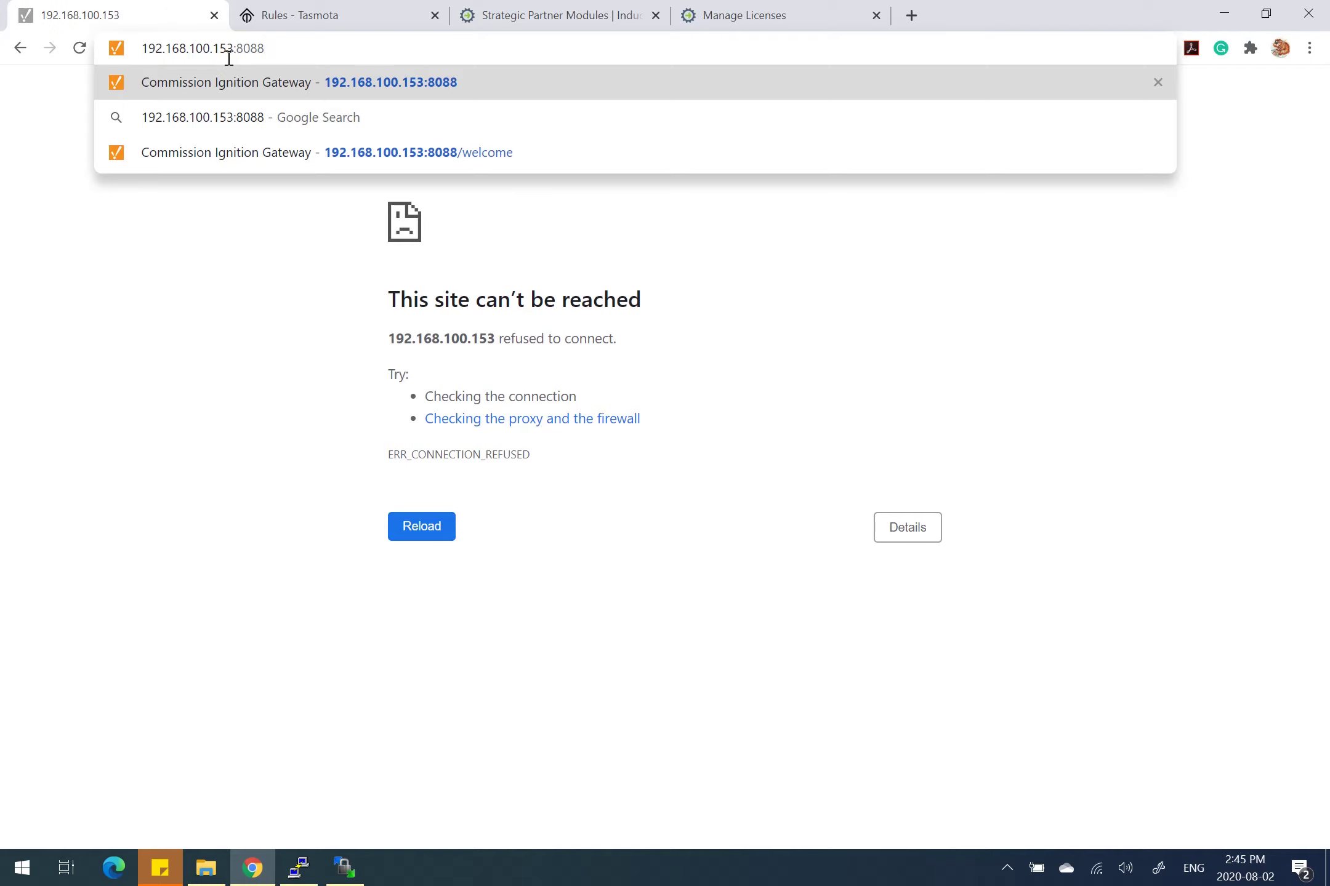
{"action": "key", "text": "Return"}
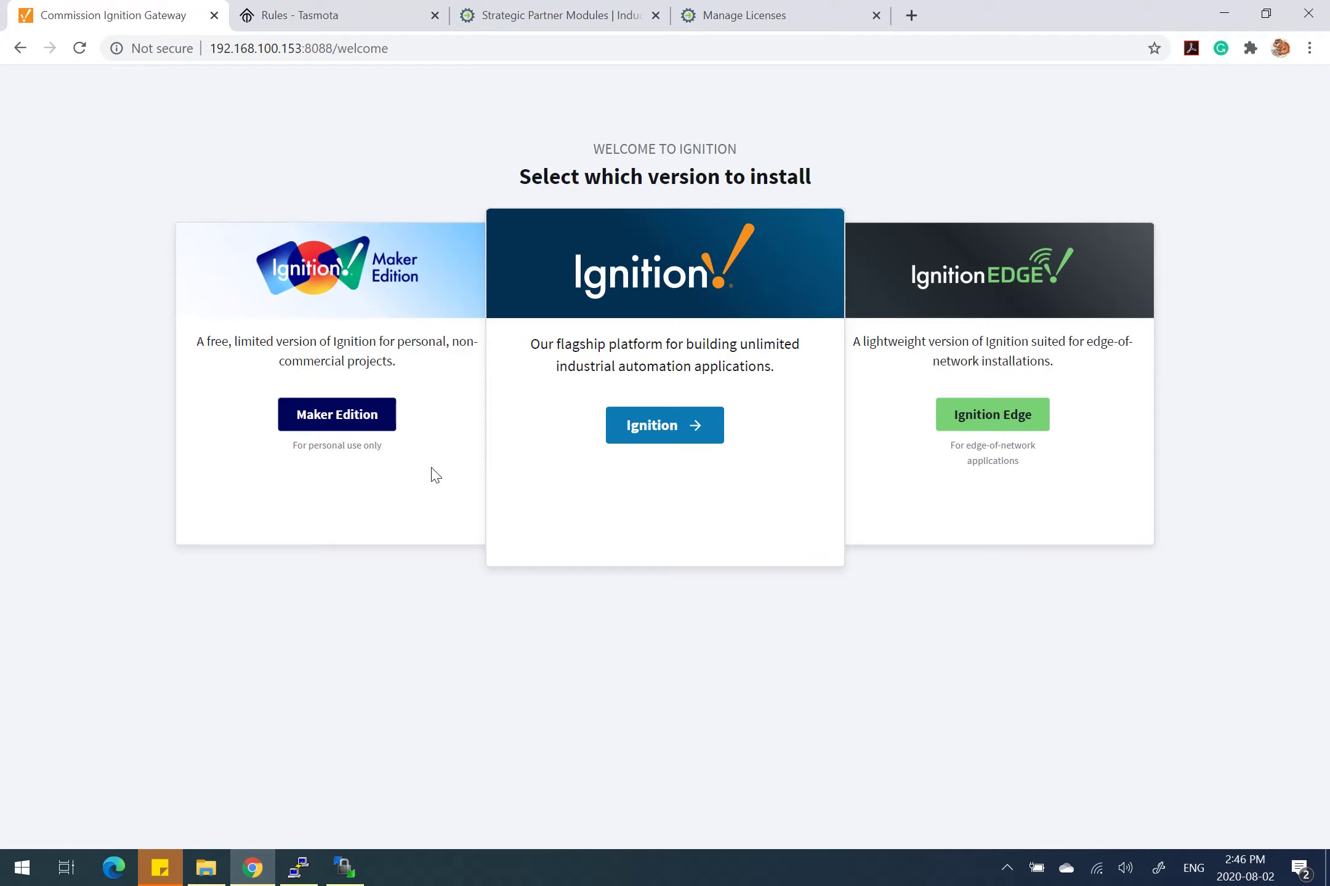
- Install Maker Edition, agree to the EULA, and advance to the license activation step
{"action": "left_click", "coordinate": [346, 421]}
{"action": "left_click", "coordinate": [714, 468]}
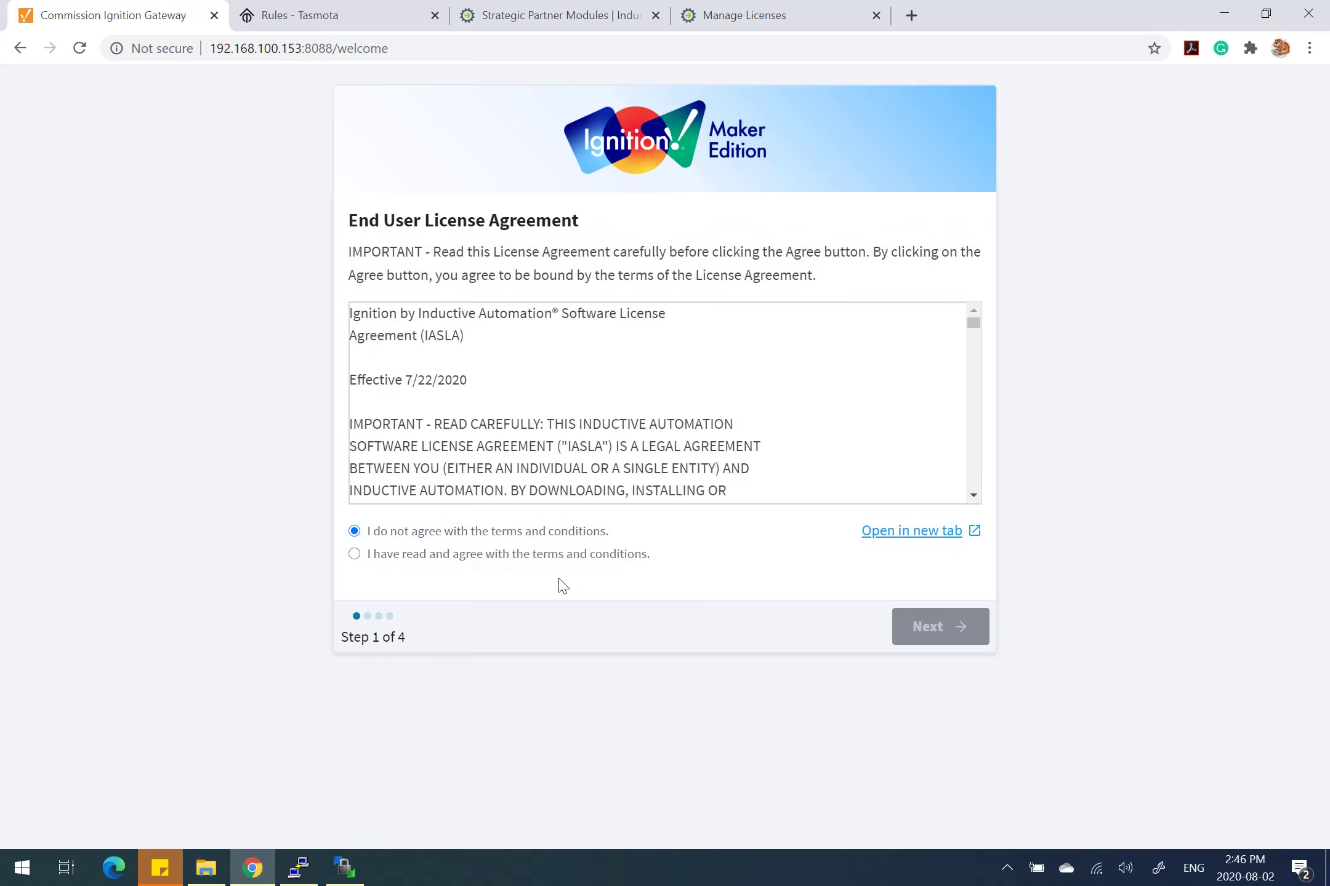
{"action": "left_click", "coordinate": [397, 556]}
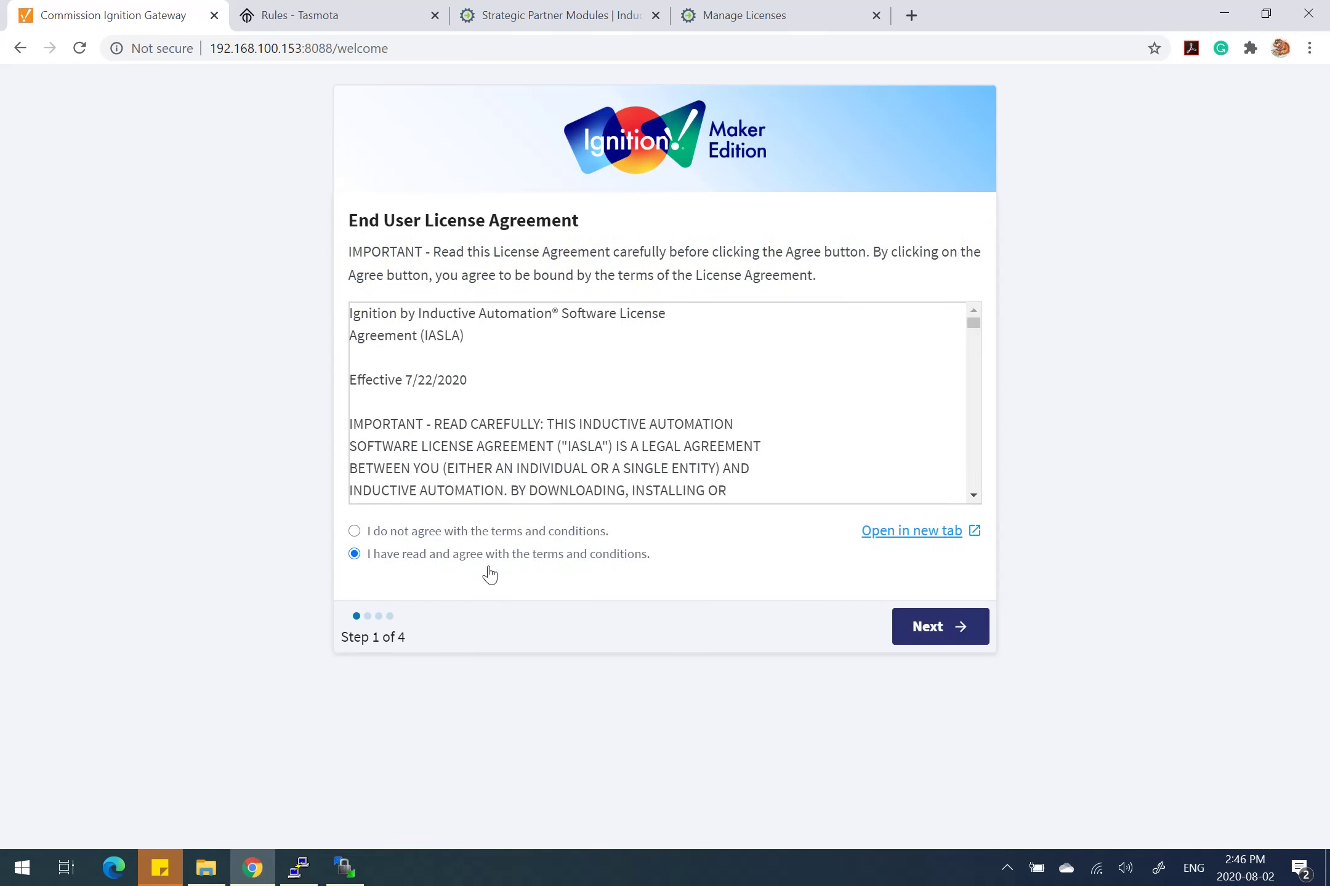
{"action": "left_click", "coordinate": [946, 634]}
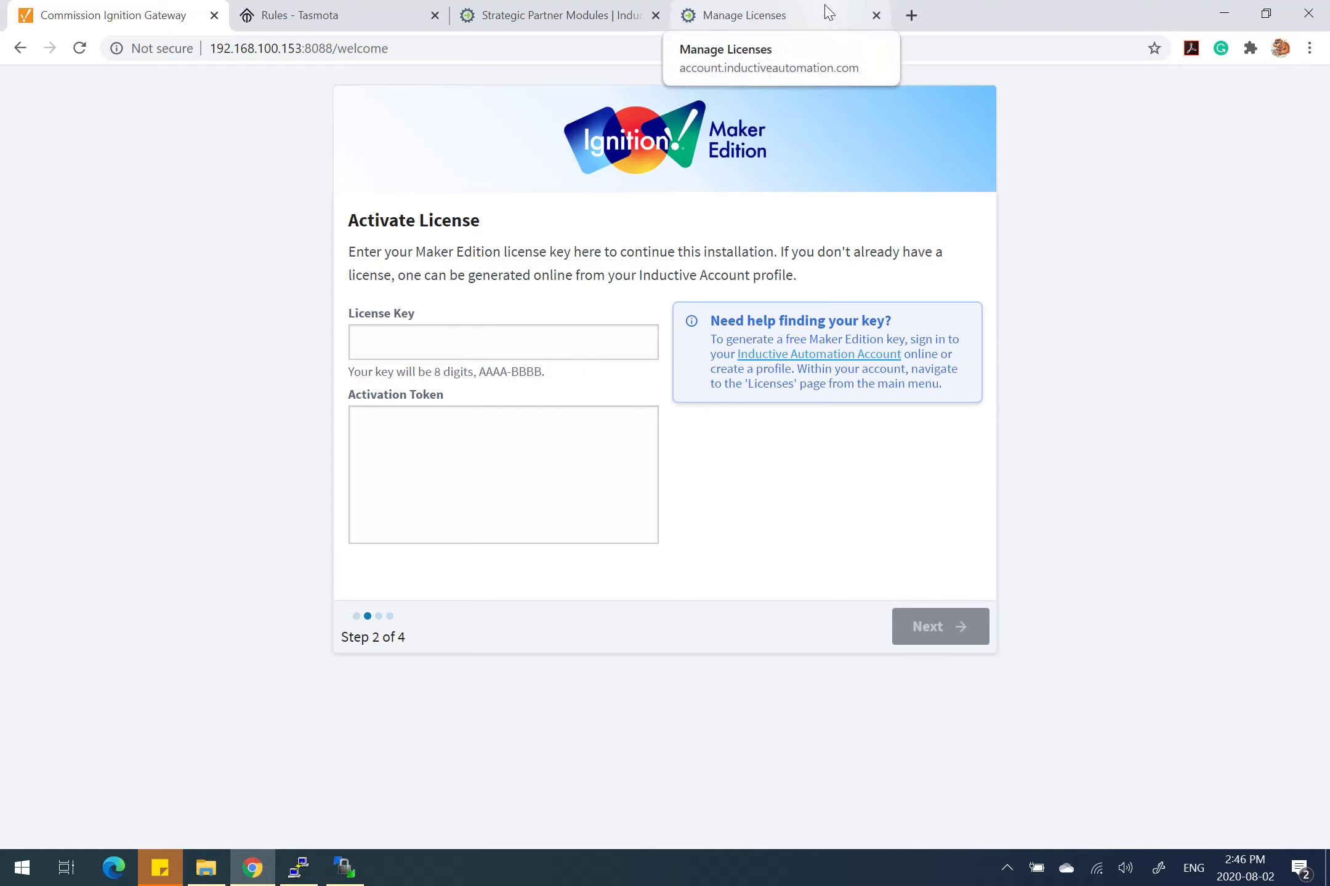
- Get a new Maker Edition license on Manage Licenses, accept the agreement, and copy the license key
{"action": "left_click", "coordinate": [848, 19]}
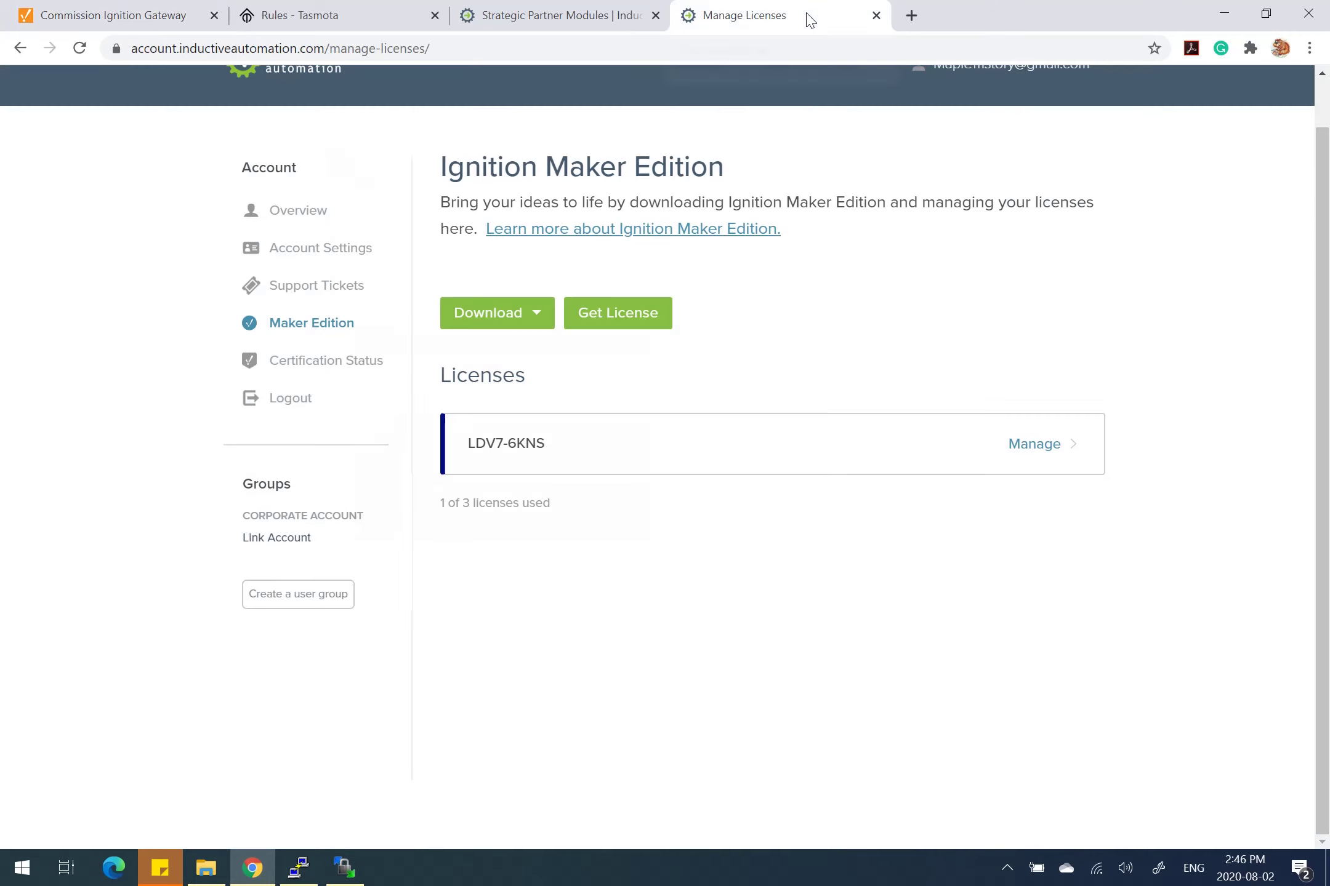
{"action": "scroll", "coordinate": [842, 302], "scroll_direction": "up", "scroll_amount": 1}
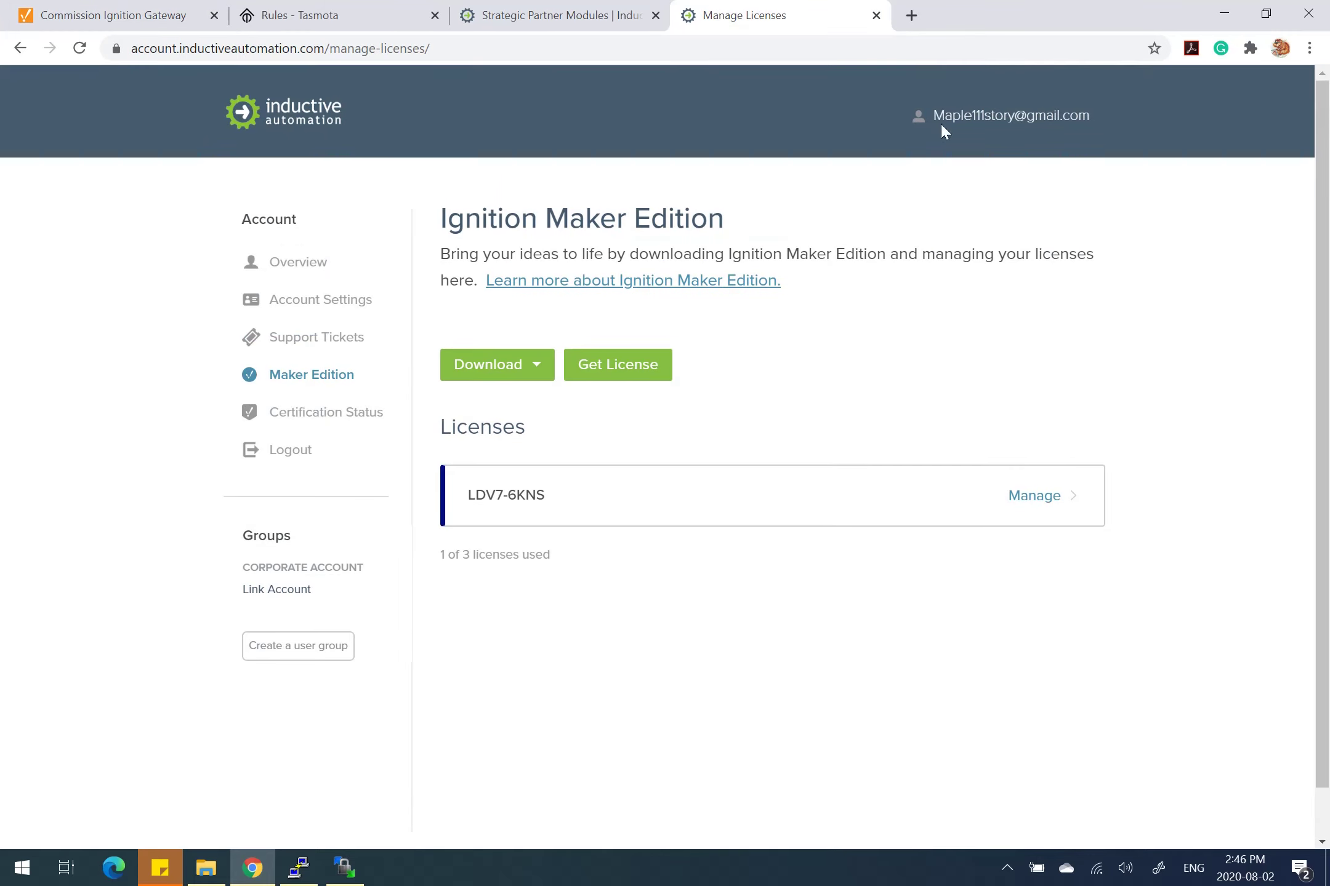
{"action": "left_click", "coordinate": [613, 17]}
{"action": "scroll", "coordinate": [906, 165], "scroll_direction": "up", "scroll_amount": 10}
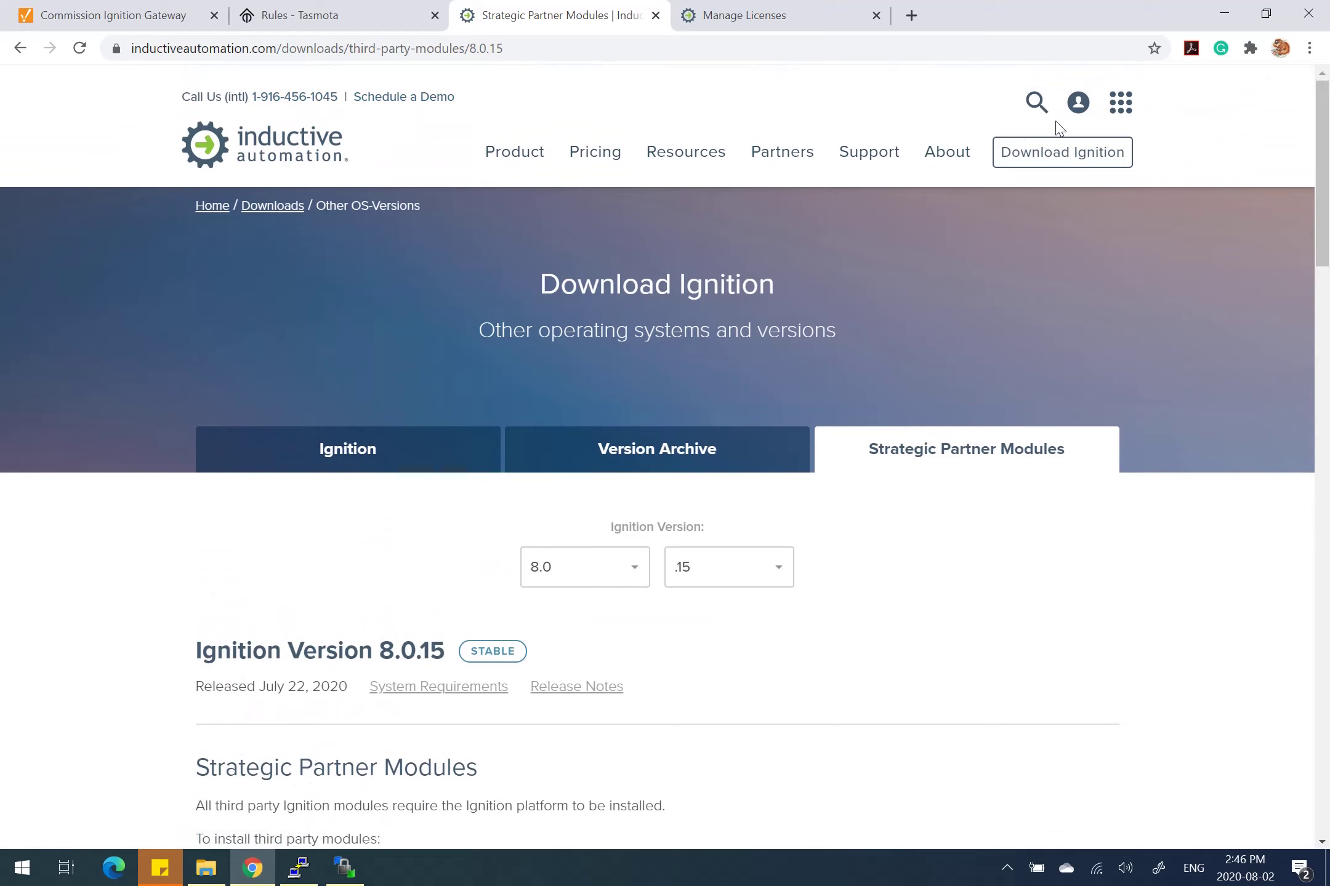
{"action": "left_click", "coordinate": [1077, 103]}
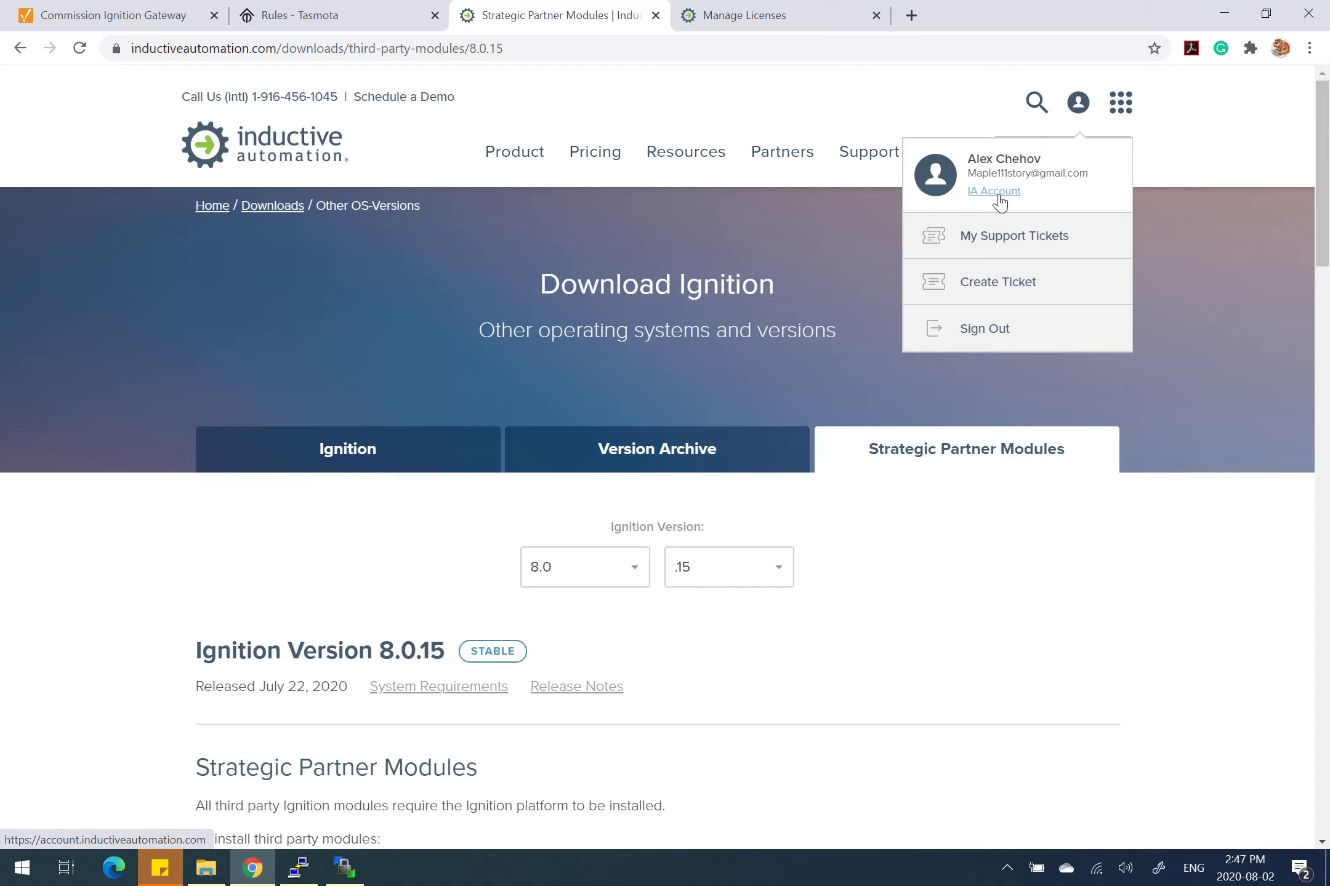
{"action": "left_click", "coordinate": [750, 19]}
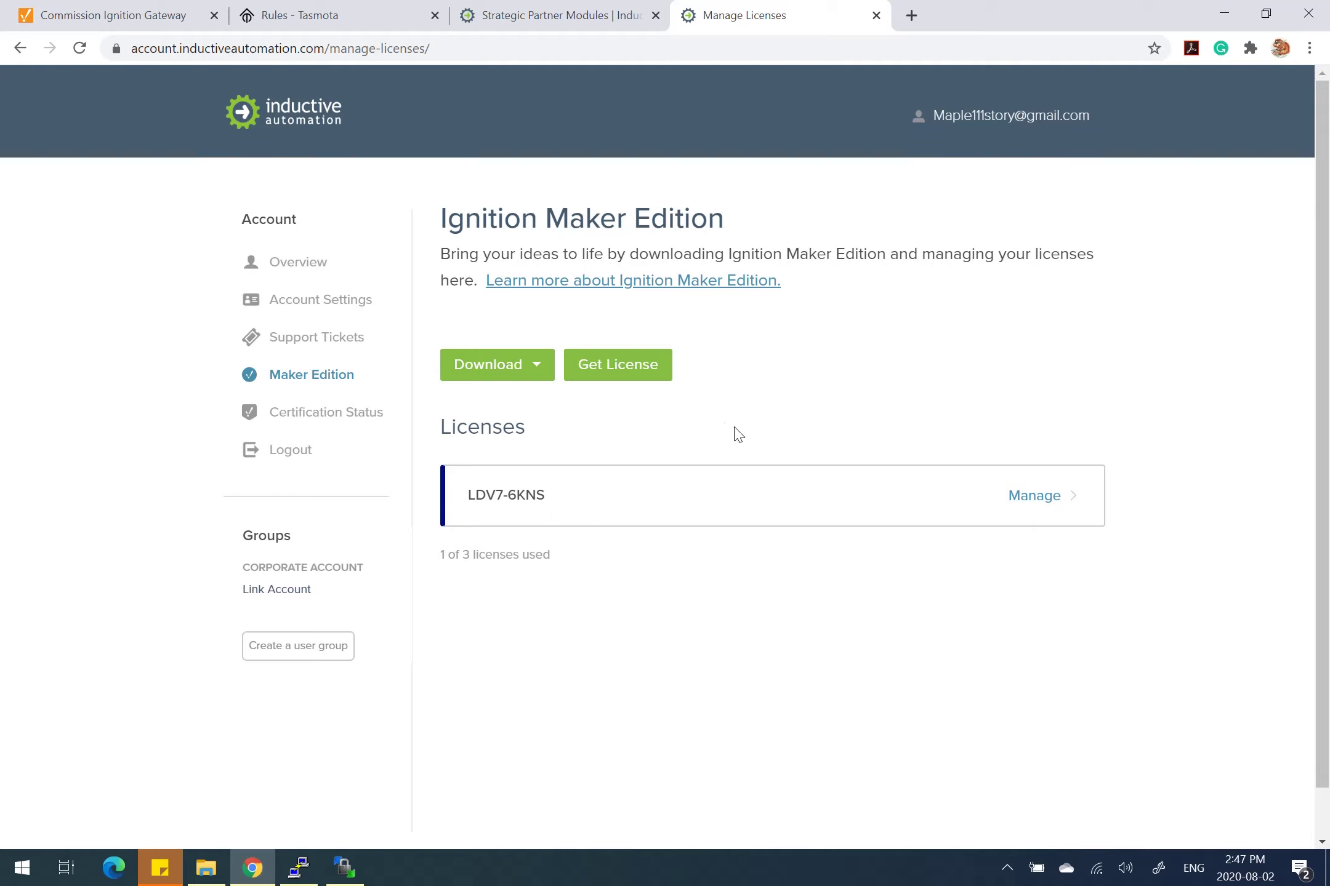
{"action": "left_click", "coordinate": [642, 373]}
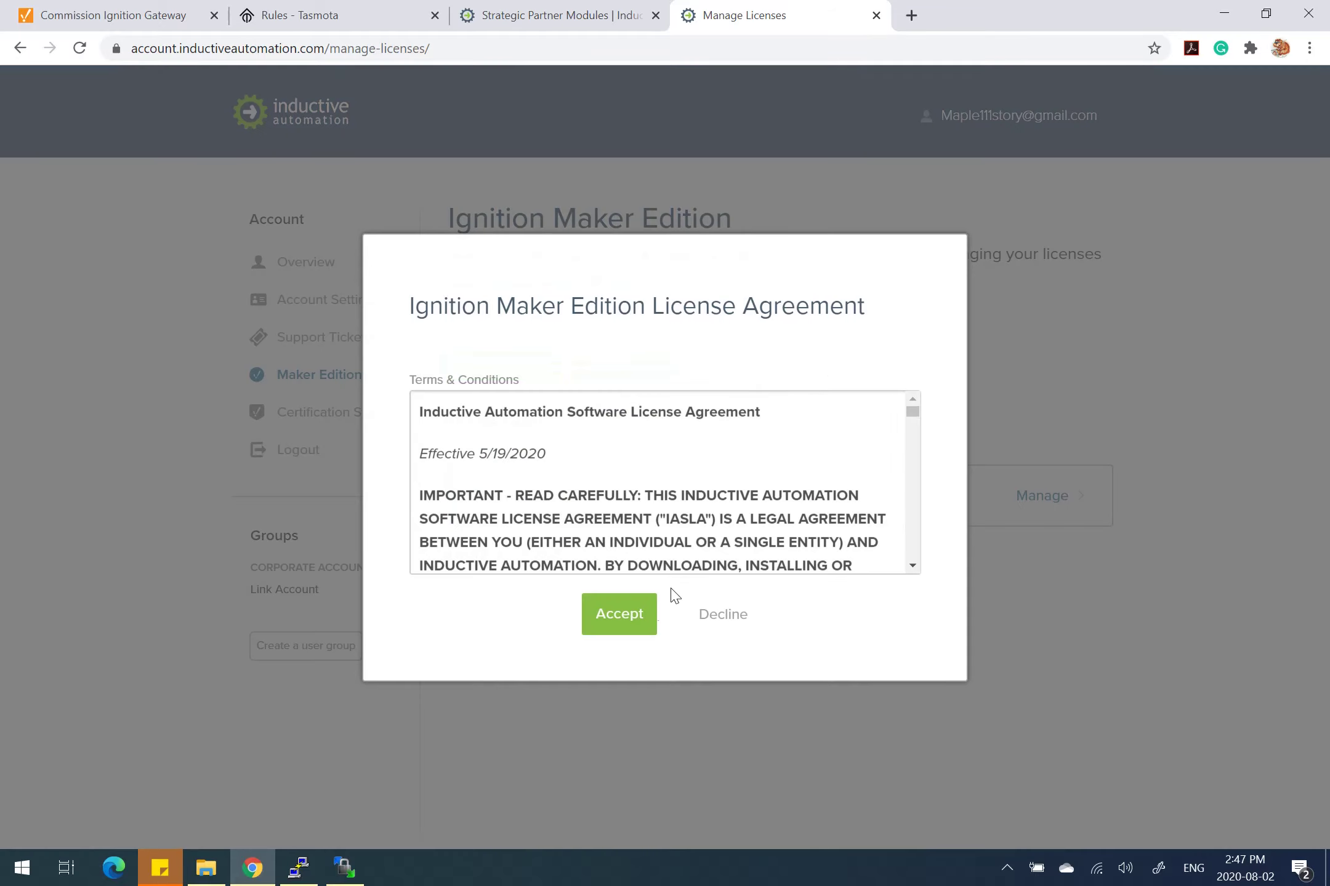
{"action": "left_click", "coordinate": [632, 623]}
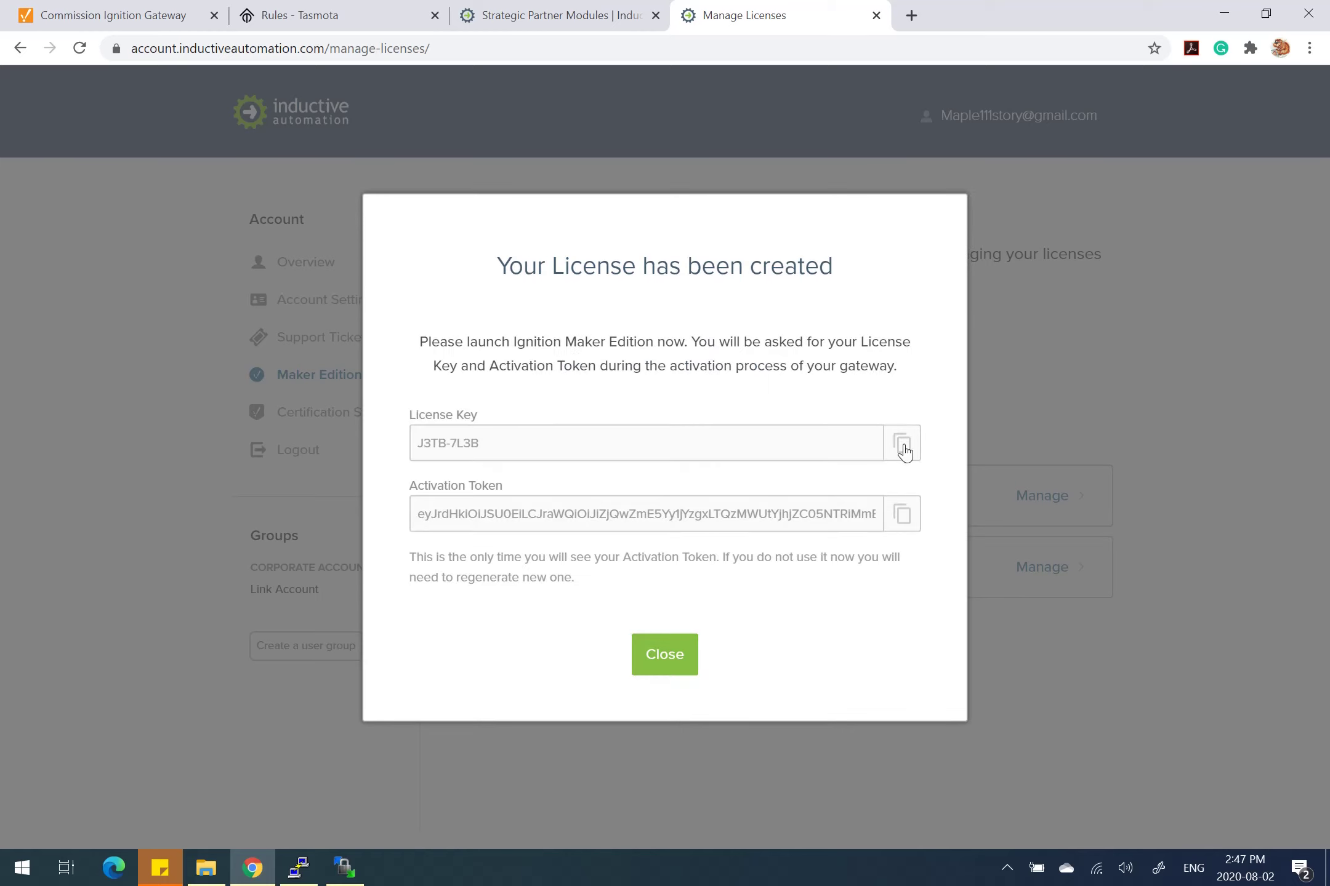
{"action": "left_click", "coordinate": [901, 444]}
- Paste the license key and activation token into the gateway's Activate License fields
{"action": "left_click", "coordinate": [120, 22]}
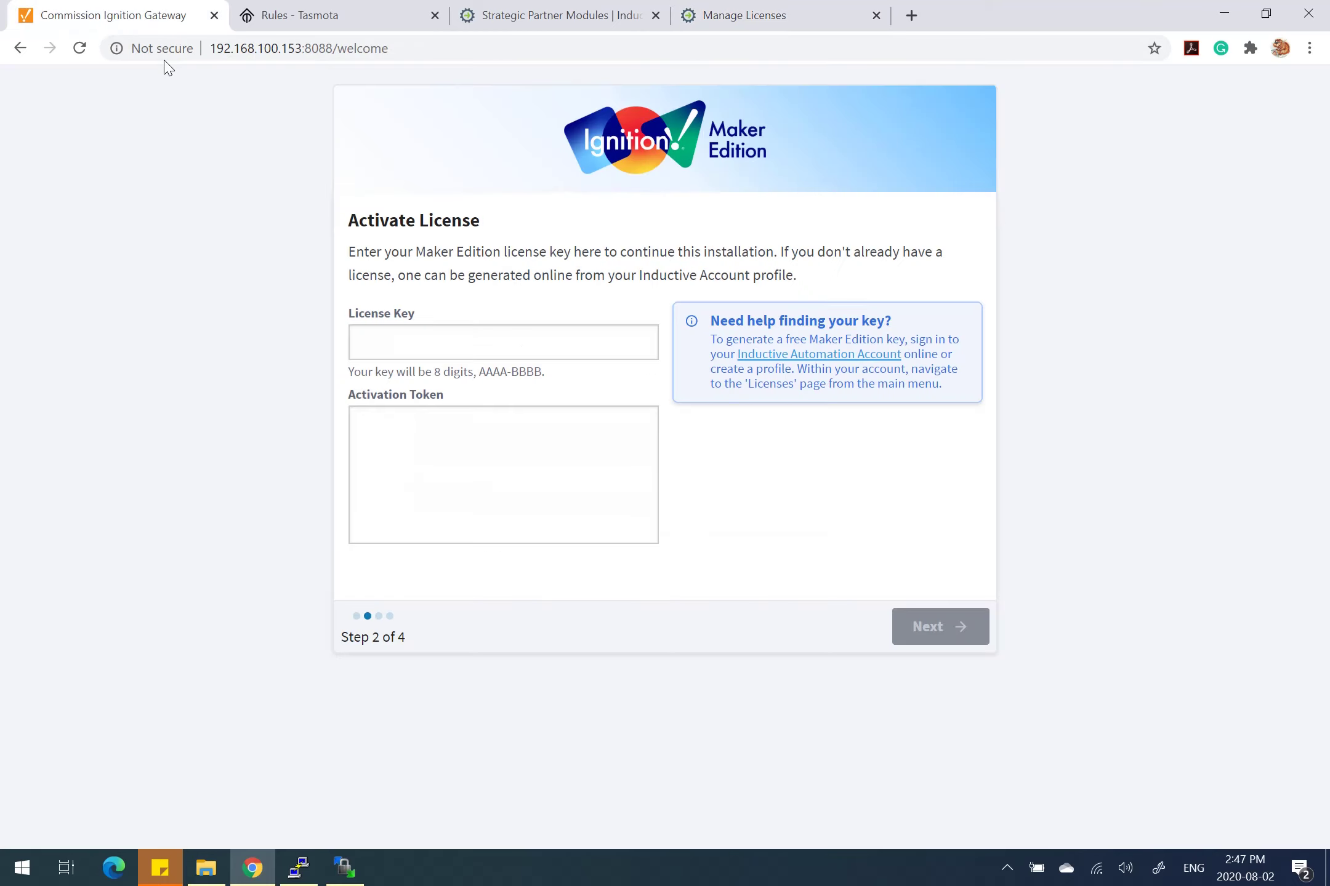
{"action": "left_click", "coordinate": [433, 338]}
{"action": "key", "text": "ctrl+v"}
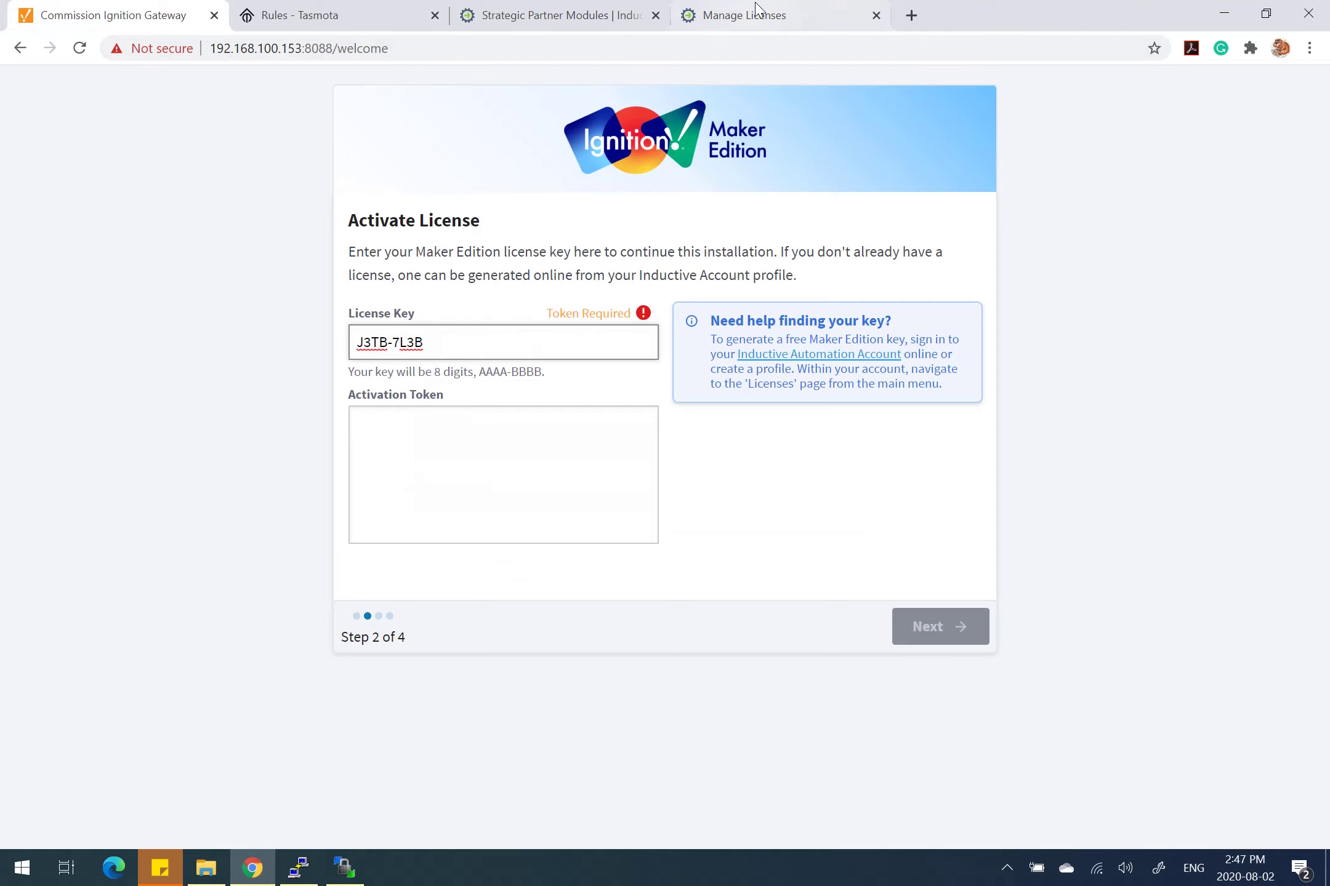
{"action": "left_click", "coordinate": [756, 14]}
{"action": "left_click", "coordinate": [914, 523]}
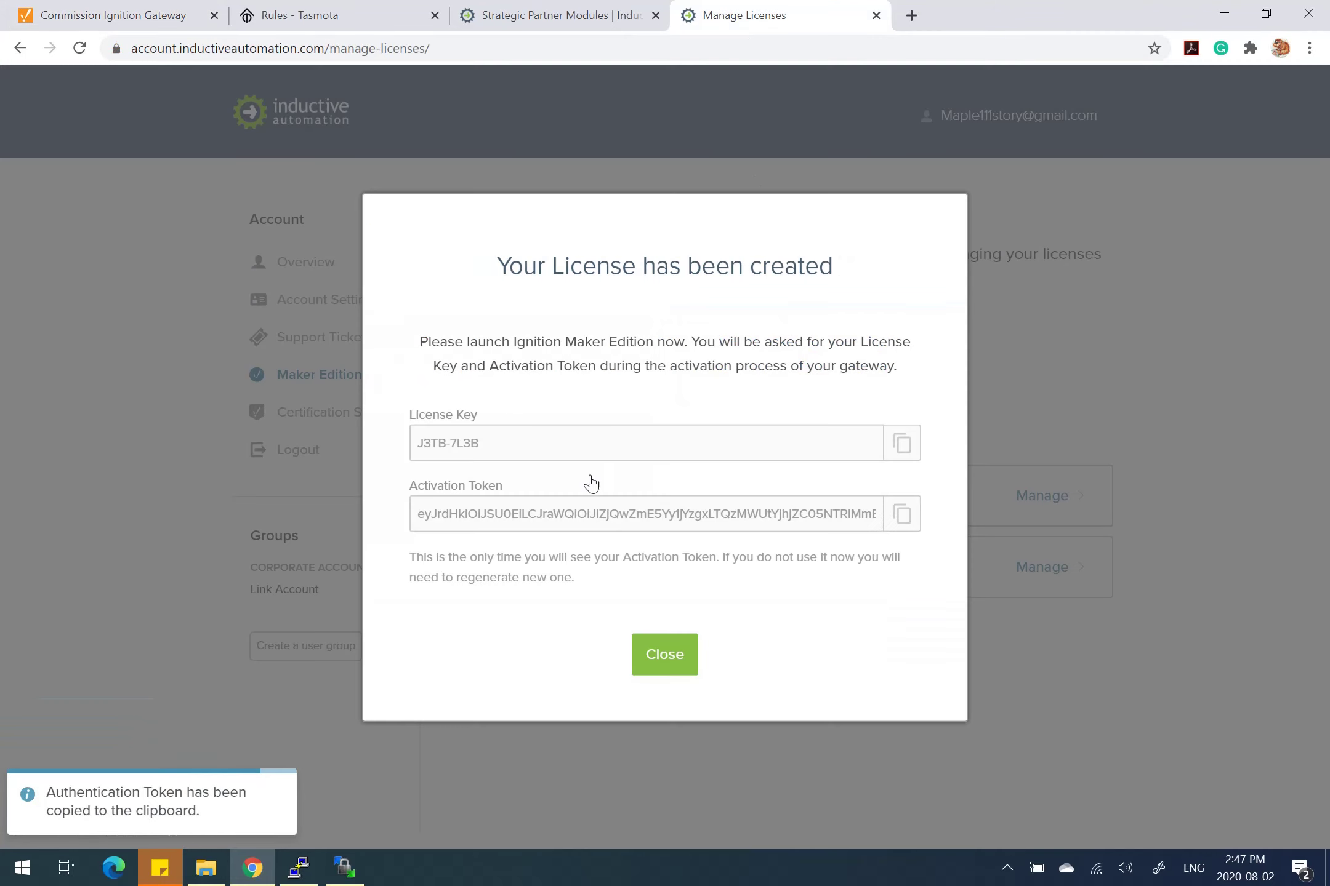
{"action": "left_click", "coordinate": [133, 8]}
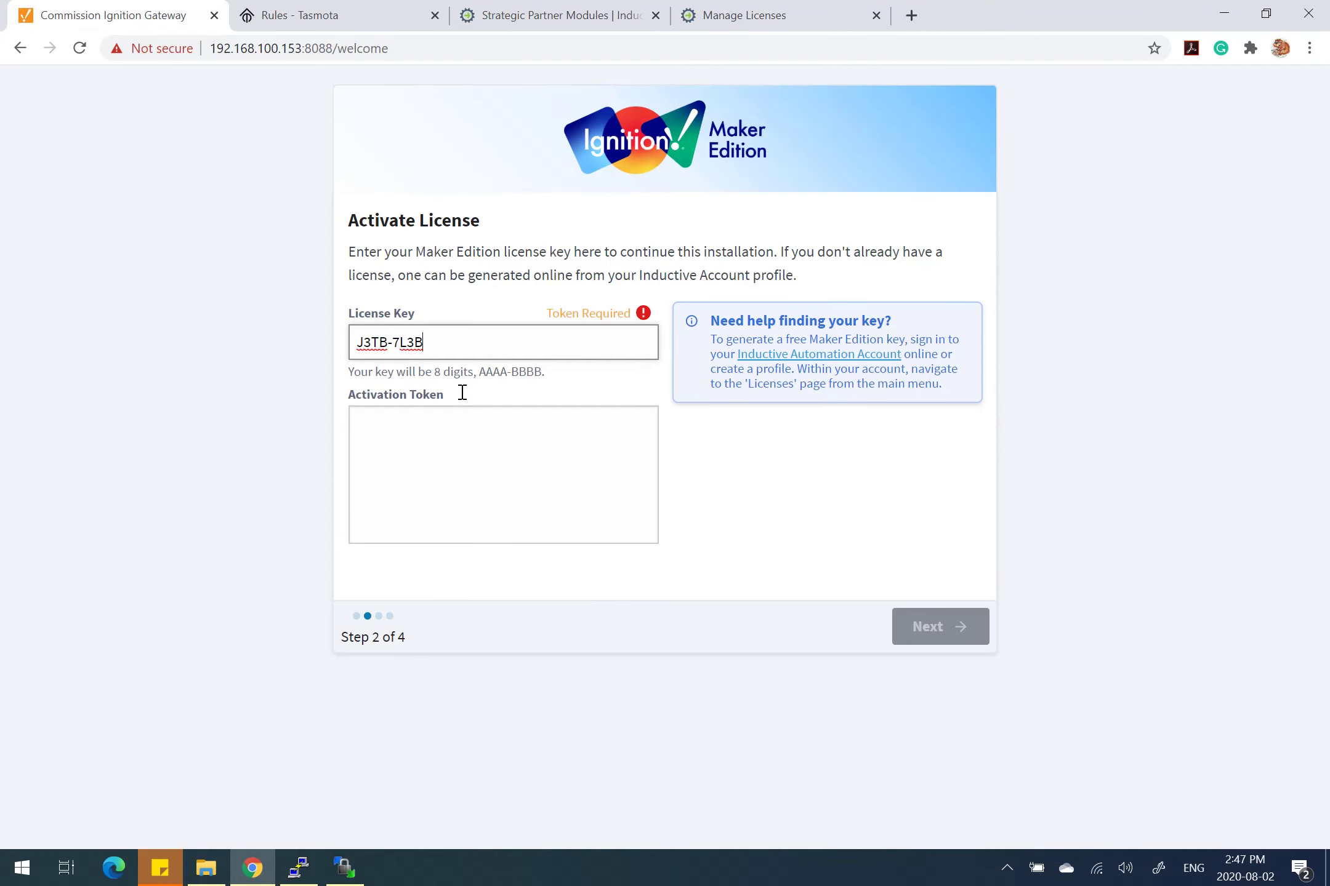
{"action": "left_click", "coordinate": [460, 437]}
{"action": "key", "text": "ctrl+v"}
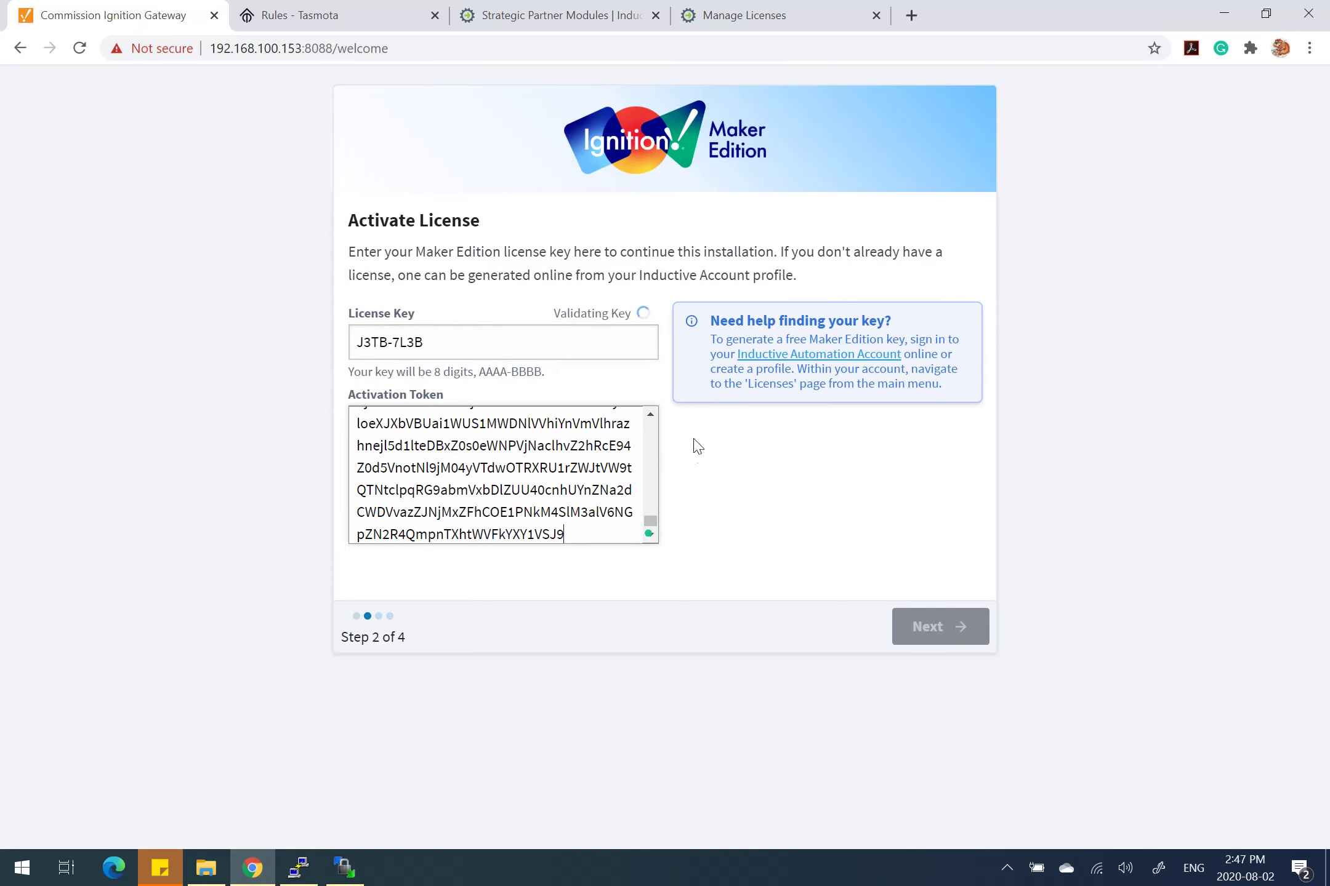
- Advance to Create a User and fill in the saved username and password
{"action": "left_click", "coordinate": [933, 637]}
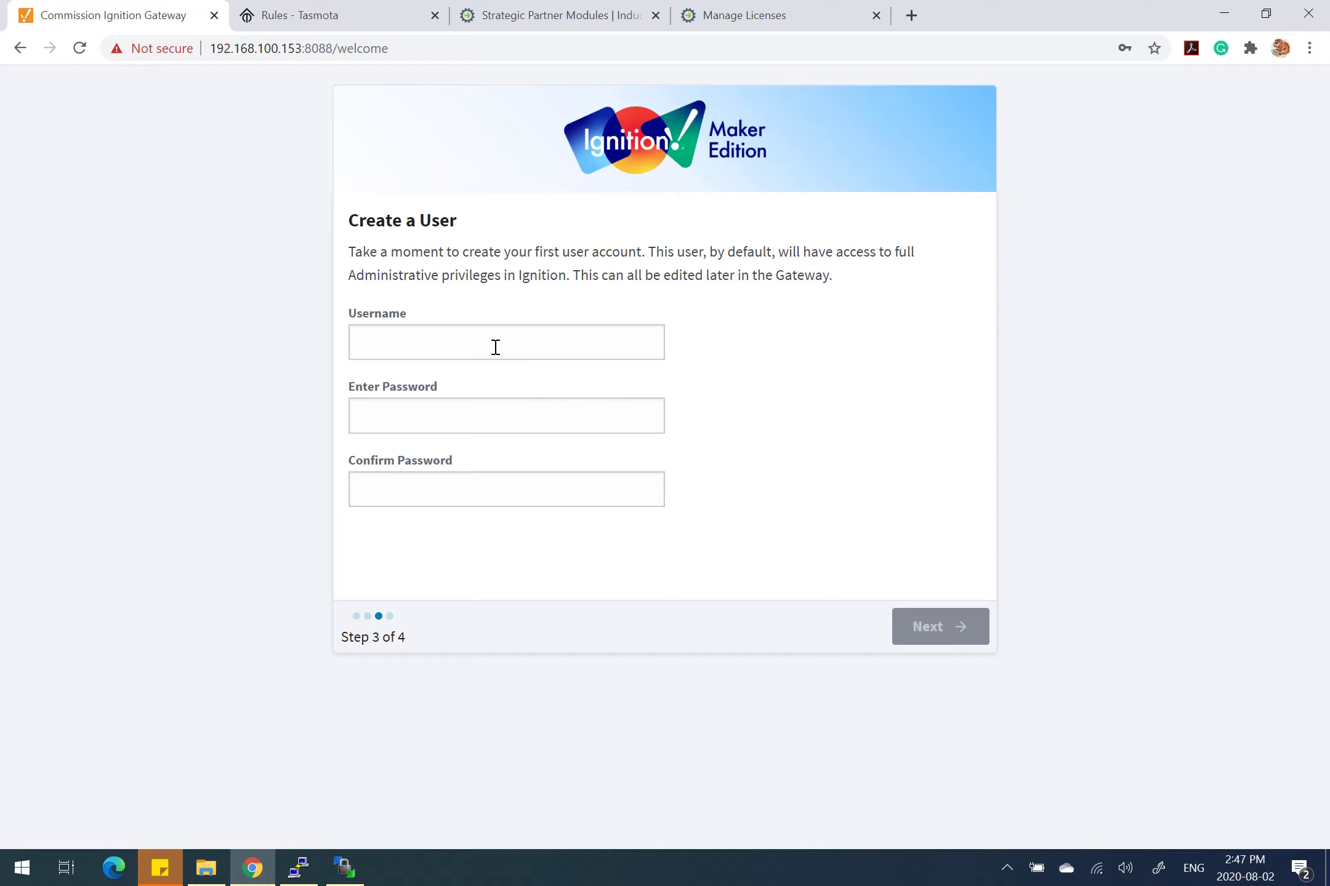
{"action": "left_click", "coordinate": [496, 347]}
{"action": "left_click", "coordinate": [475, 377]}
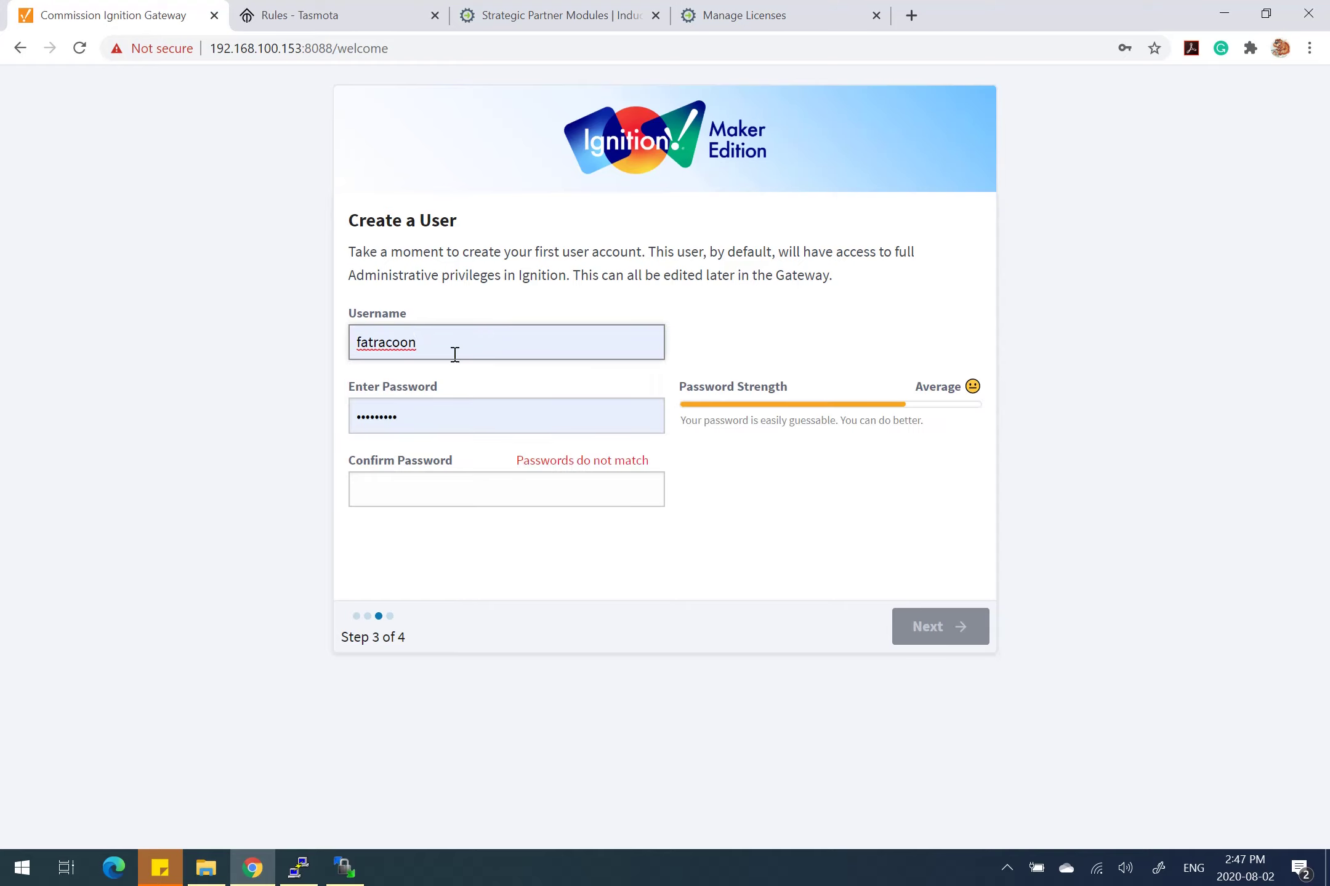
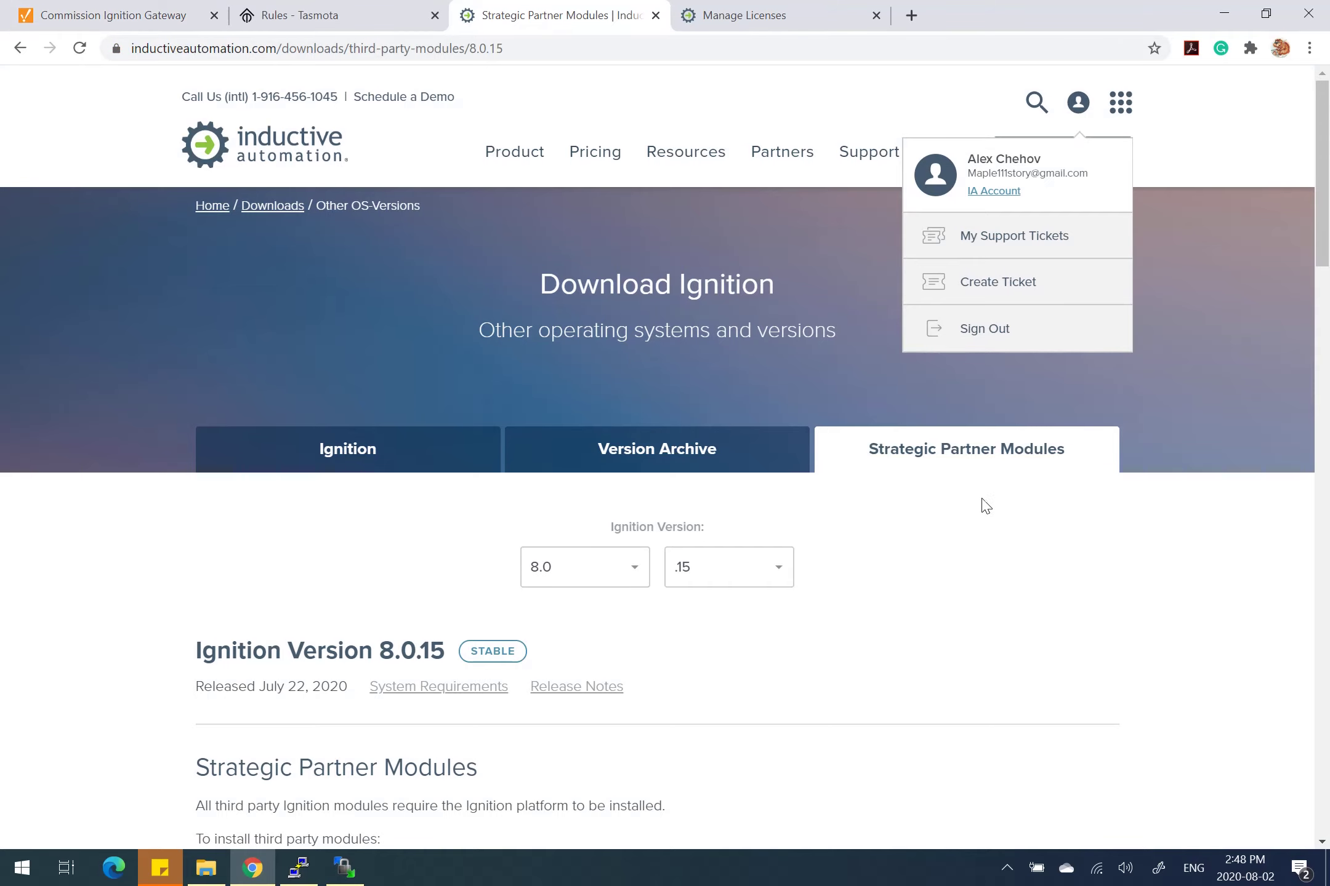
- Review the Cirrus Link MQTT modules list and the MQTT Distributor version, then return to the Pi terminal
{"action": "scroll", "coordinate": [985, 504], "scroll_direction": "down", "scroll_amount": 10}
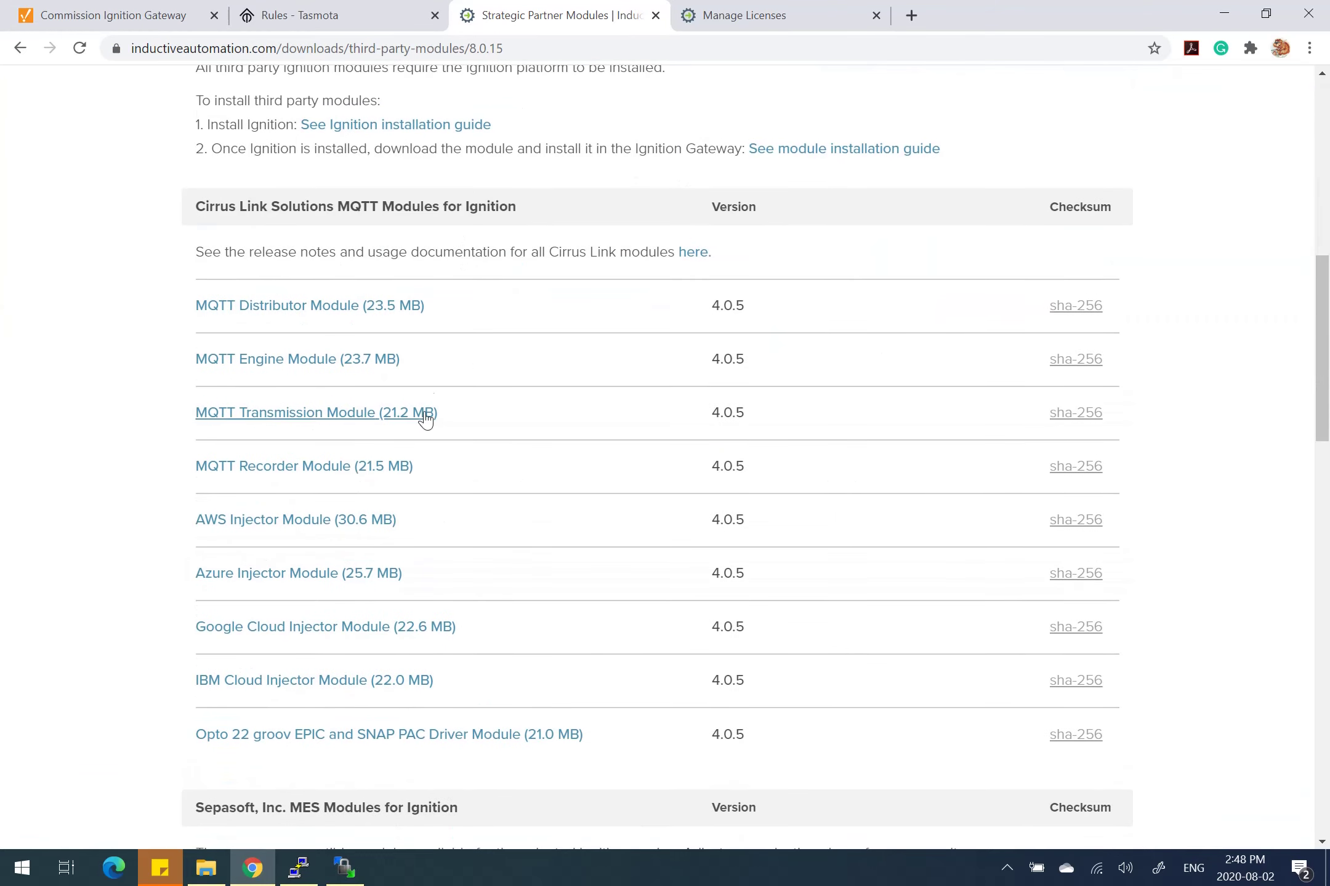
{"action": "left_click_drag", "start_coordinate": [449, 308], "coordinate": [155, 317]}
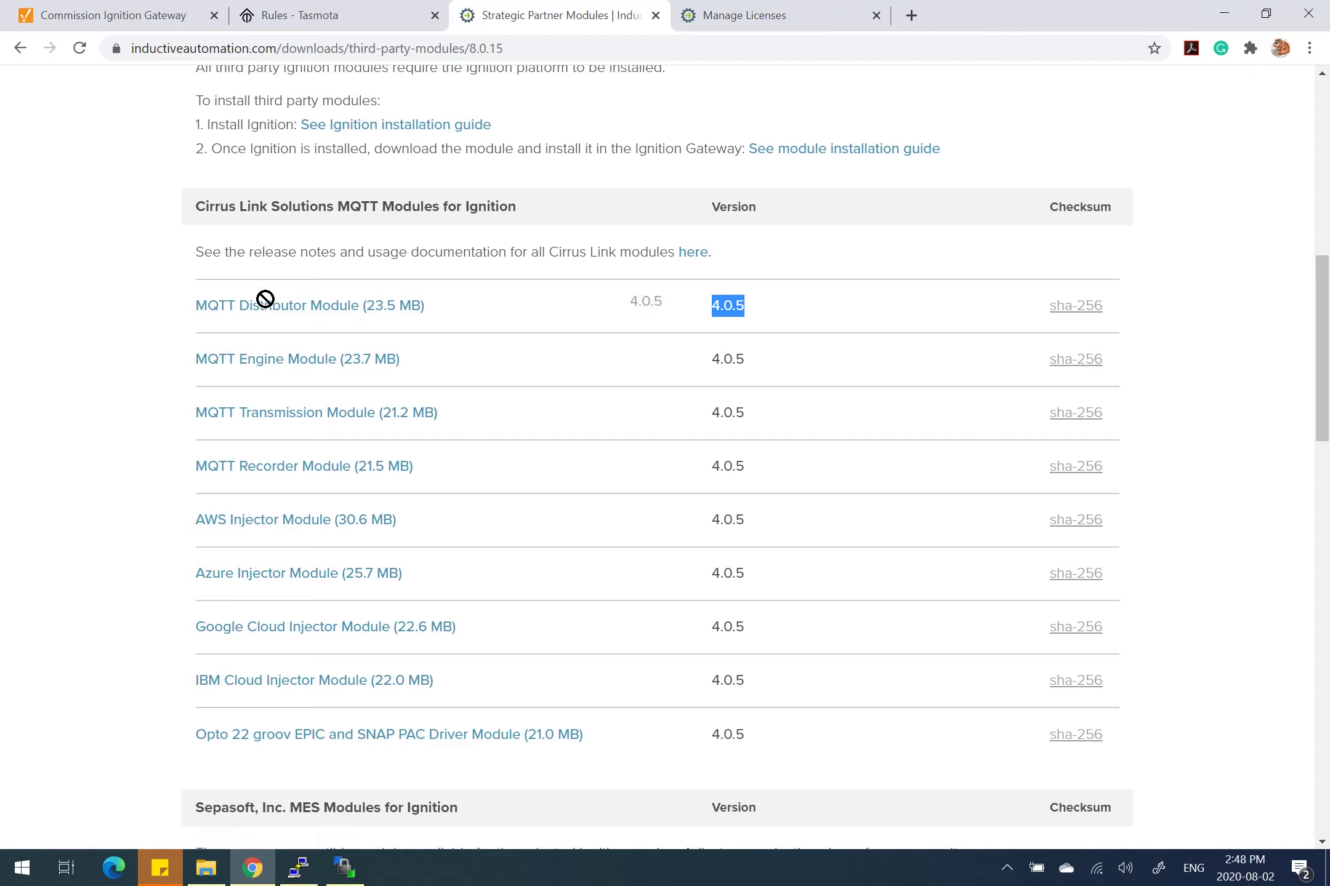
{"action": "left_click", "coordinate": [545, 332]}
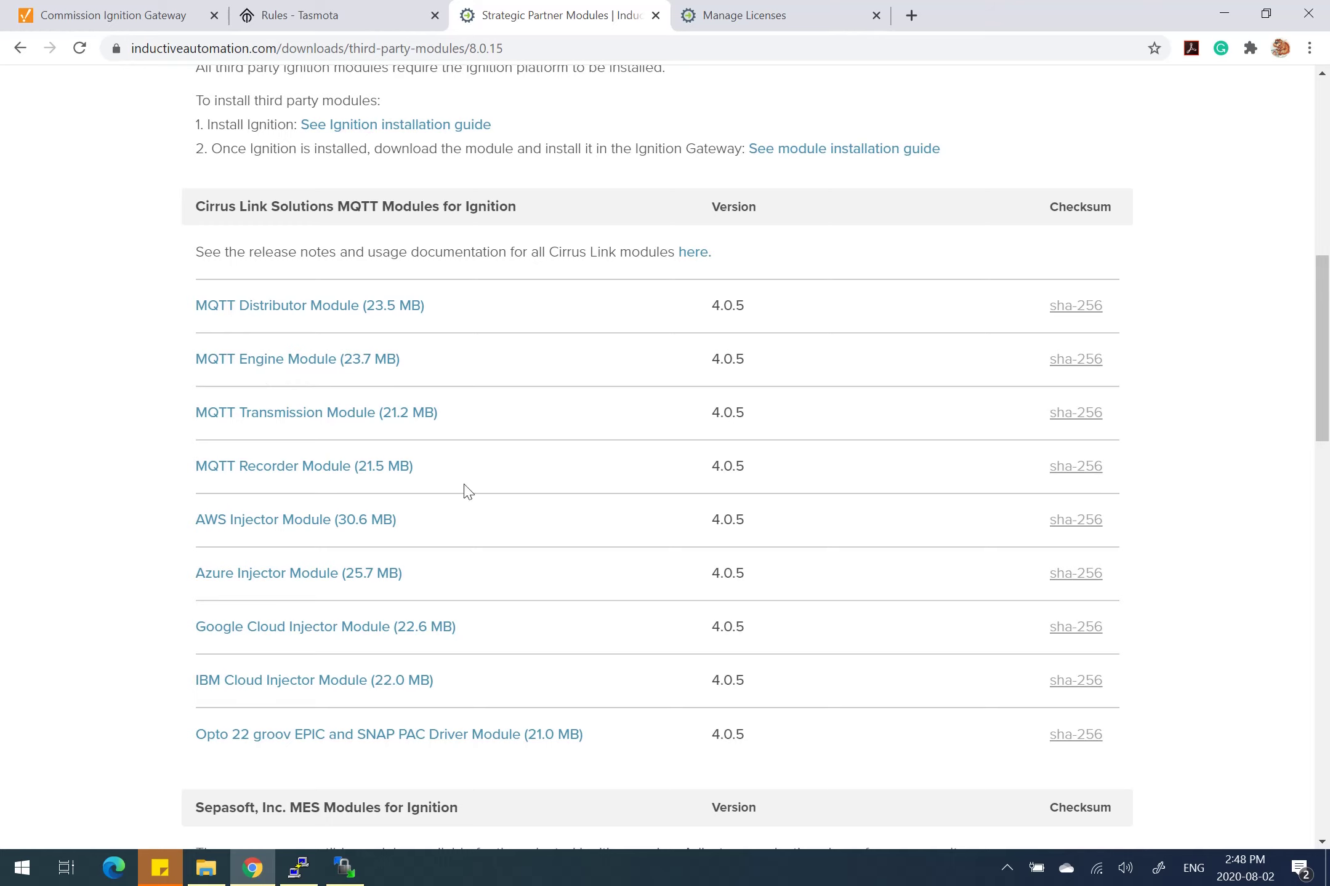
{"action": "left_click", "coordinate": [298, 868]}
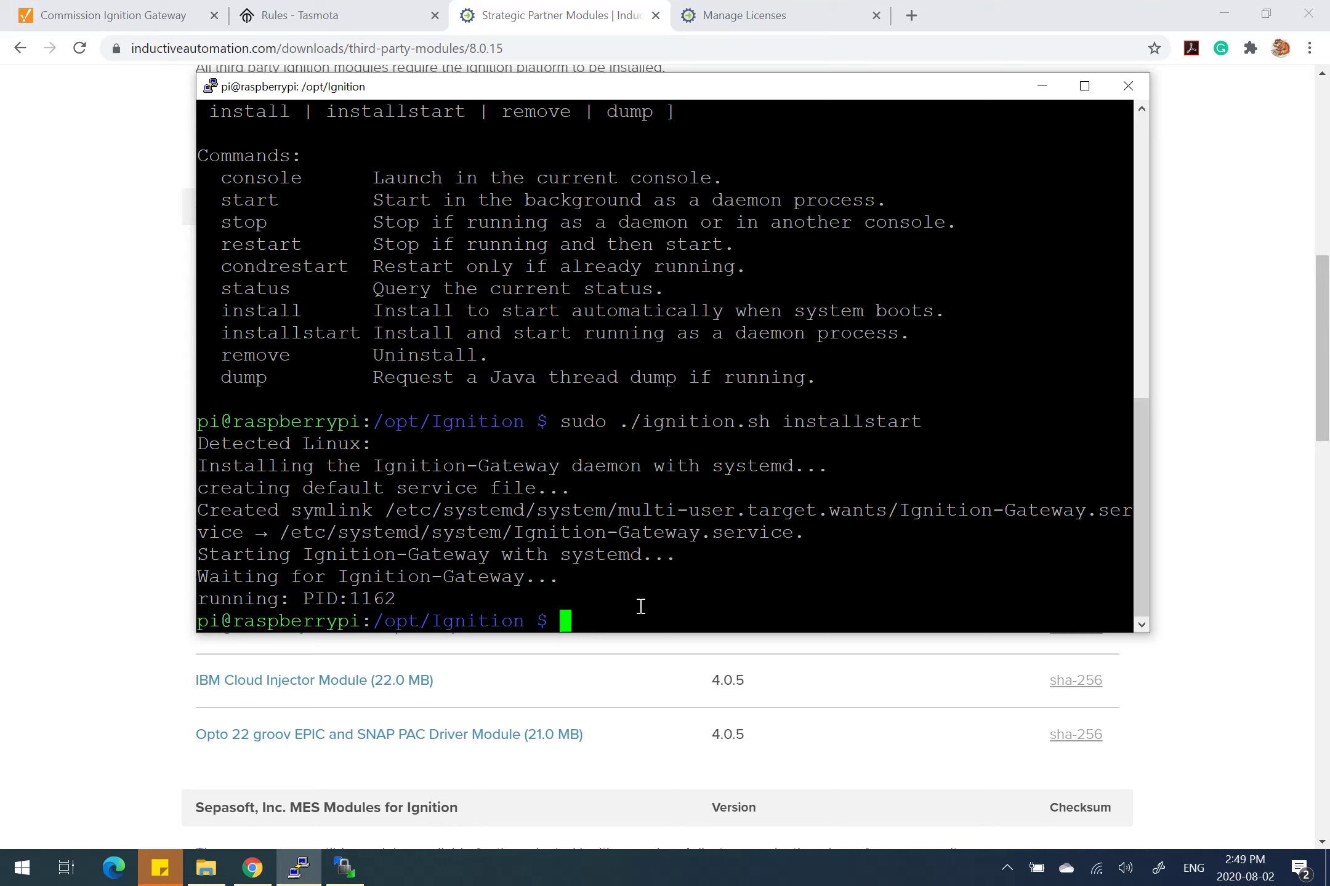
- Run 'sudo apt-get install mariadb-server' on the Raspberry Pi
{"action": "type", "text": "sudo apt-get inst"}
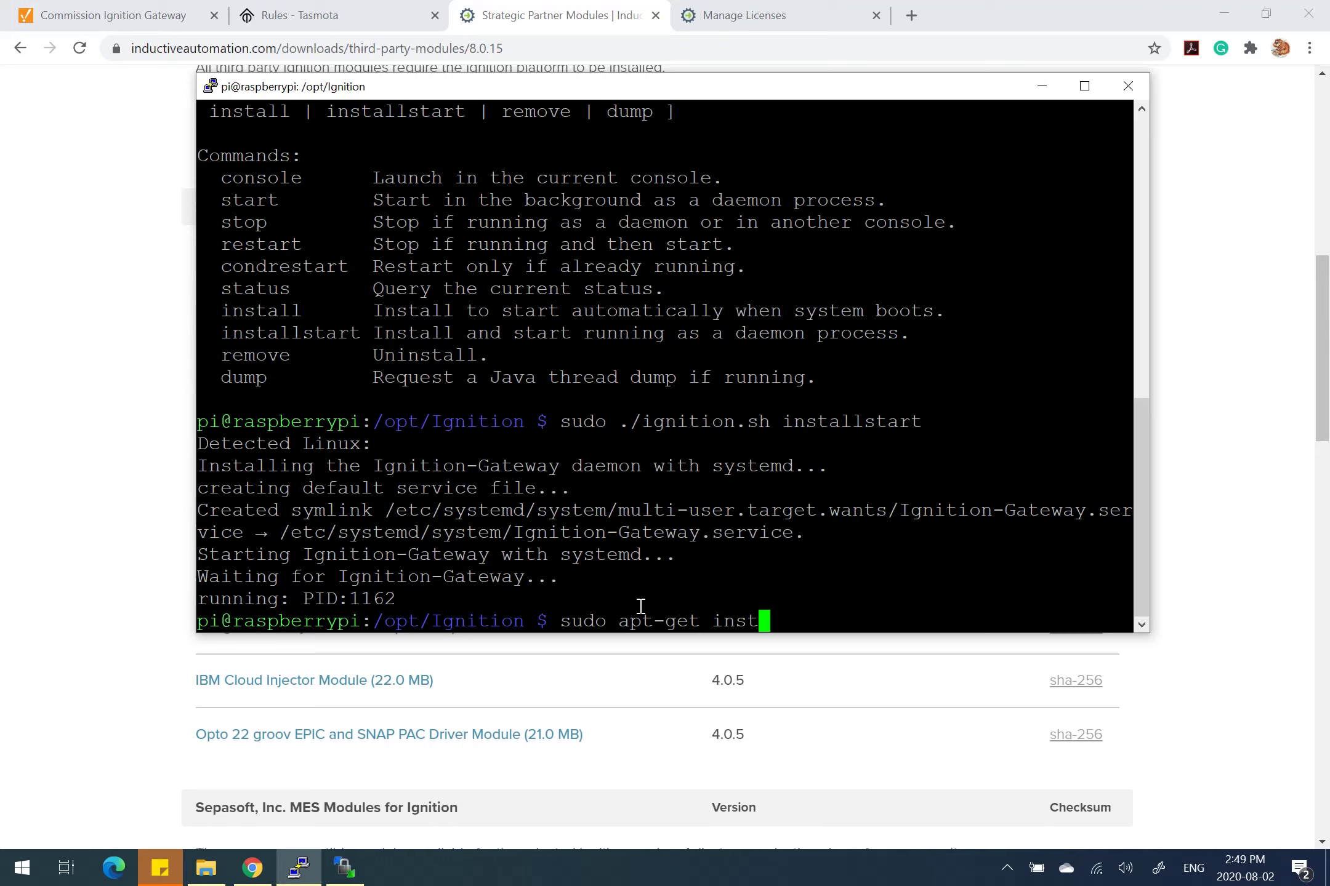
{"action": "type", "text": "all maria"}
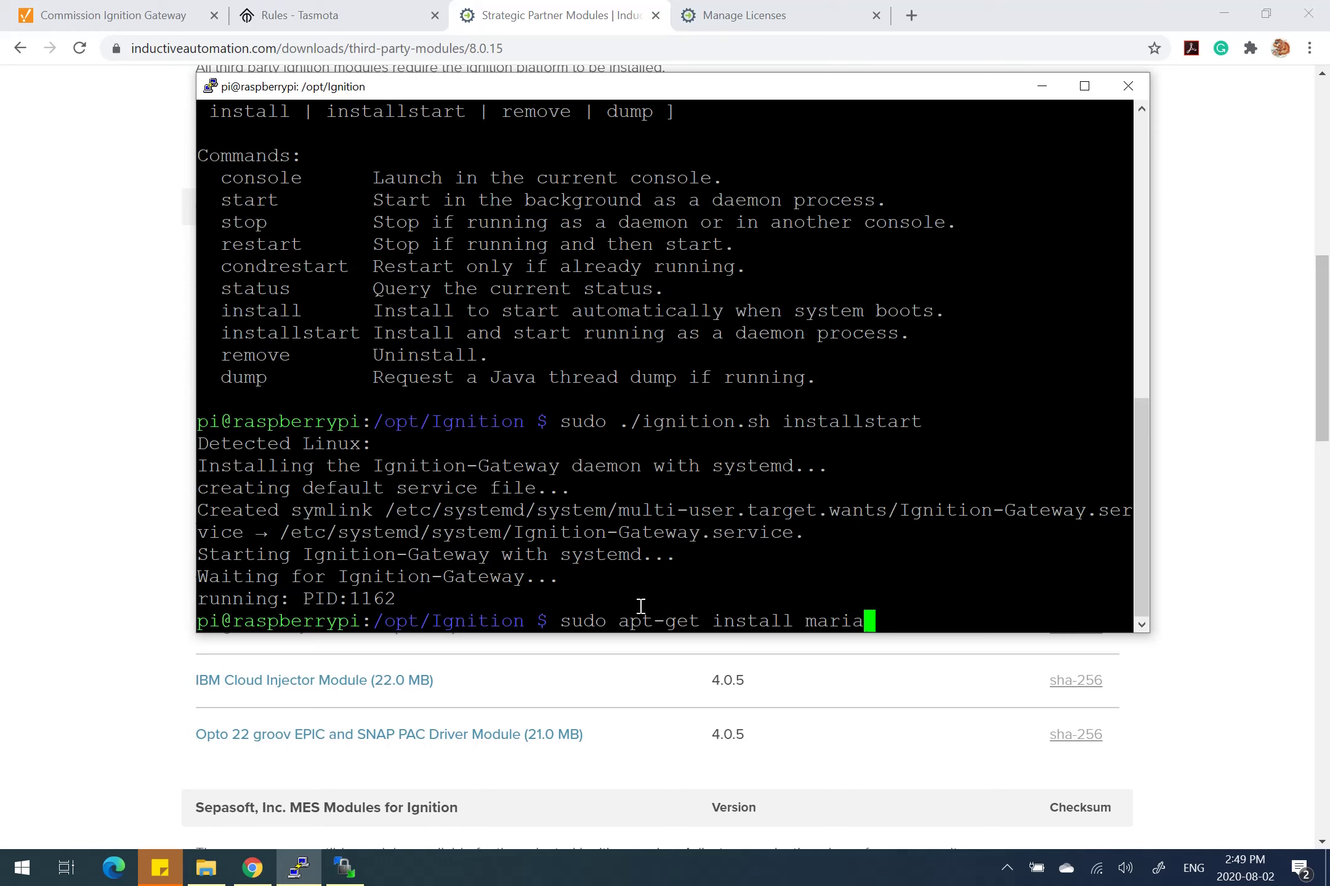
{"action": "type", "text": "db-server"}
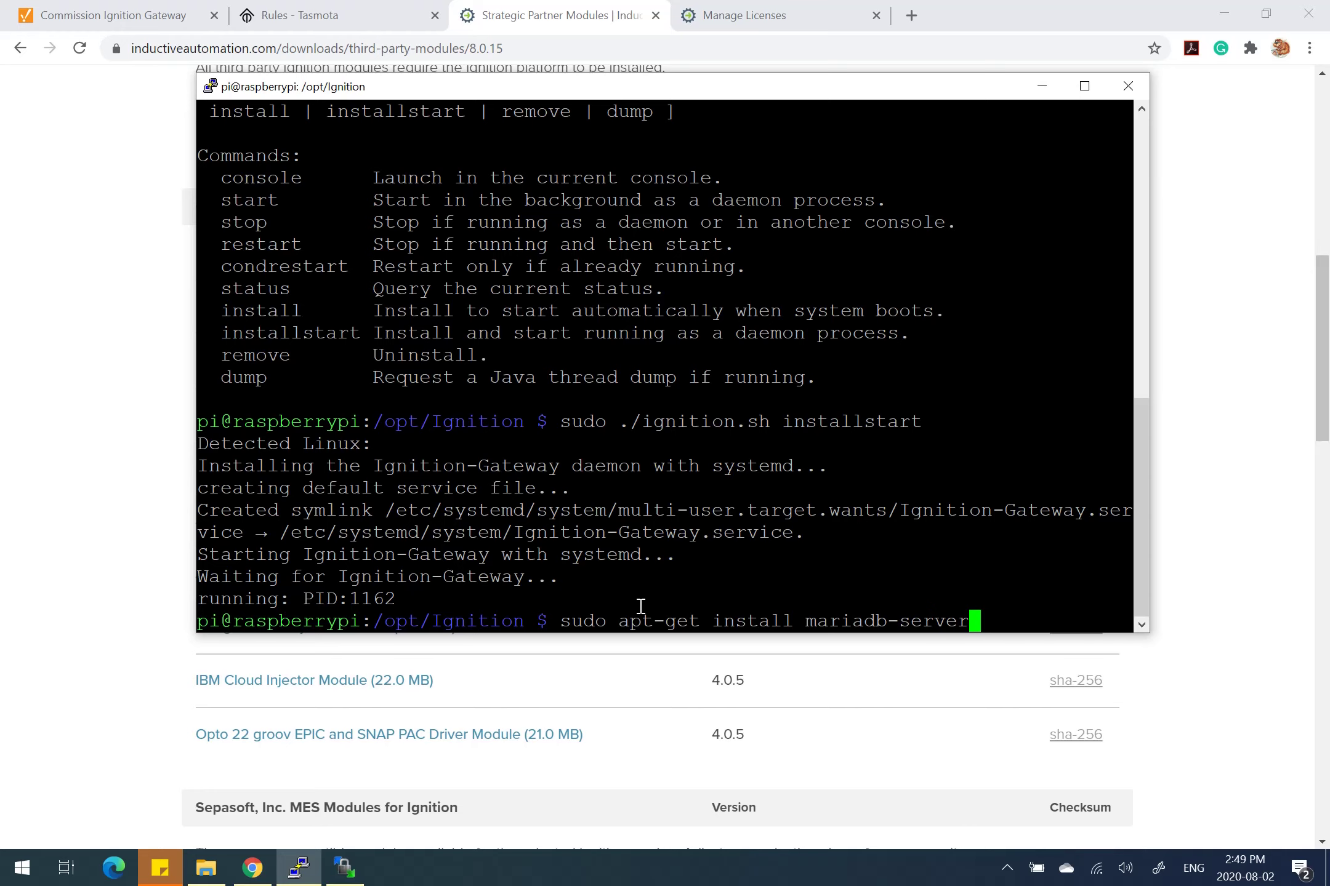
{"action": "key", "text": "Return"}
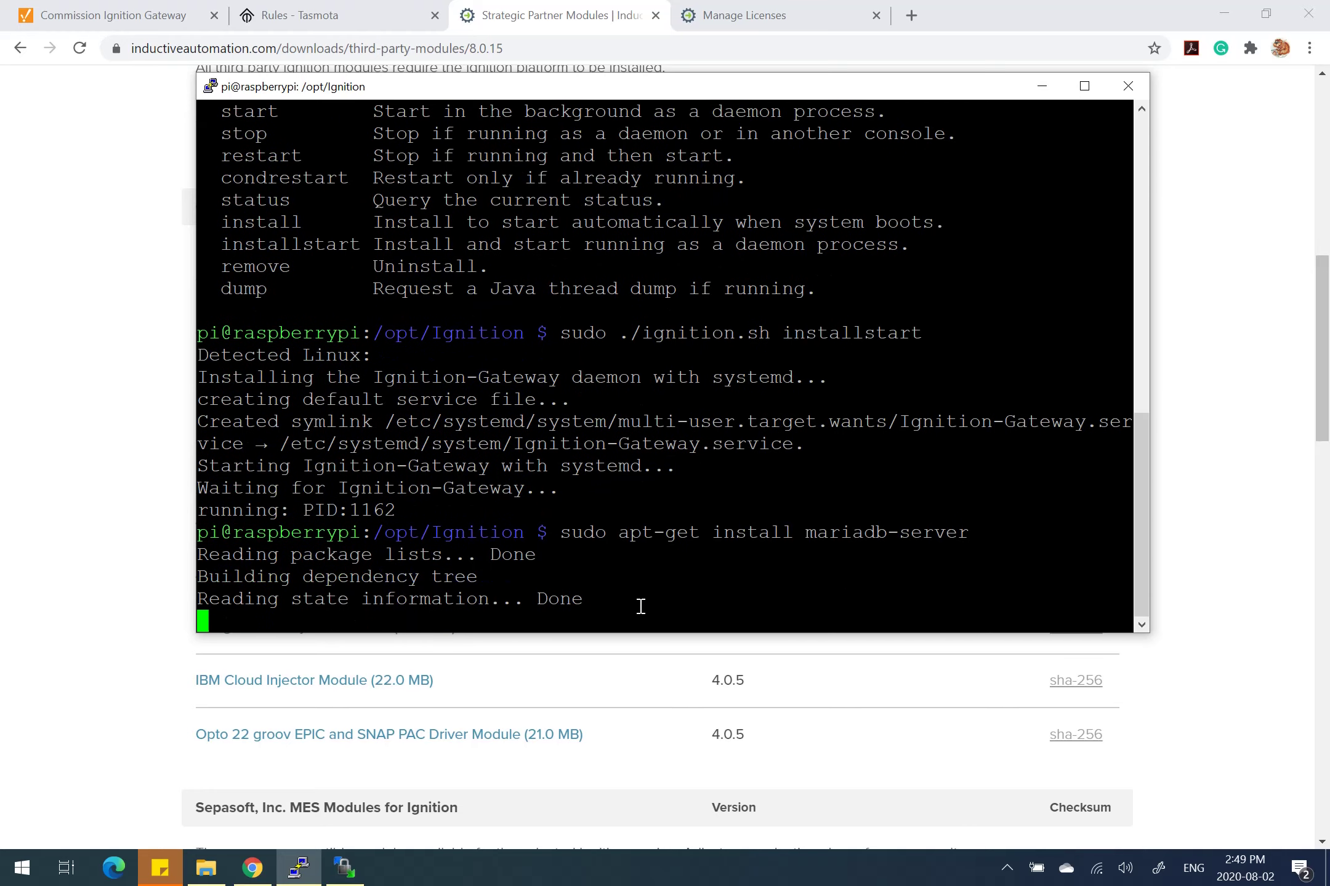
- Confirm the MariaDB package install with 'y', then return to the Ignition Gateway home page
{"action": "left_click", "coordinate": [117, 15]}
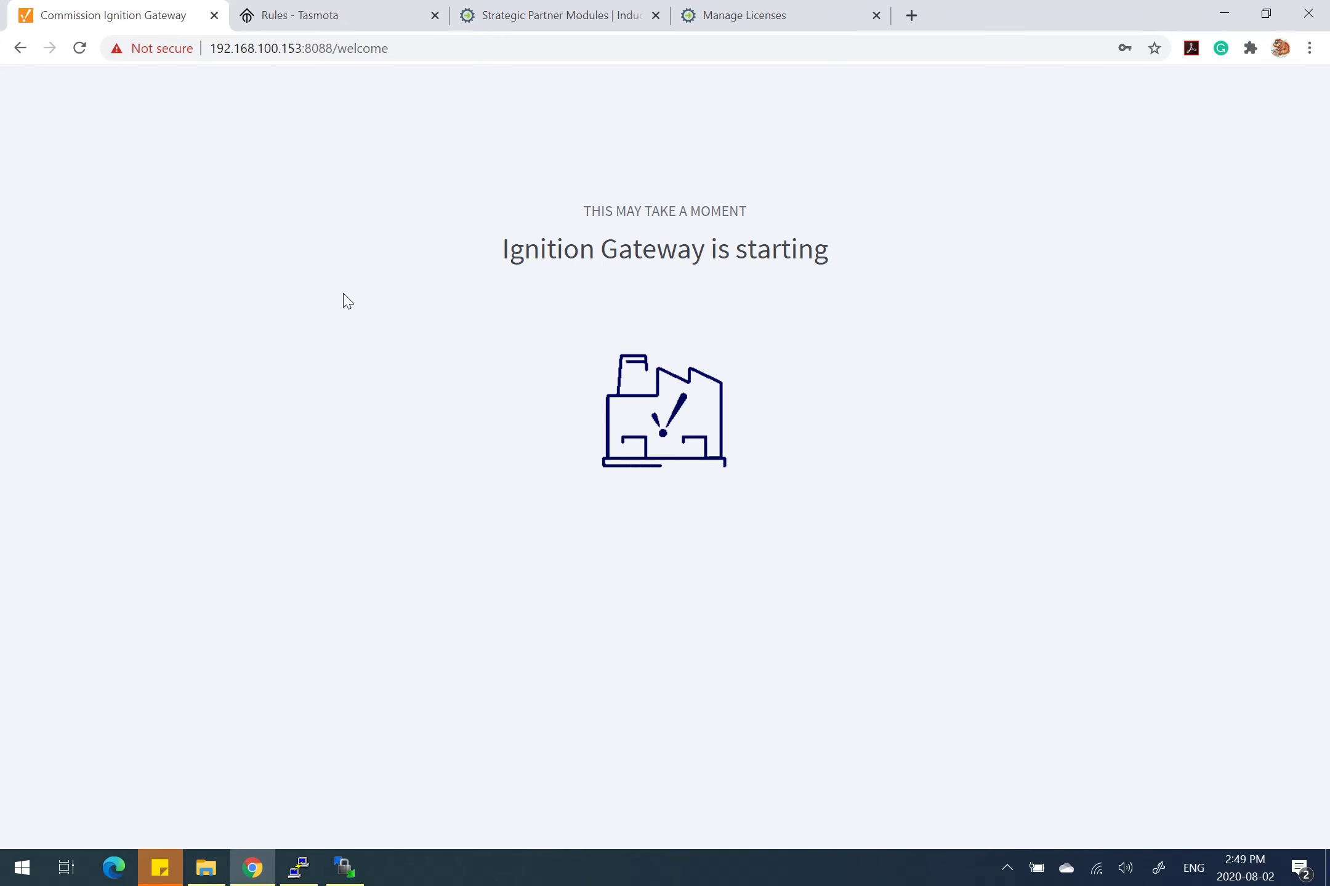
{"action": "left_click", "coordinate": [298, 871]}
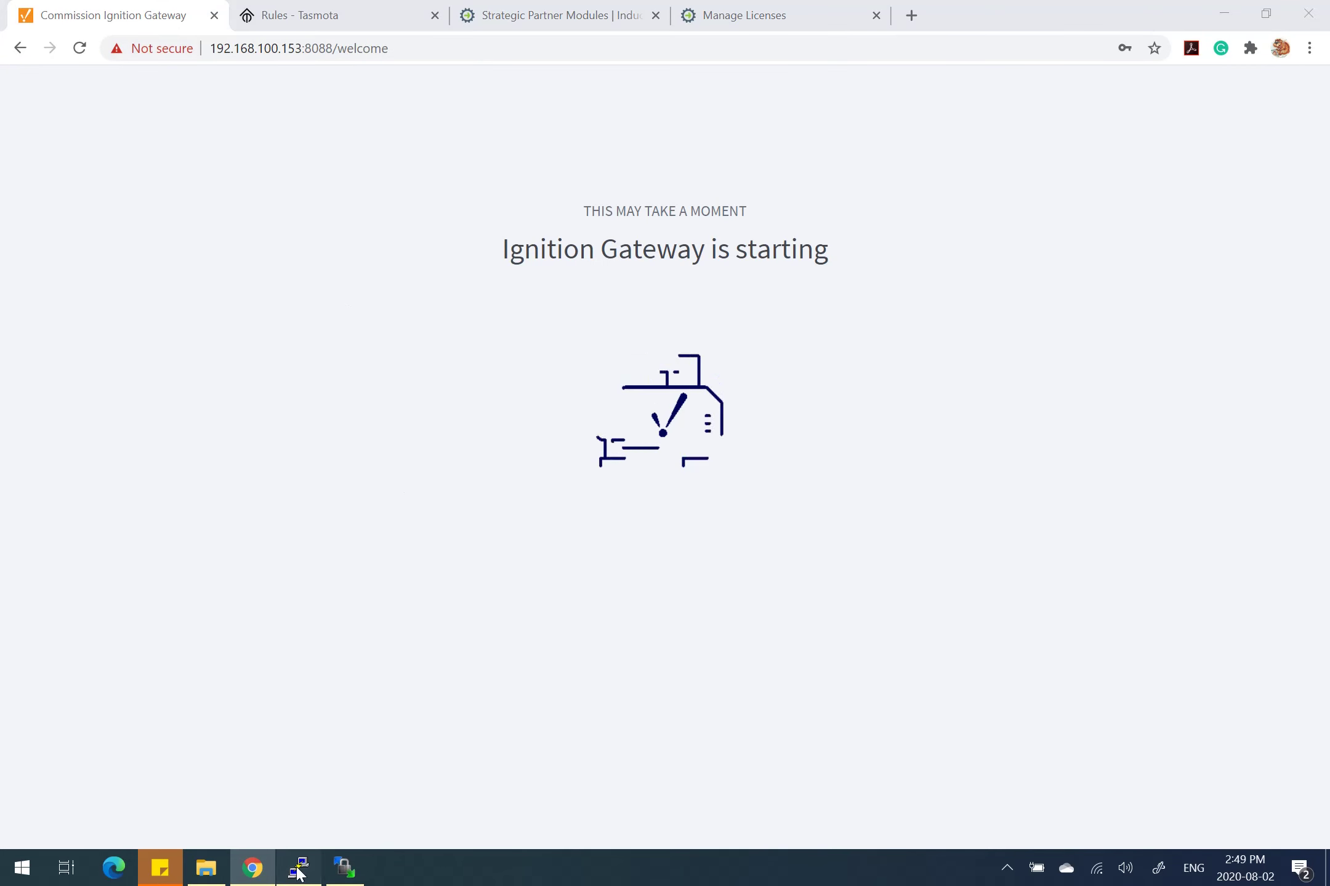
{"action": "type", "text": "y"}
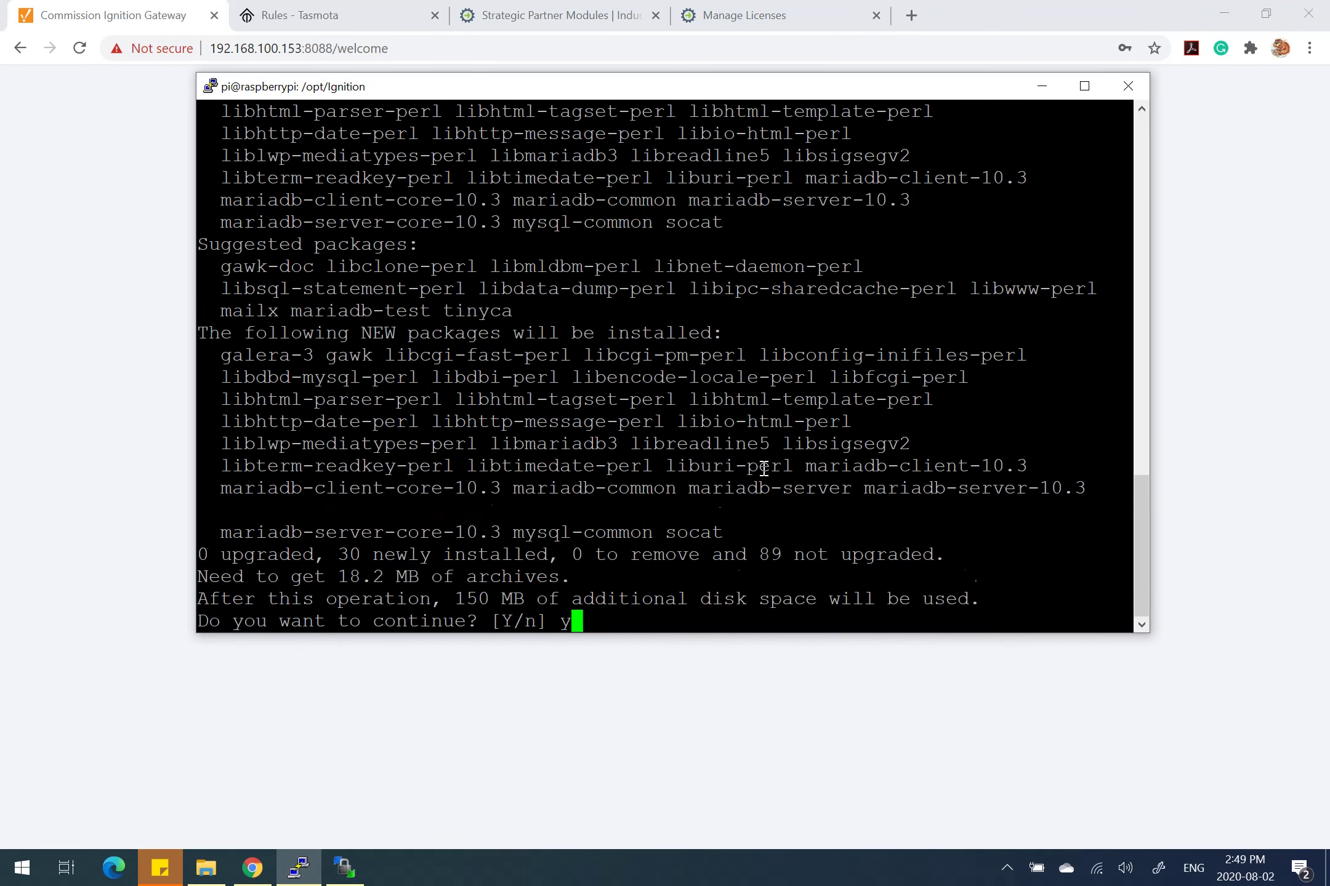
{"action": "key", "text": "Return"}
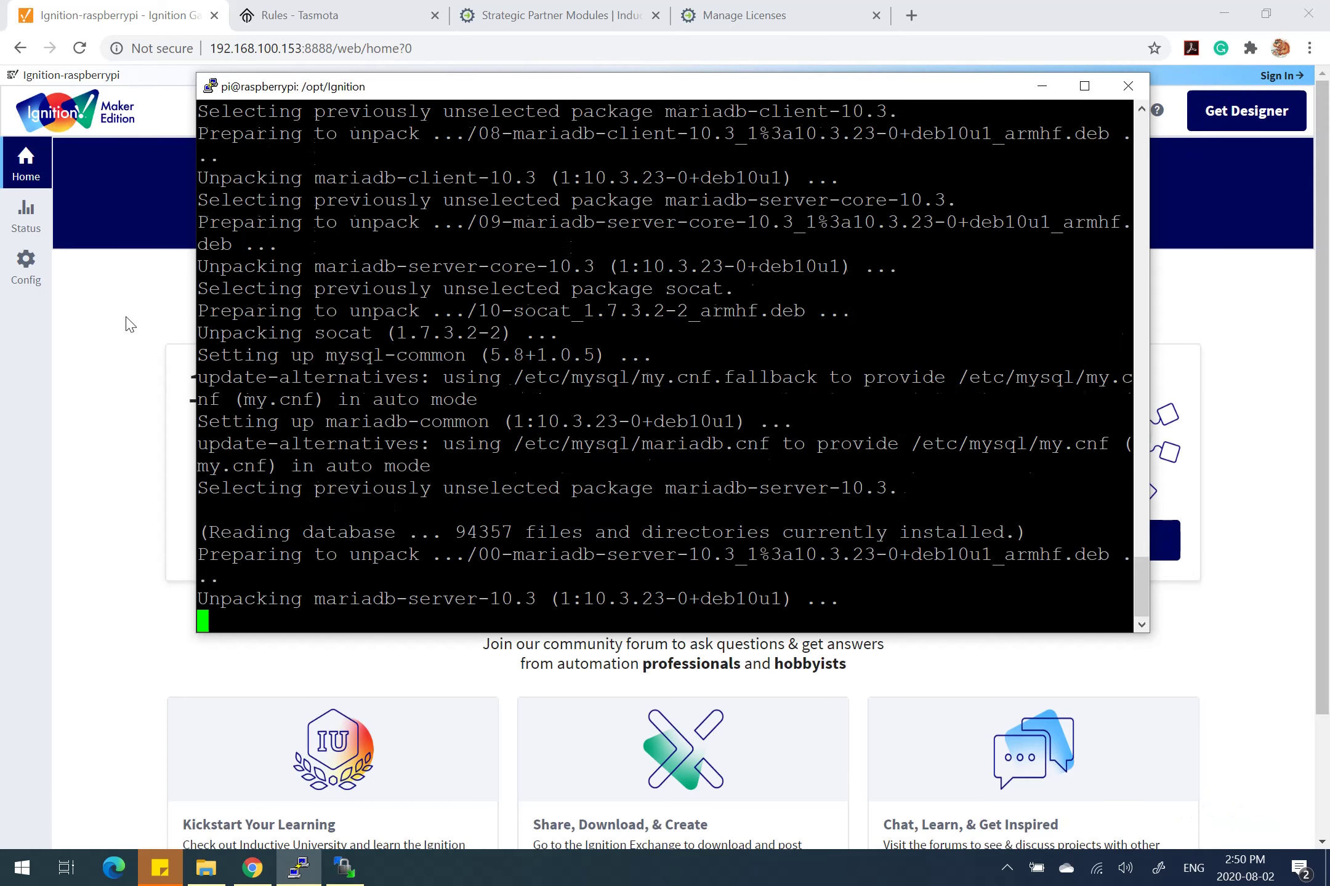
{"action": "left_click", "coordinate": [123, 352]}
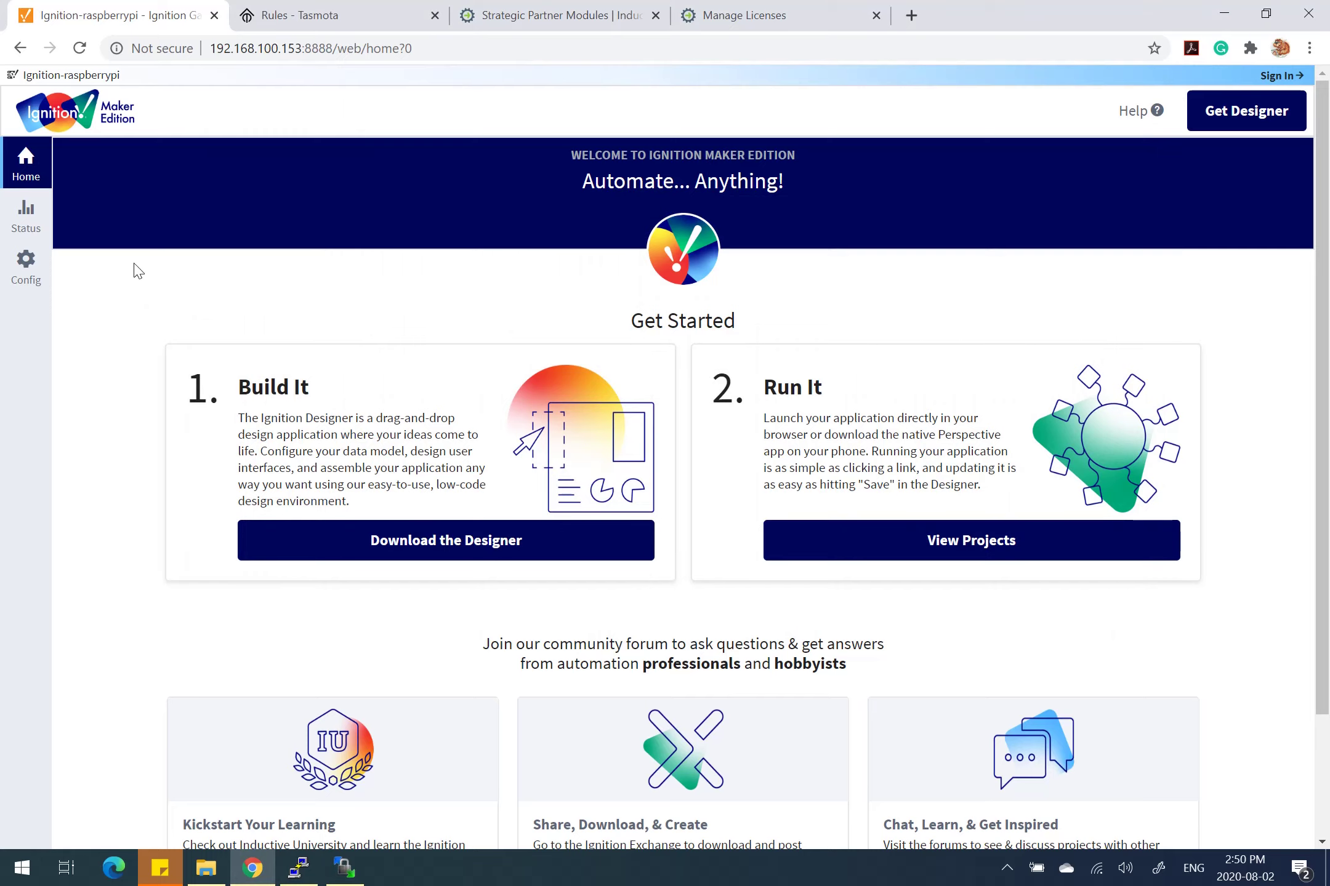
{"action": "left_click", "coordinate": [26, 217]}
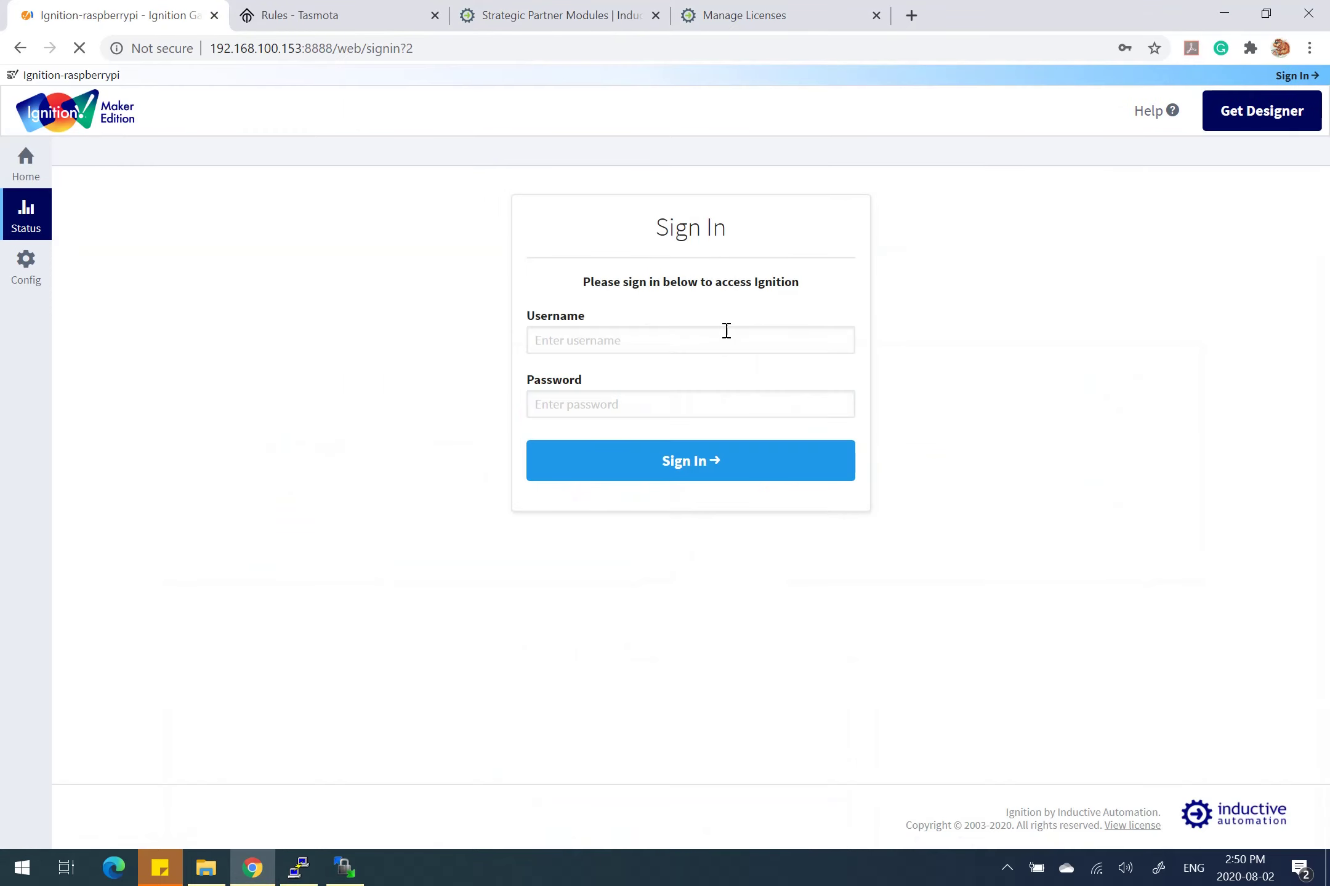
- Sign in with the saved credentials and look over the Status Overview: 14 modules, 34 tags, 0/0 databases
{"action": "left_click", "coordinate": [647, 343]}
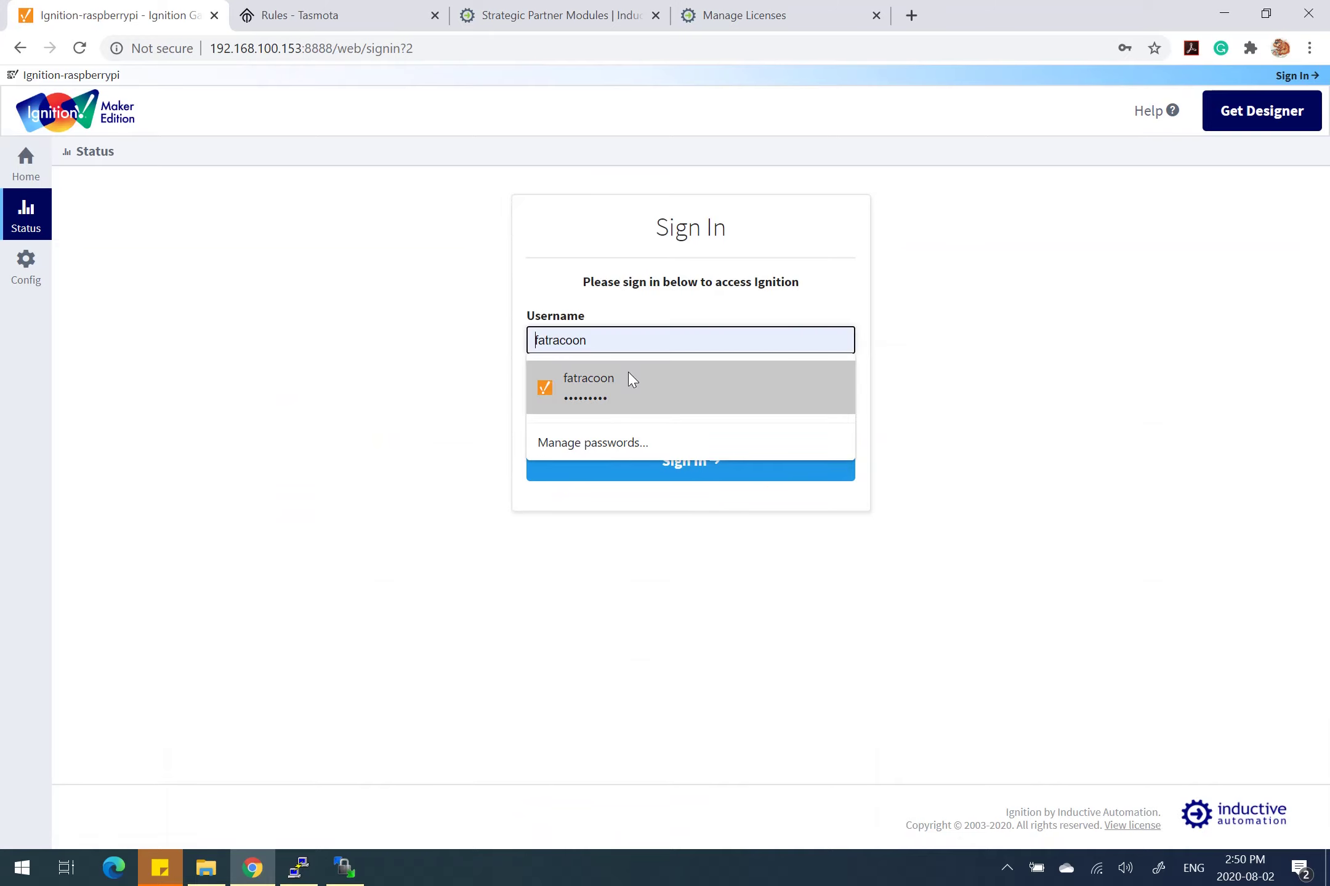
{"action": "left_click", "coordinate": [632, 380]}
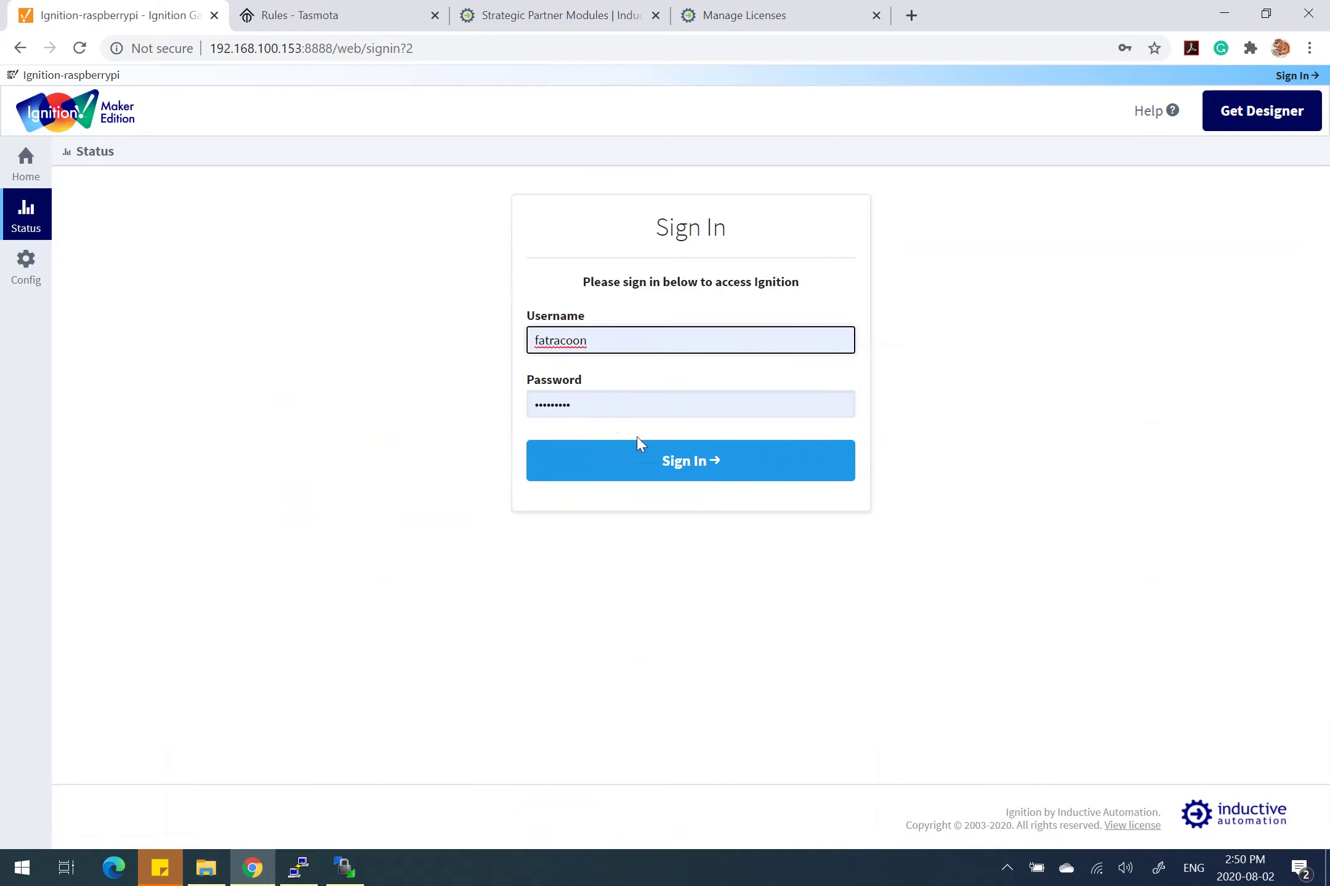
{"action": "left_click", "coordinate": [688, 479]}
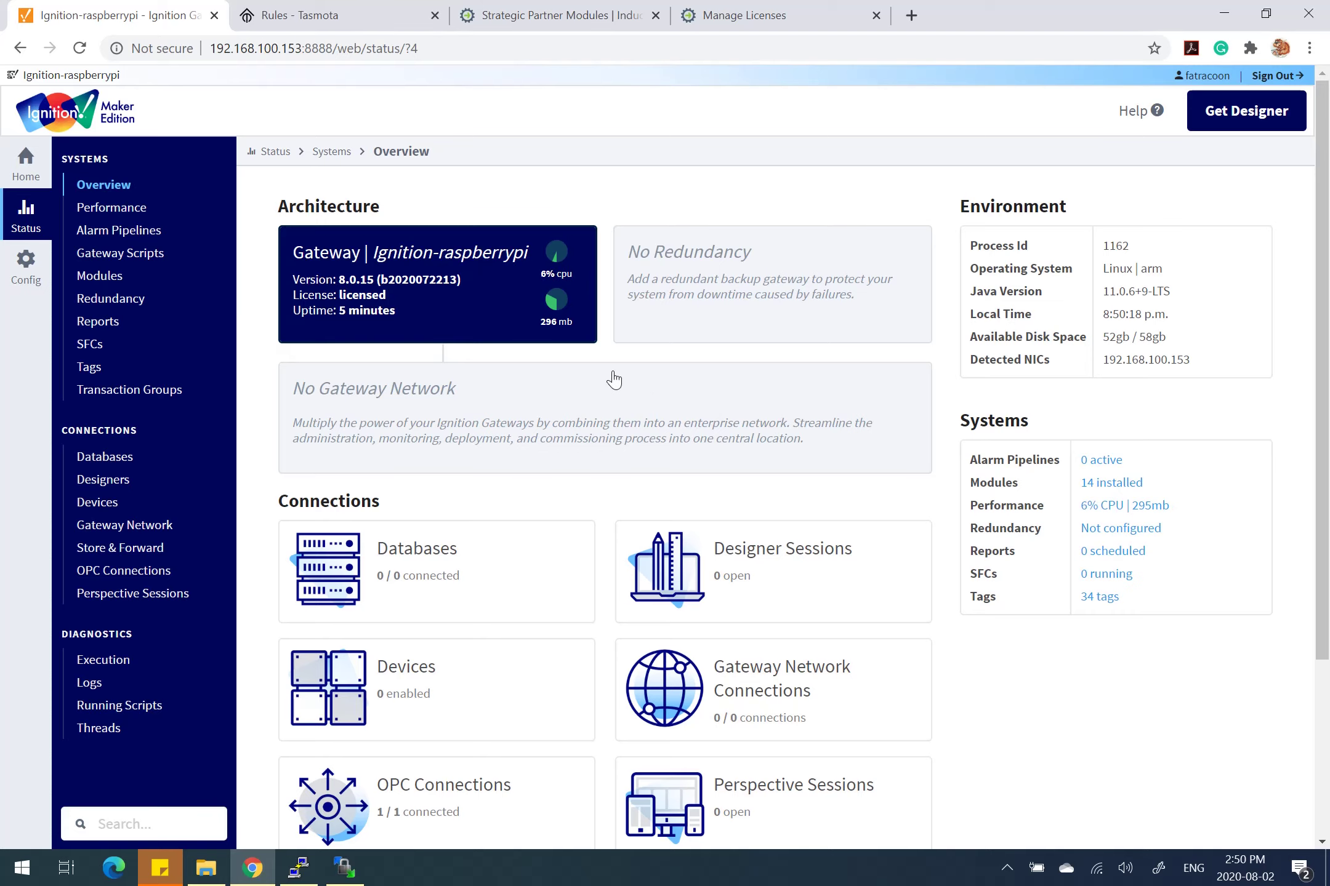
{"action": "scroll", "coordinate": [614, 380], "scroll_direction": "down", "scroll_amount": 3}
{"action": "scroll", "coordinate": [609, 363], "scroll_direction": "up", "scroll_amount": 3}
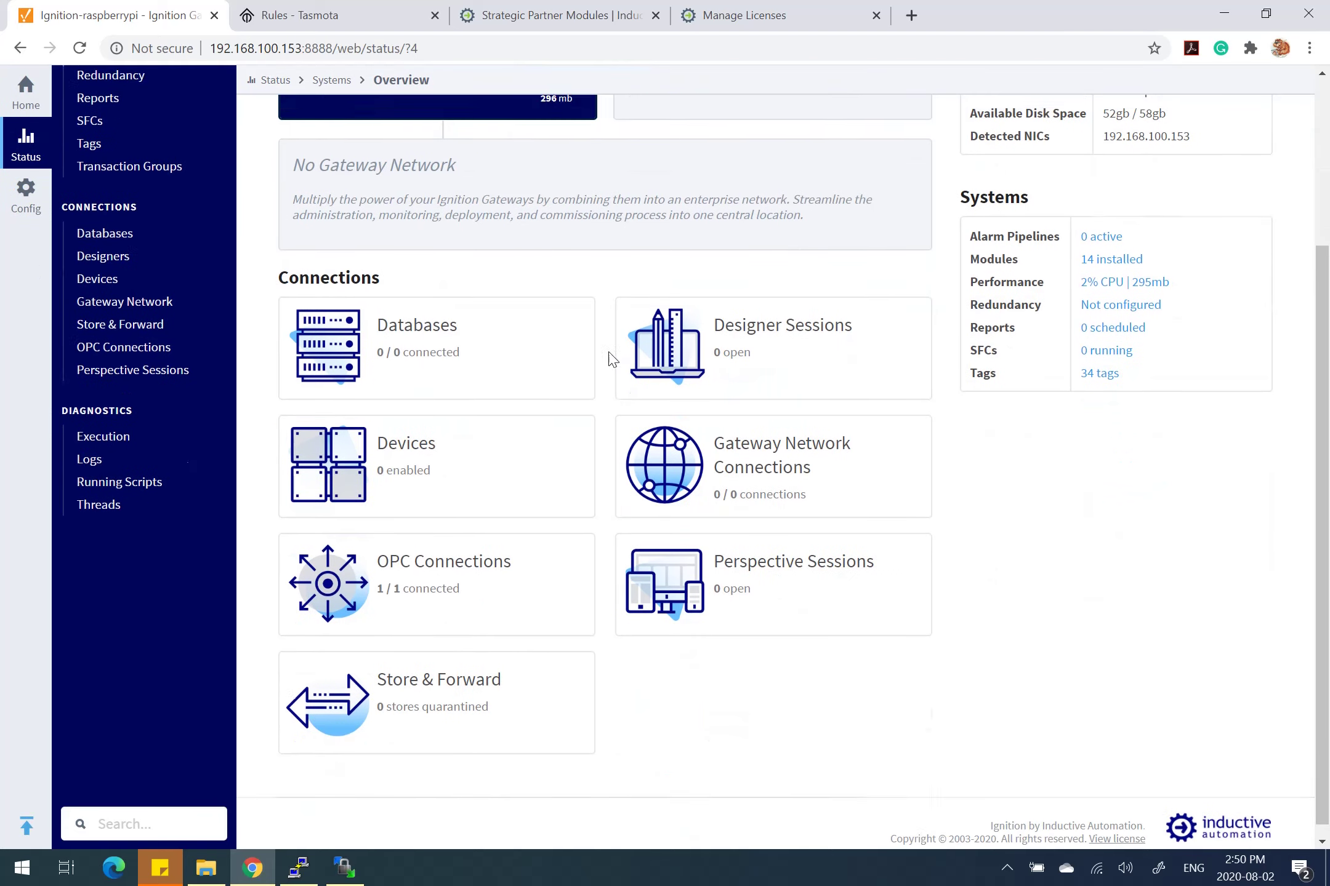
{"action": "scroll", "coordinate": [602, 321], "scroll_direction": "down", "scroll_amount": 3}
{"action": "scroll", "coordinate": [603, 321], "scroll_direction": "up", "scroll_amount": 4}
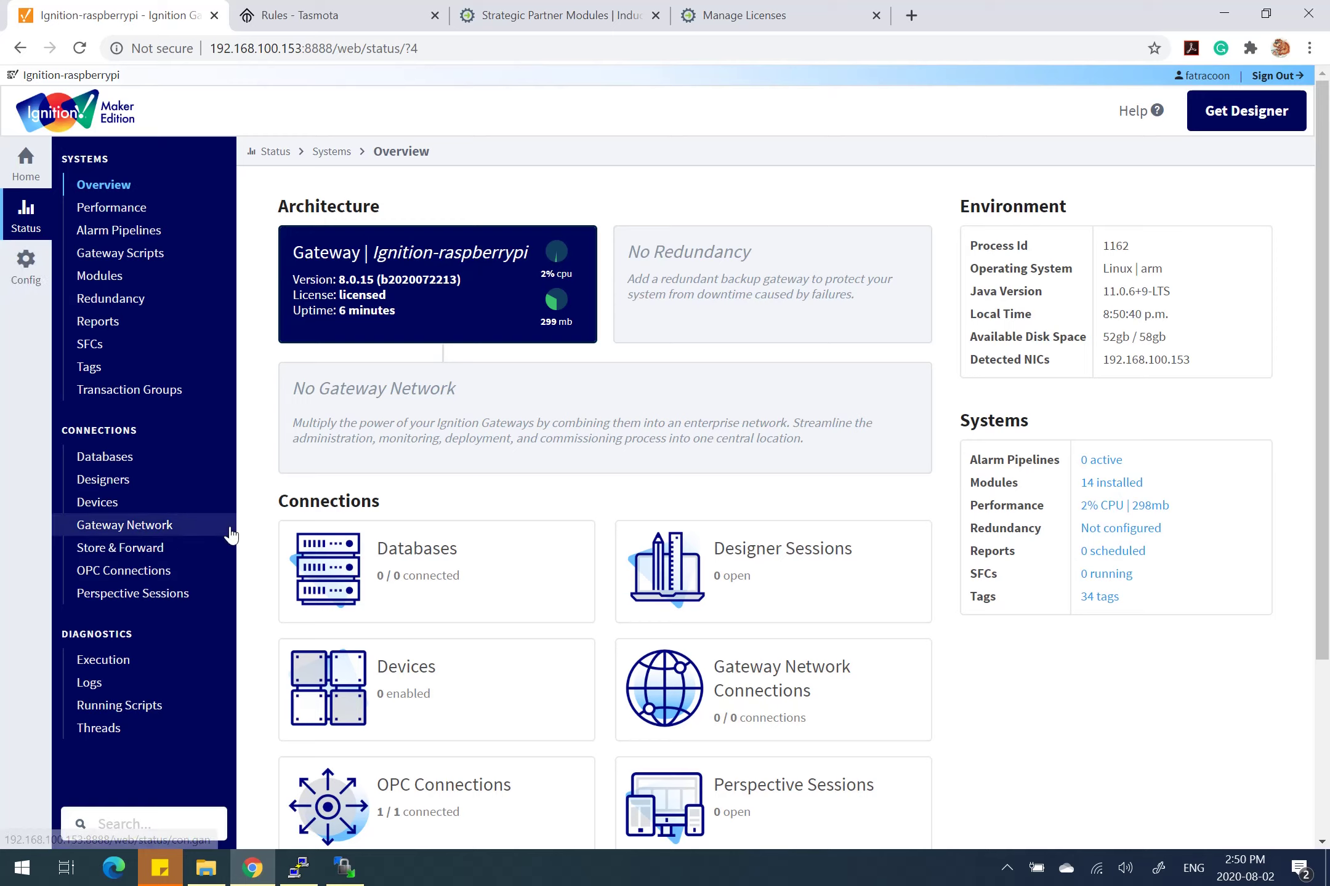
- From Config > Modules, go to 'Install or Upgrade a Module' and browse for a module file
{"action": "left_click", "coordinate": [26, 266]}
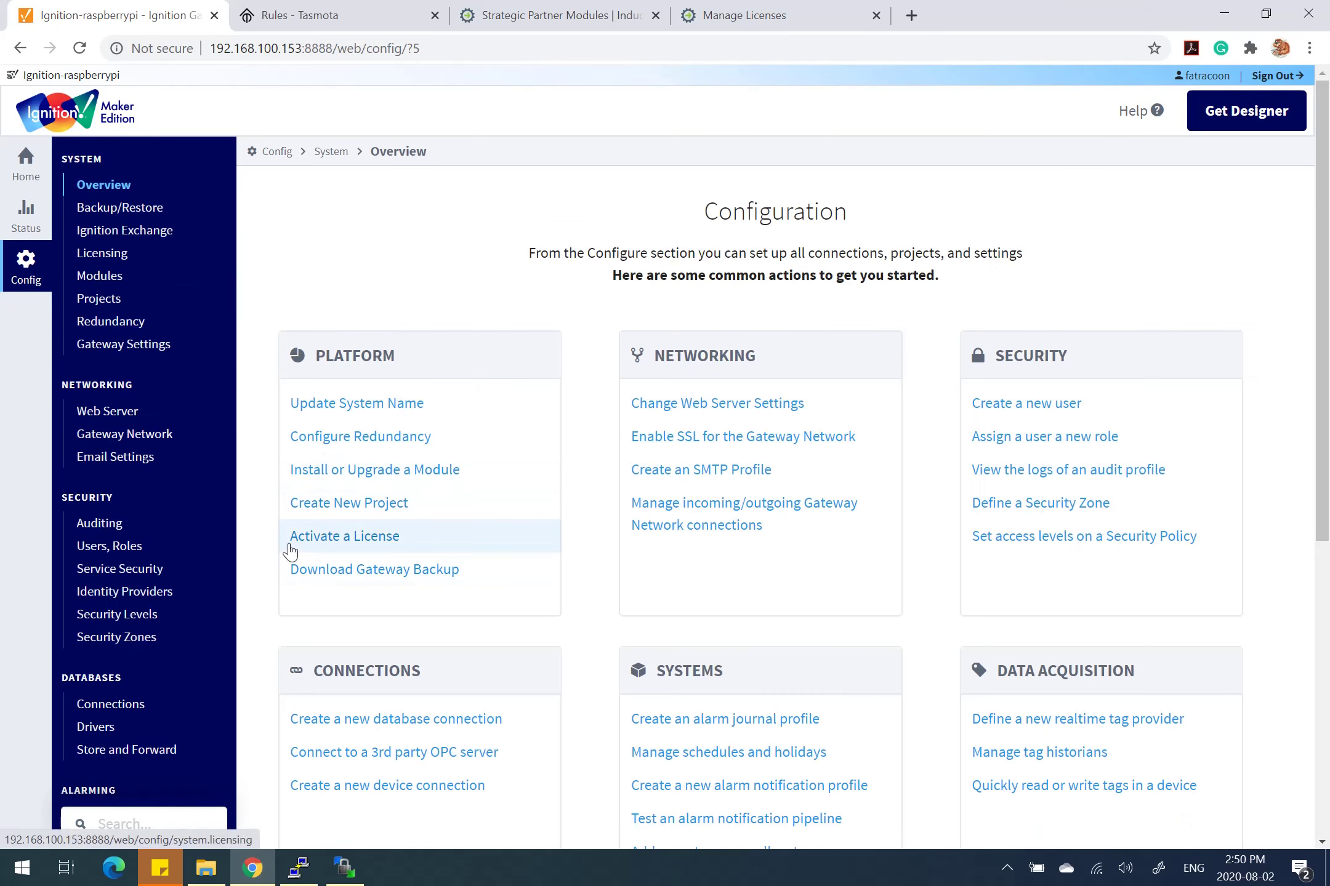
{"action": "scroll", "coordinate": [251, 554], "scroll_direction": "down", "scroll_amount": 6}
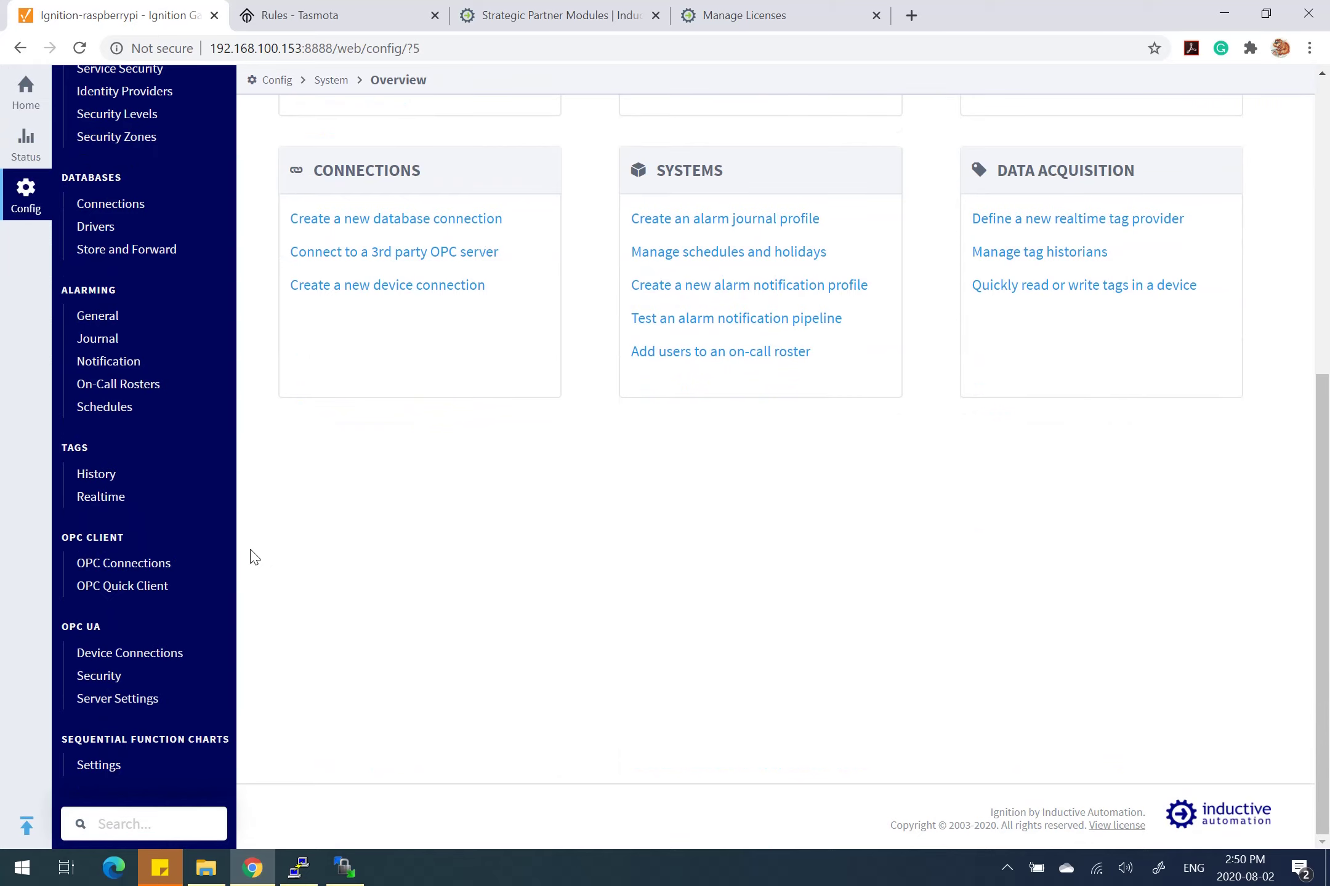
{"action": "scroll", "coordinate": [252, 554], "scroll_direction": "up", "scroll_amount": 6}
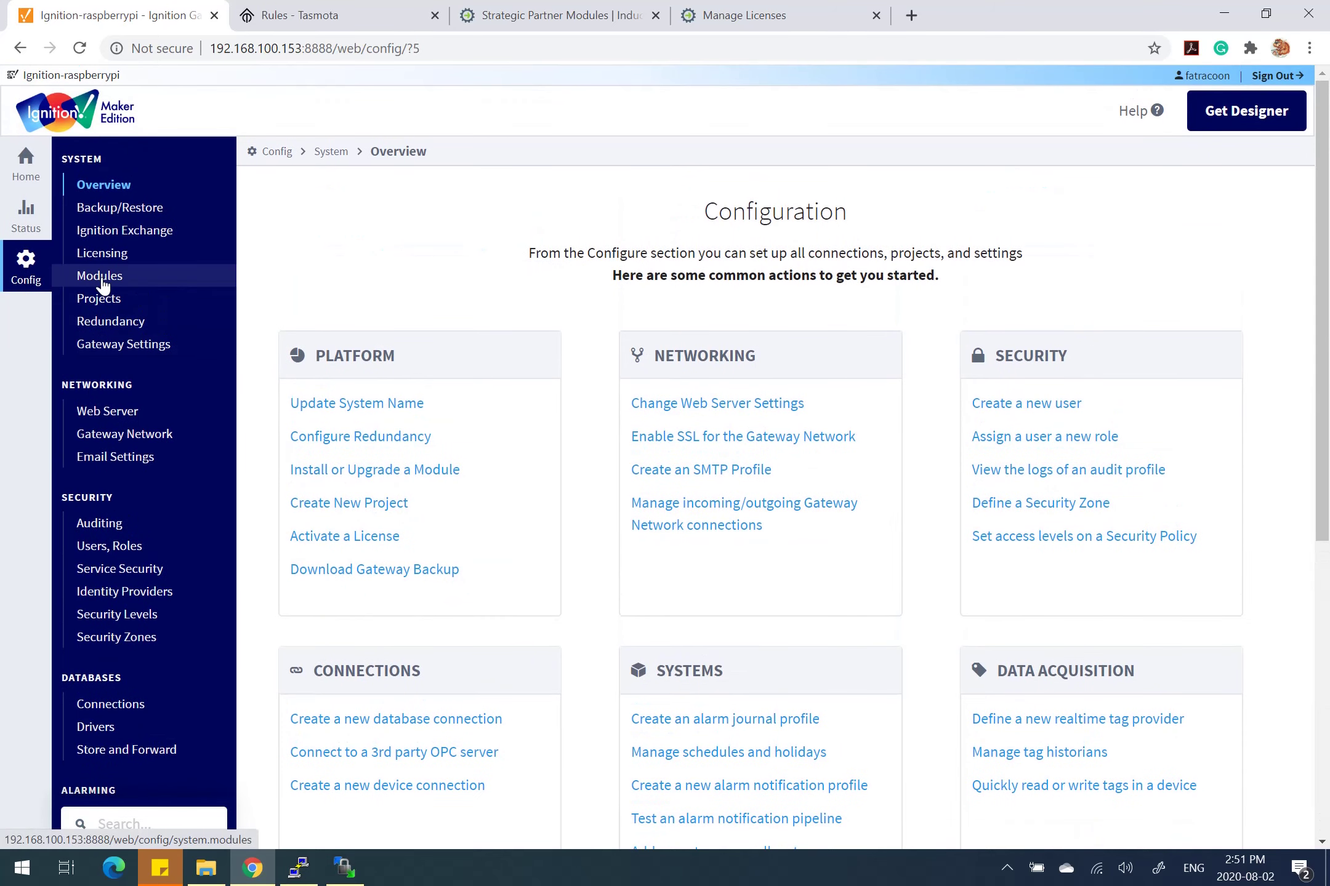
{"action": "left_click", "coordinate": [102, 280]}
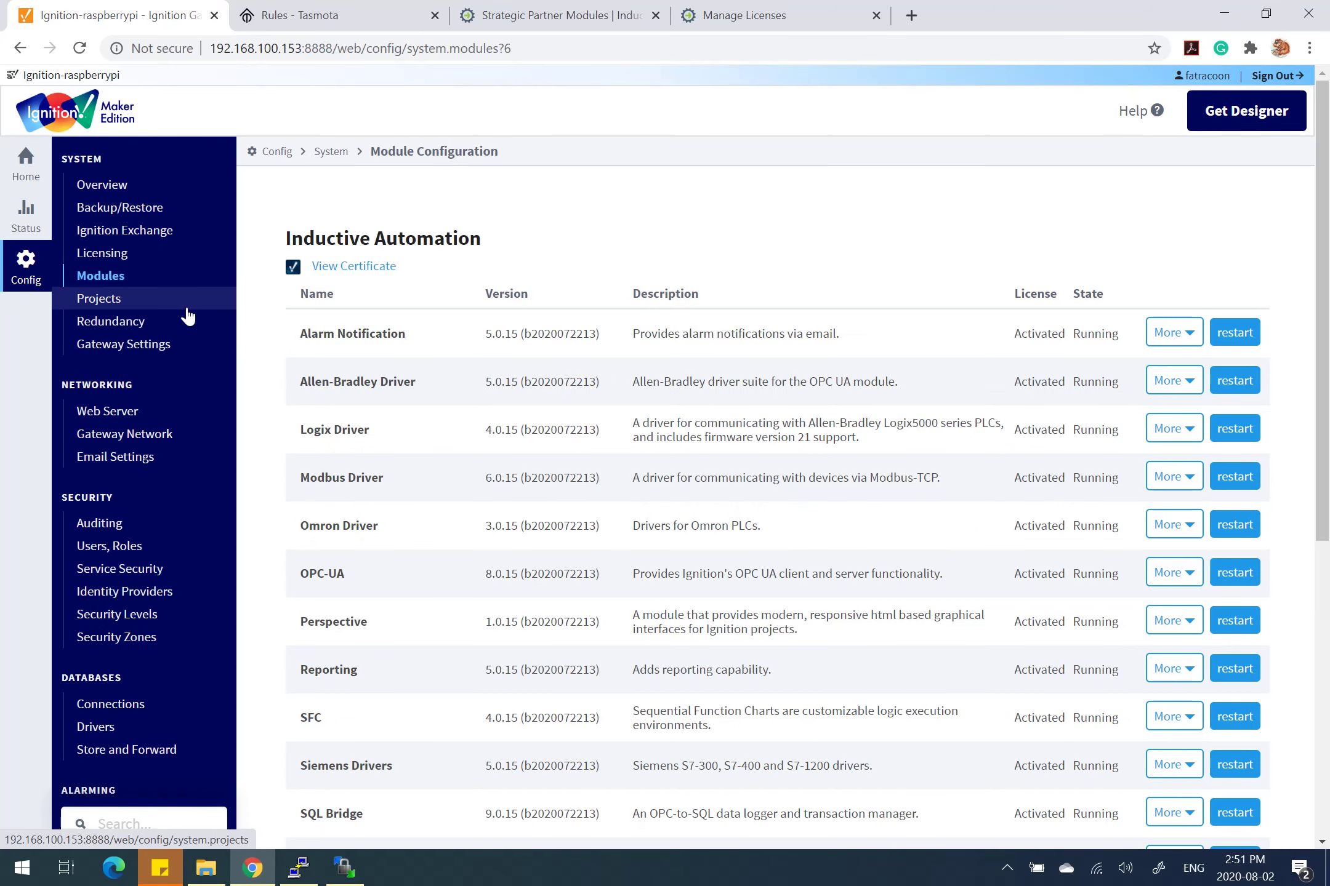
{"action": "scroll", "coordinate": [550, 554], "scroll_direction": "down", "scroll_amount": 5}
{"action": "scroll", "coordinate": [550, 554], "scroll_direction": "down", "scroll_amount": 1}
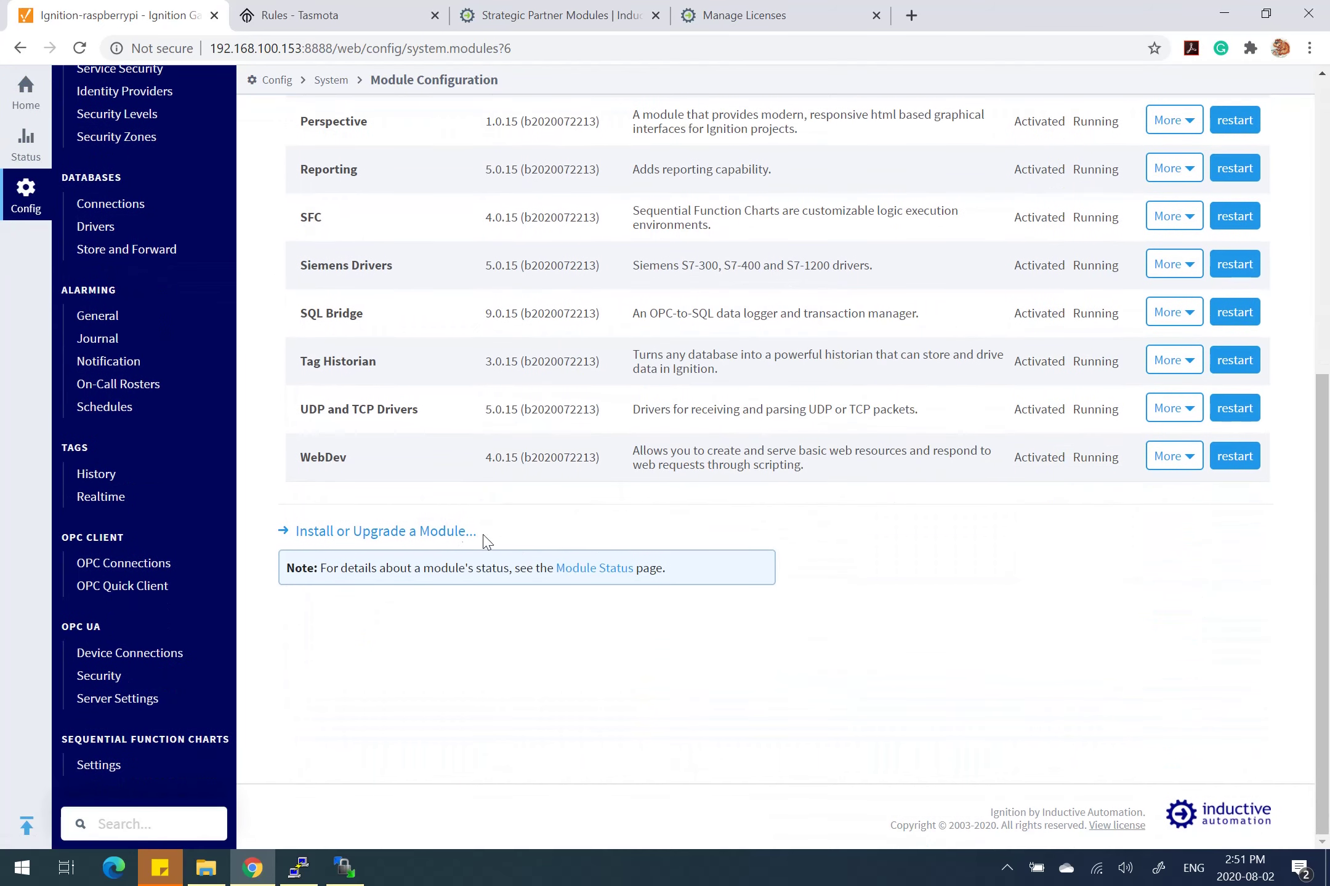
{"action": "left_click", "coordinate": [375, 533]}
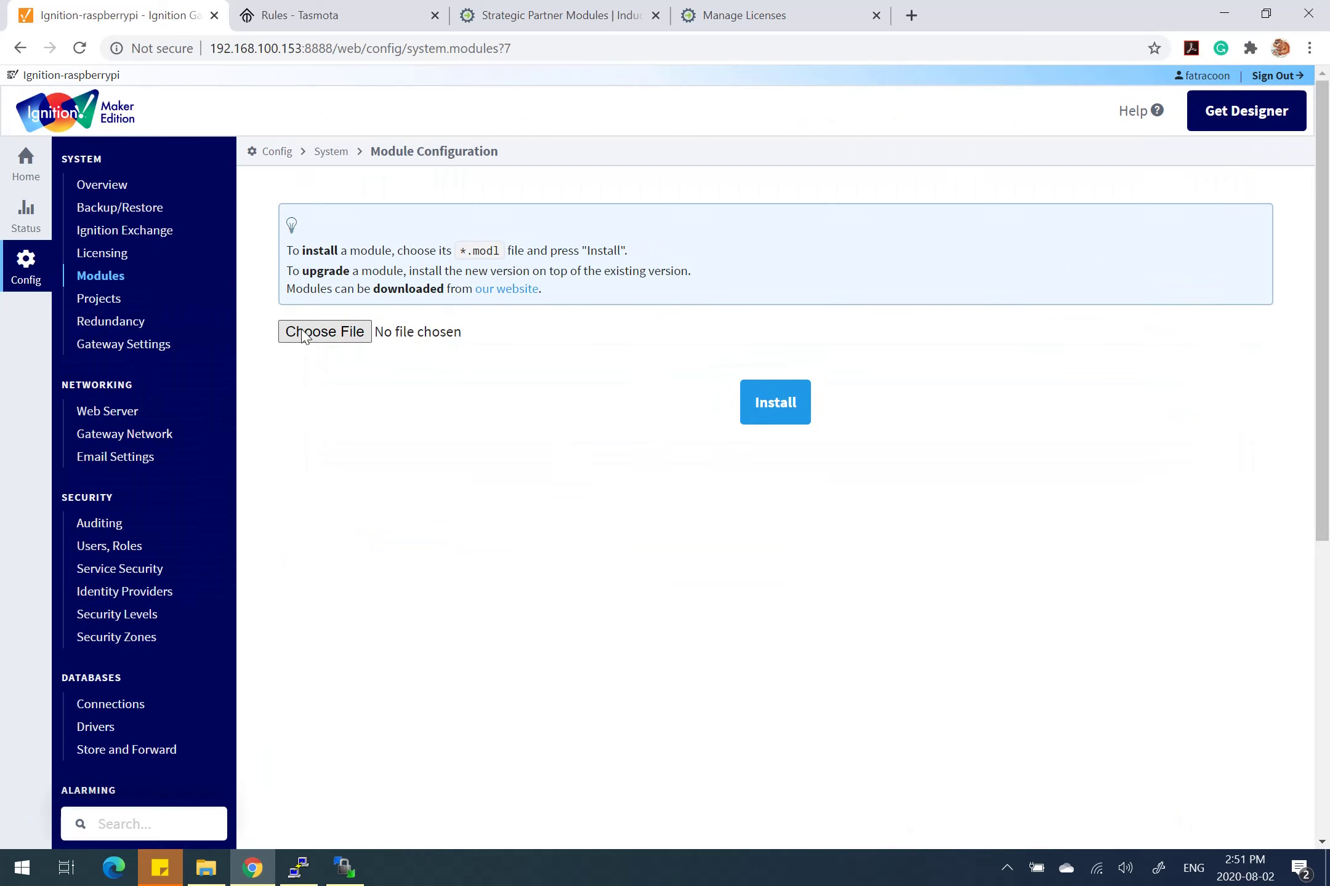
{"action": "left_click", "coordinate": [302, 336]}
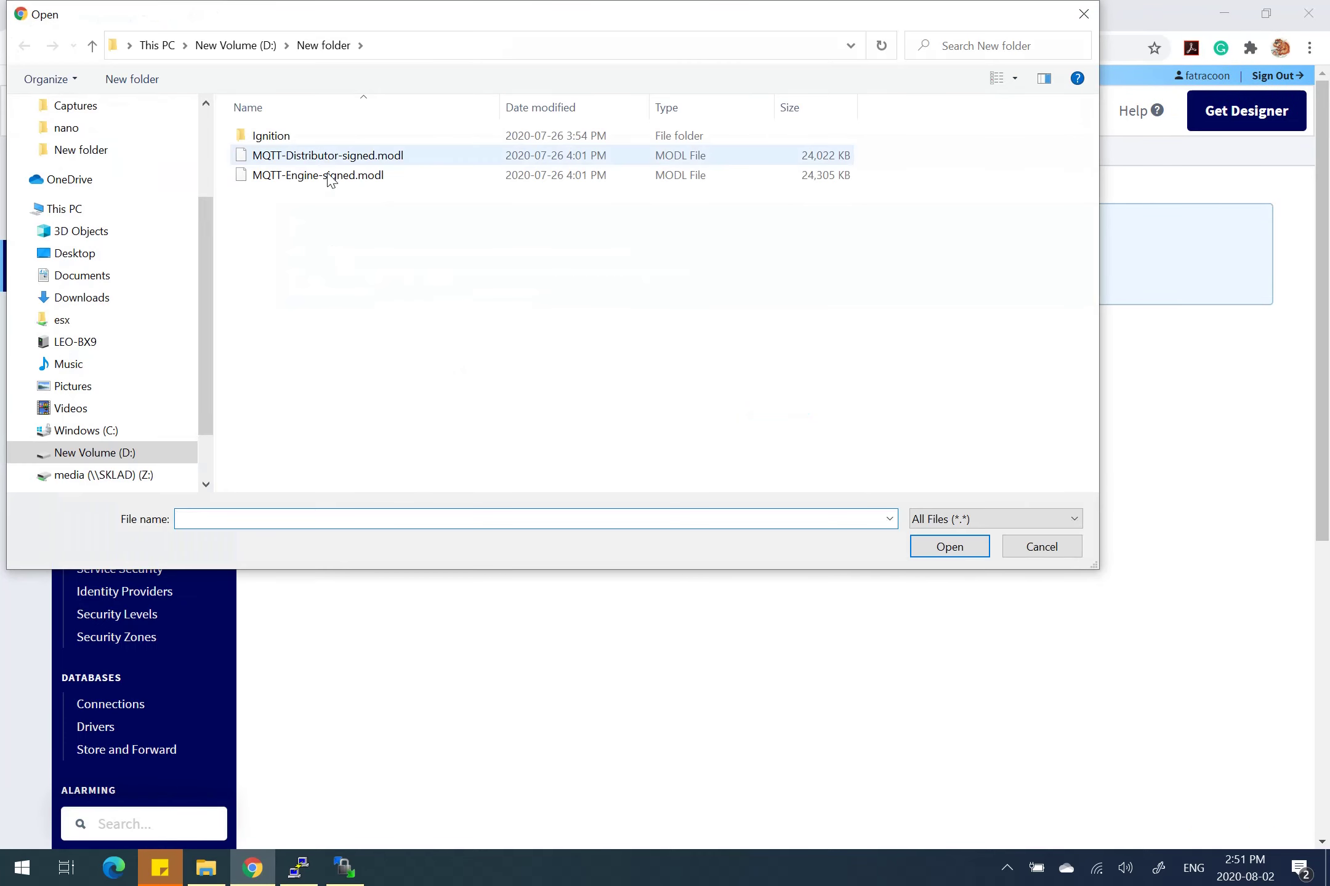
- Upload MQTT-Distributor-signed.modl and accept its license terms
{"action": "left_click", "coordinate": [325, 159]}
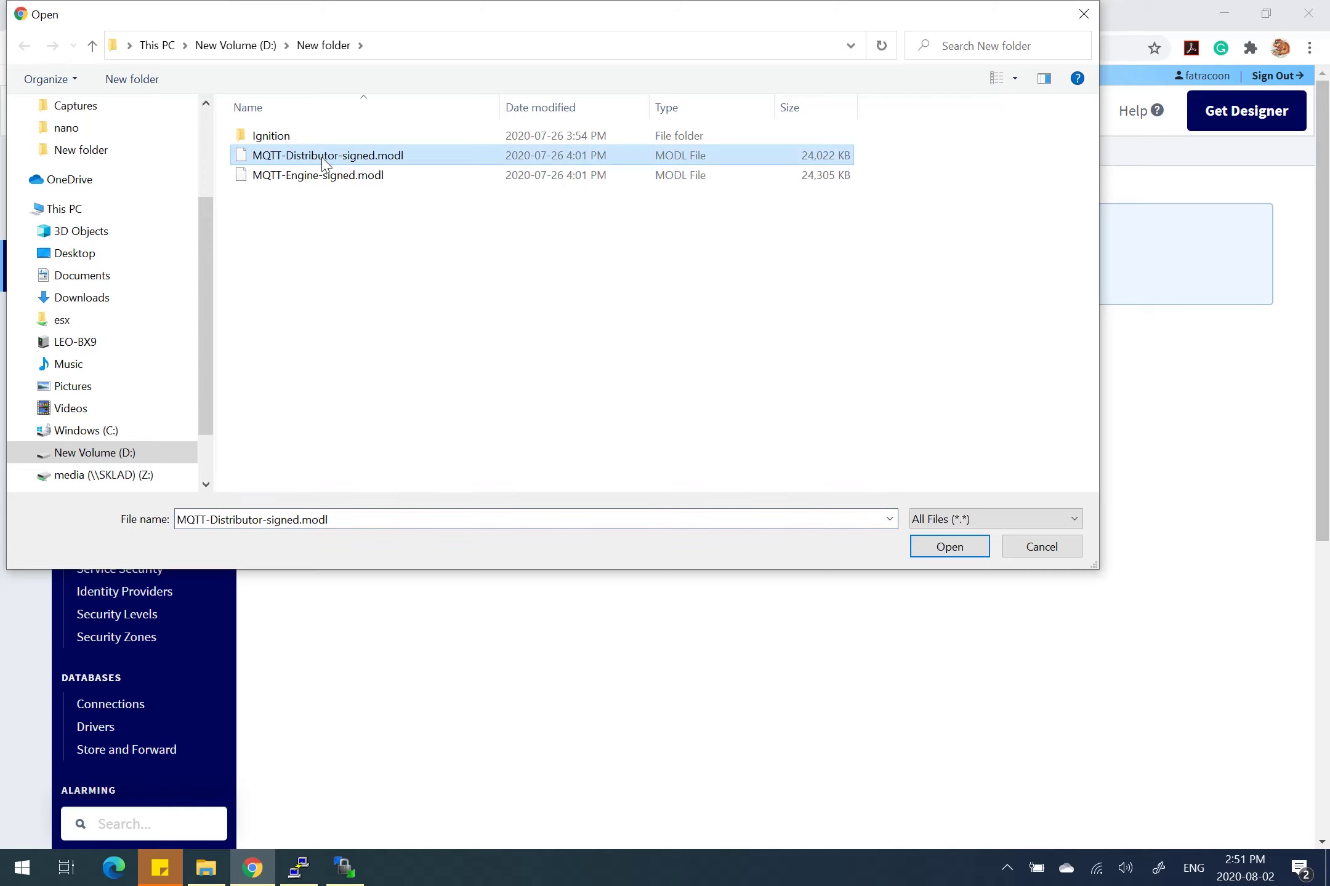
{"action": "left_click", "coordinate": [950, 550]}
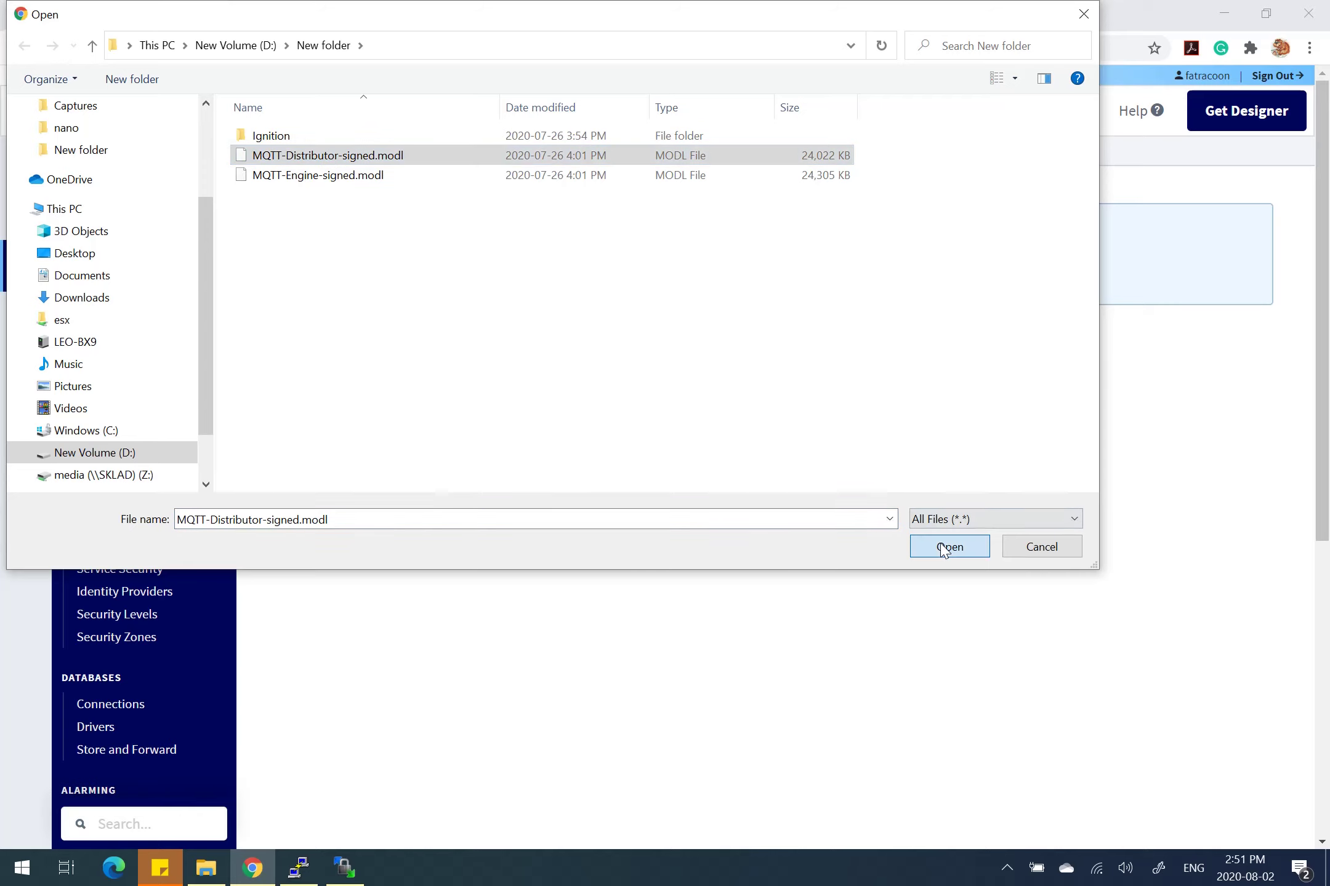
{"action": "left_click", "coordinate": [783, 416]}
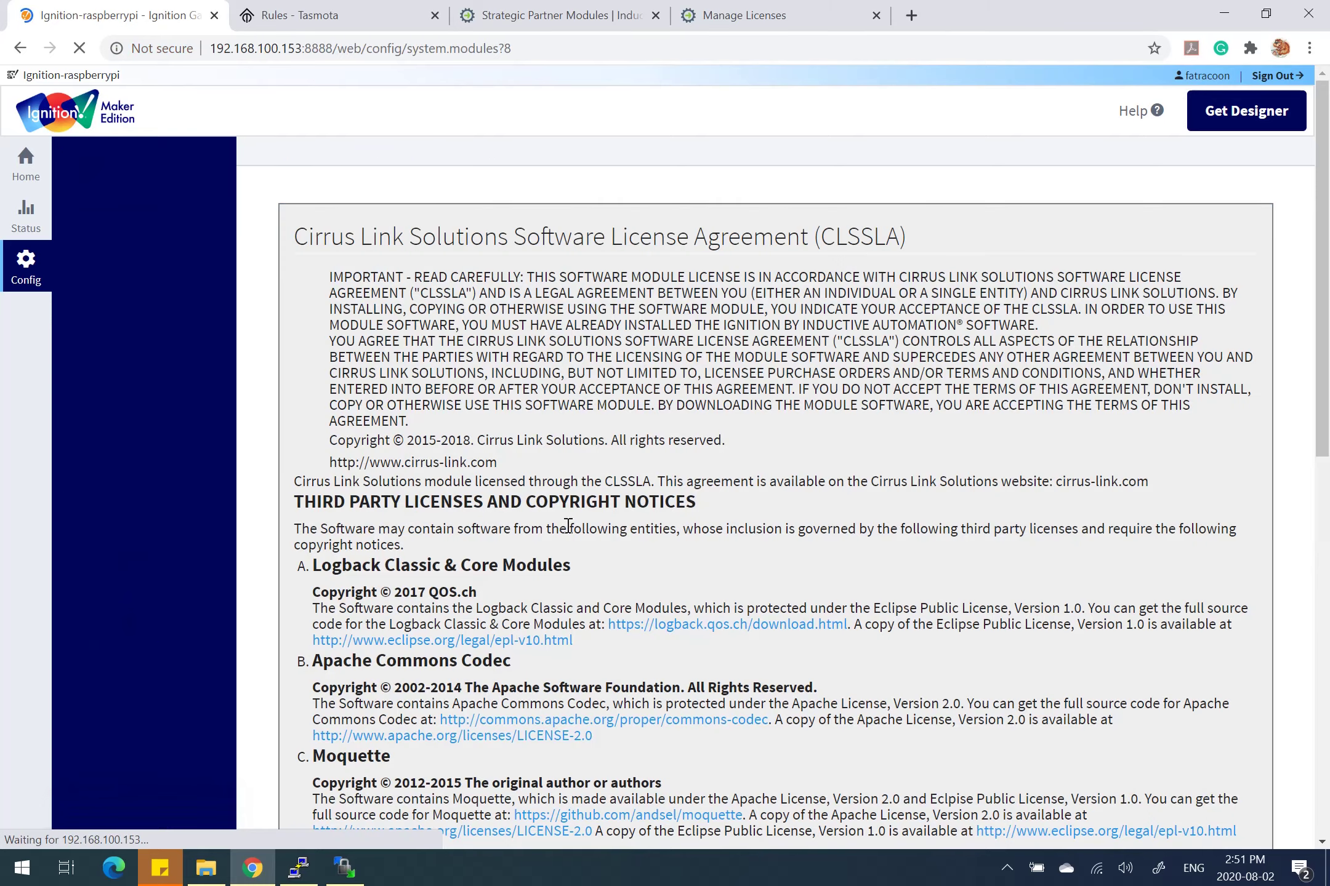
{"action": "scroll", "coordinate": [567, 525], "scroll_direction": "down", "scroll_amount": 10}
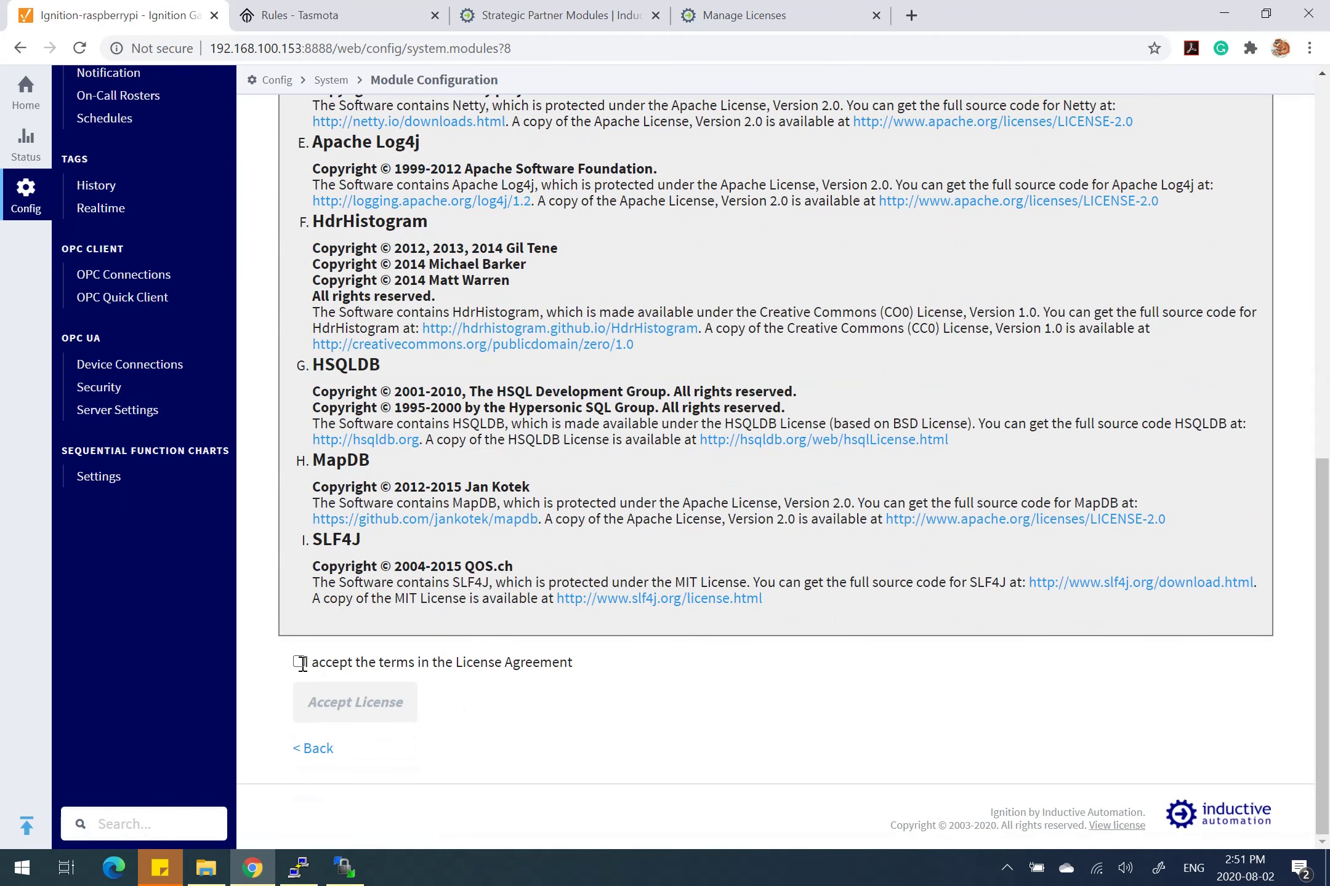
{"action": "left_click", "coordinate": [300, 663]}
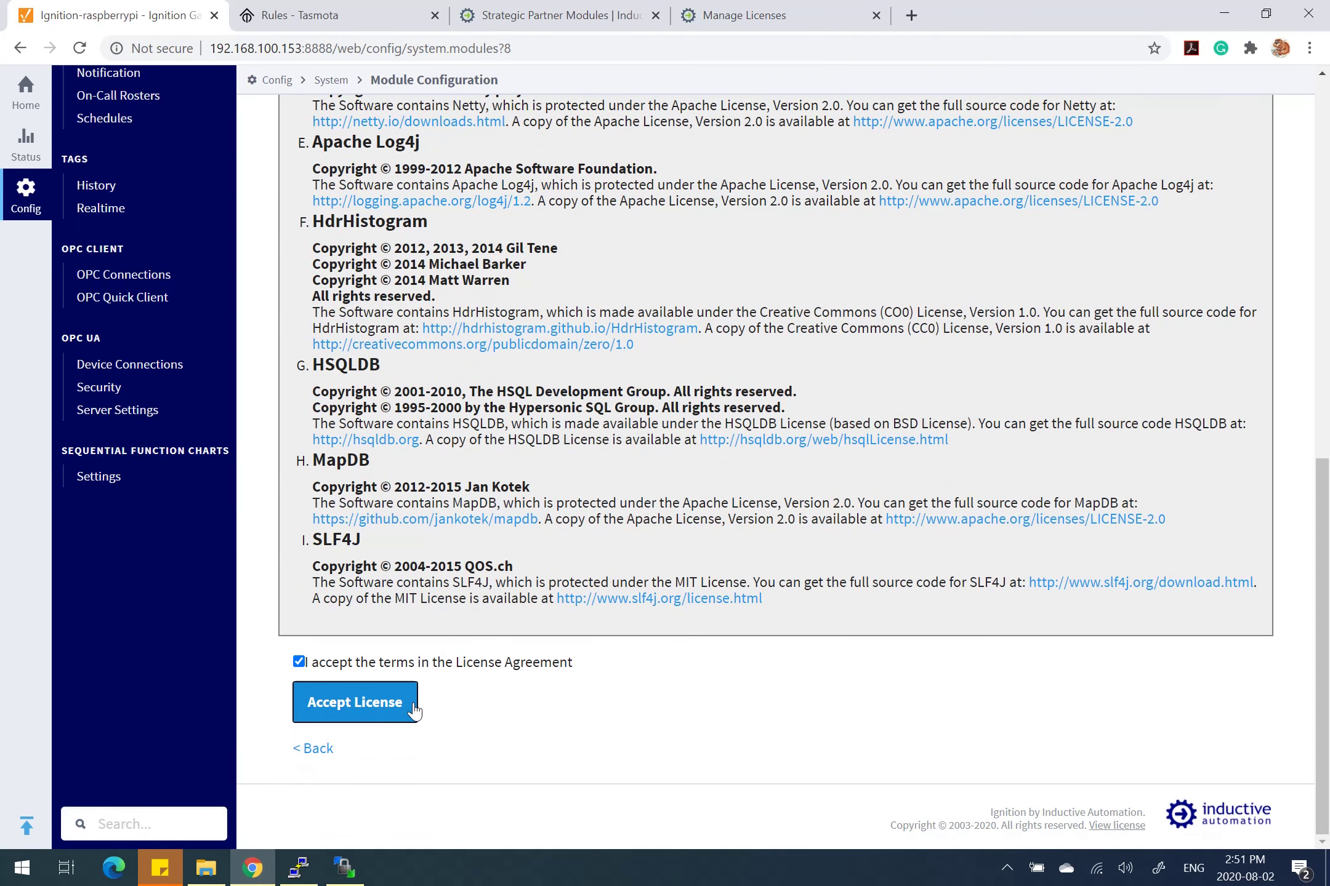
{"action": "left_click", "coordinate": [414, 710]}
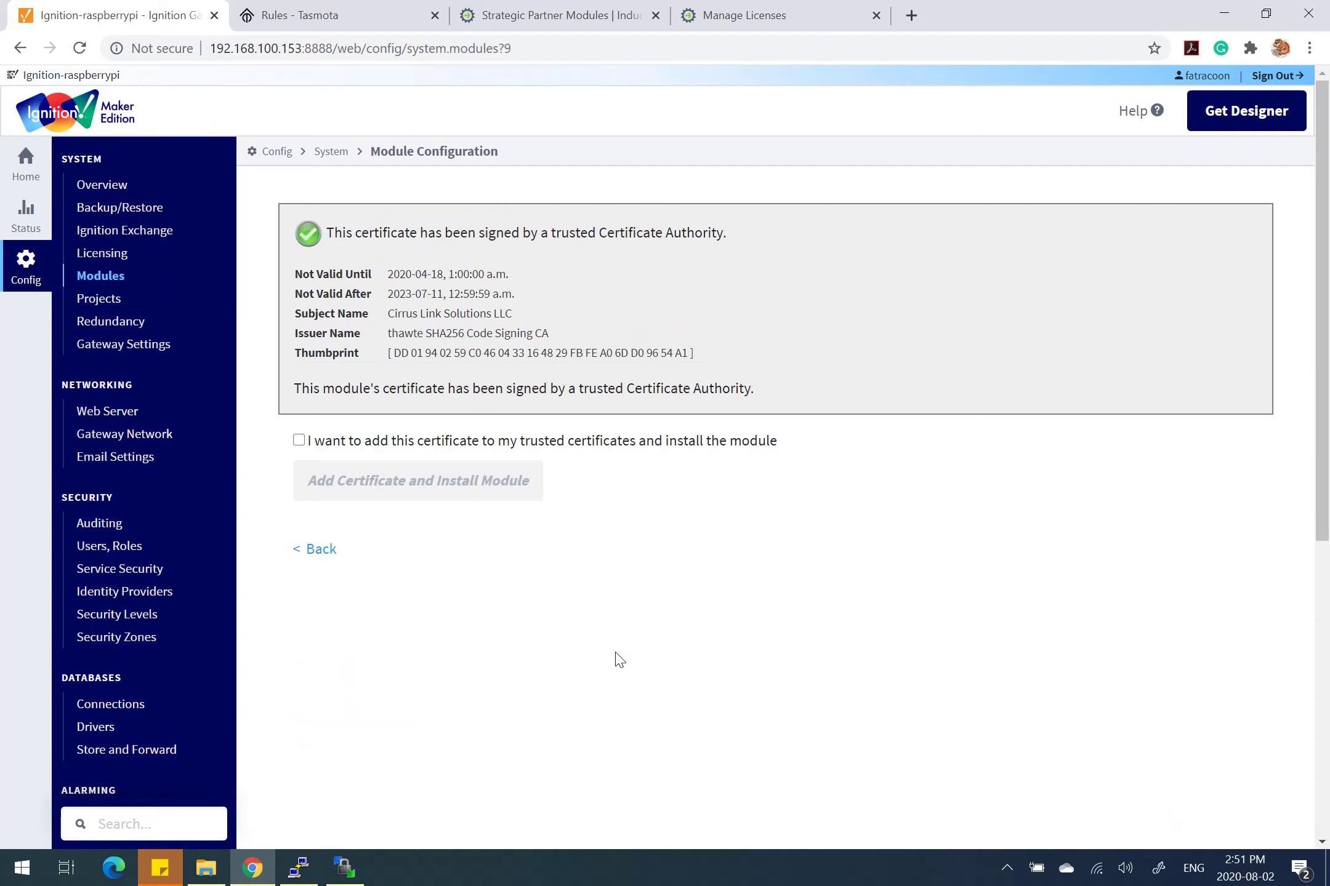
- Trust the signing certificate so MQTT Distributor 4.0.5 finishes installing
{"action": "left_click", "coordinate": [299, 440]}
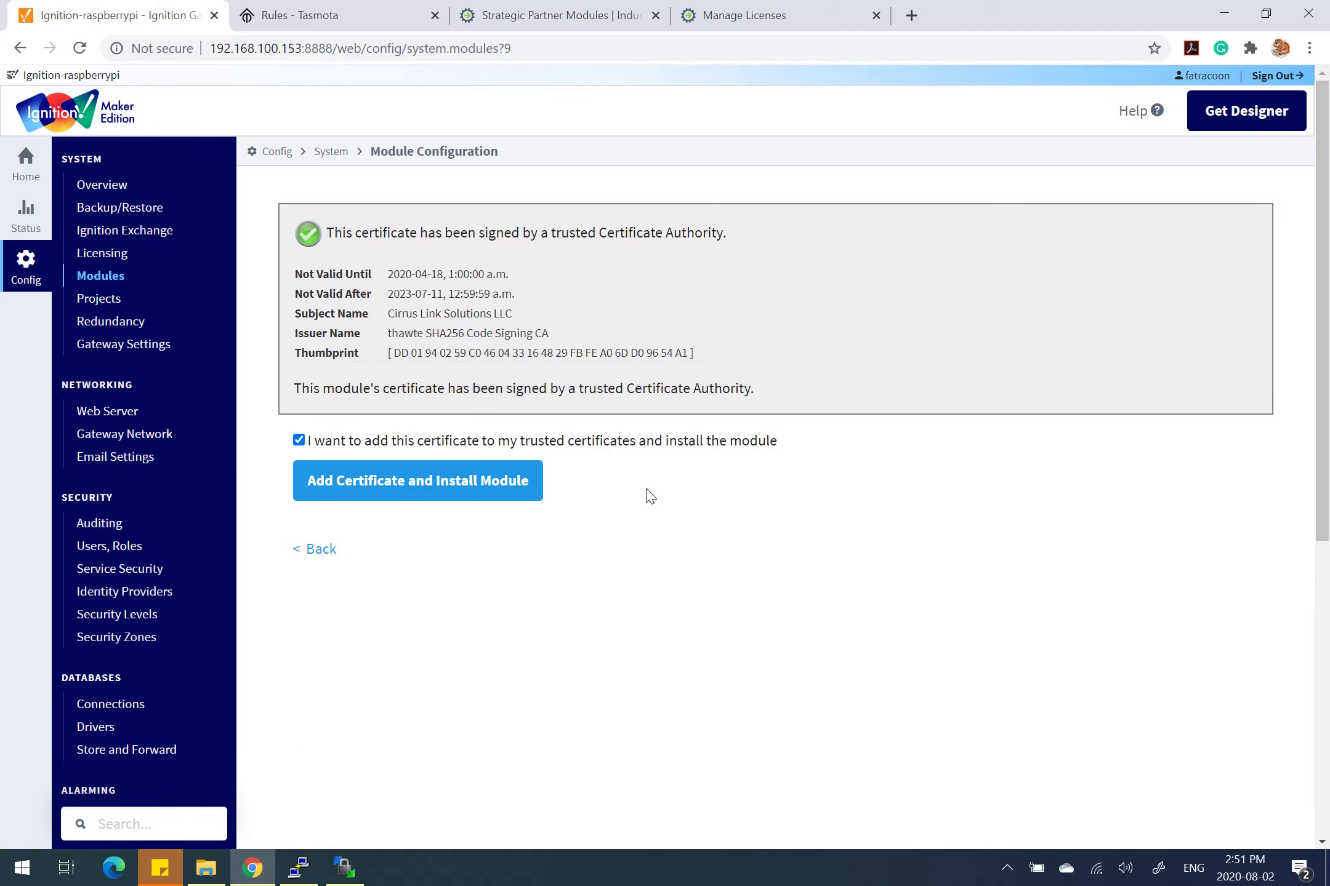
{"action": "left_click", "coordinate": [500, 499]}
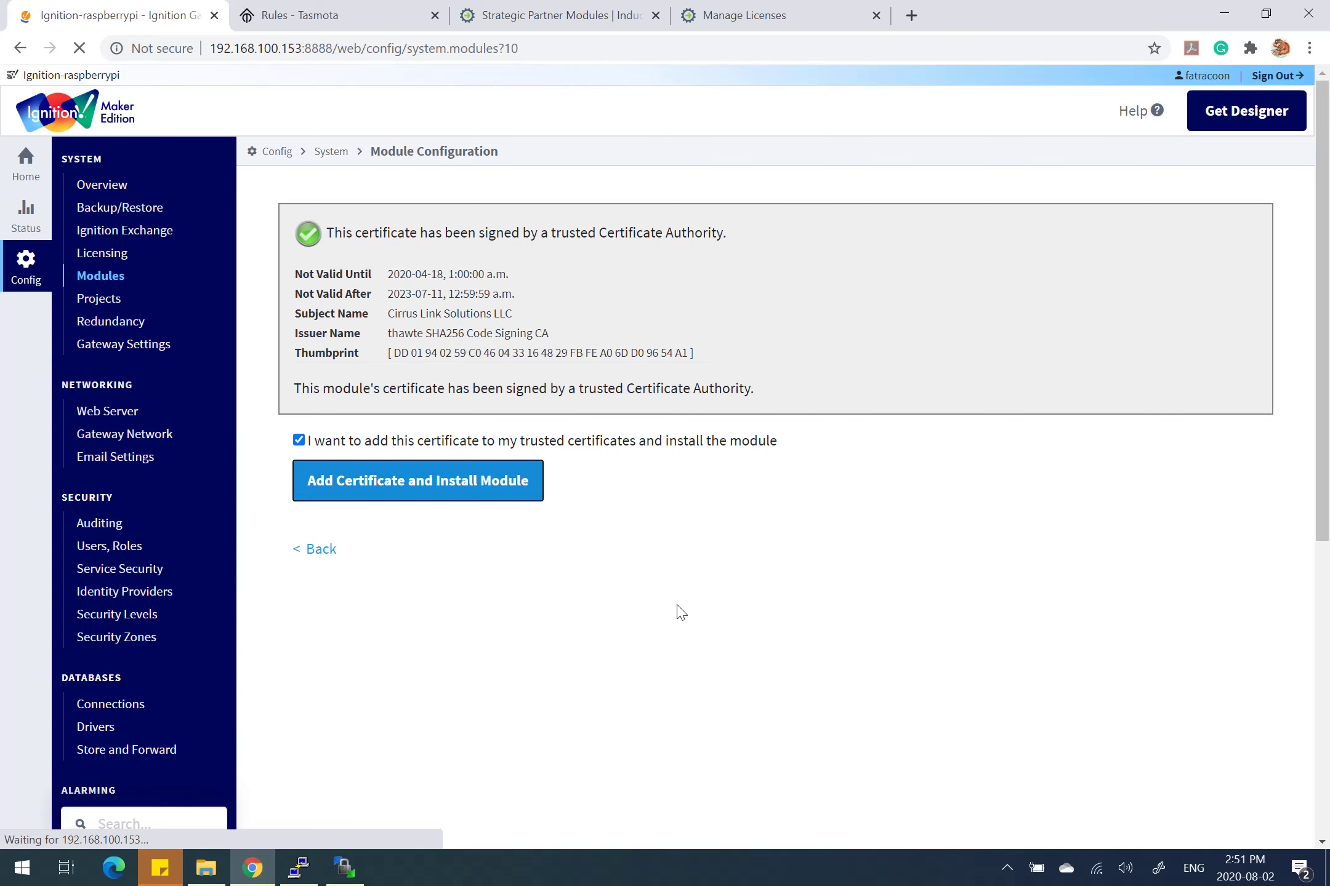
{"action": "scroll", "coordinate": [644, 543], "scroll_direction": "down", "scroll_amount": 6}
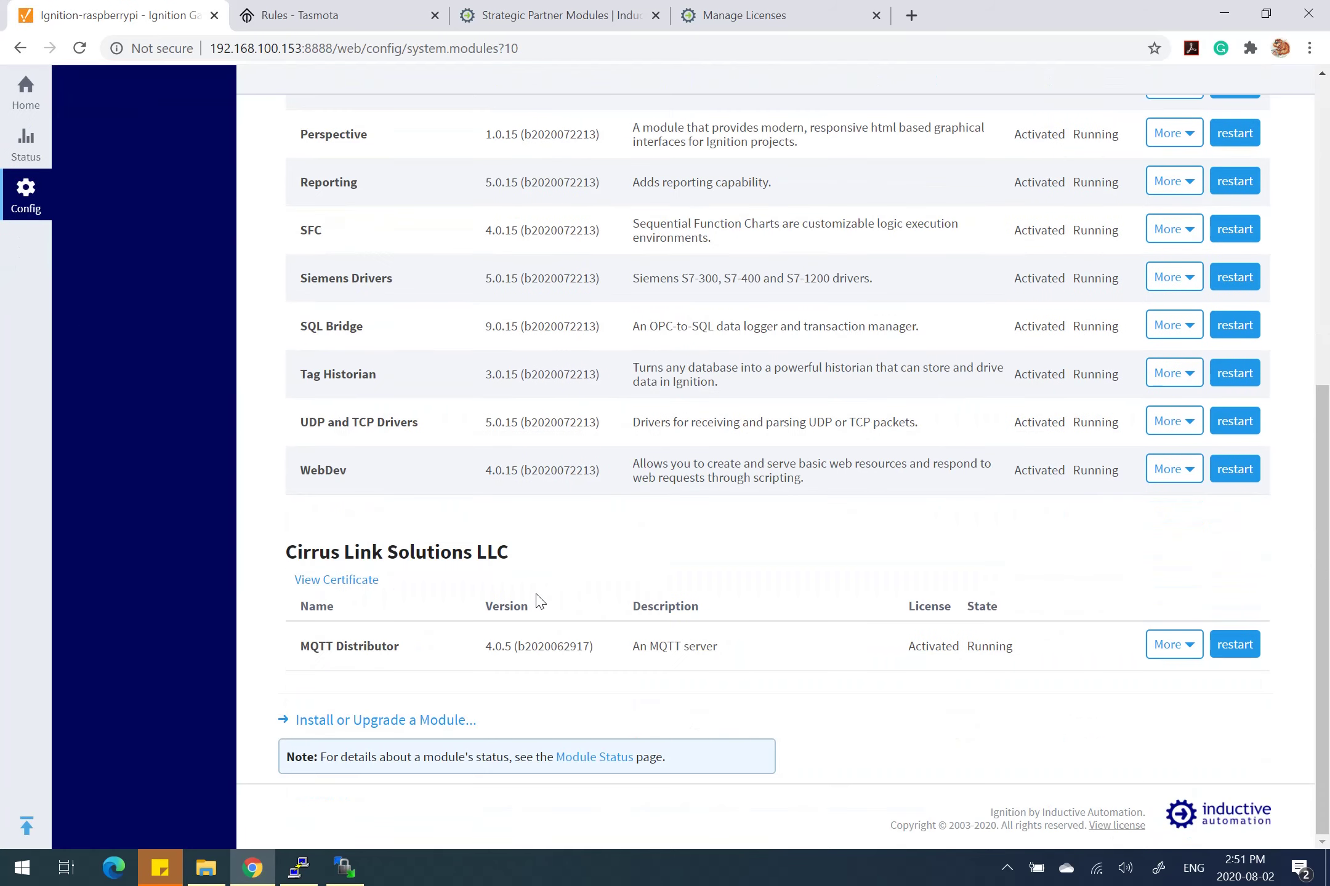
{"action": "left_click", "coordinate": [396, 721]}
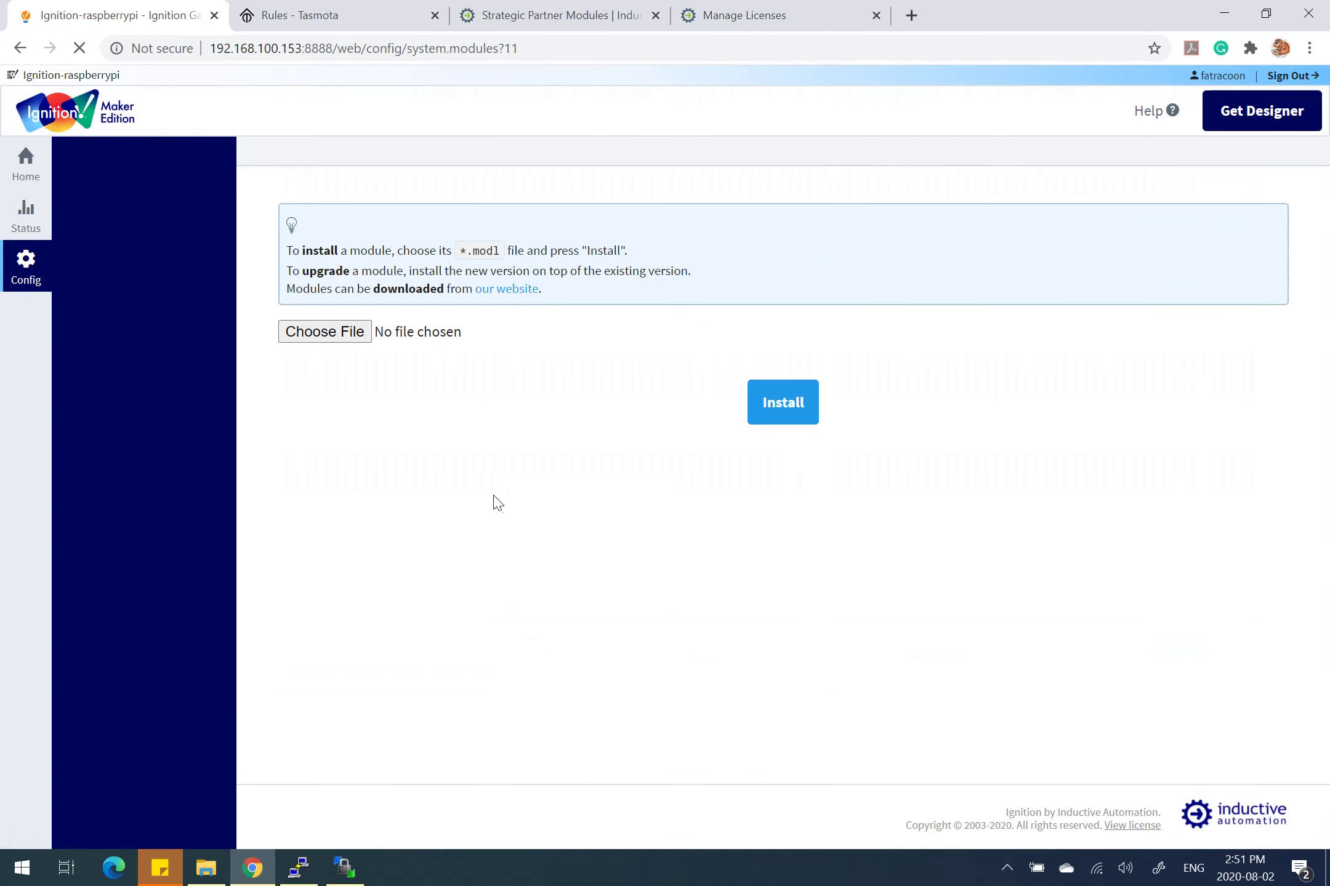
- Upload MQTT-Engine-signed.modl and accept its license to install it
{"action": "left_click", "coordinate": [330, 332]}
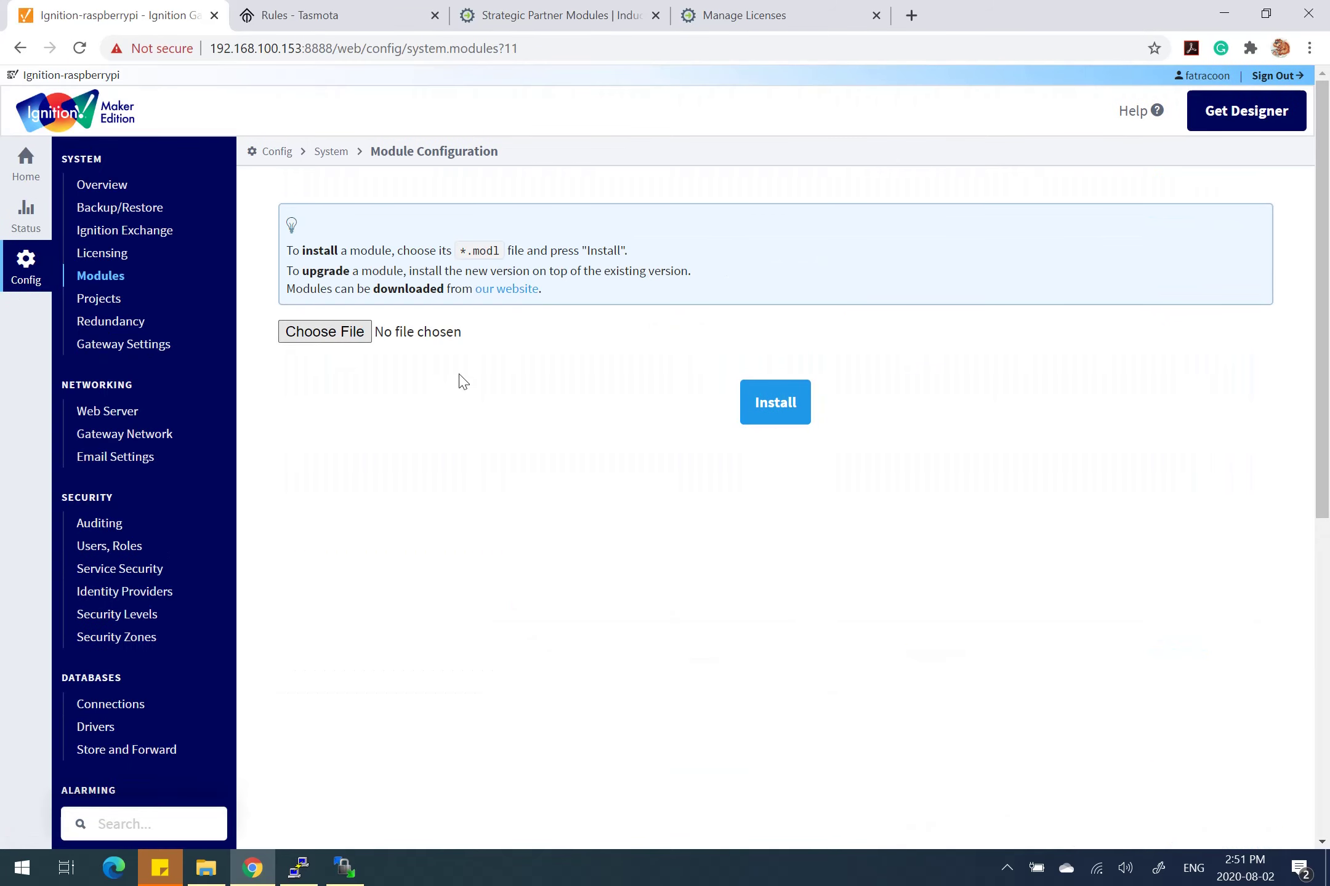
{"action": "left_click", "coordinate": [319, 174]}
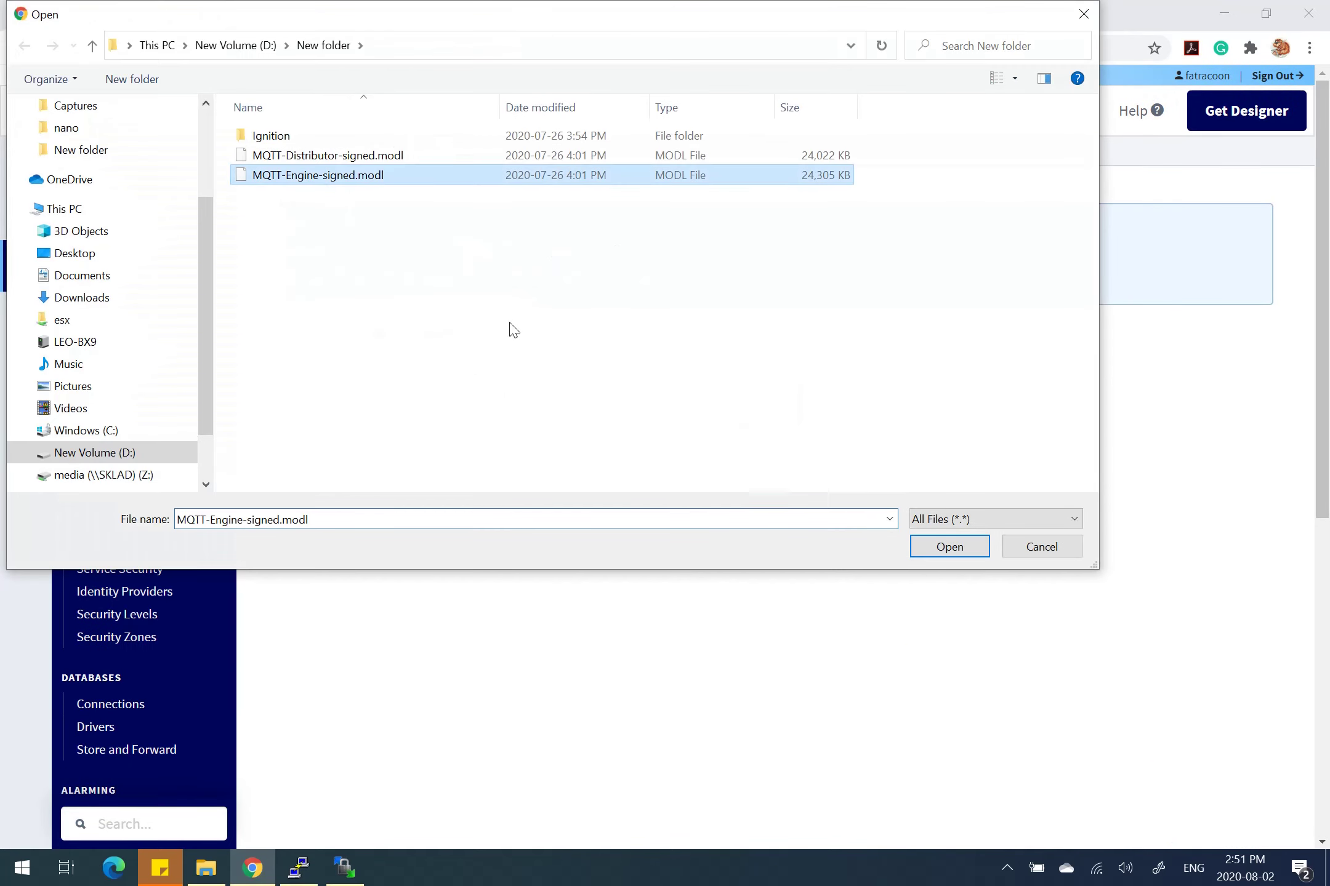
{"action": "left_click", "coordinate": [942, 546]}
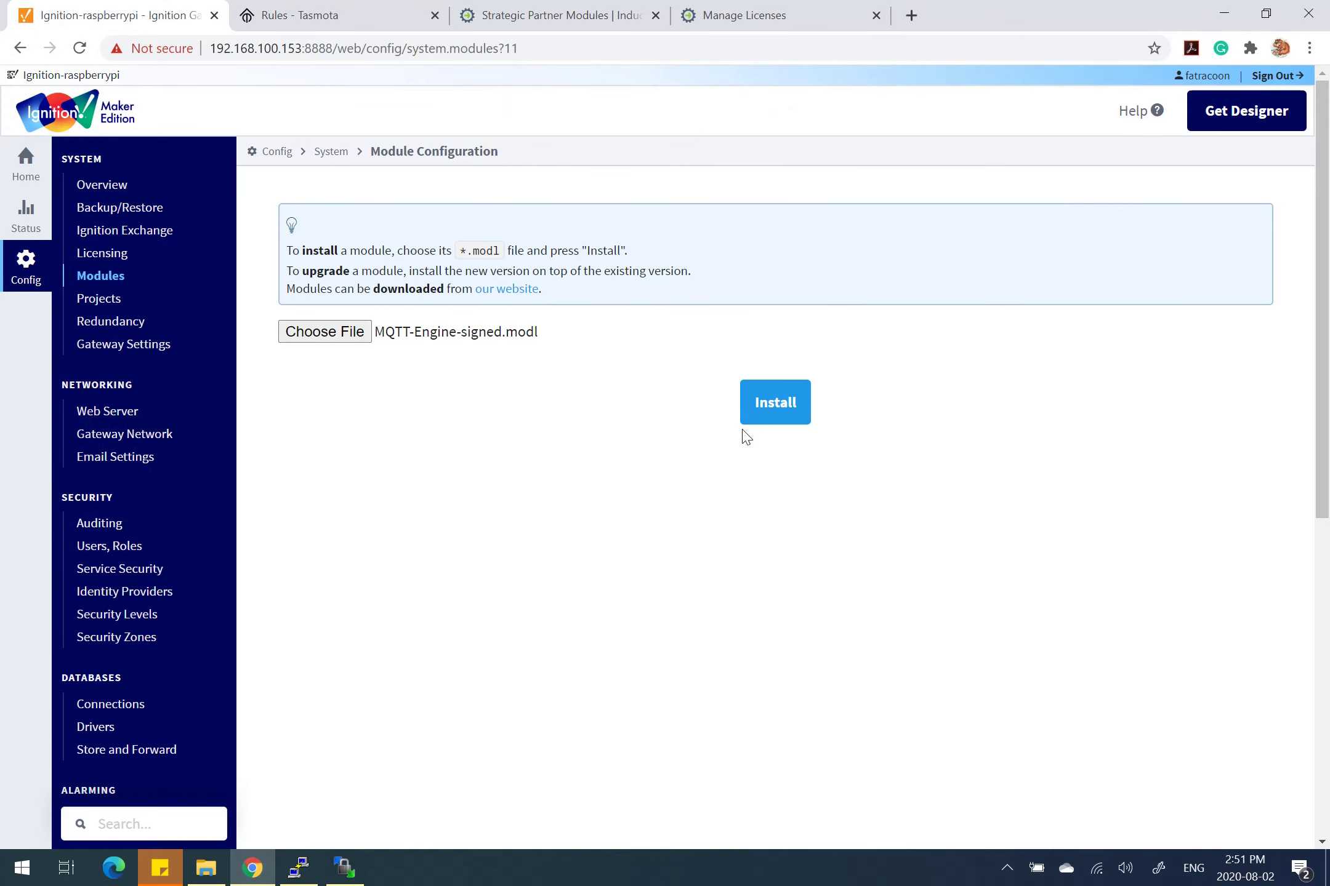
{"action": "left_click", "coordinate": [781, 422]}
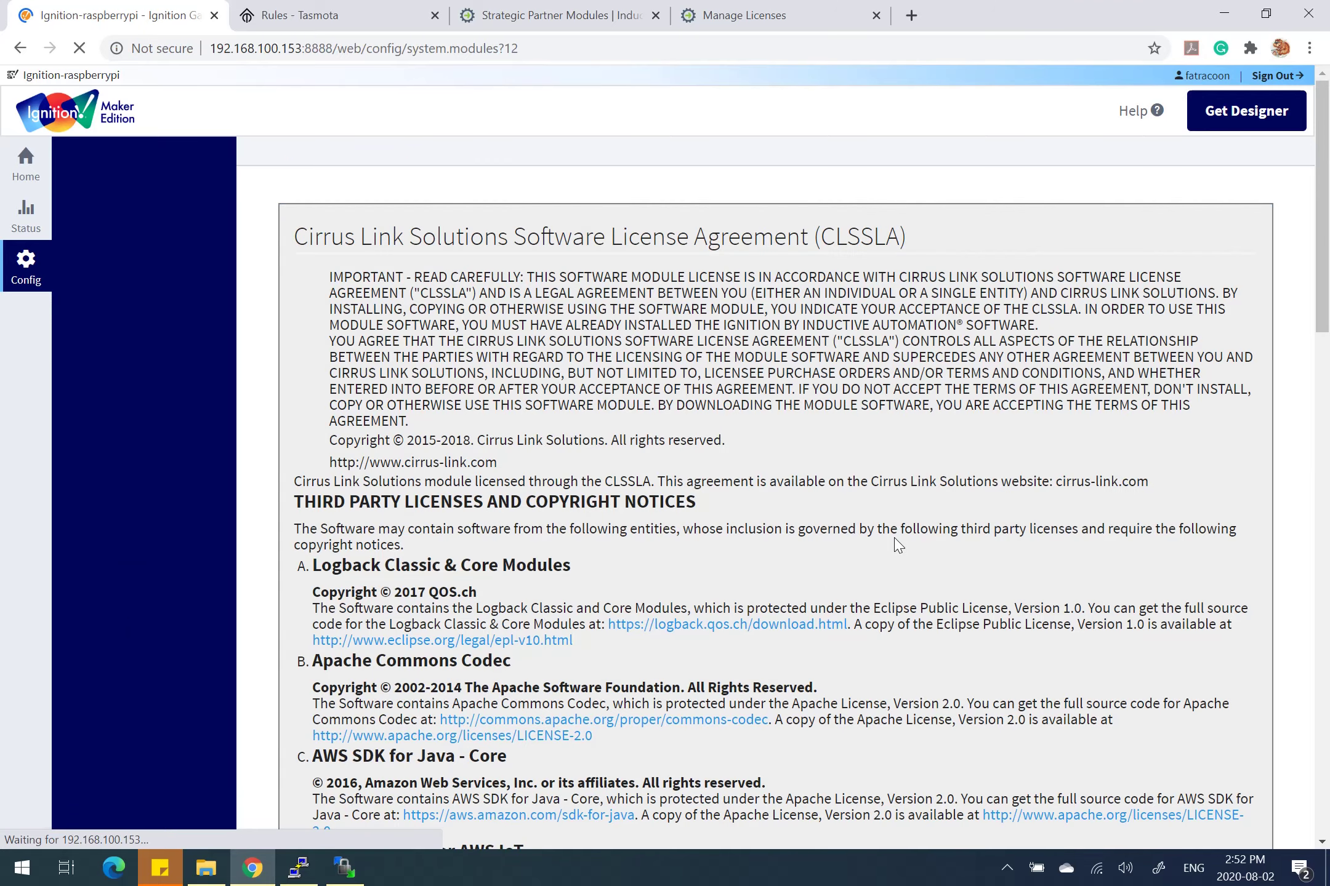
{"action": "scroll", "coordinate": [898, 545], "scroll_direction": "down", "scroll_amount": 15}
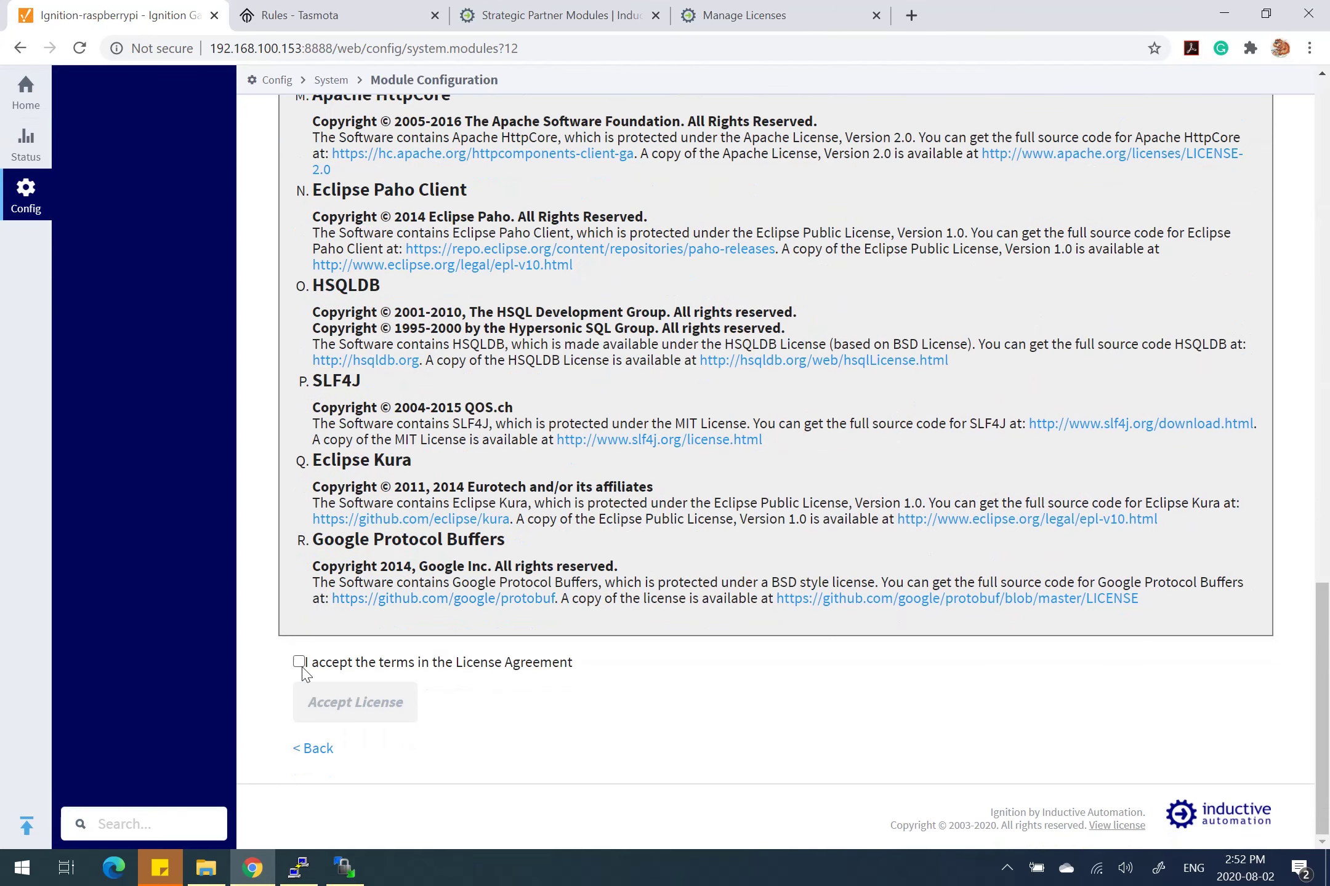
{"action": "left_click", "coordinate": [300, 664]}
{"action": "left_click", "coordinate": [355, 706]}
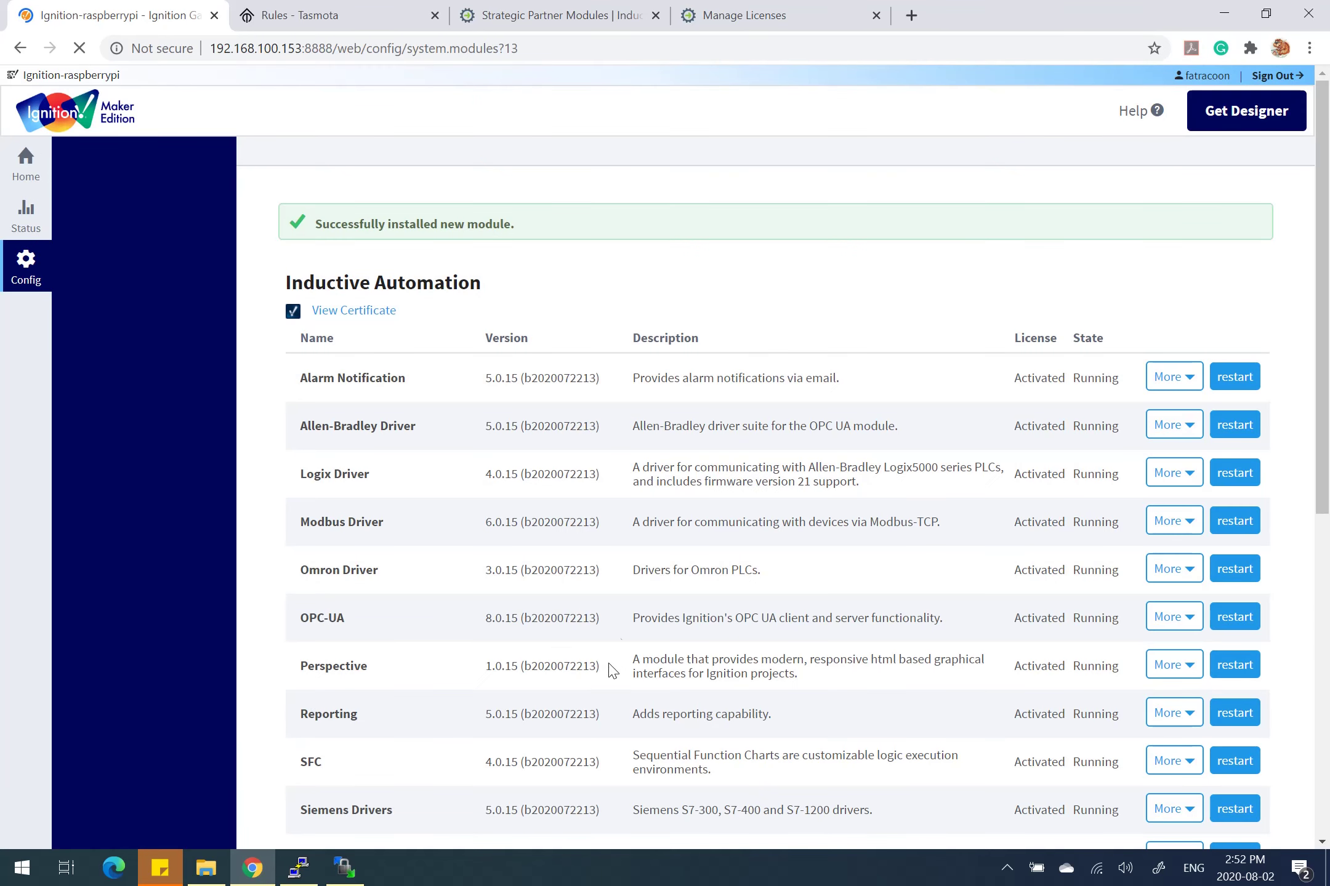
- Check the module list shows MQTT Engine 4.0.5 Activated and Running beside MQTT Distributor
{"action": "scroll", "coordinate": [640, 566], "scroll_direction": "down", "scroll_amount": 2}
{"action": "scroll", "coordinate": [645, 554], "scroll_direction": "down", "scroll_amount": 8}
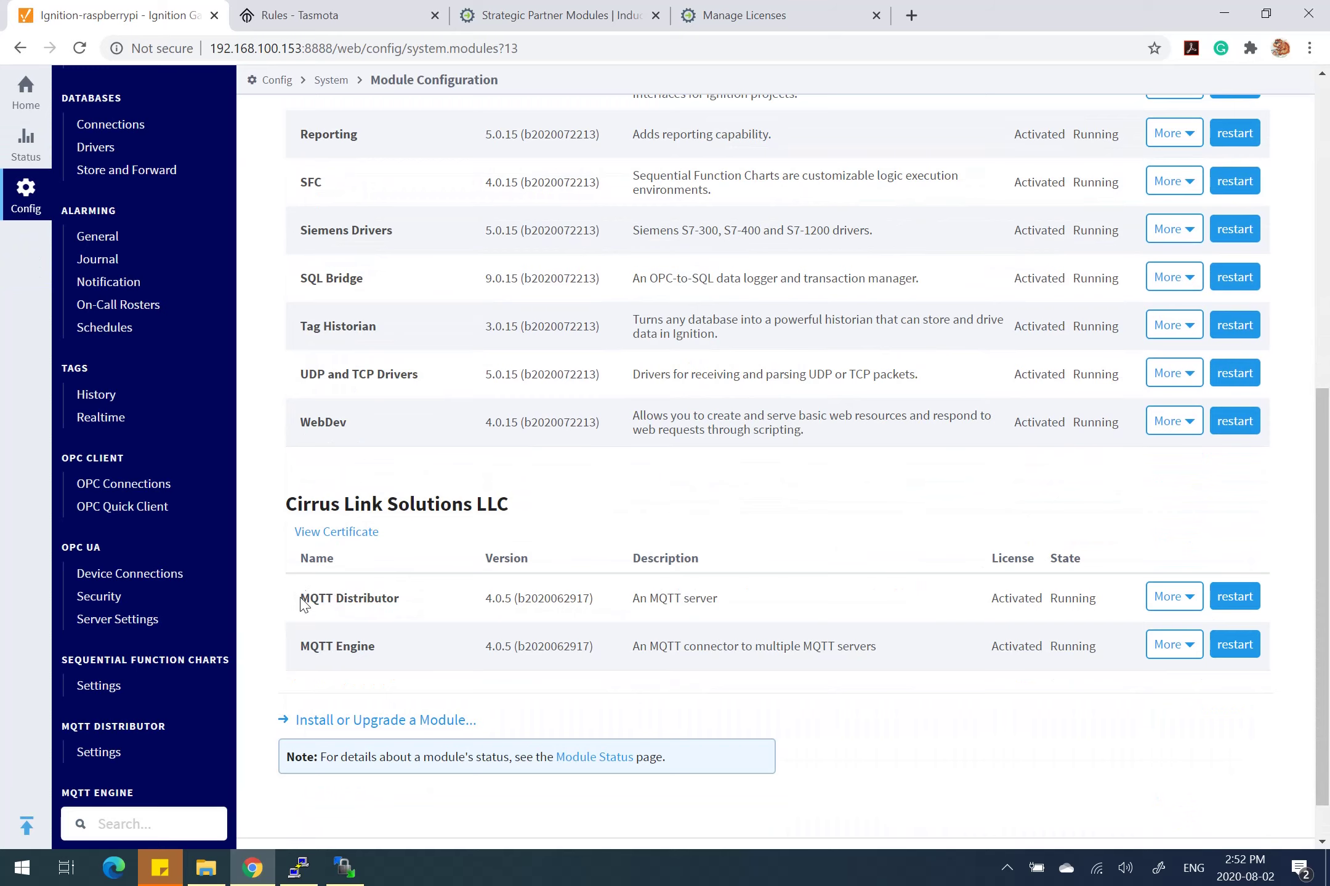
{"action": "left_click_drag", "start_coordinate": [300, 599], "coordinate": [1102, 648]}
{"action": "left_click", "coordinate": [1095, 641]}
{"action": "scroll", "coordinate": [1071, 608], "scroll_direction": "up", "scroll_amount": 8}
{"action": "scroll", "coordinate": [936, 575], "scroll_direction": "up", "scroll_amount": 3}
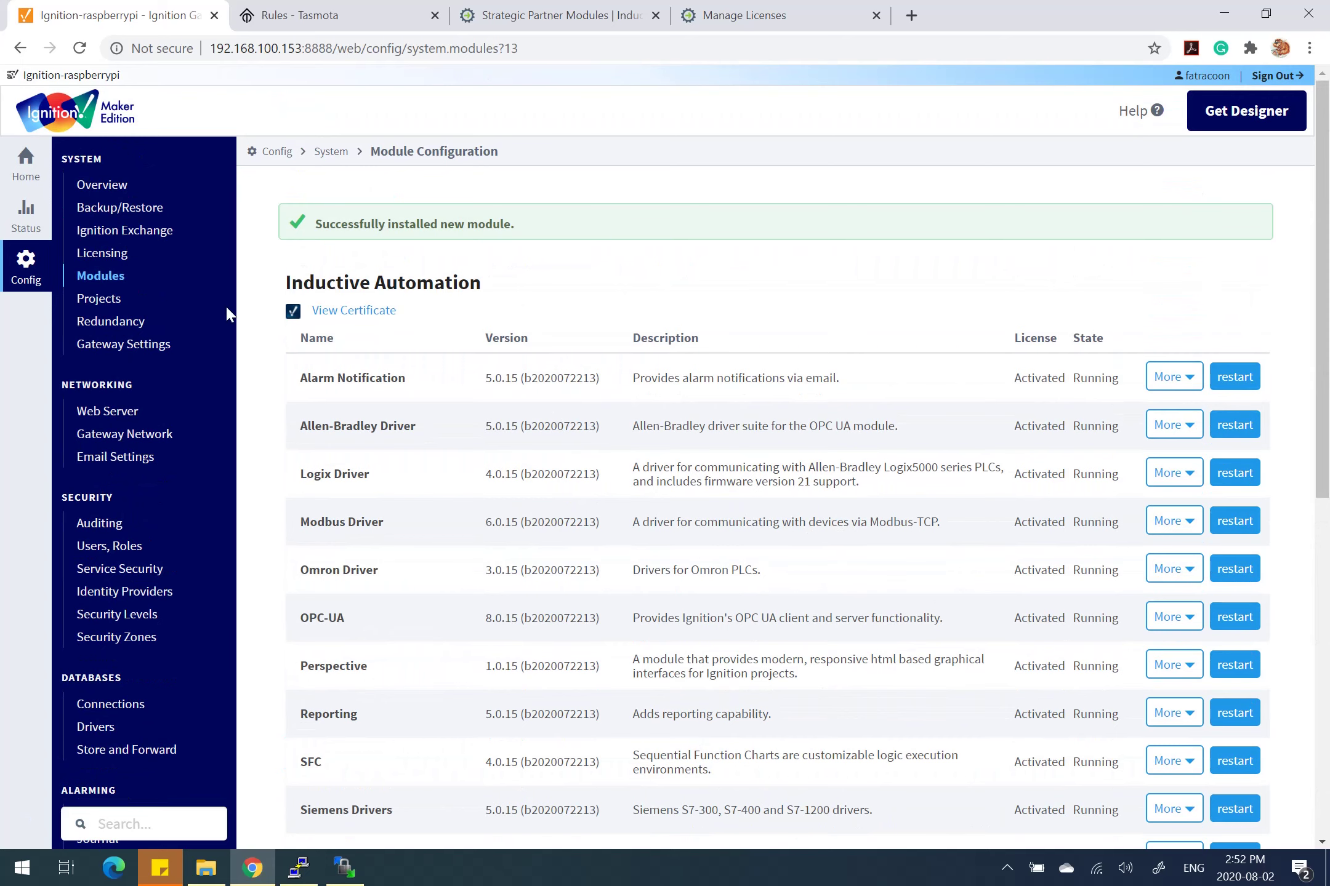
- Switch to the Raspberry Pi terminal and enter 'sudo mysql_secure_installation' at the prompt
{"action": "left_click", "coordinate": [298, 868]}
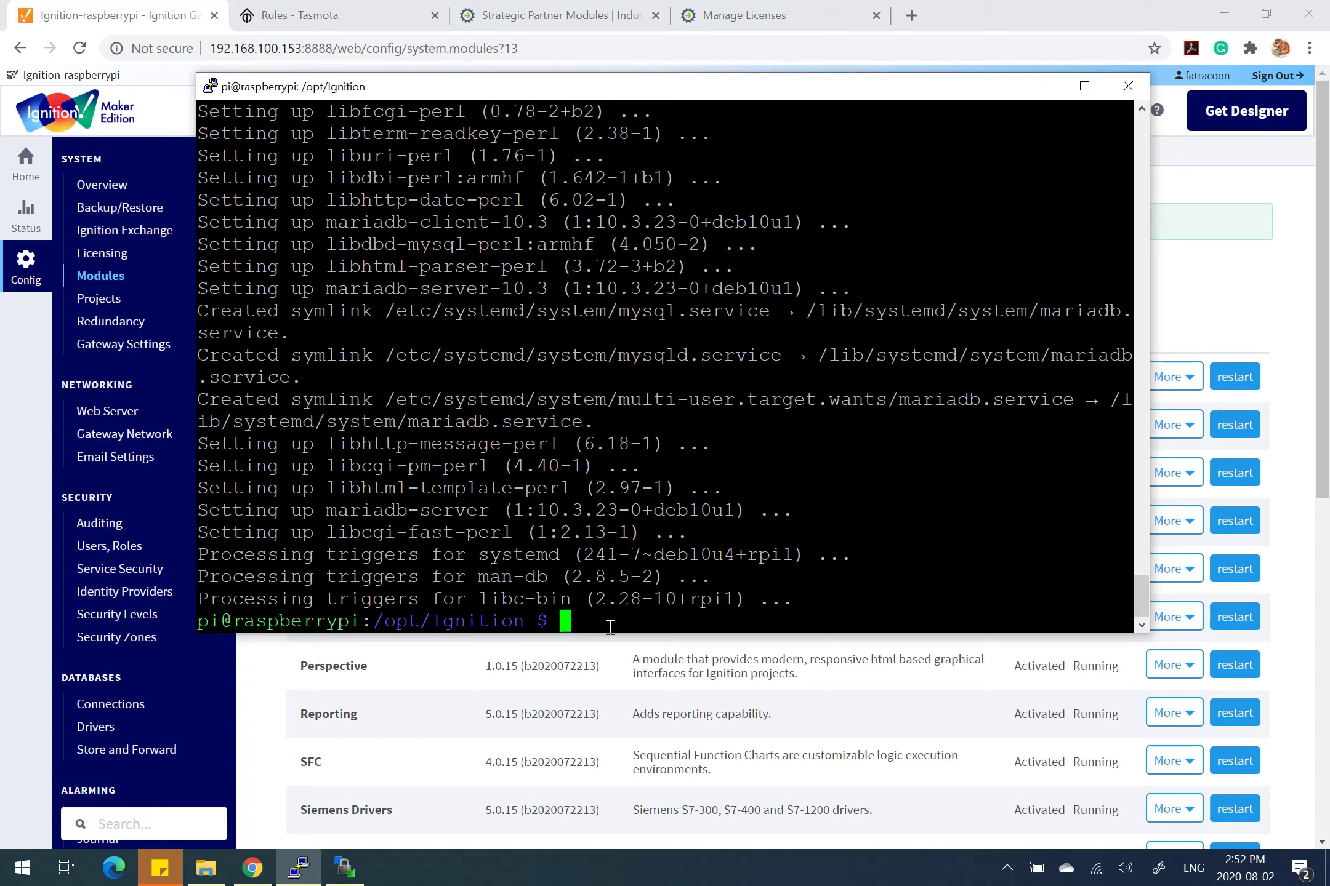
{"action": "type", "text": "sudo mysql"}
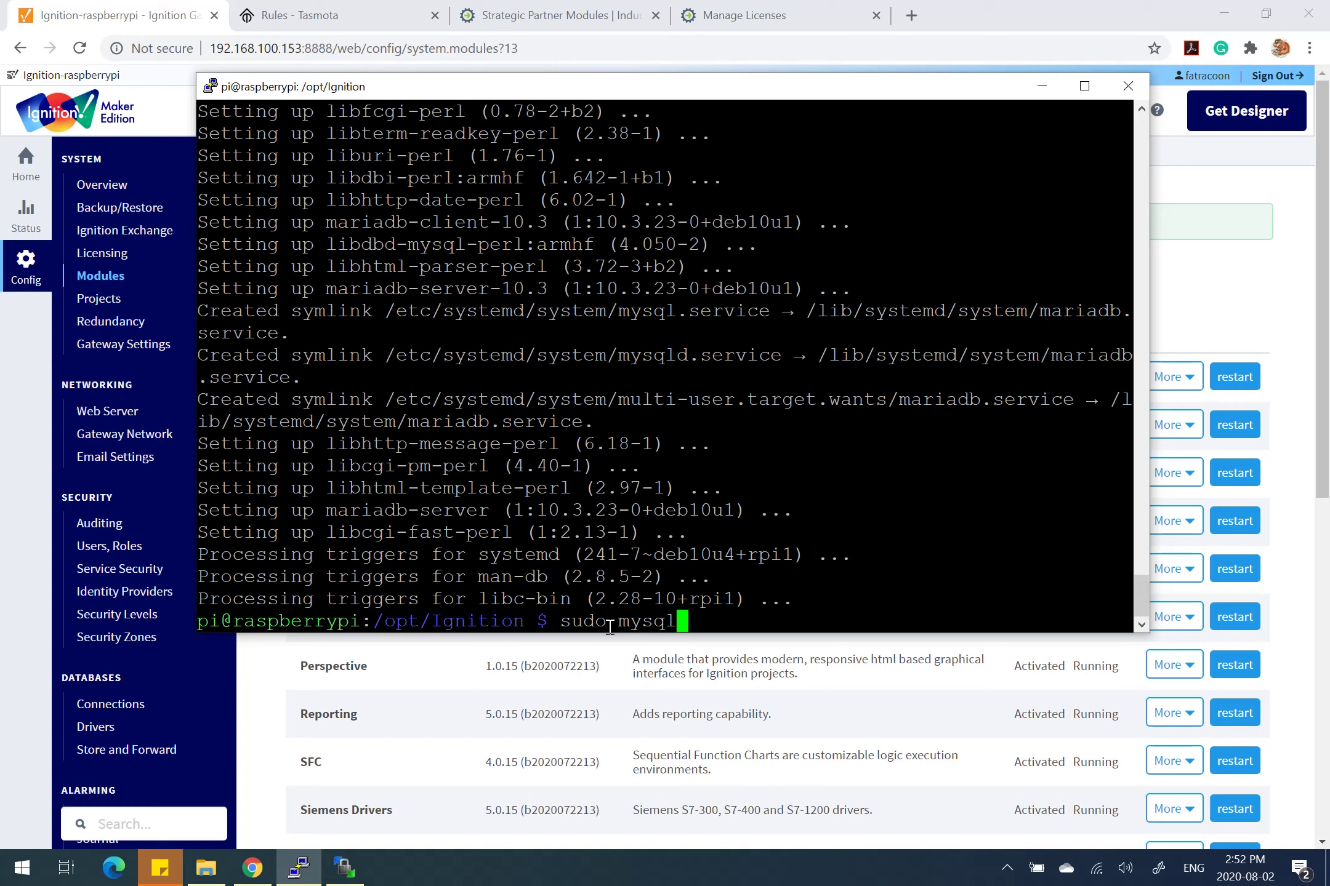
{"action": "type", "text": "_secure_installa"}
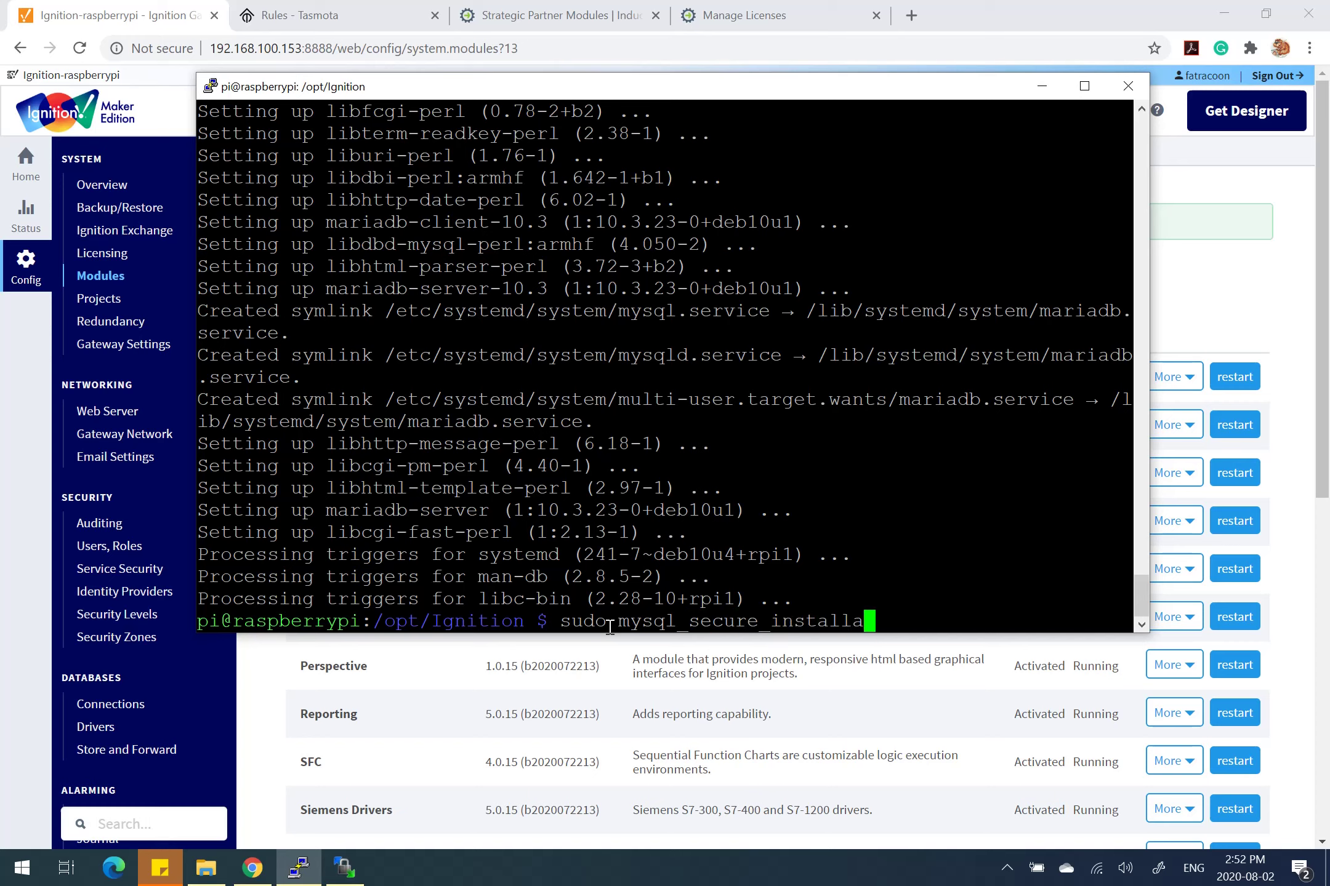
{"action": "type", "text": "tion"}
- Run mysql_secure_installation, skip the blank current password, and set a new MariaDB root password
{"action": "key", "text": "Return"}
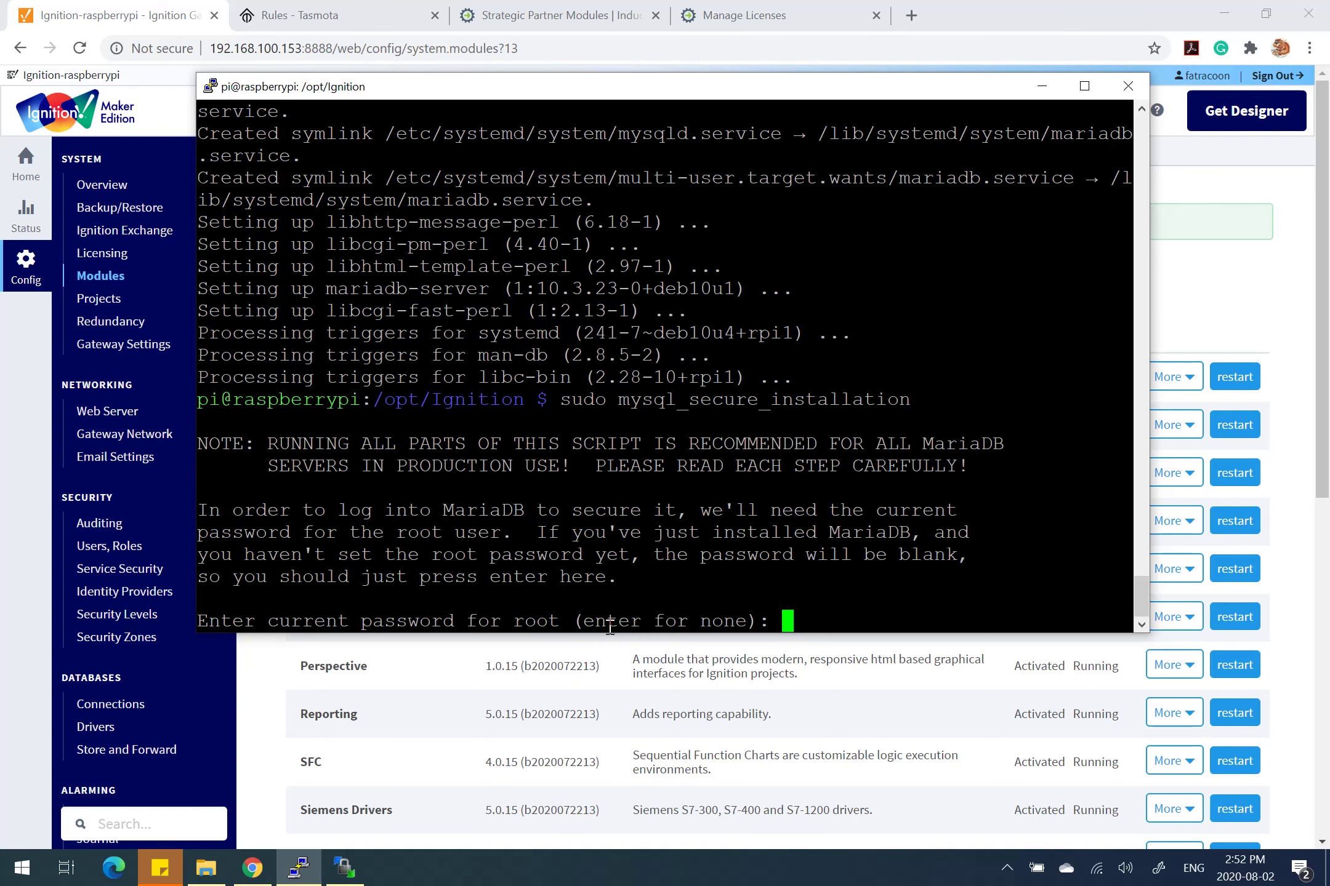
{"action": "key", "text": "Return"}
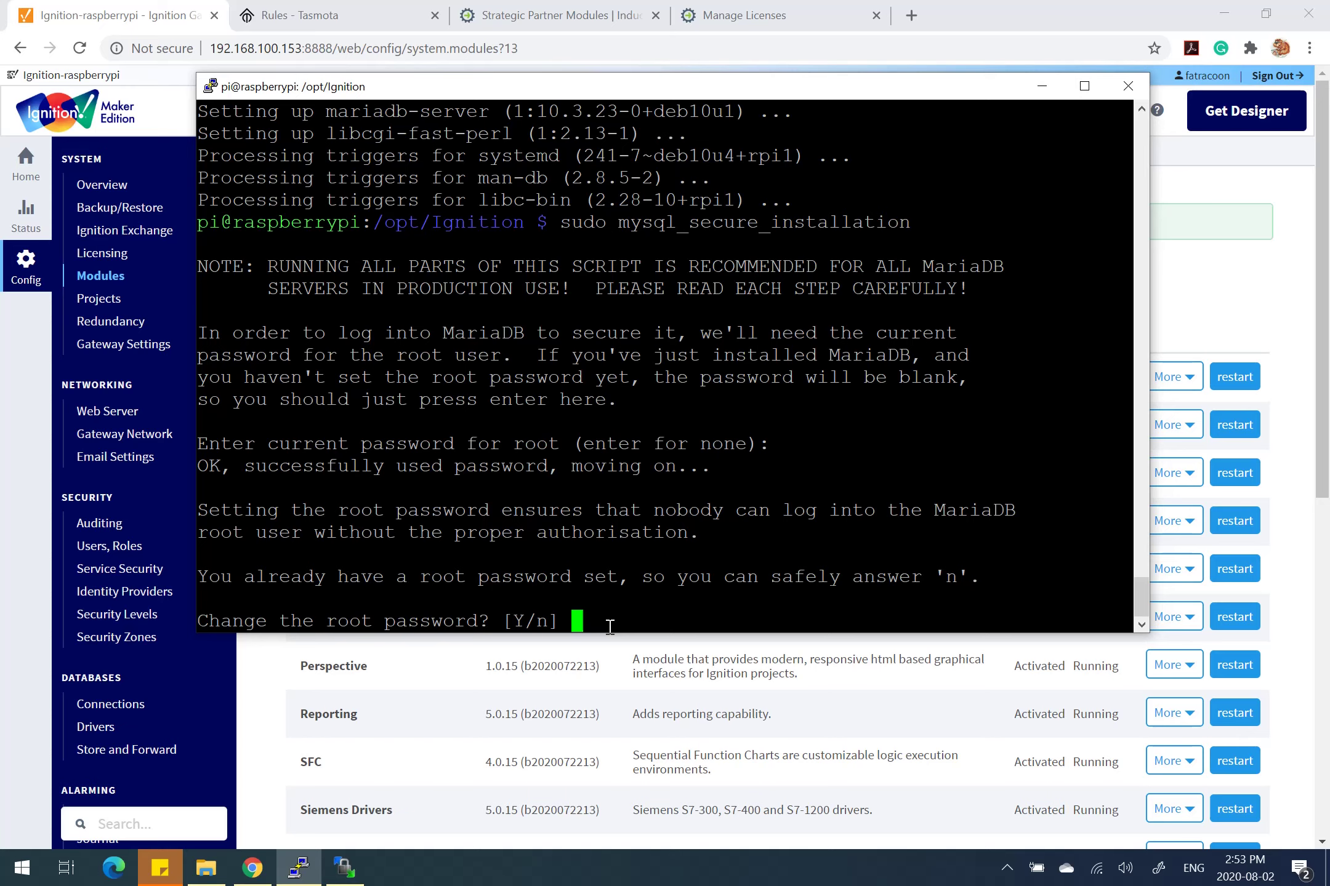
{"action": "type", "text": "y"}
{"action": "key", "text": "Return"}
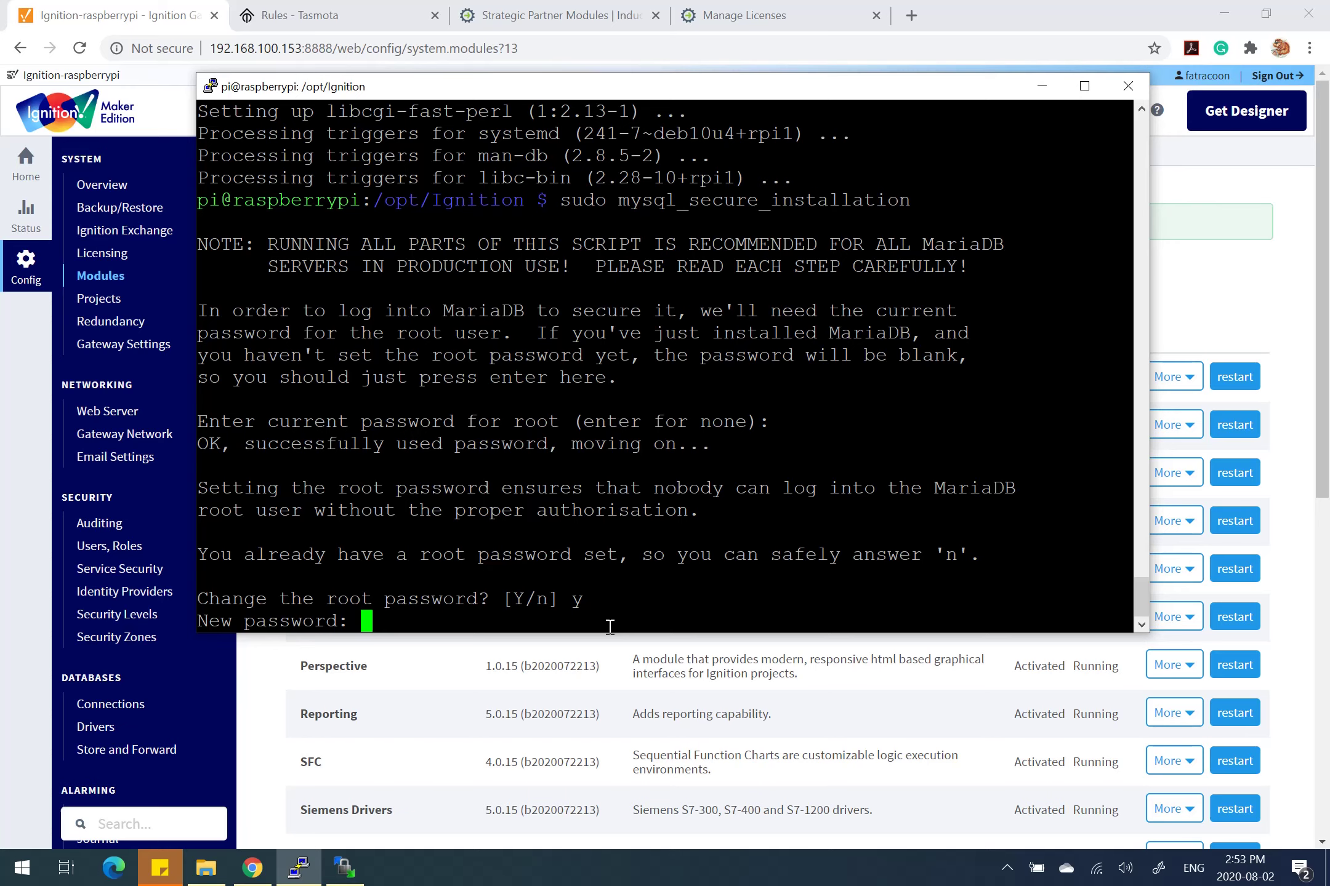
{"action": "key", "text": "Return"}
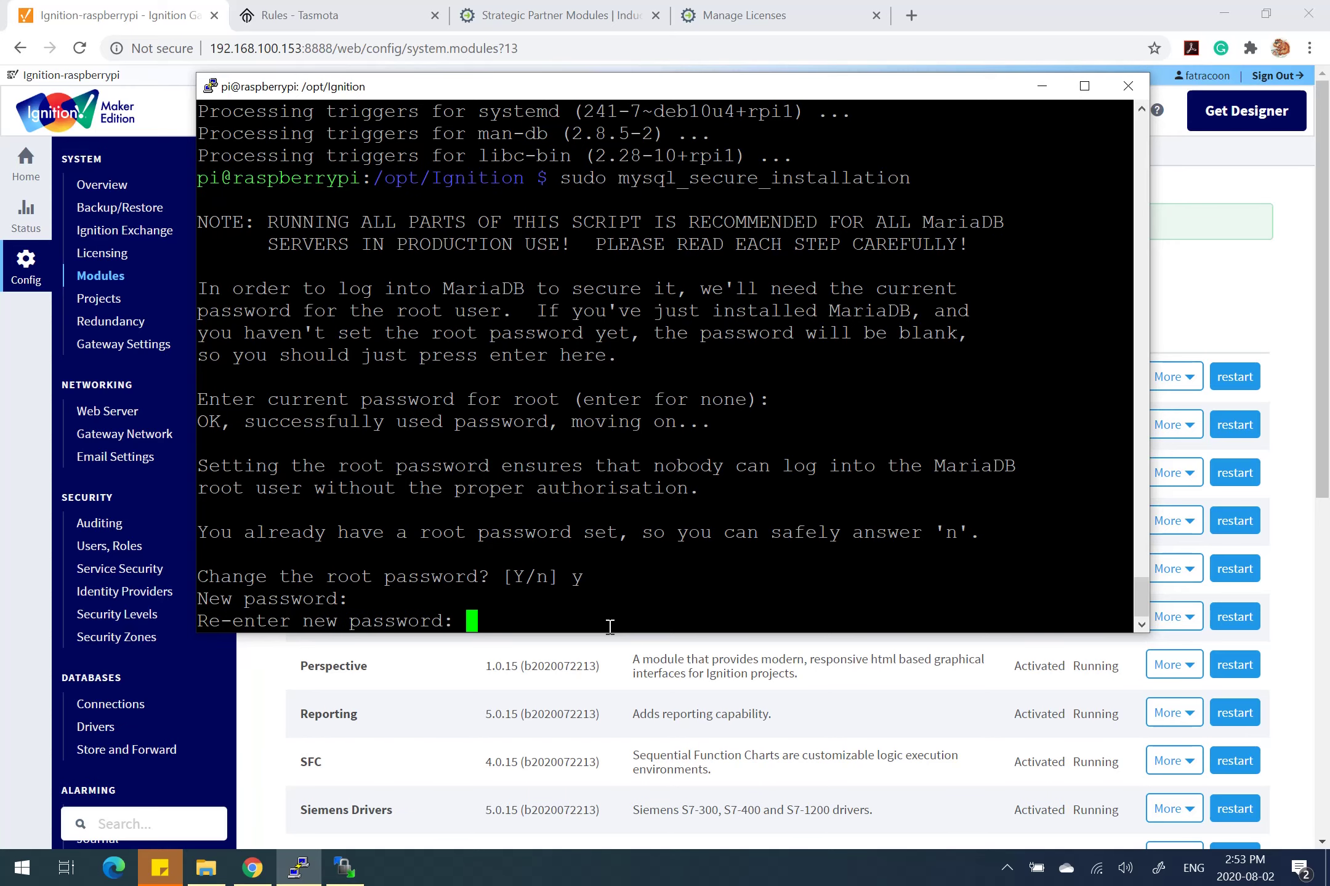
{"action": "key", "text": "Return"}
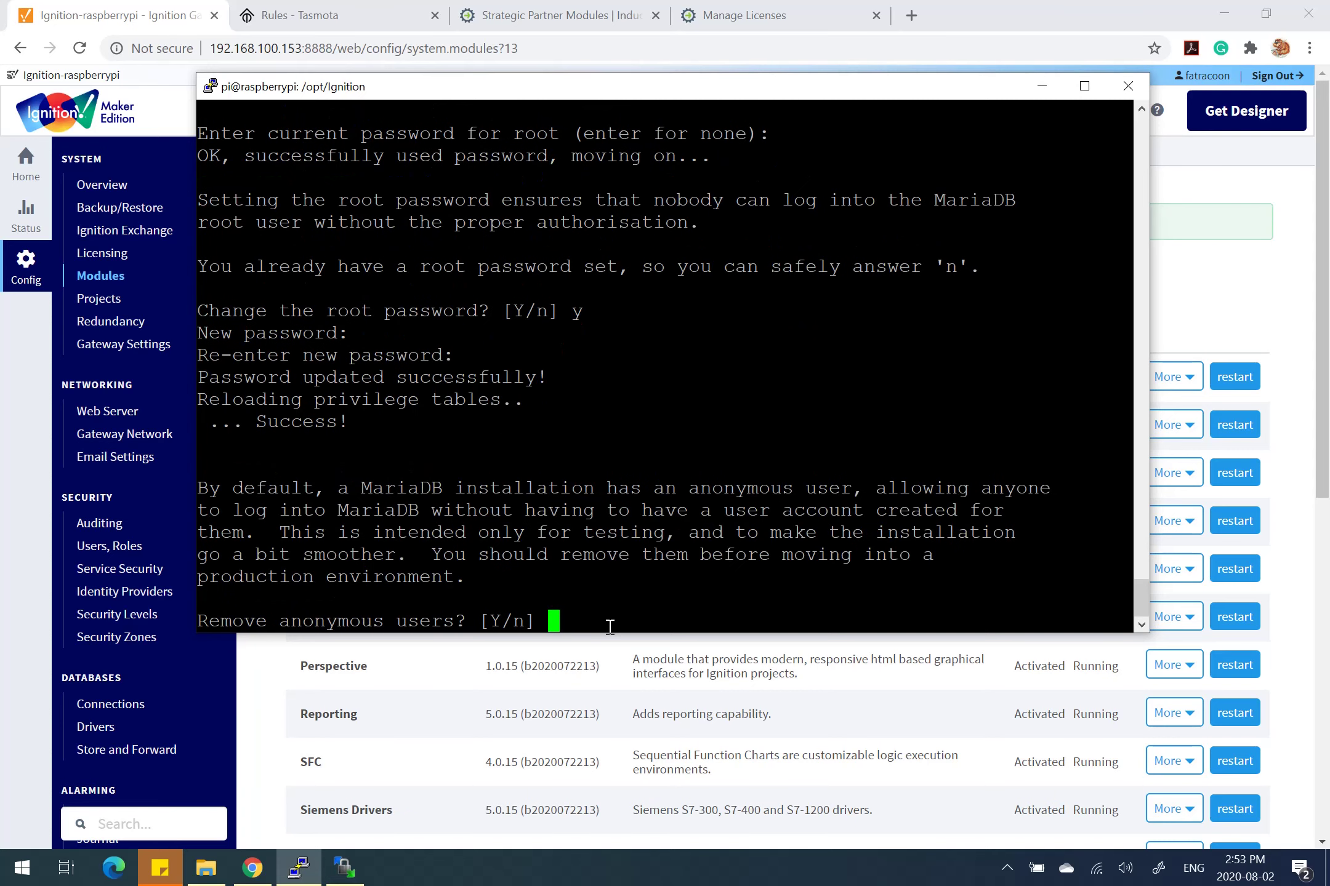
- Answer 'y' to remove anonymous users, block remote root login, drop the test database, and reload privileges
{"action": "type", "text": "y"}
{"action": "key", "text": "Return"}
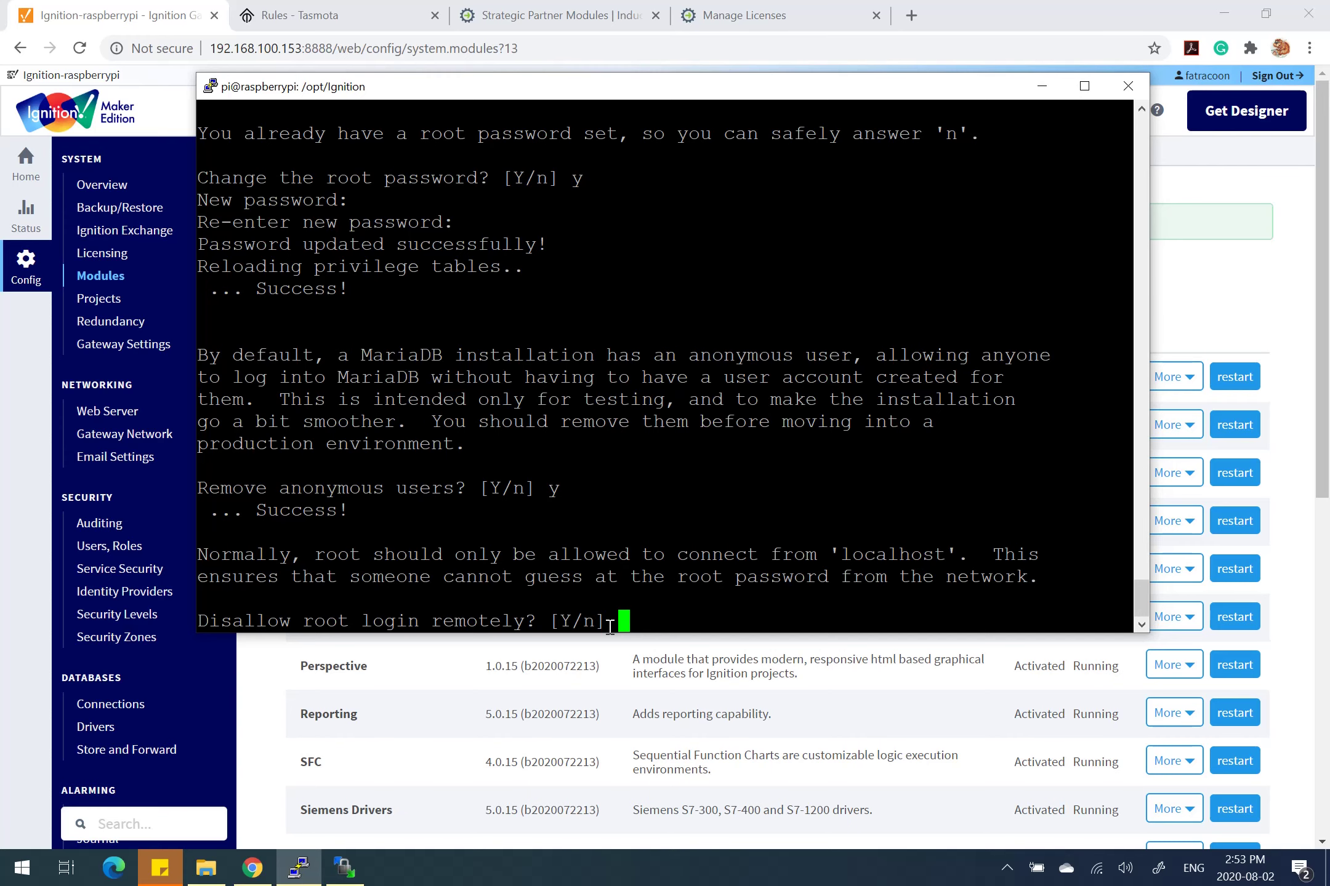
{"action": "type", "text": "y"}
{"action": "key", "text": "Return"}
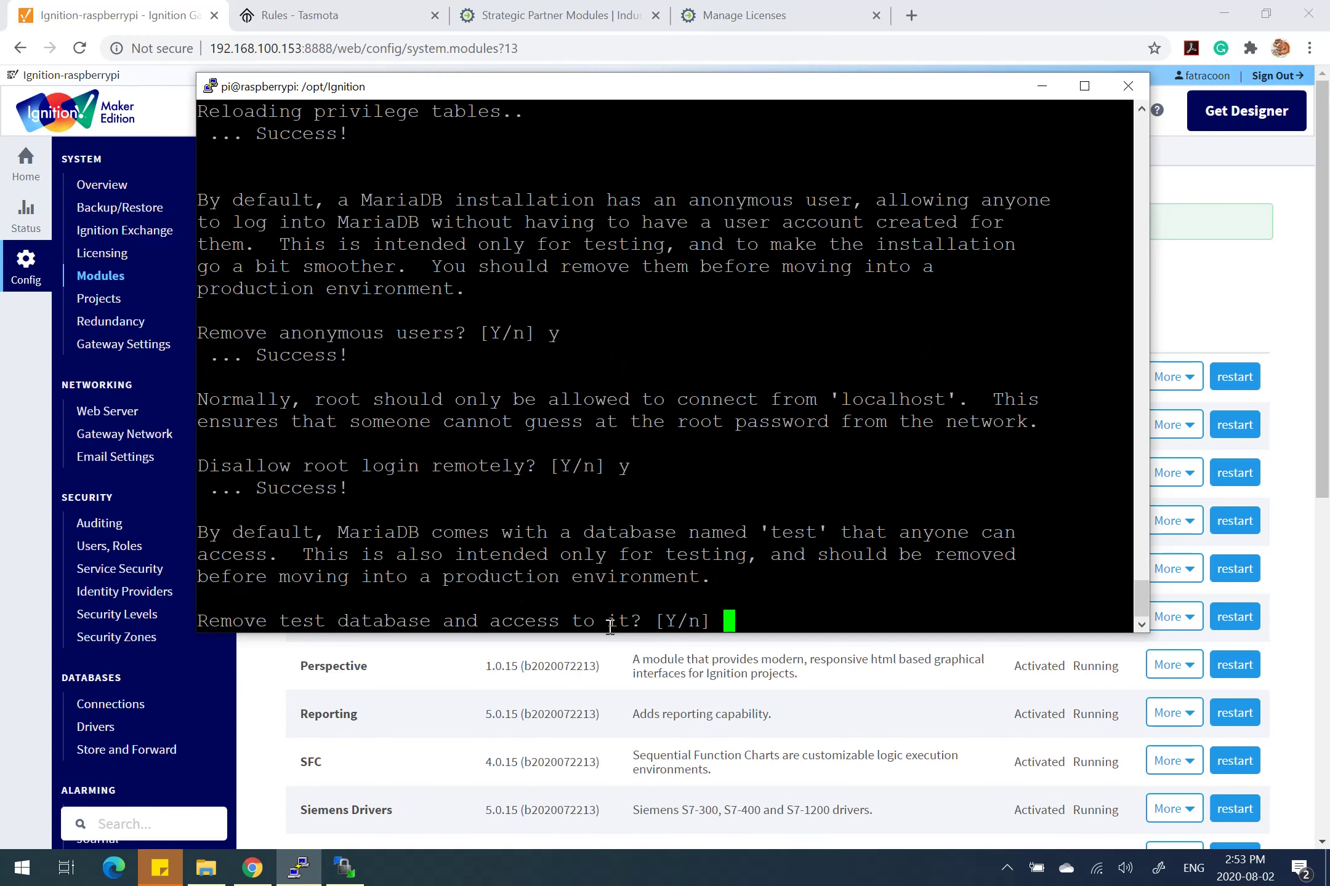
{"action": "type", "text": "y"}
{"action": "key", "text": "Return"}
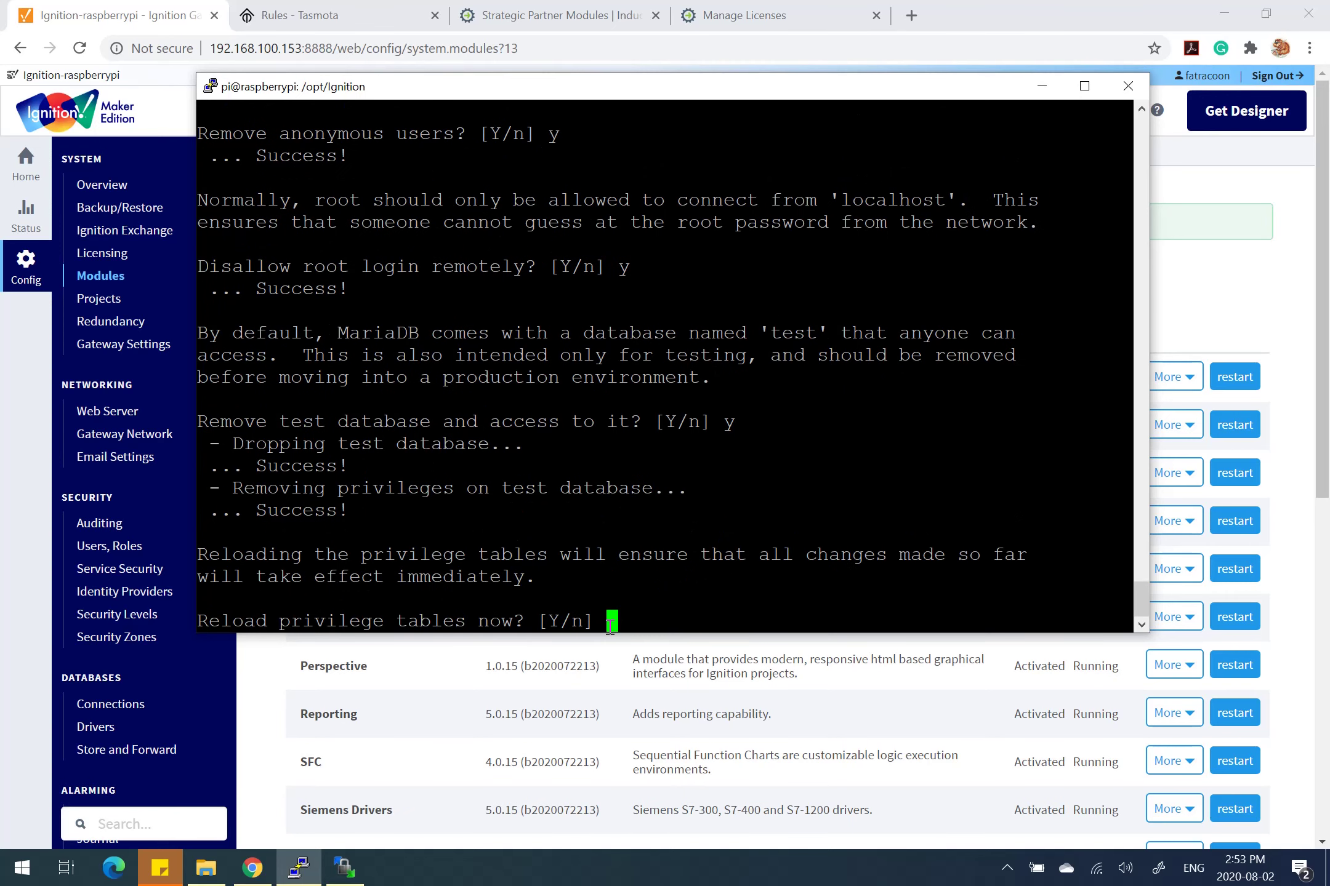
{"action": "type", "text": "y"}
{"action": "key", "text": "Return"}
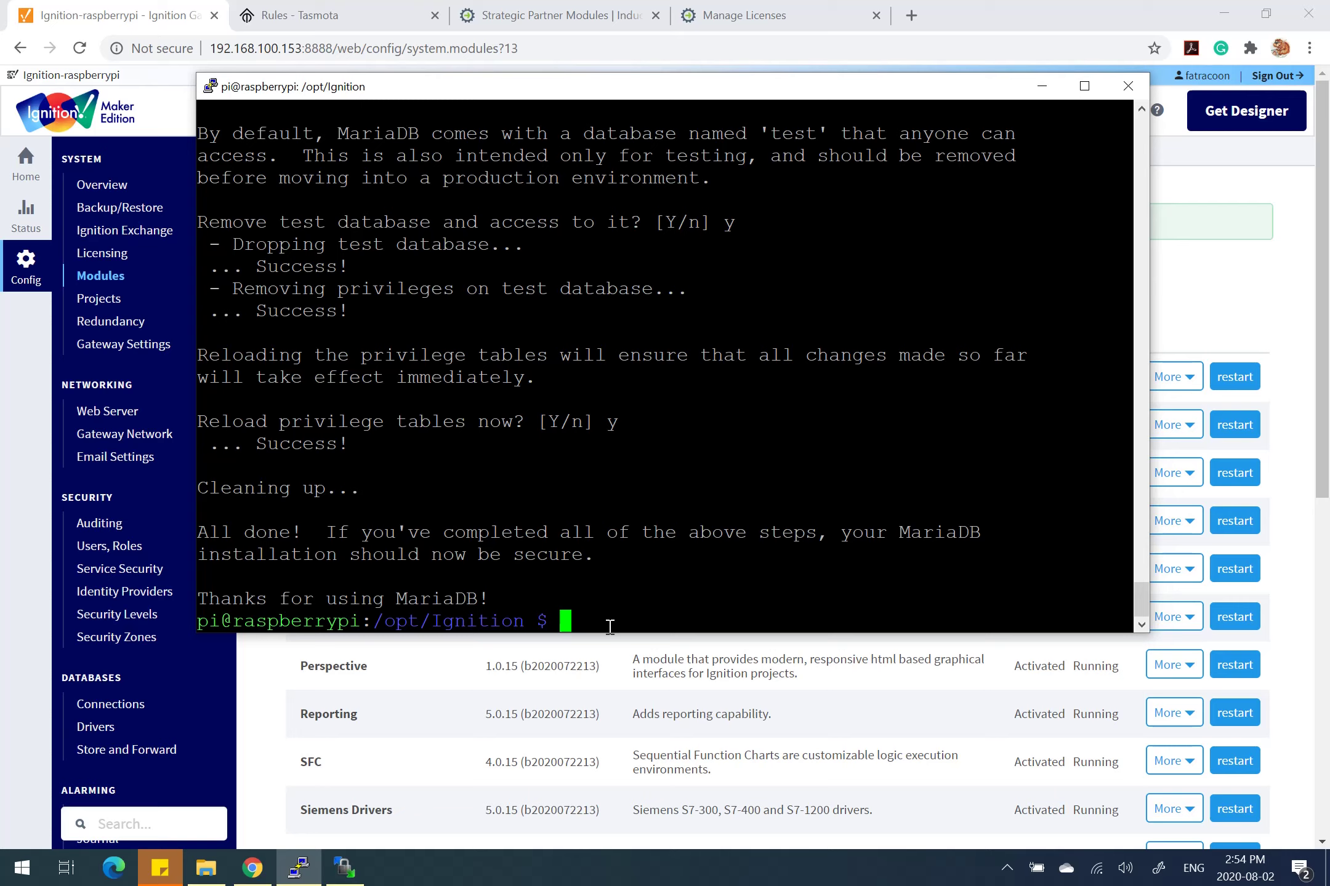
- Log into MariaDB as root with 'sudo mysql -uroot -p' and create the database 'ignition'
{"action": "type", "text": "sudo mysql -uroot"}
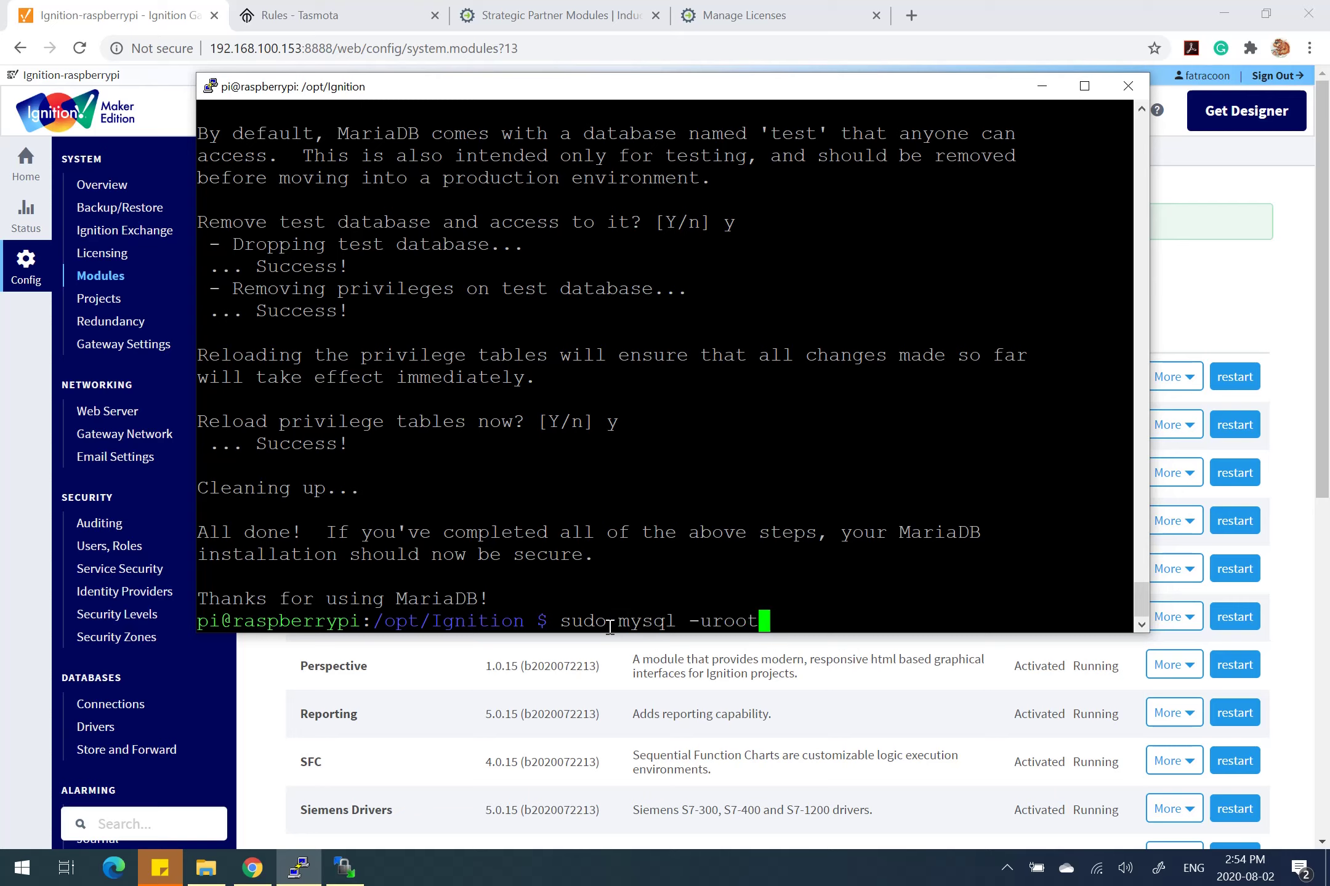
{"action": "type", "text": " -p"}
{"action": "key", "text": "Return"}
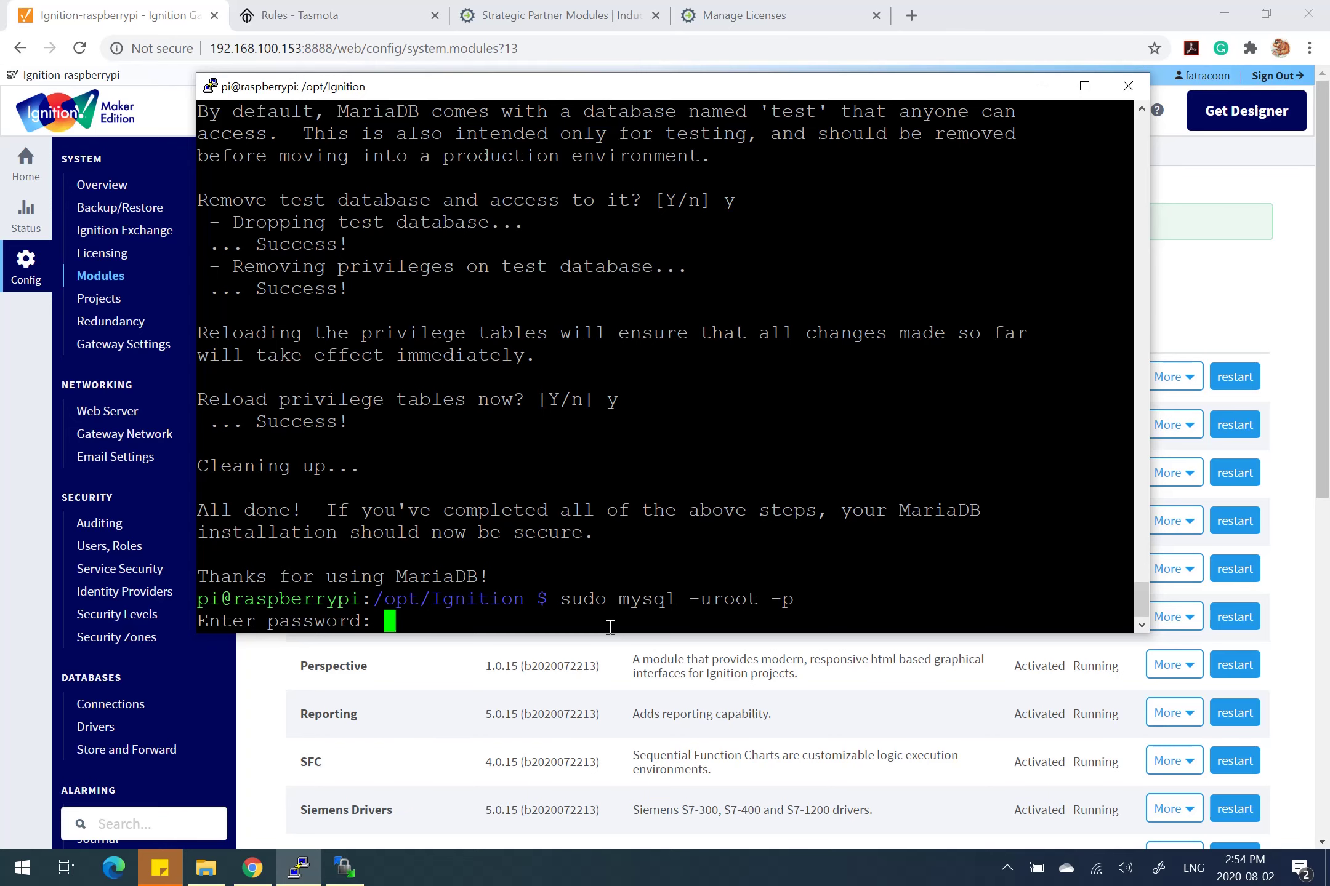
{"action": "key", "text": "Return"}
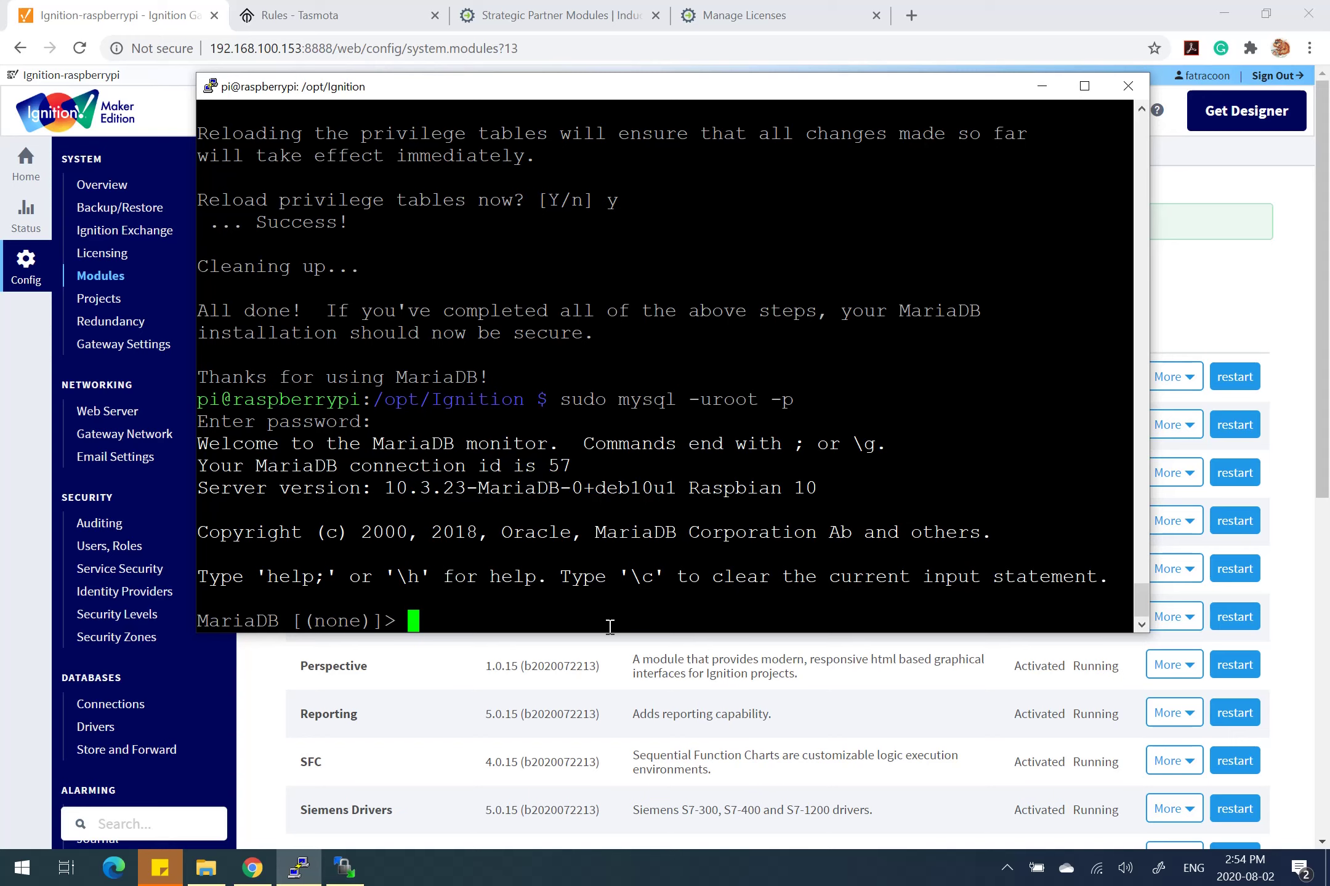
{"action": "type", "text": "create database"}
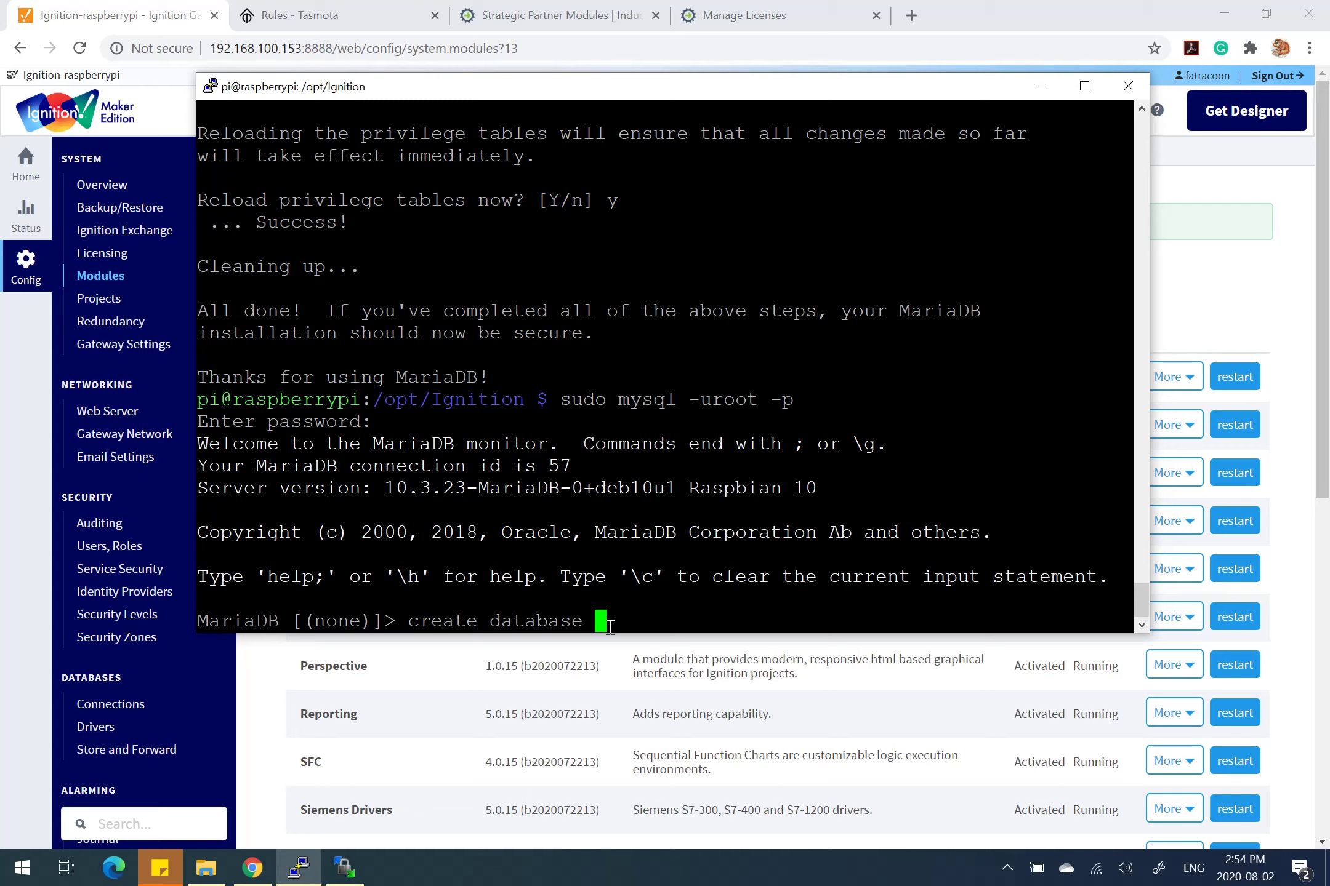
{"action": "type", "text": " ignition;"}
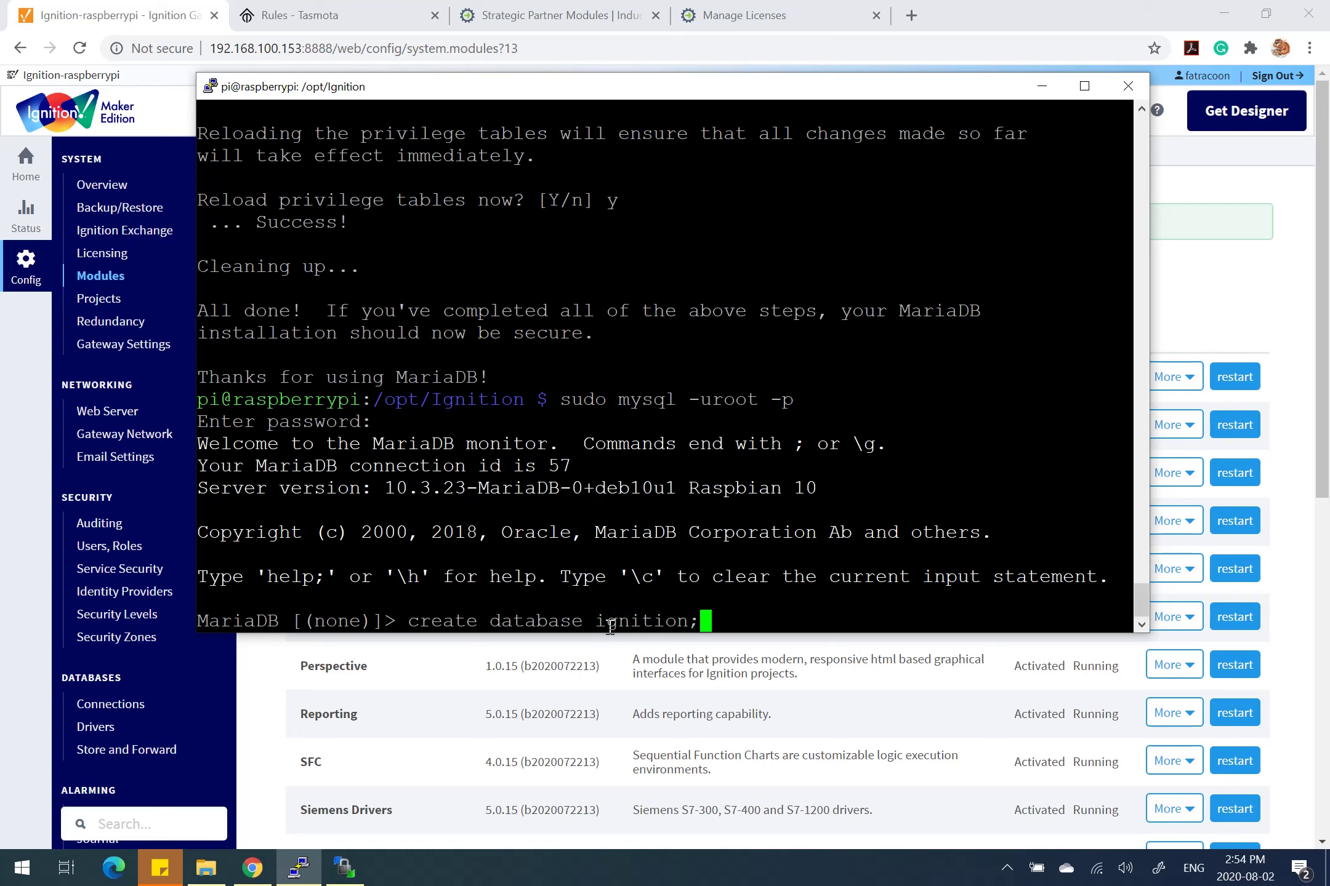
{"action": "key", "text": "Return"}
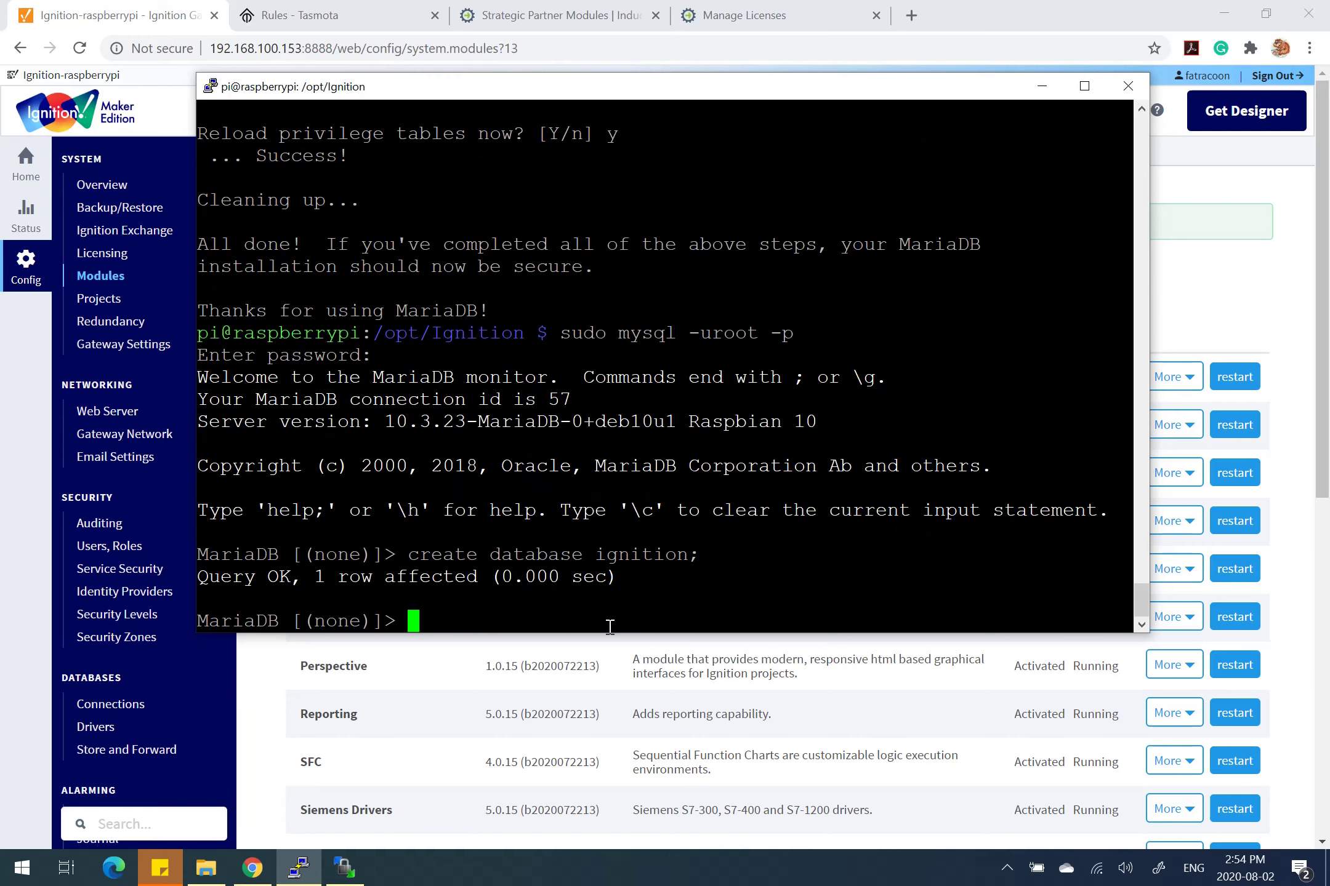
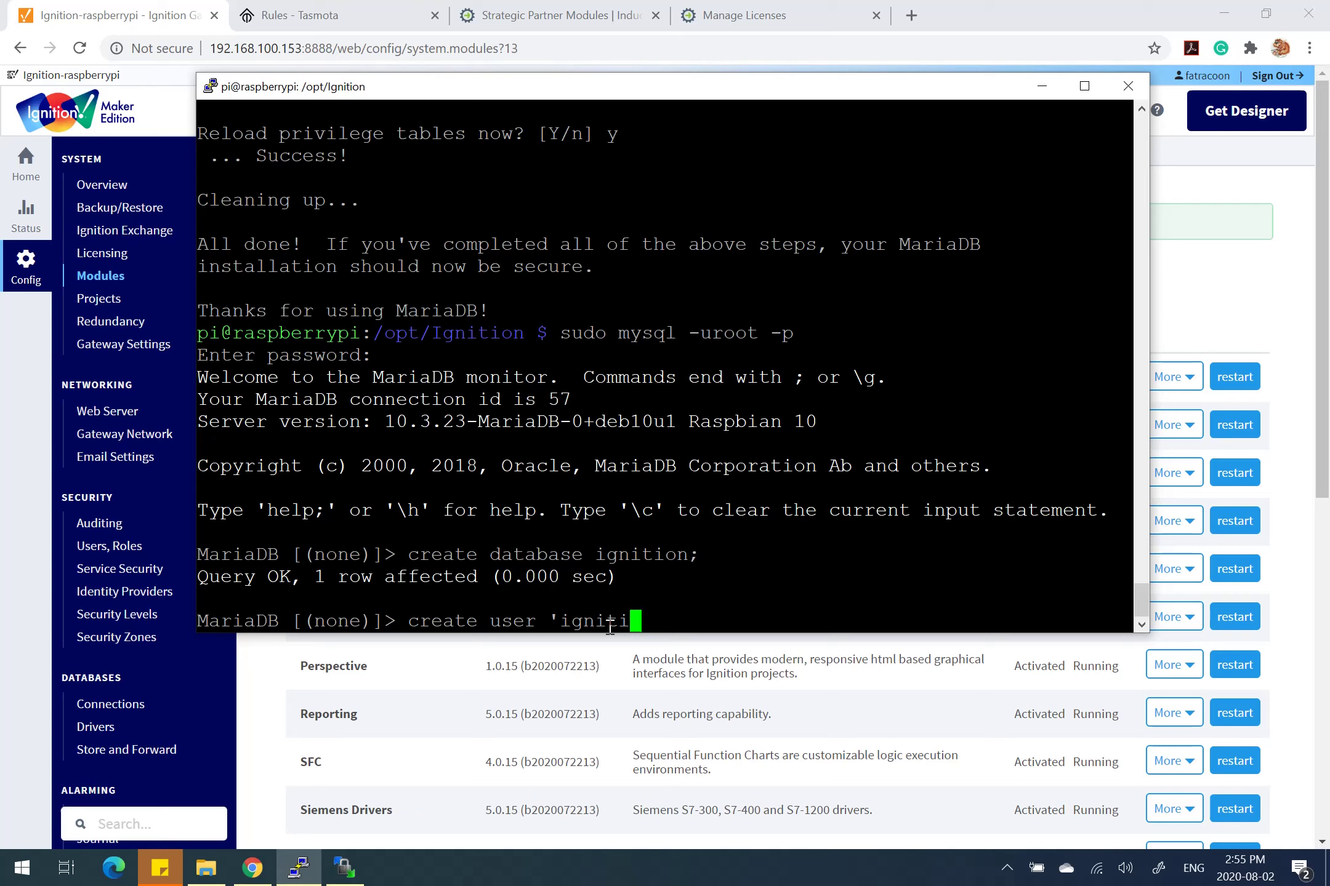
- Enter a create user statement for 'igniti'@'localhost' with its password, which fails with a syntax error
{"action": "key", "text": "BackSpace"}
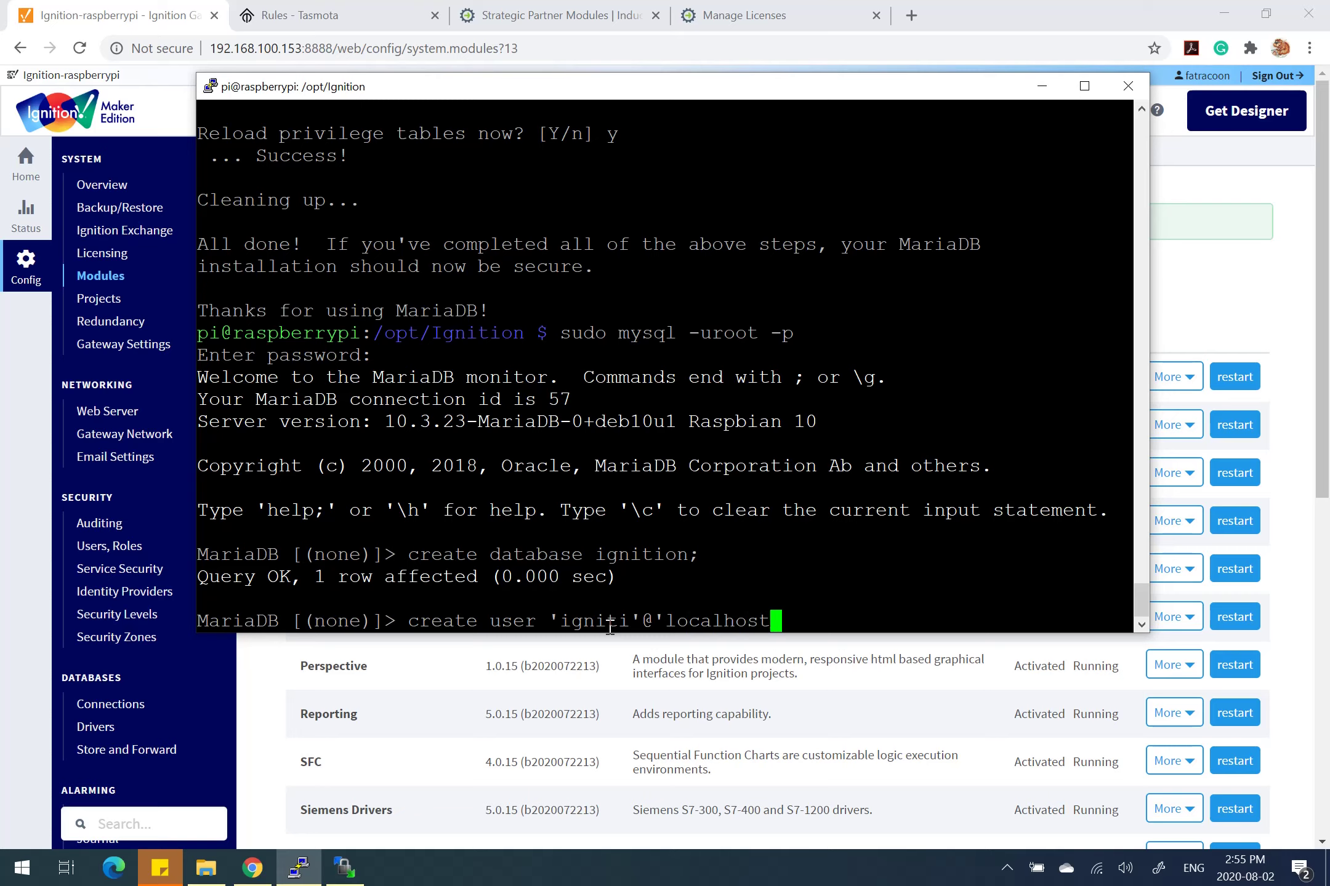
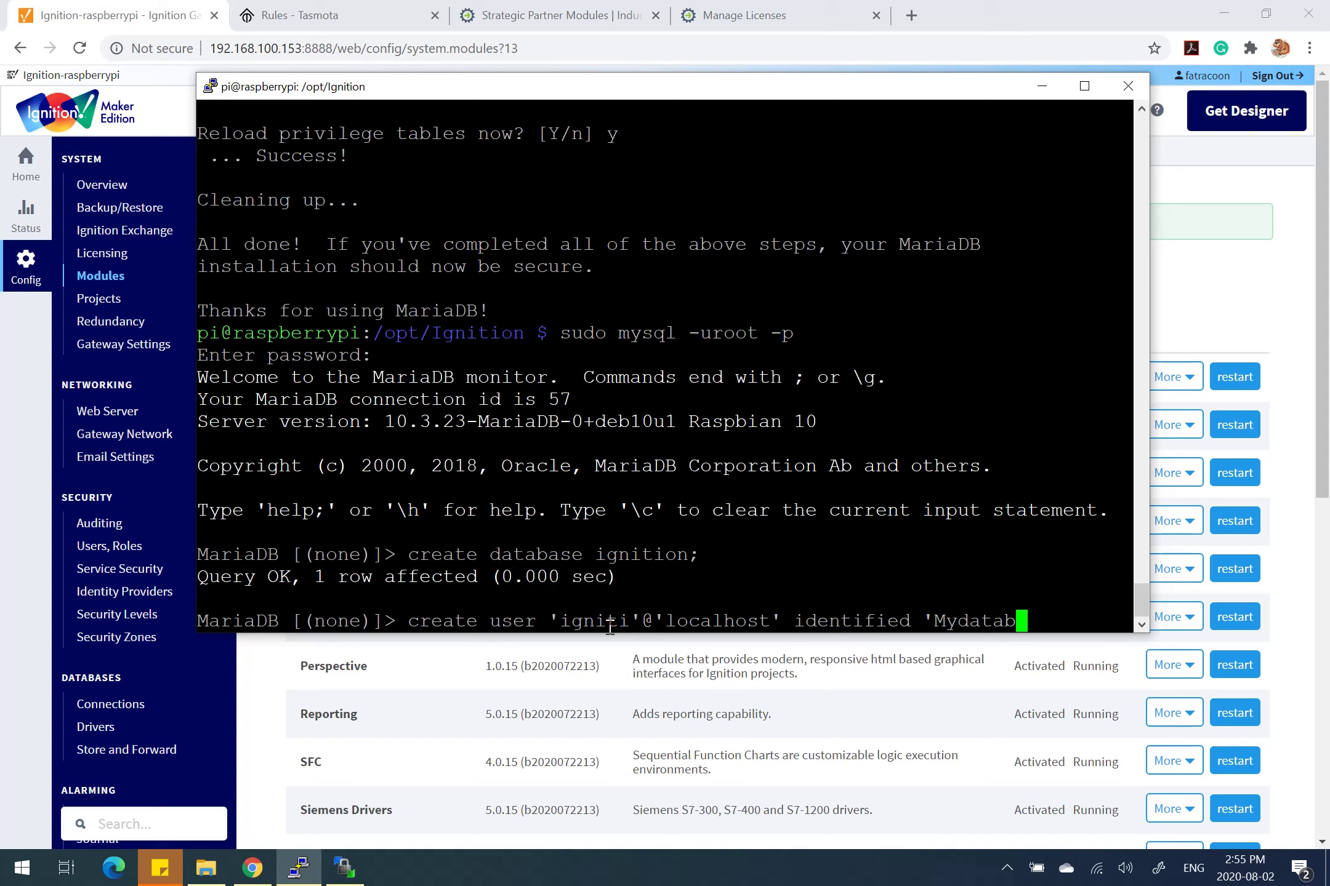
{"action": "key", "text": "BackSpace"}
{"action": "key", "text": "BackSpace"}
{"action": "key", "text": "BackSpace"}
{"action": "key", "text": "BackSpace"}
{"action": "key", "text": "BackSpace"}
{"action": "key", "text": "BackSpace"}
{"action": "key", "text": "BackSpace"}
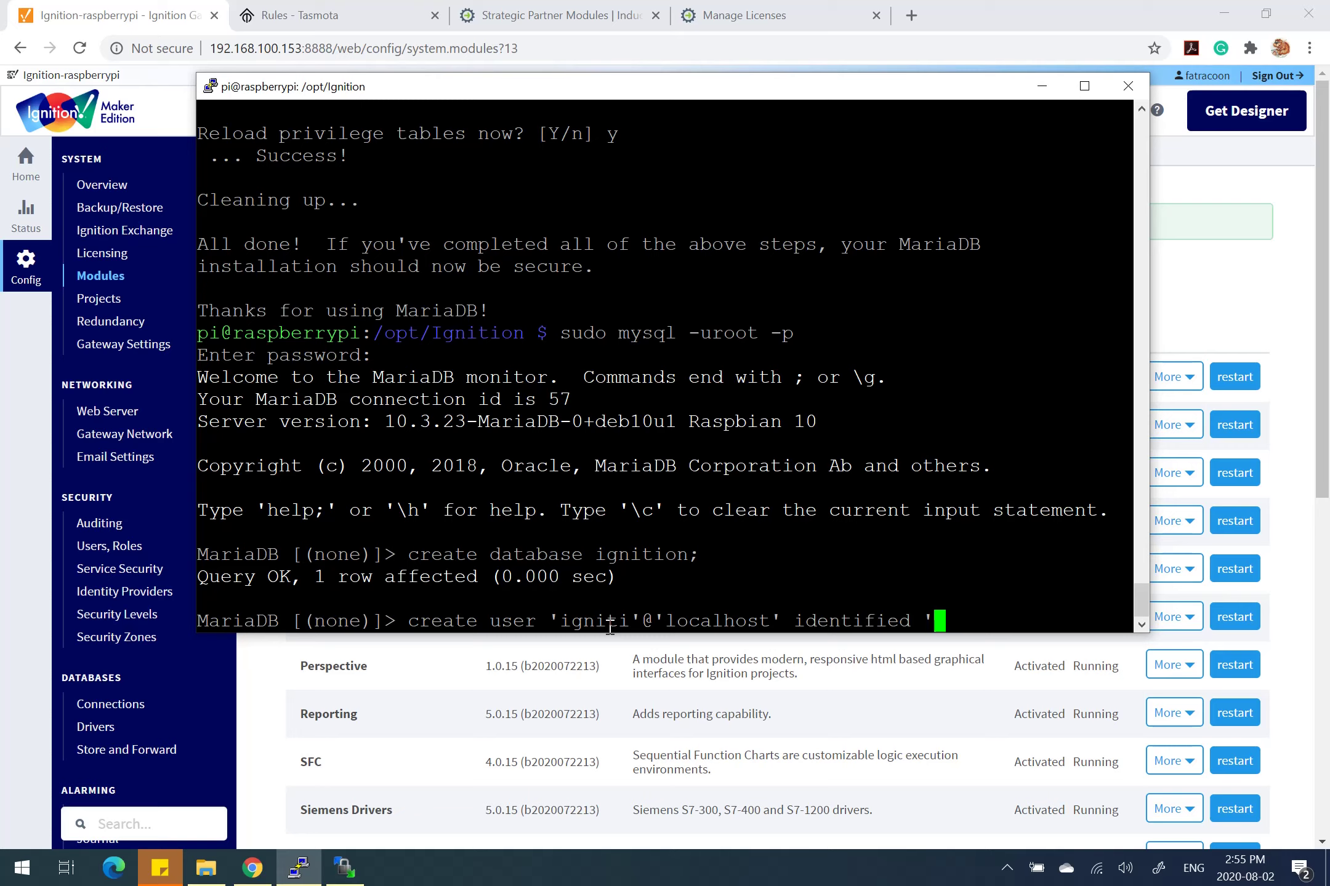
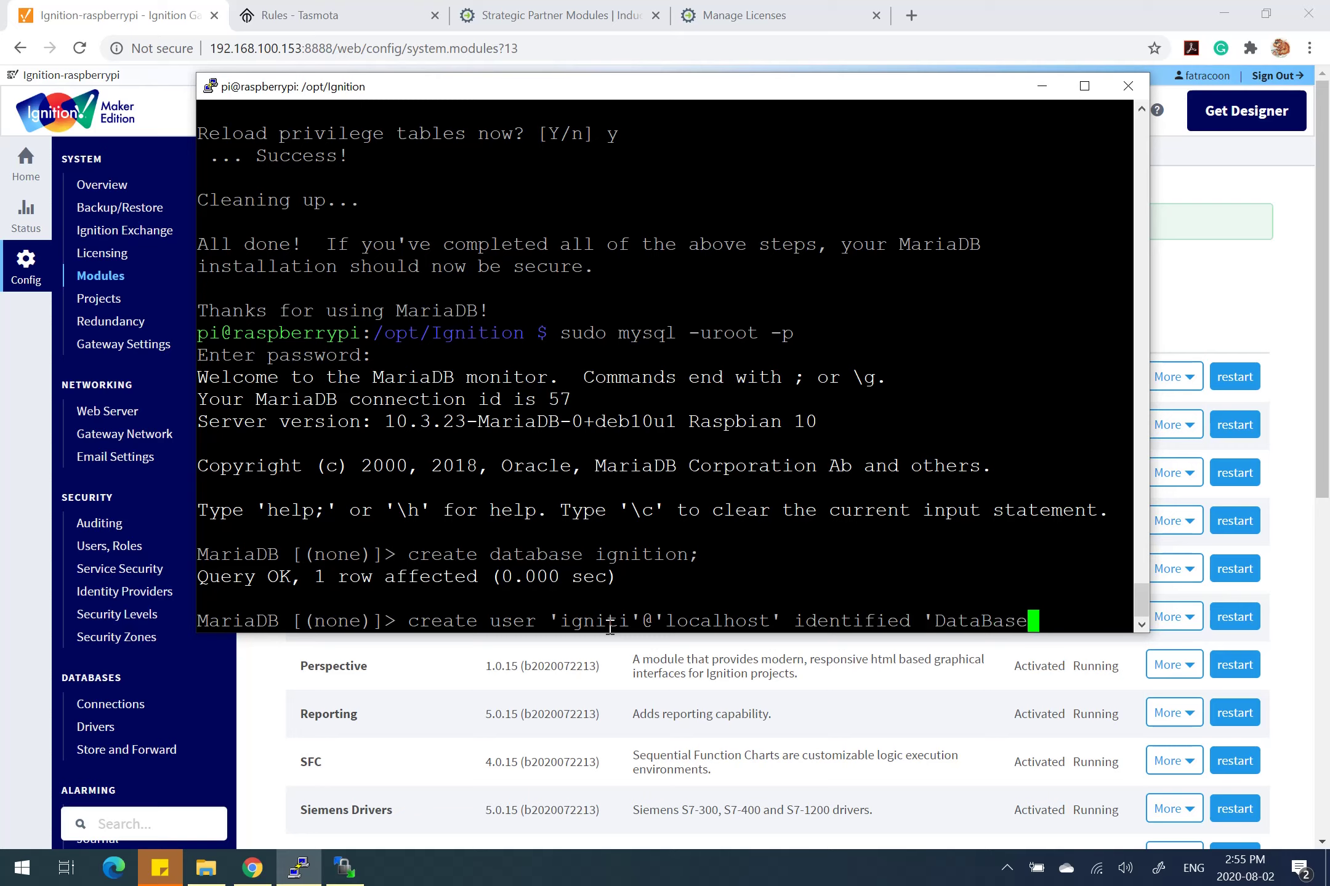
{"action": "key", "text": "Return"}
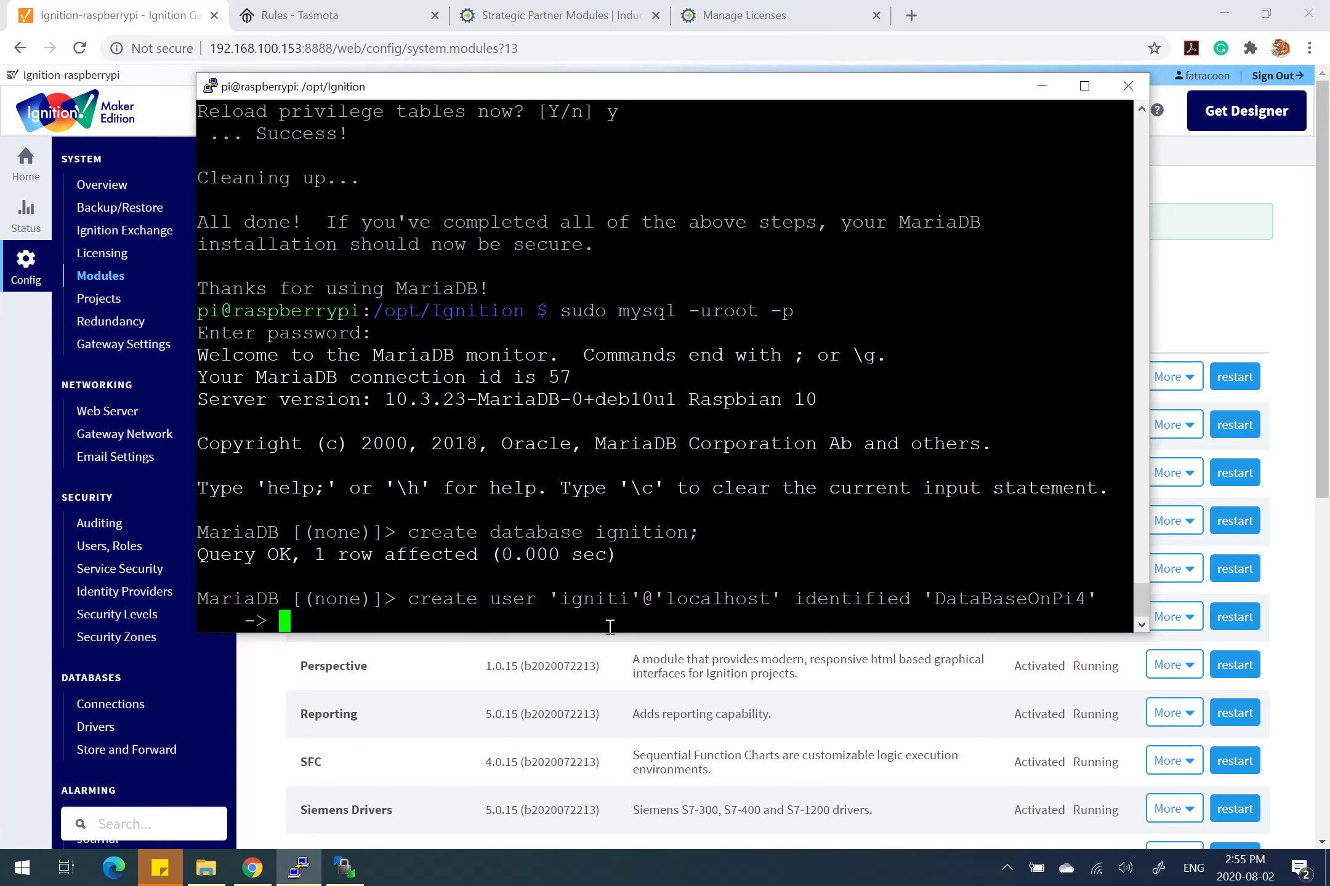
{"action": "key", "text": "Return"}
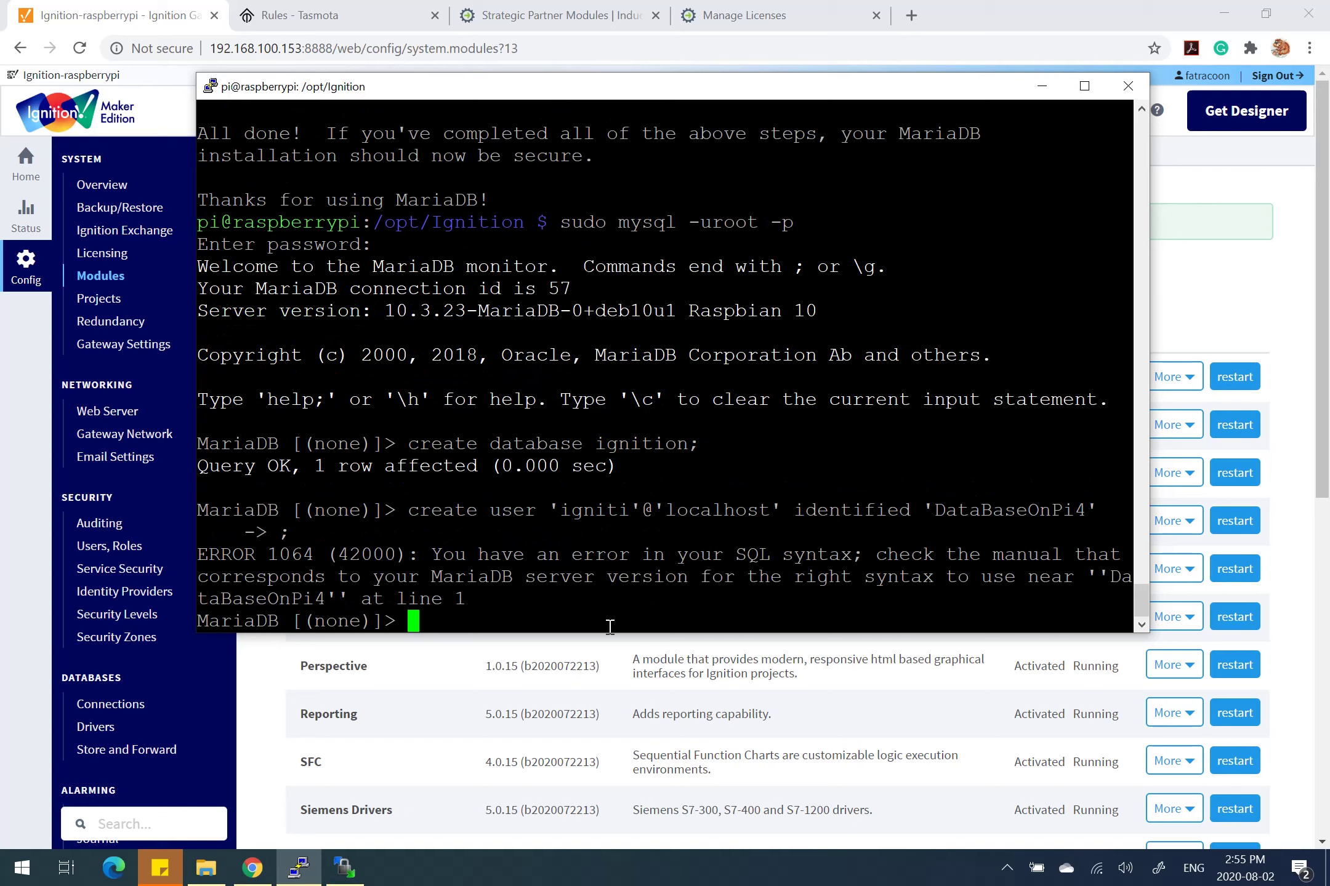
- Recall the failed statement, insert 'by' before the password, and rerun it to create the user
{"action": "key", "text": "Up"}
{"action": "key", "text": "Left"}
{"action": "key", "text": "Left"}
{"action": "key", "text": "Left"}
{"action": "key", "text": "Left"}
{"action": "key", "text": "Left"}
{"action": "key", "text": "Left"}
{"action": "key", "text": "Left"}
{"action": "key", "text": "Left"}
{"action": "key", "text": "Left"}
{"action": "key", "text": "Left"}
{"action": "key", "text": "Left"}
{"action": "key", "text": "Left"}
{"action": "key", "text": "Left"}
{"action": "key", "text": "Left"}
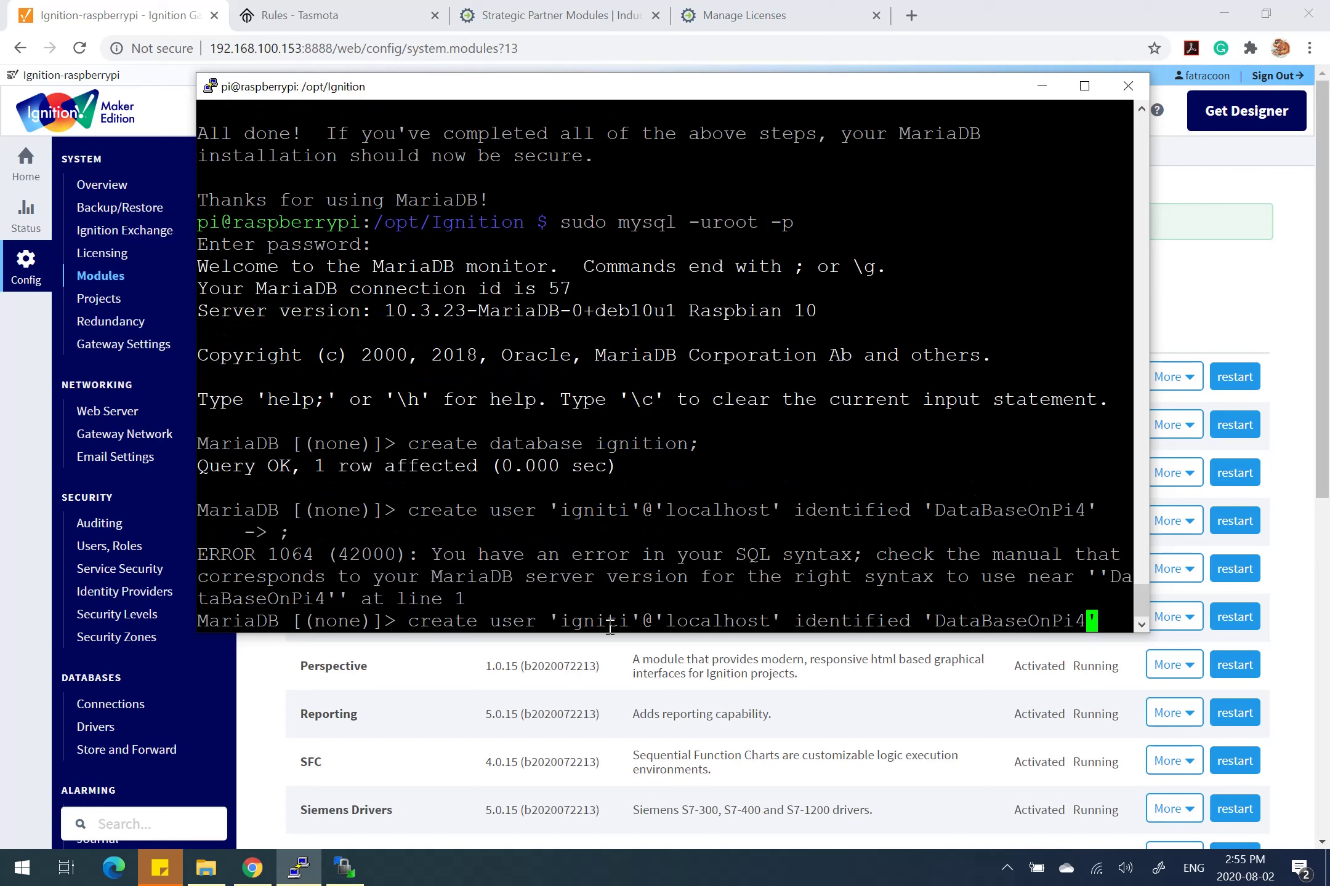
{"action": "key", "text": "Left"}
{"action": "type", "text": "by"}
{"action": "key", "text": "Right"}
{"action": "key", "text": "Right"}
{"action": "key", "text": "Right"}
{"action": "key", "text": "Right"}
{"action": "key", "text": "Right"}
{"action": "key", "text": "Right"}
{"action": "key", "text": "Right"}
{"action": "key", "text": "Right"}
{"action": "key", "text": "Right"}
{"action": "key", "text": "Right"}
{"action": "key", "text": "Right"}
{"action": "key", "text": "Right"}
{"action": "key", "text": "Right"}
{"action": "key", "text": "Right"}
{"action": "key", "text": "Right"}
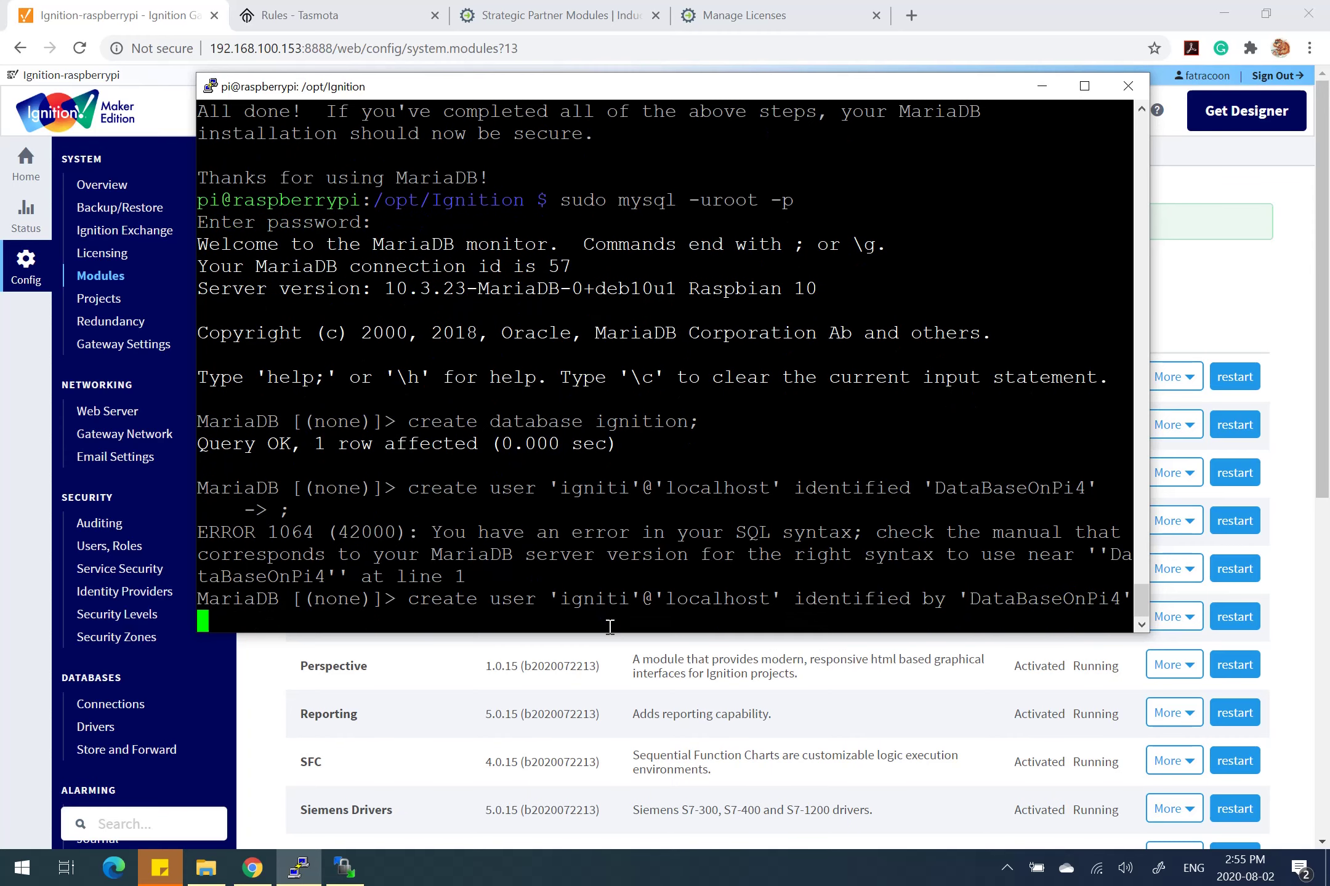
{"action": "key", "text": "Left"}
{"action": "key", "text": "Right"}
{"action": "type", "text": ";"}
{"action": "key", "text": "Return"}
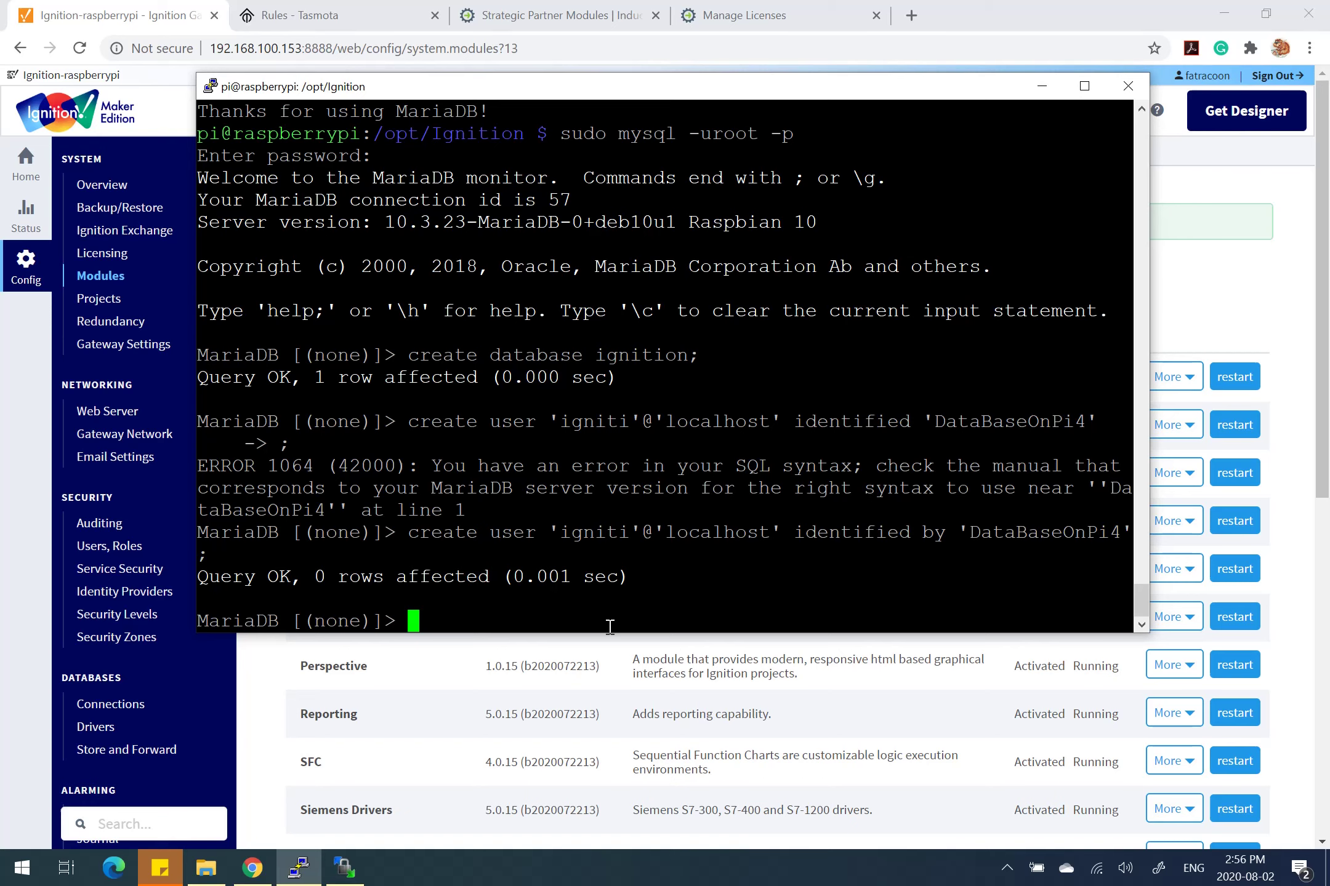
- Grant 'igniti'@'localhost' all privileges on ignition.* and then flush privileges
{"action": "type", "text": "grant all priv"}
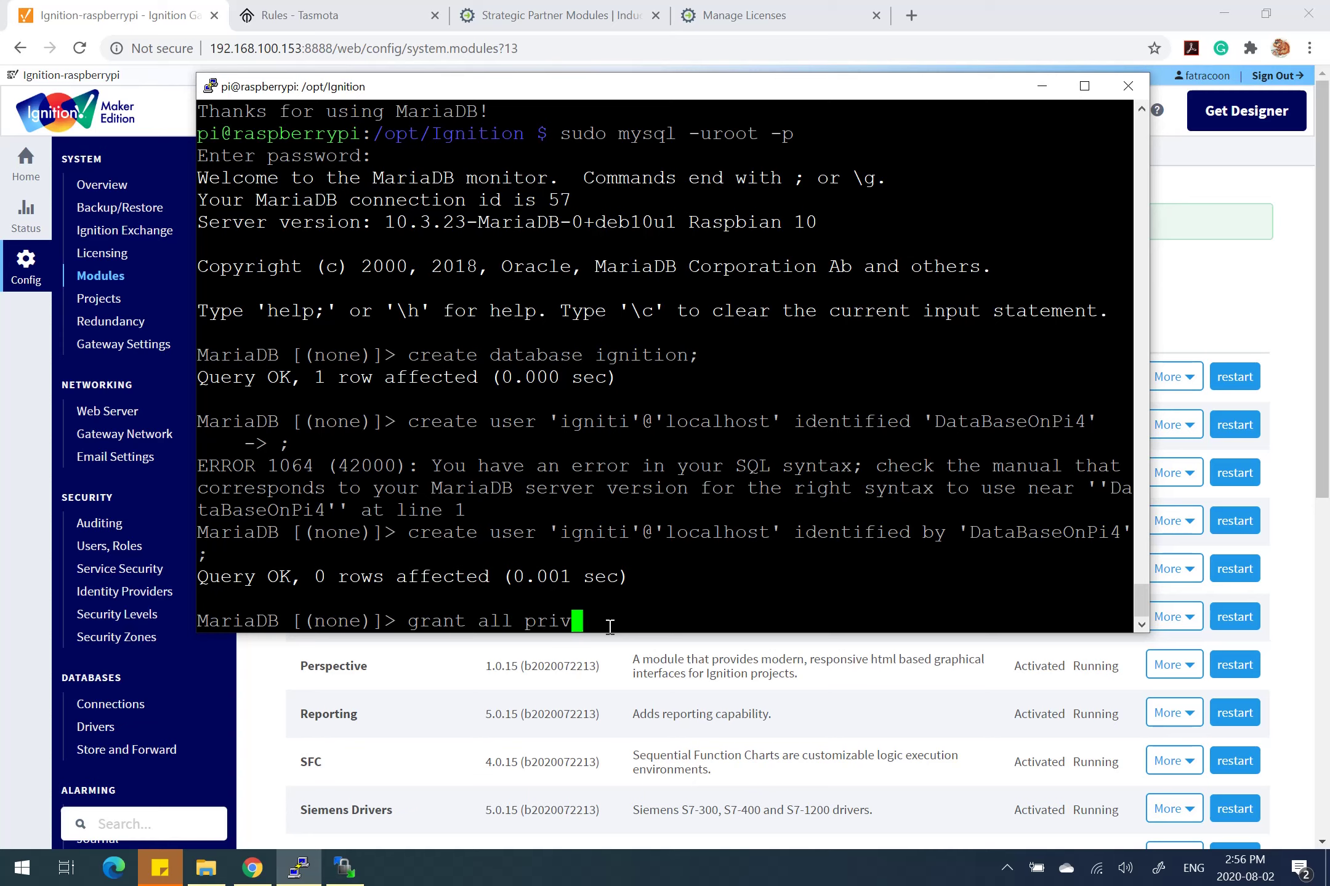
{"action": "type", "text": "ileges on i"}
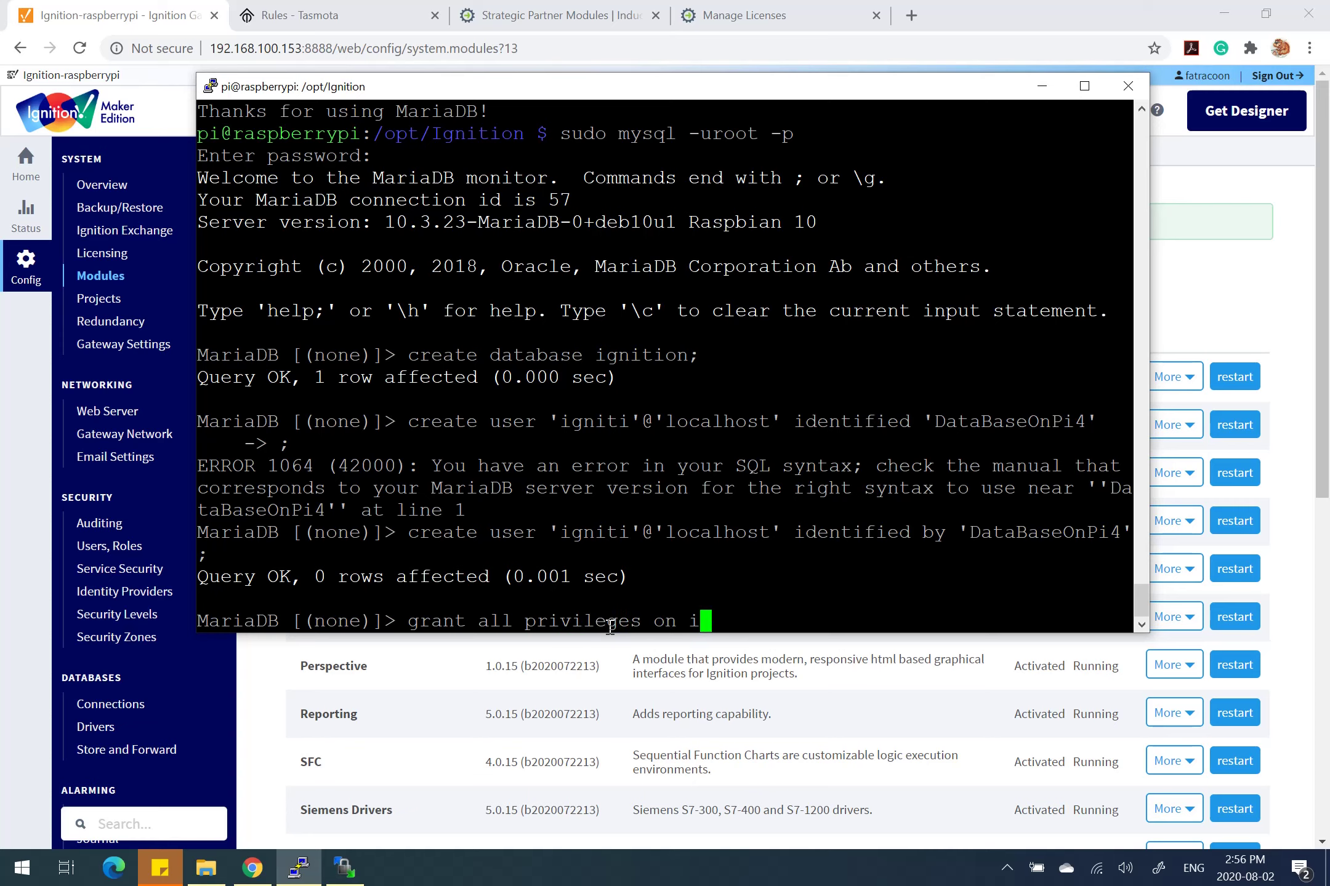
{"action": "type", "text": "gnition.*"}
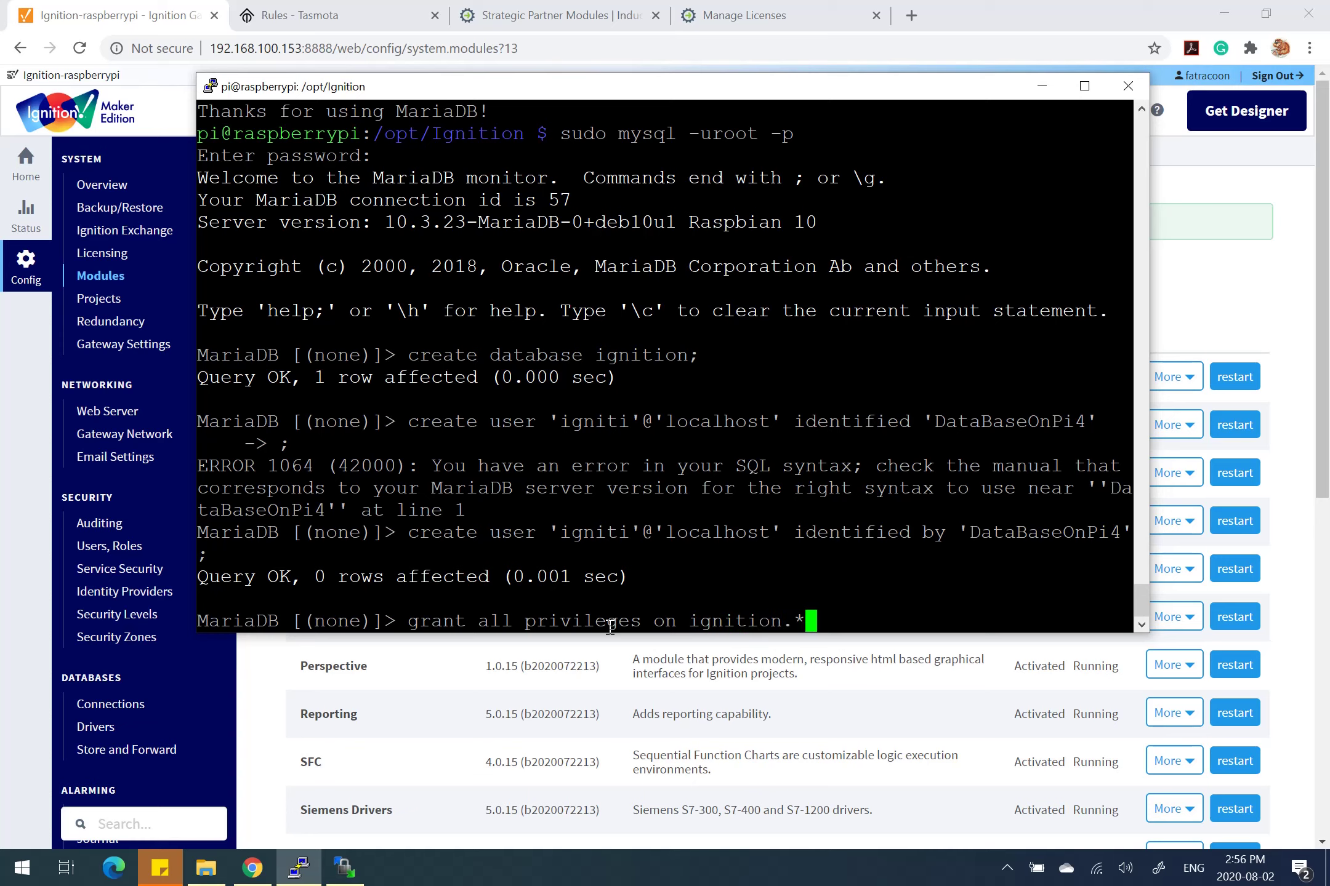
{"action": "type", "text": " to ignit"}
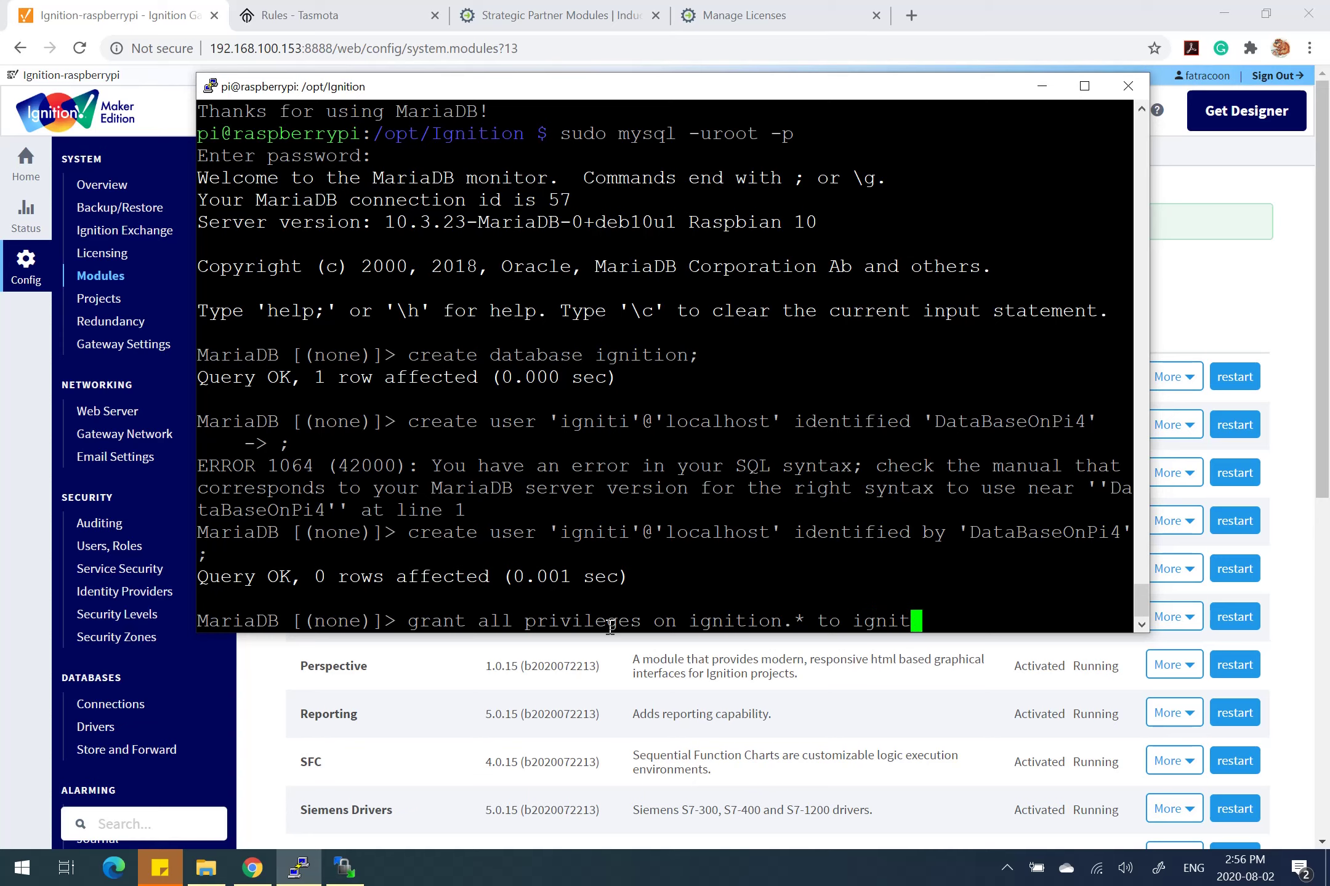
{"action": "key", "text": "BackSpace"}
{"action": "key", "text": "BackSpace"}
{"action": "key", "text": "BackSpace"}
{"action": "key", "text": "BackSpace"}
{"action": "key", "text": "BackSpace"}
{"action": "type", "text": "'igniti'@"}
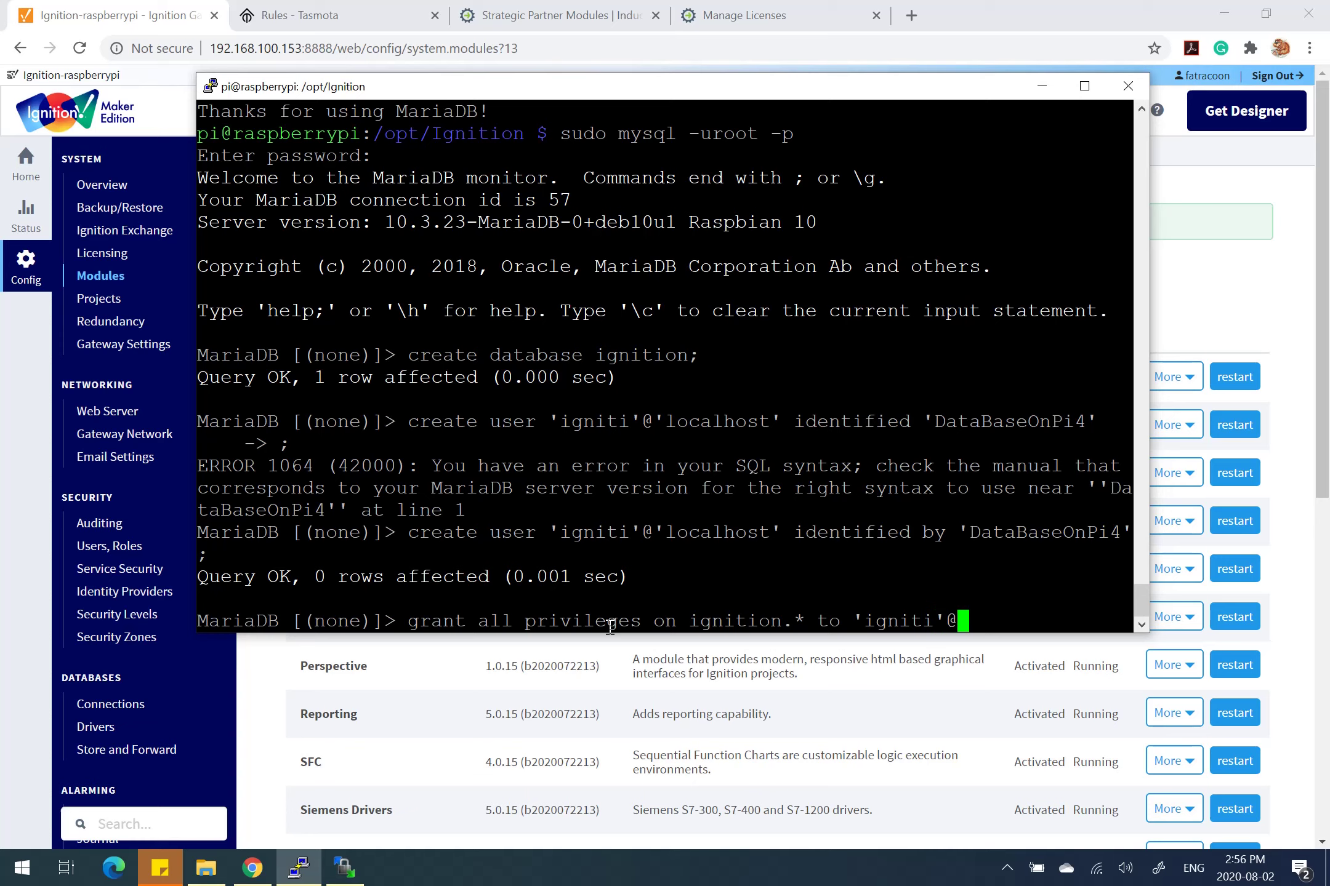
{"action": "type", "text": "localhost"}
{"action": "key", "text": "BackSpace"}
{"action": "key", "text": "BackSpace"}
{"action": "key", "text": "BackSpace"}
{"action": "key", "text": "BackSpace"}
{"action": "key", "text": "BackSpace"}
{"action": "key", "text": "BackSpace"}
{"action": "key", "text": "BackSpace"}
{"action": "key", "text": "BackSpace"}
{"action": "key", "text": "BackSpace"}
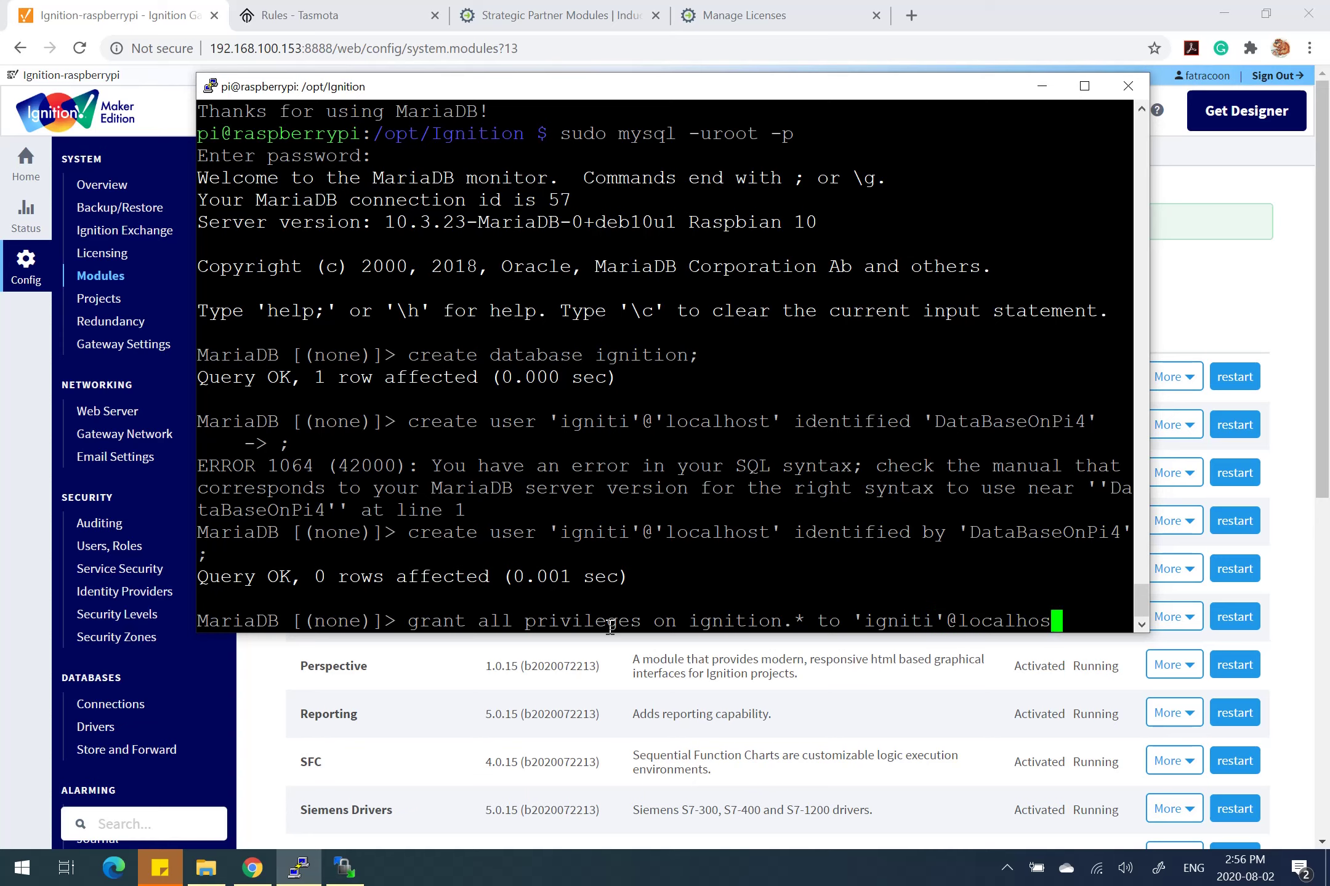
{"action": "type", "text": "'"}
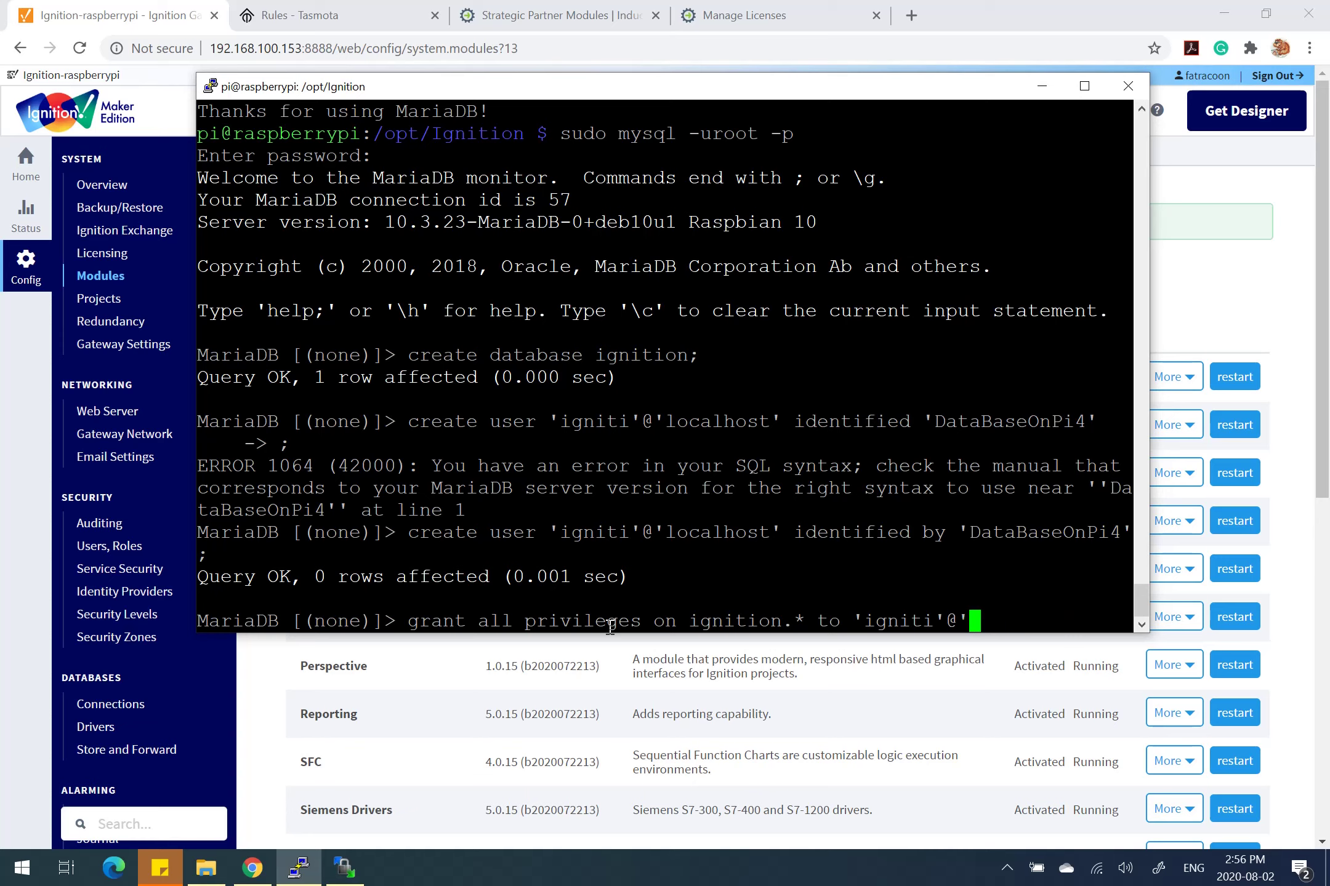
{"action": "type", "text": "localhost'"}
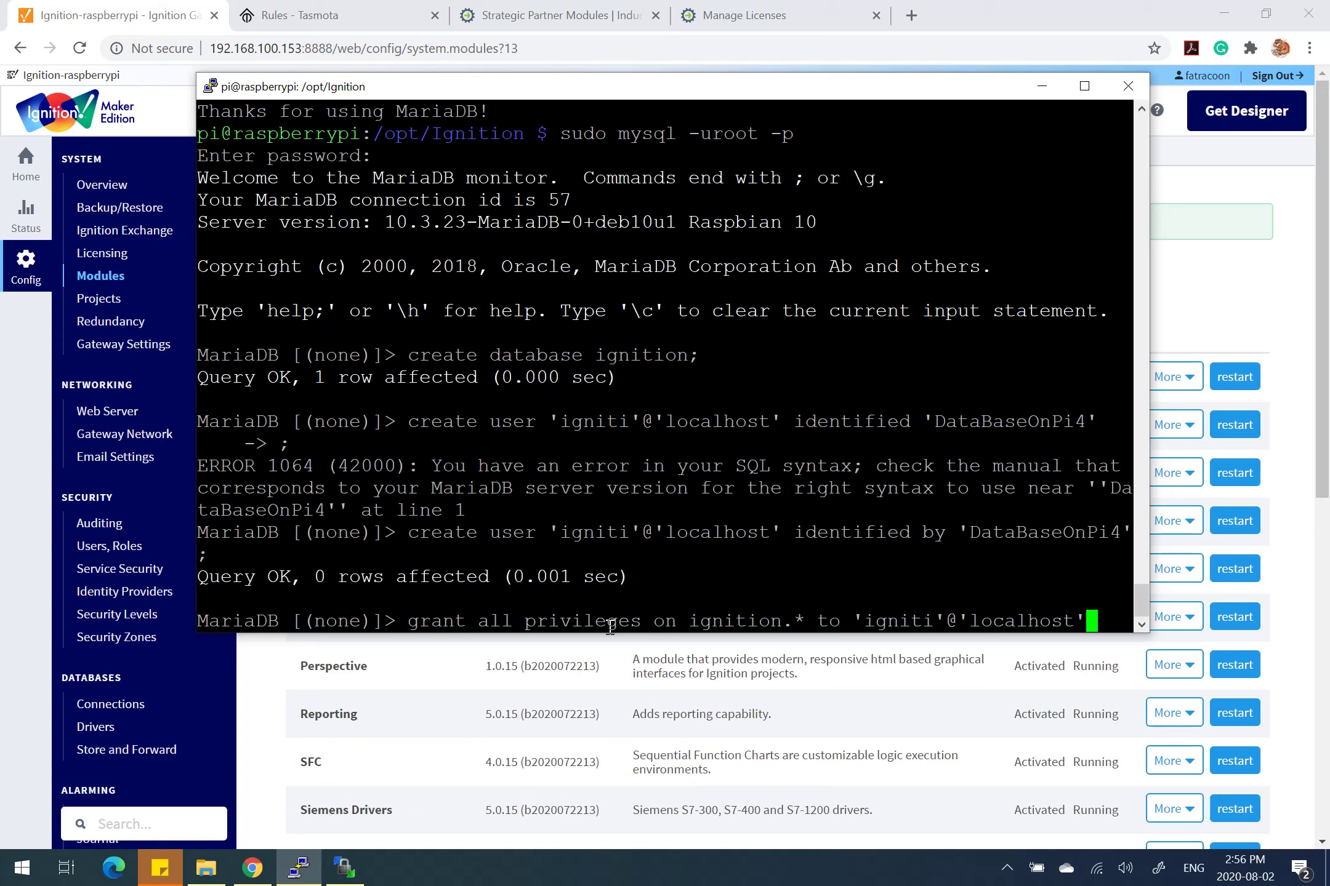
{"action": "type", "text": ";"}
{"action": "key", "text": "Return"}
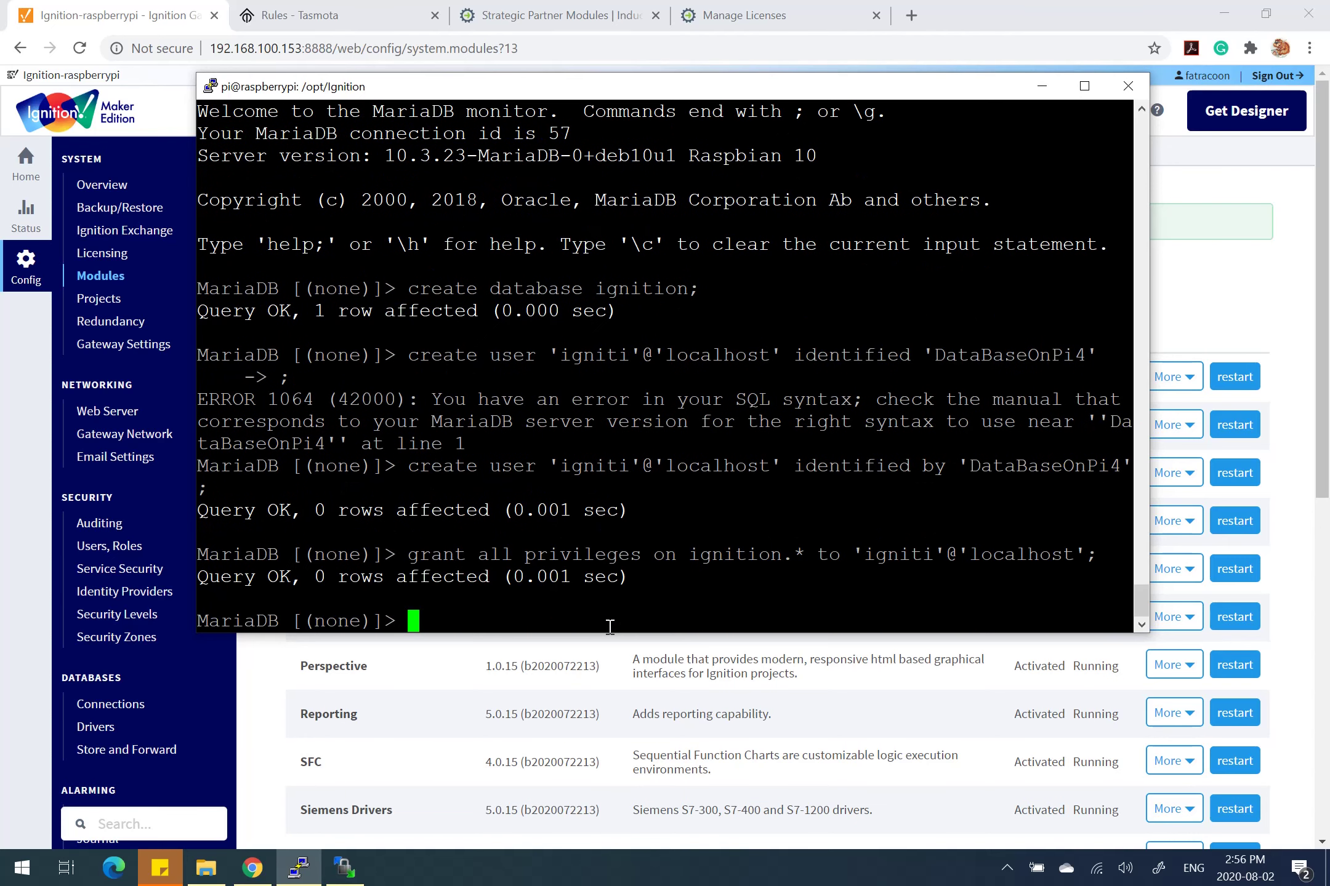
{"action": "type", "text": "flush privi"}
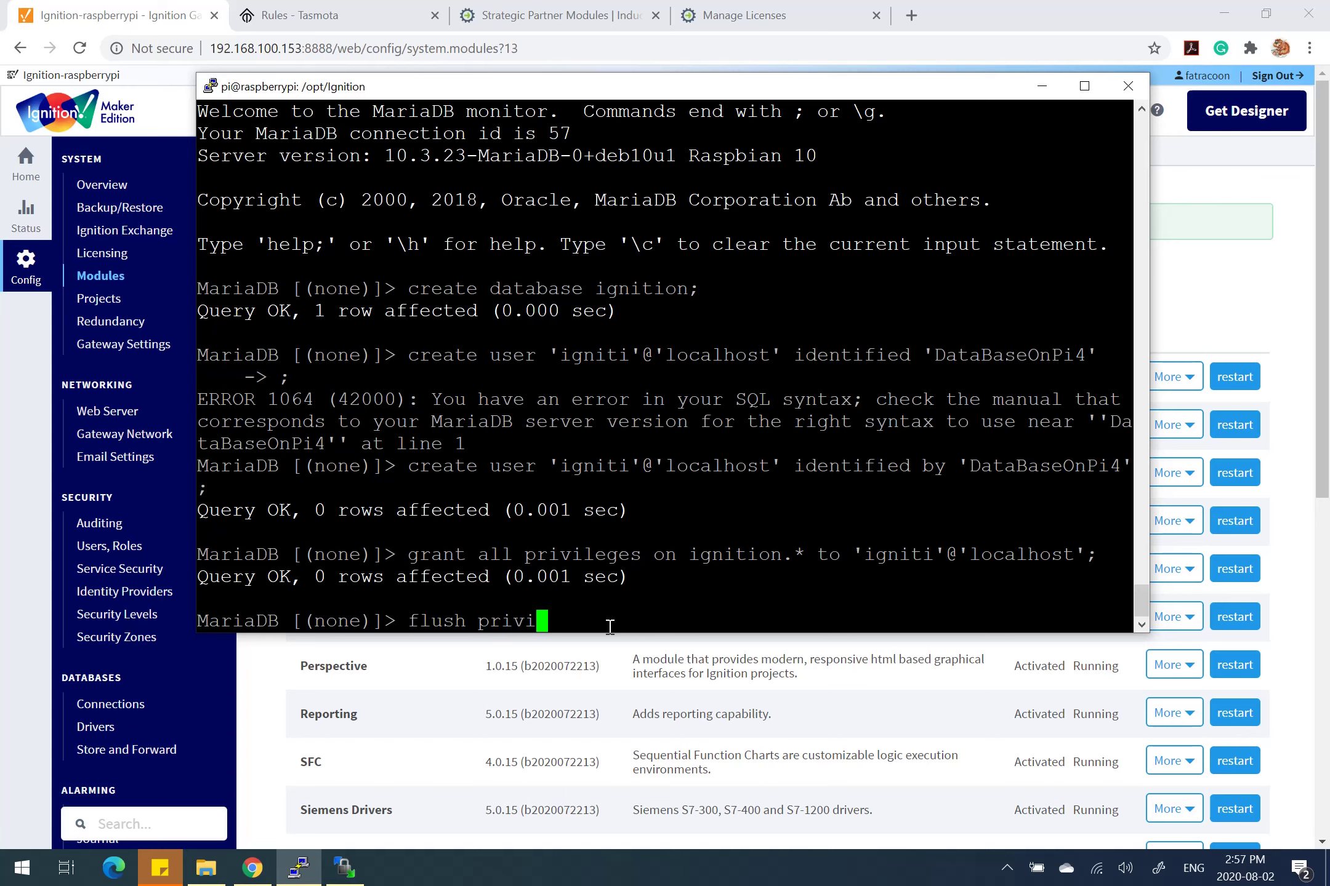
{"action": "type", "text": "leges;"}
{"action": "key", "text": "Return"}
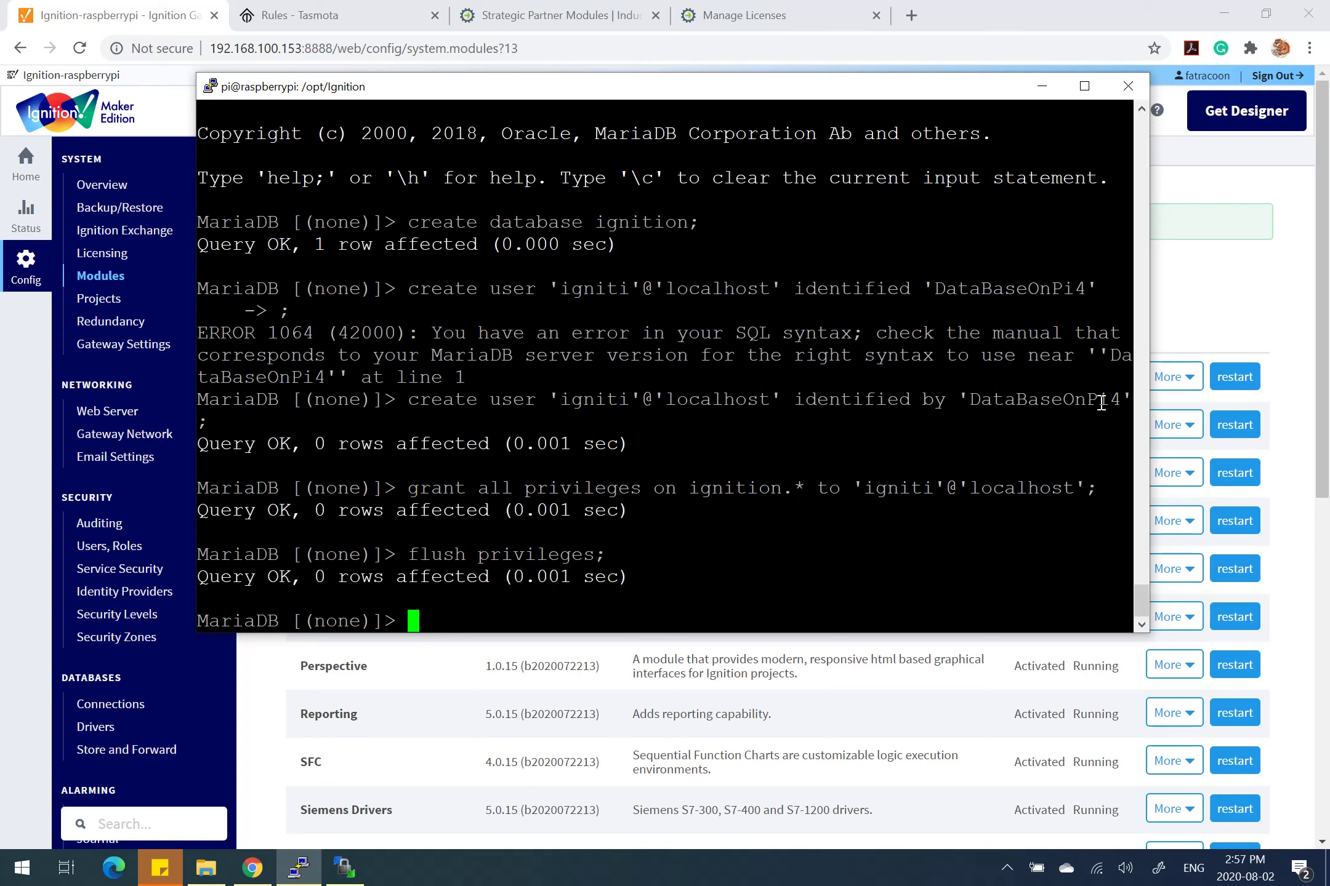
- From the gateway's Databases > Connections page, start a new connection using the MariaDB driver
{"action": "left_click", "coordinate": [1185, 325]}
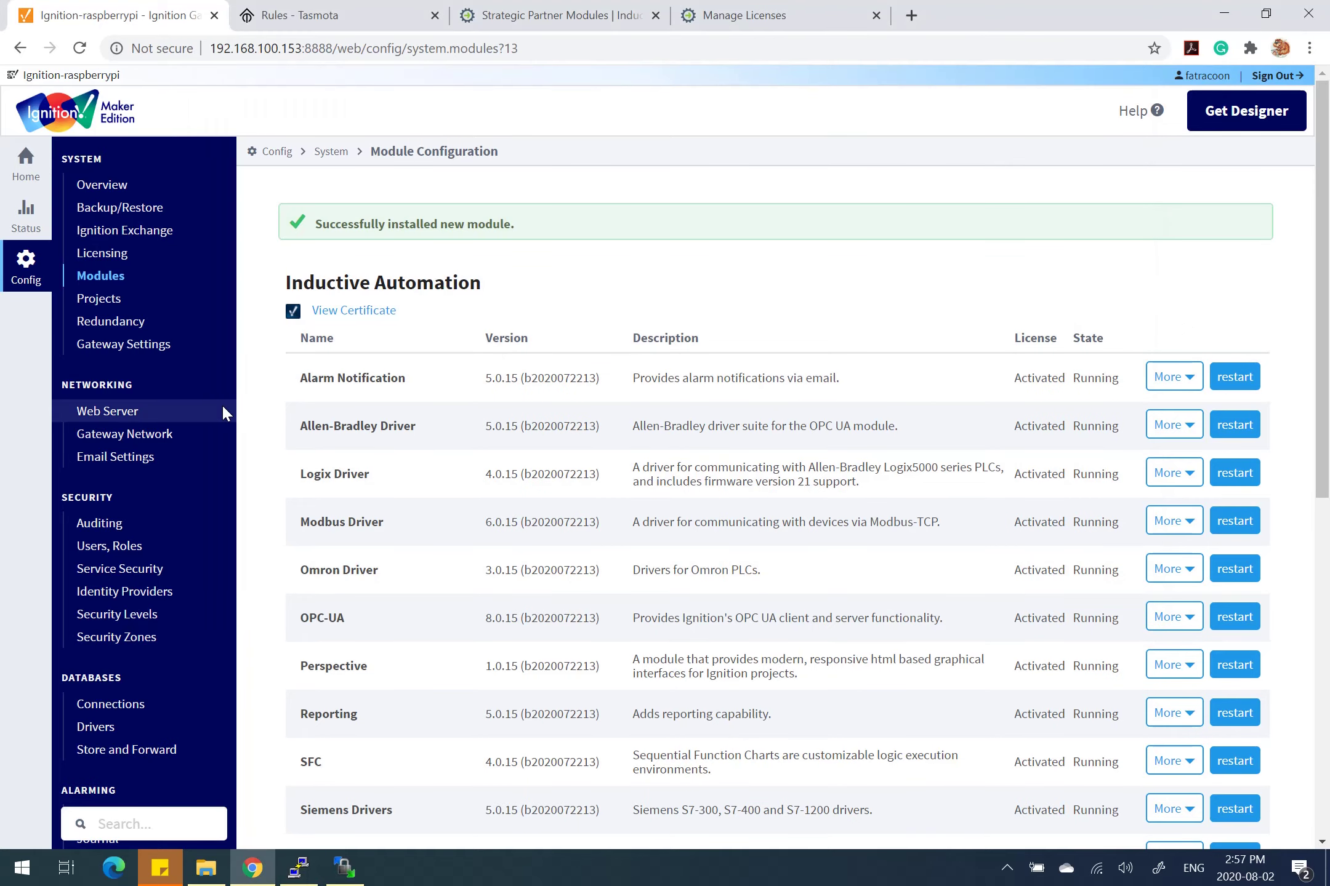
{"action": "scroll", "coordinate": [247, 448], "scroll_direction": "down", "scroll_amount": 4}
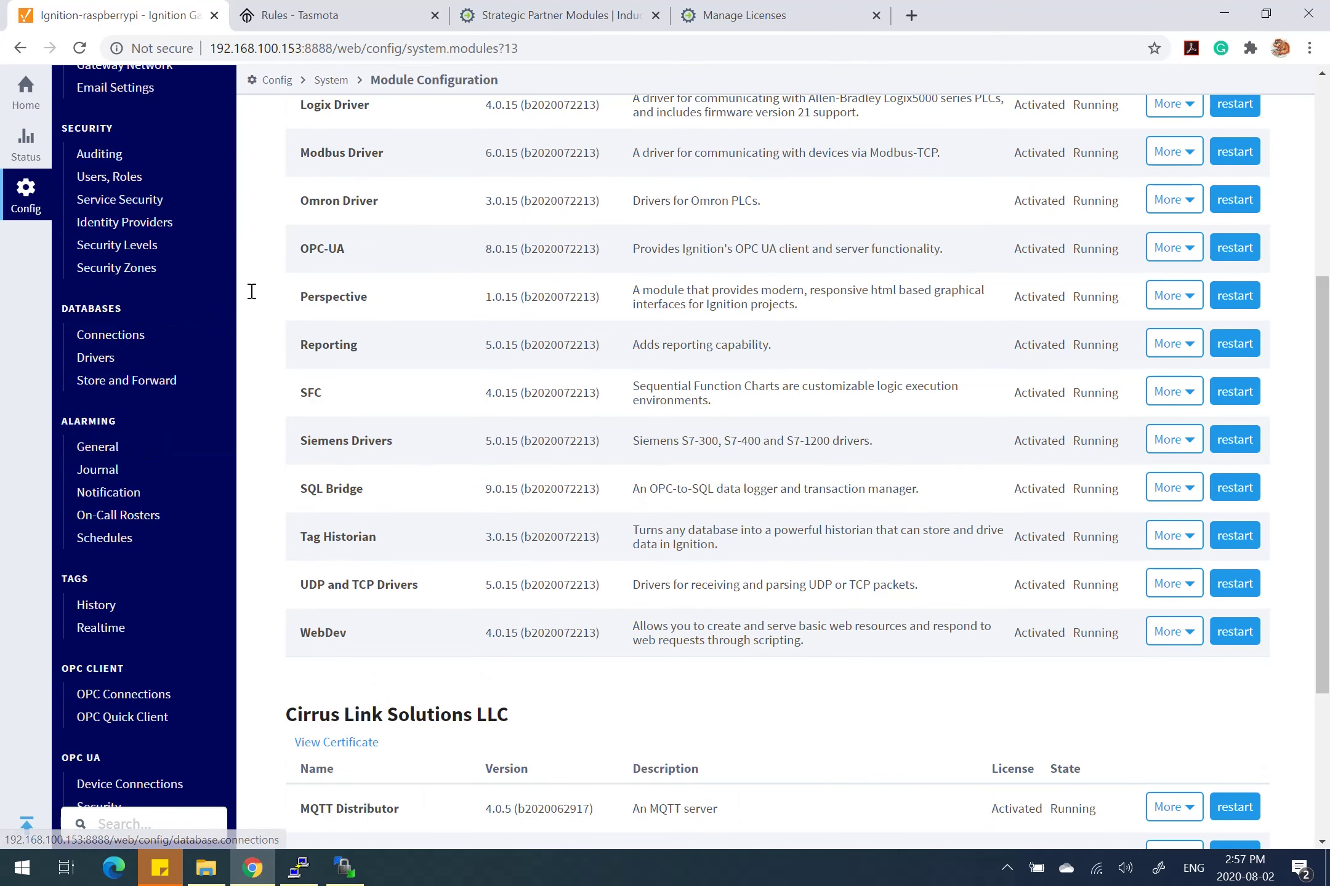
{"action": "left_click", "coordinate": [128, 341]}
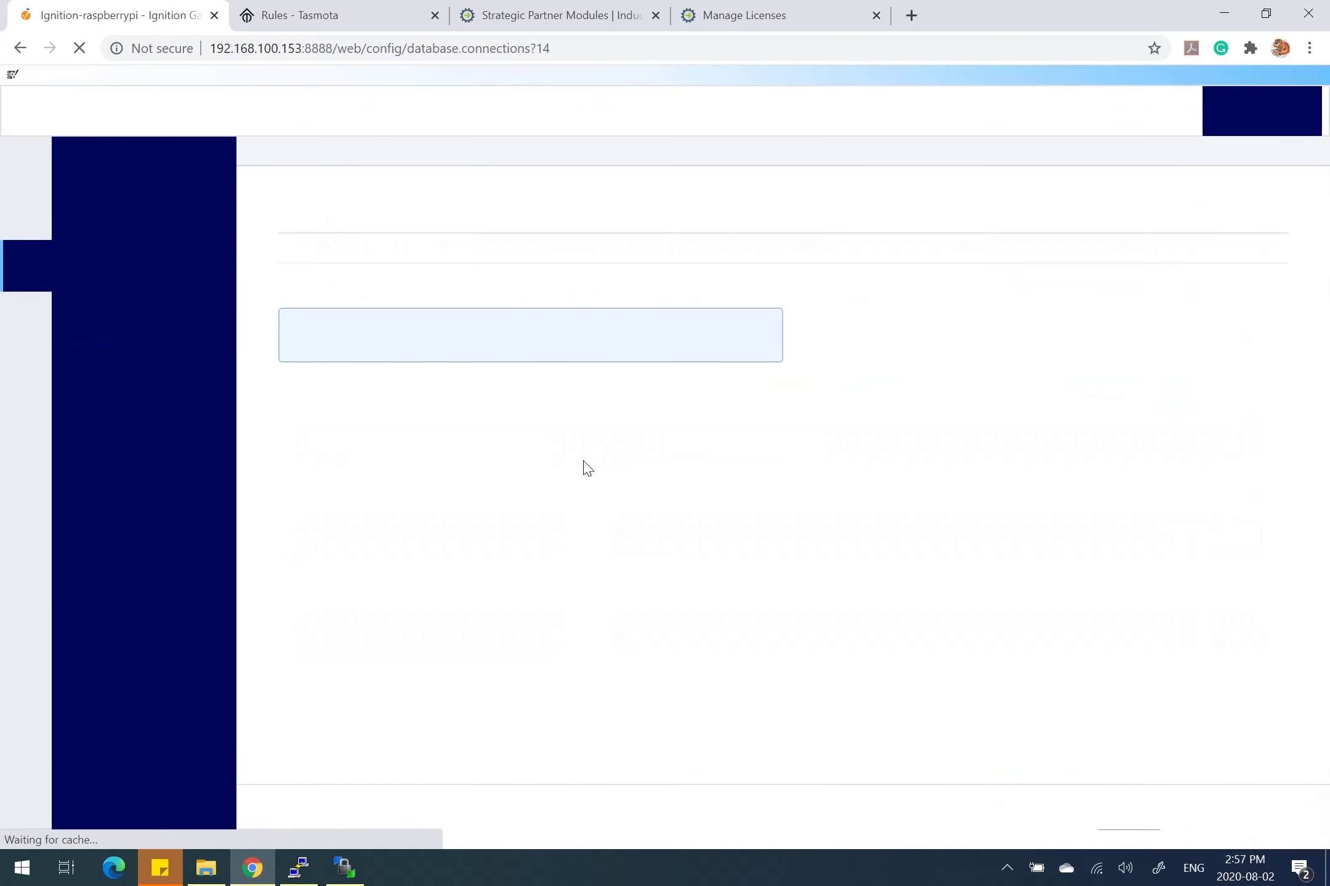
{"action": "left_click", "coordinate": [413, 290]}
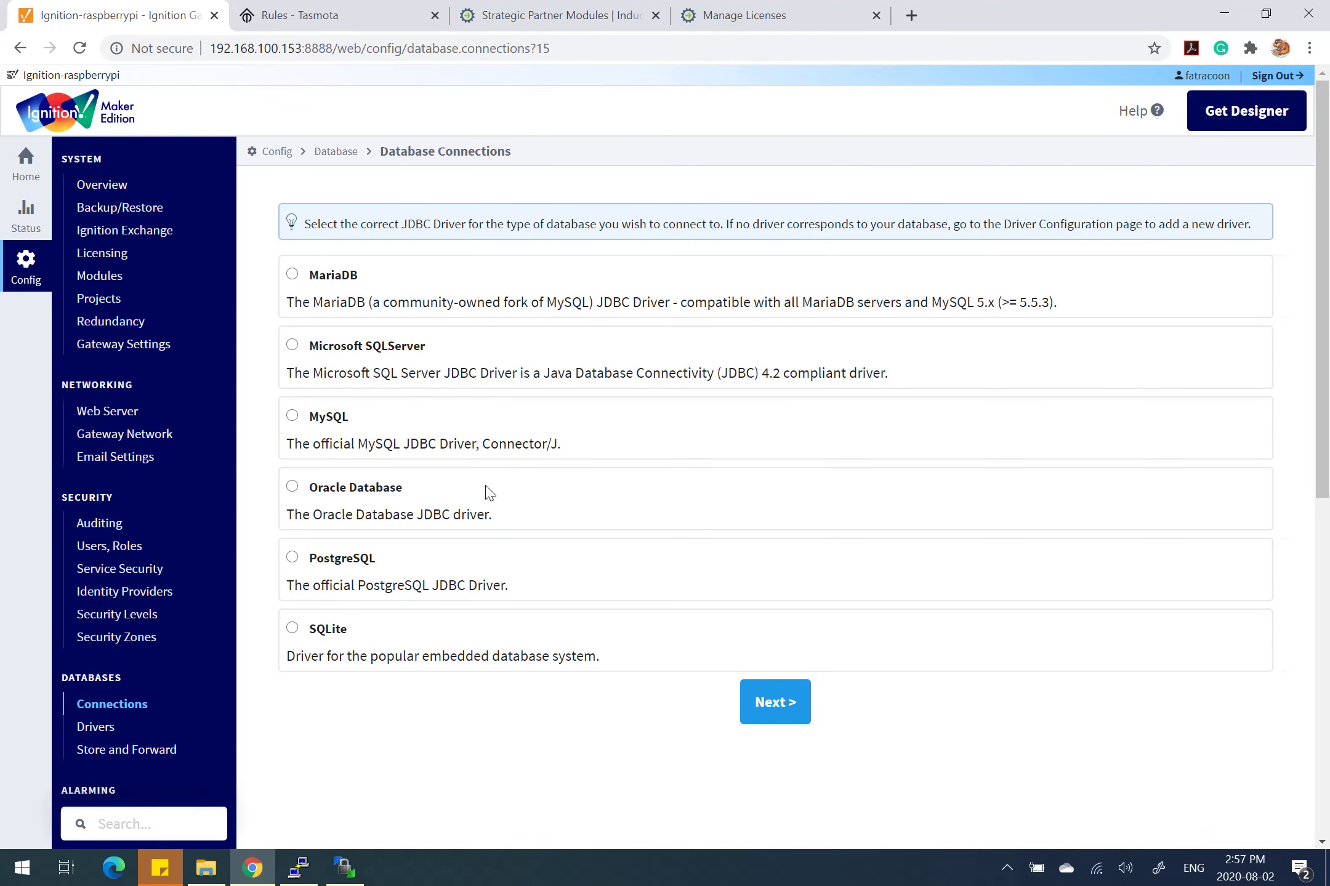
{"action": "left_click", "coordinate": [293, 274]}
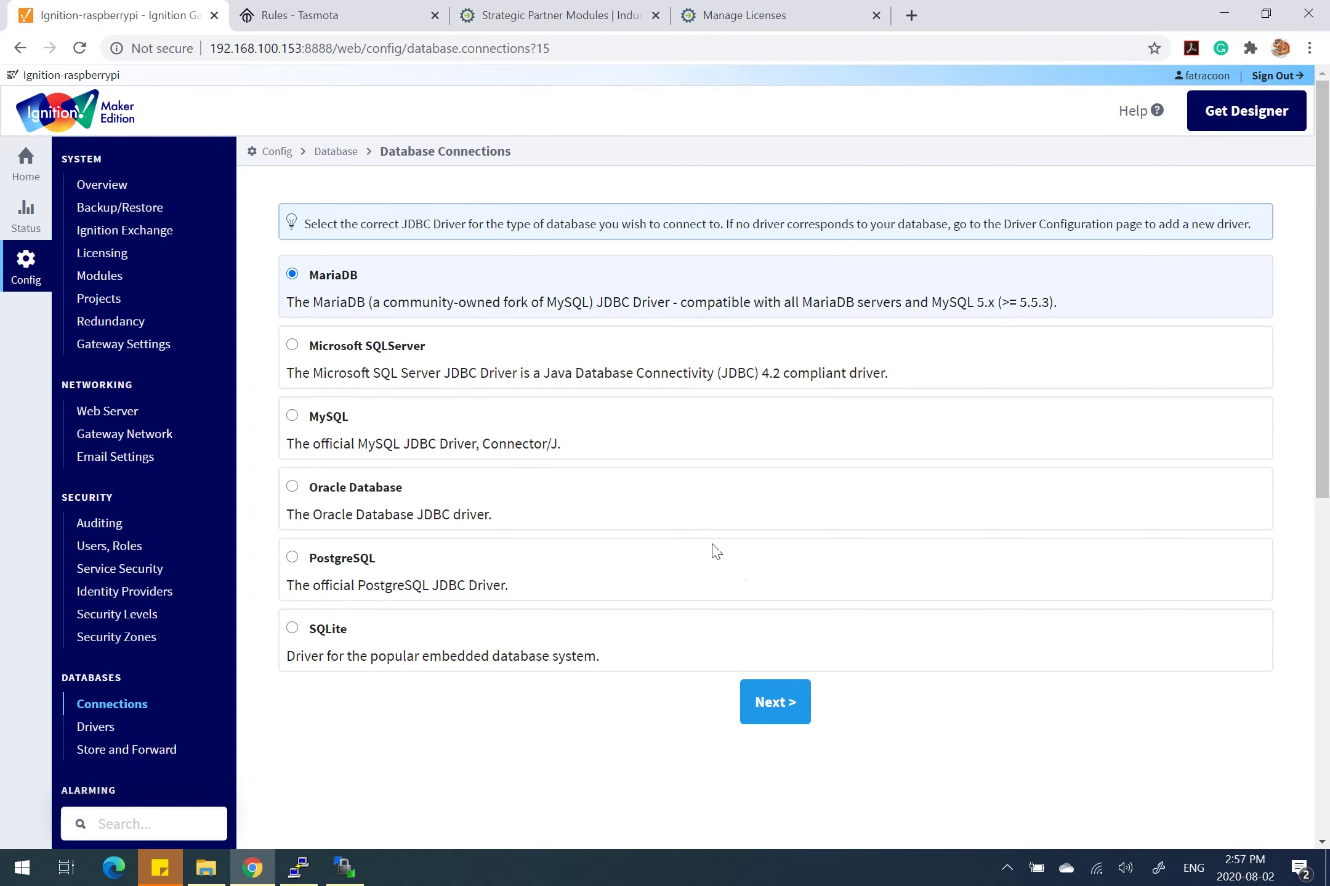
{"action": "left_click", "coordinate": [792, 705]}
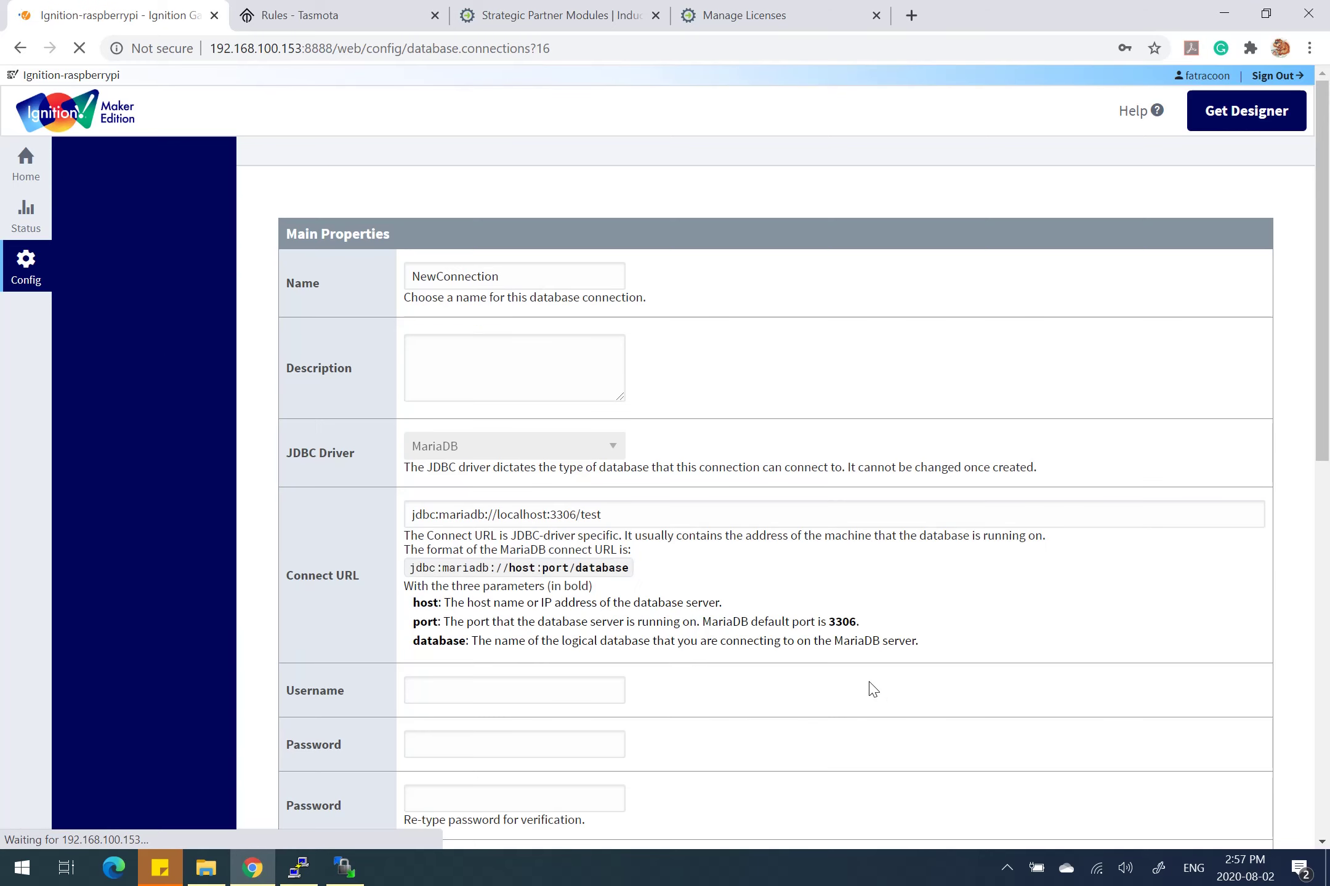
- Name the connection 'Mydatabase' with the description 'This db run on Pi'
{"action": "left_click", "coordinate": [504, 274]}
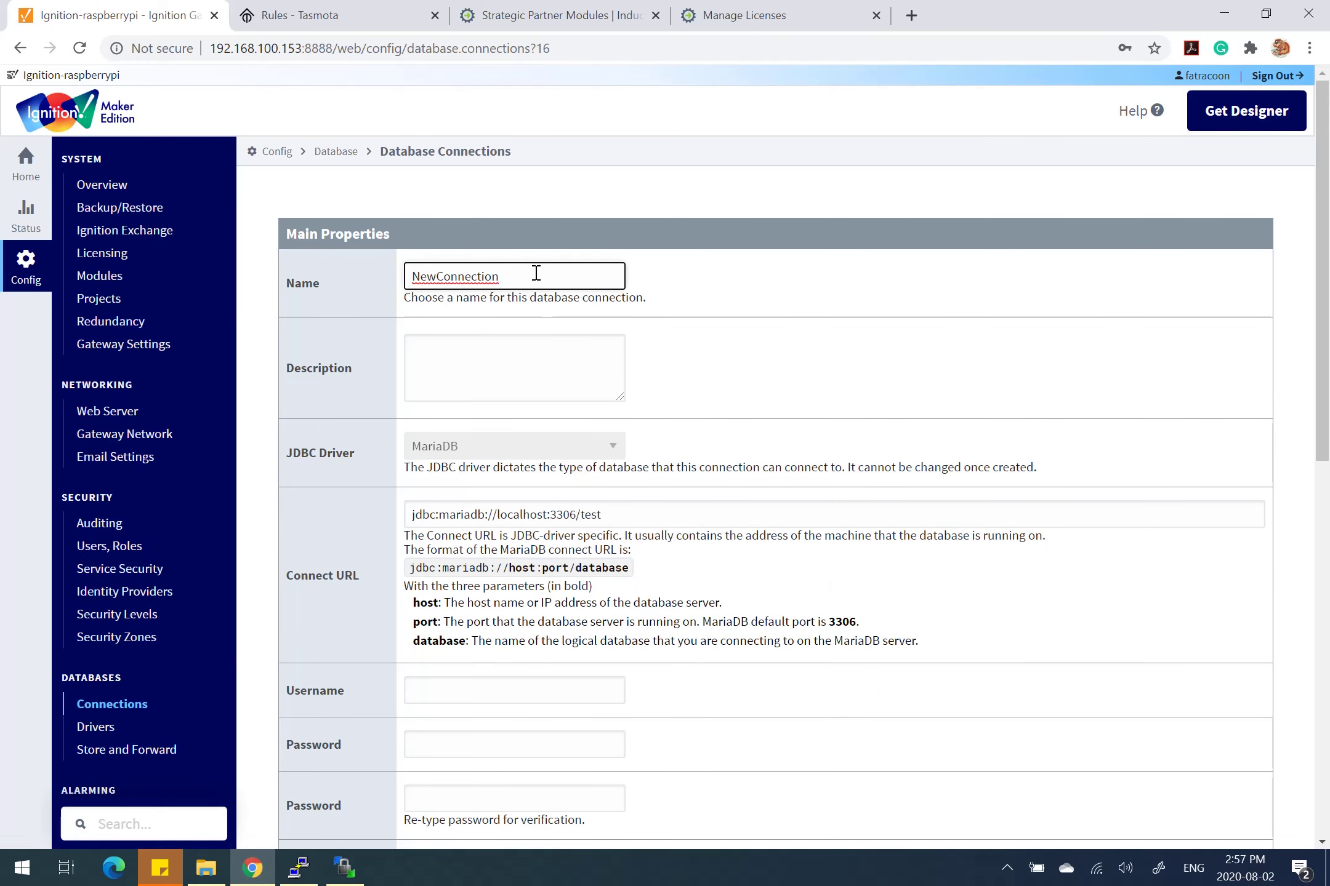
{"action": "key", "text": "BackSpace"}
{"action": "key", "text": "BackSpace"}
{"action": "key", "text": "BackSpace"}
{"action": "key", "text": "BackSpace"}
{"action": "key", "text": "BackSpace"}
{"action": "key", "text": "BackSpace"}
{"action": "key", "text": "BackSpace"}
{"action": "key", "text": "BackSpace"}
{"action": "key", "text": "BackSpace"}
{"action": "key", "text": "BackSpace"}
{"action": "key", "text": "BackSpace"}
{"action": "key", "text": "BackSpace"}
{"action": "key", "text": "BackSpace"}
{"action": "type", "text": "Mydatabase"}
{"action": "left_click", "coordinate": [490, 355]}
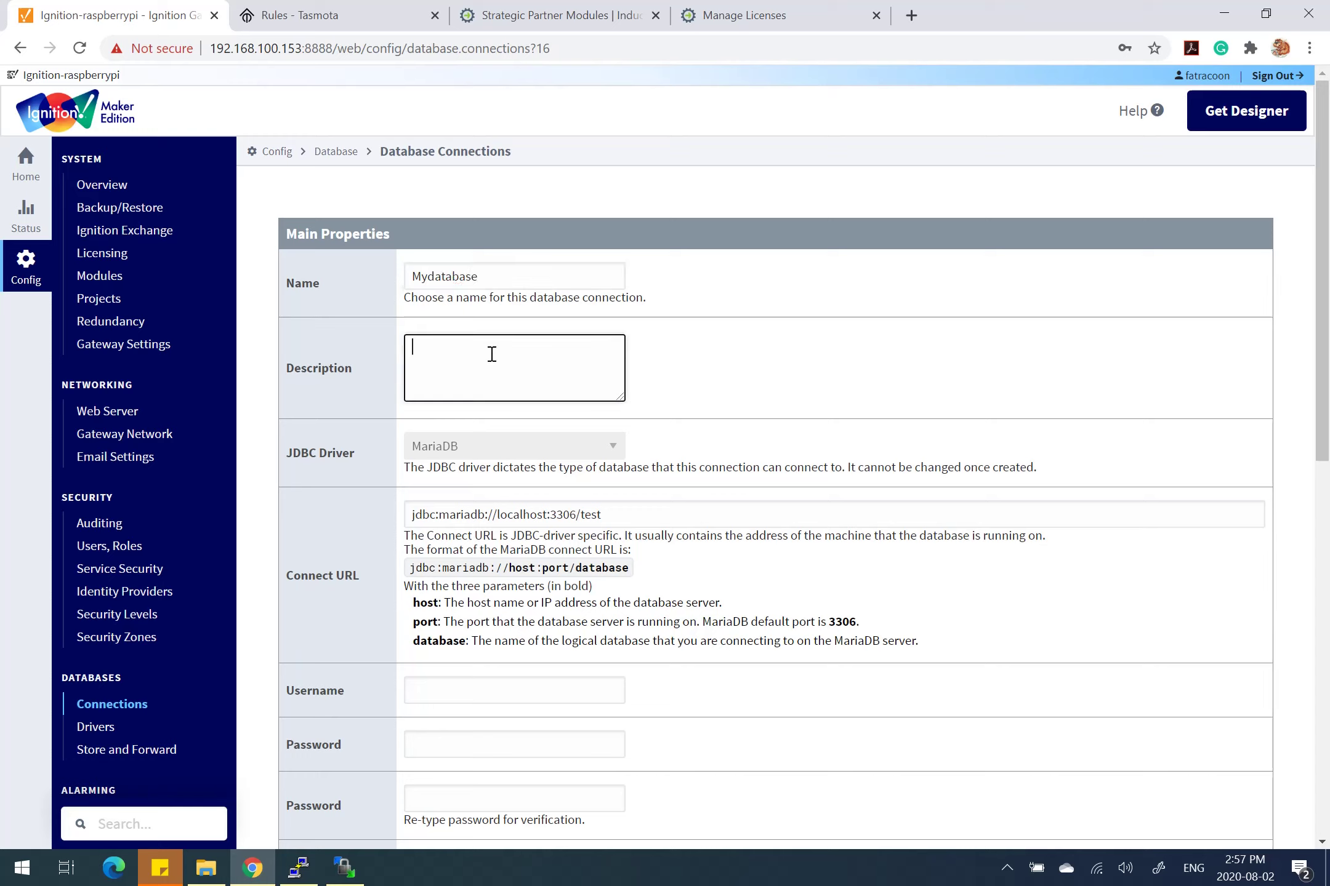
{"action": "type", "text": "This db run on Pi"}
- Change the Connect URL to jdbc:mariadb://localhost:3306/ignition
{"action": "scroll", "coordinate": [660, 485], "scroll_direction": "down", "scroll_amount": 3}
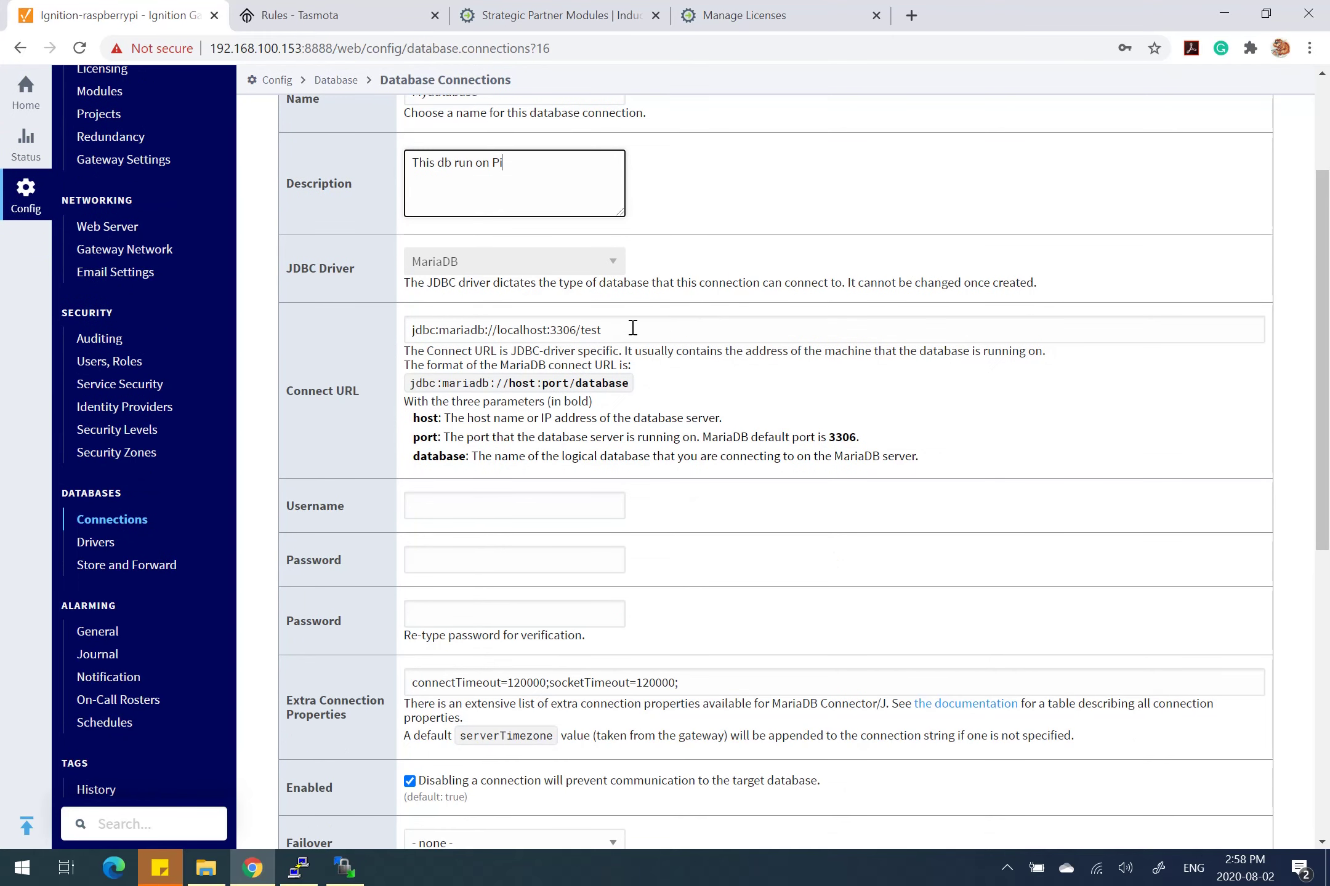
{"action": "left_click", "coordinate": [671, 329]}
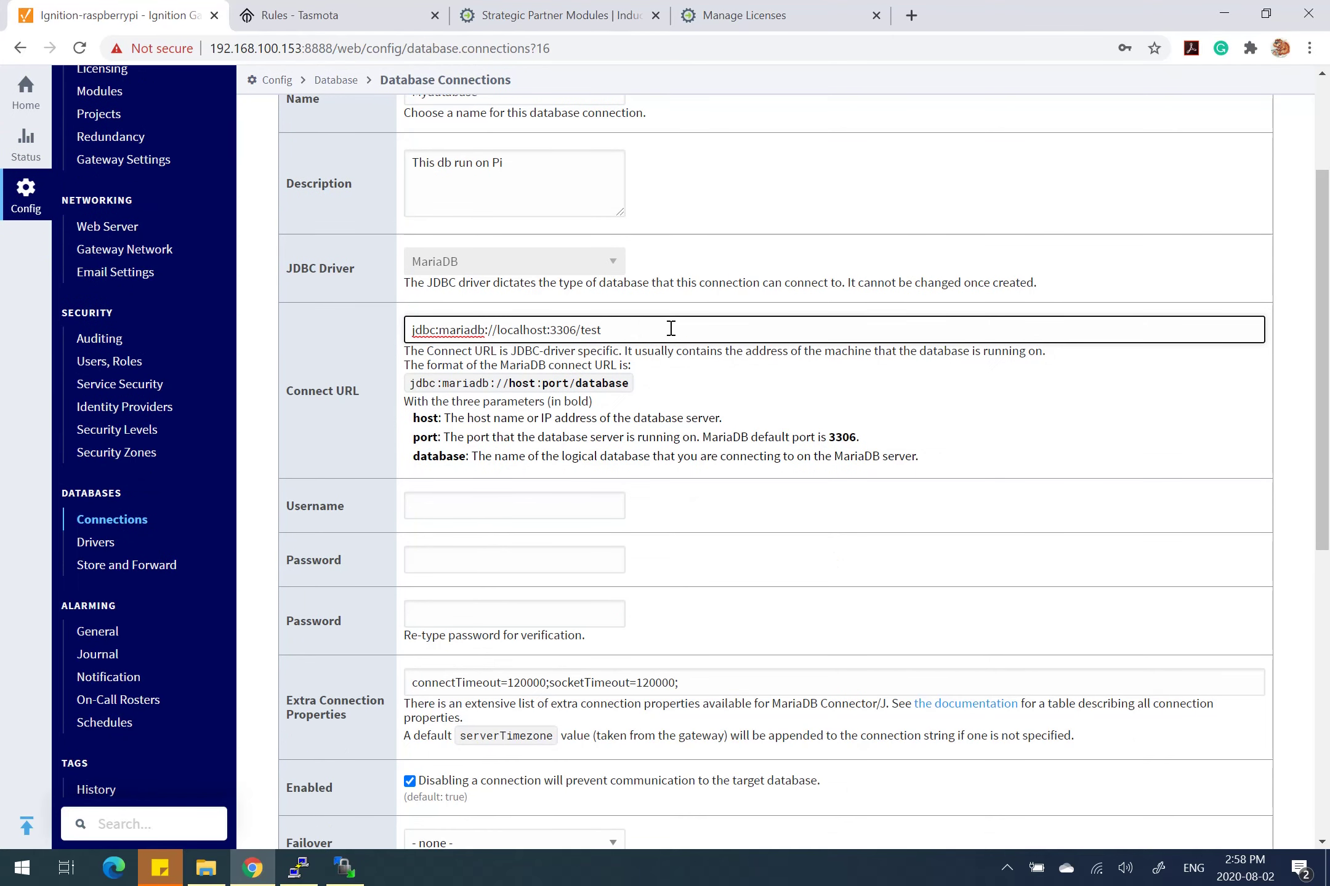
{"action": "key", "text": "BackSpace"}
{"action": "key", "text": "BackSpace"}
{"action": "key", "text": "BackSpace"}
{"action": "key", "text": "BackSpace"}
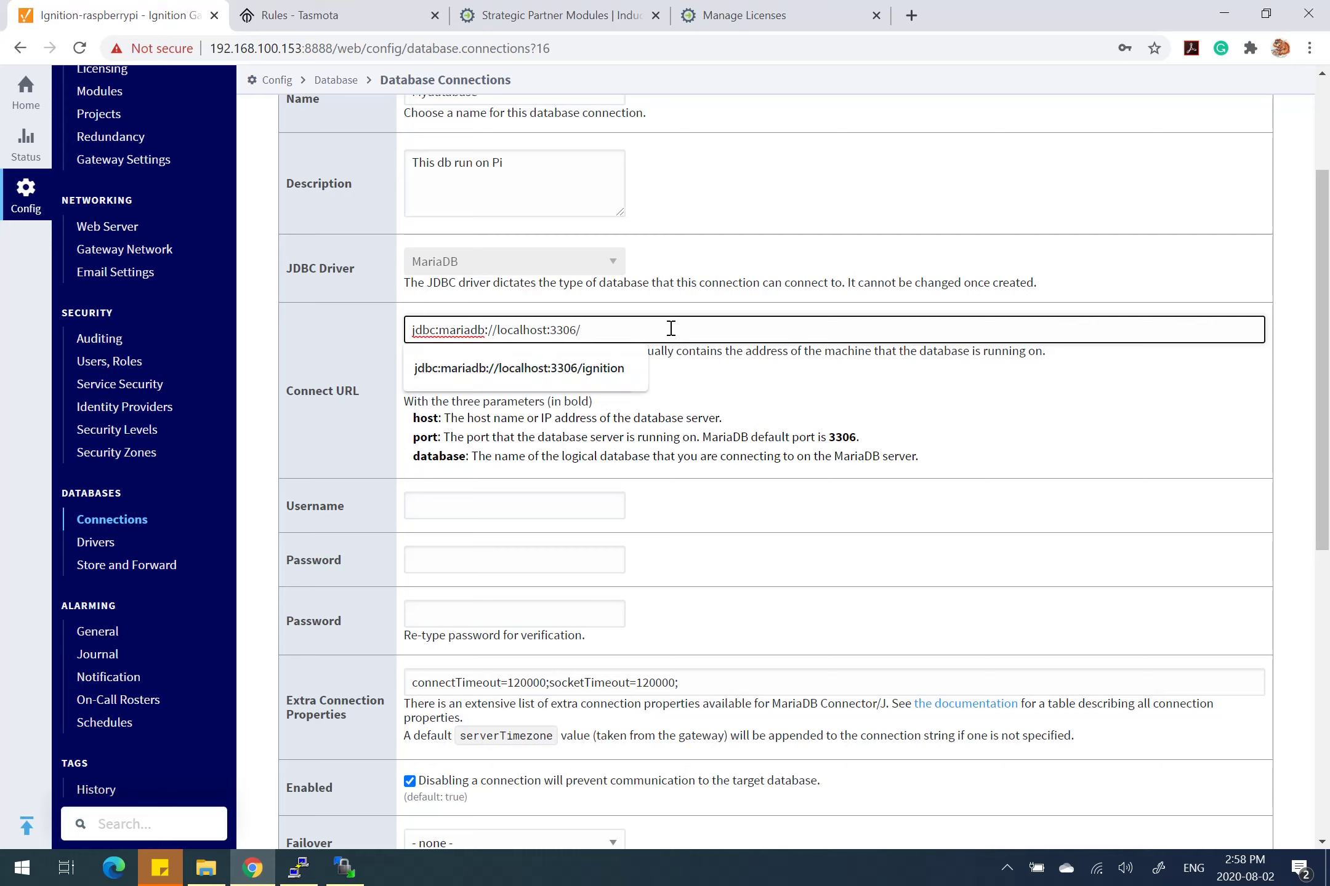
{"action": "key", "text": "Down"}
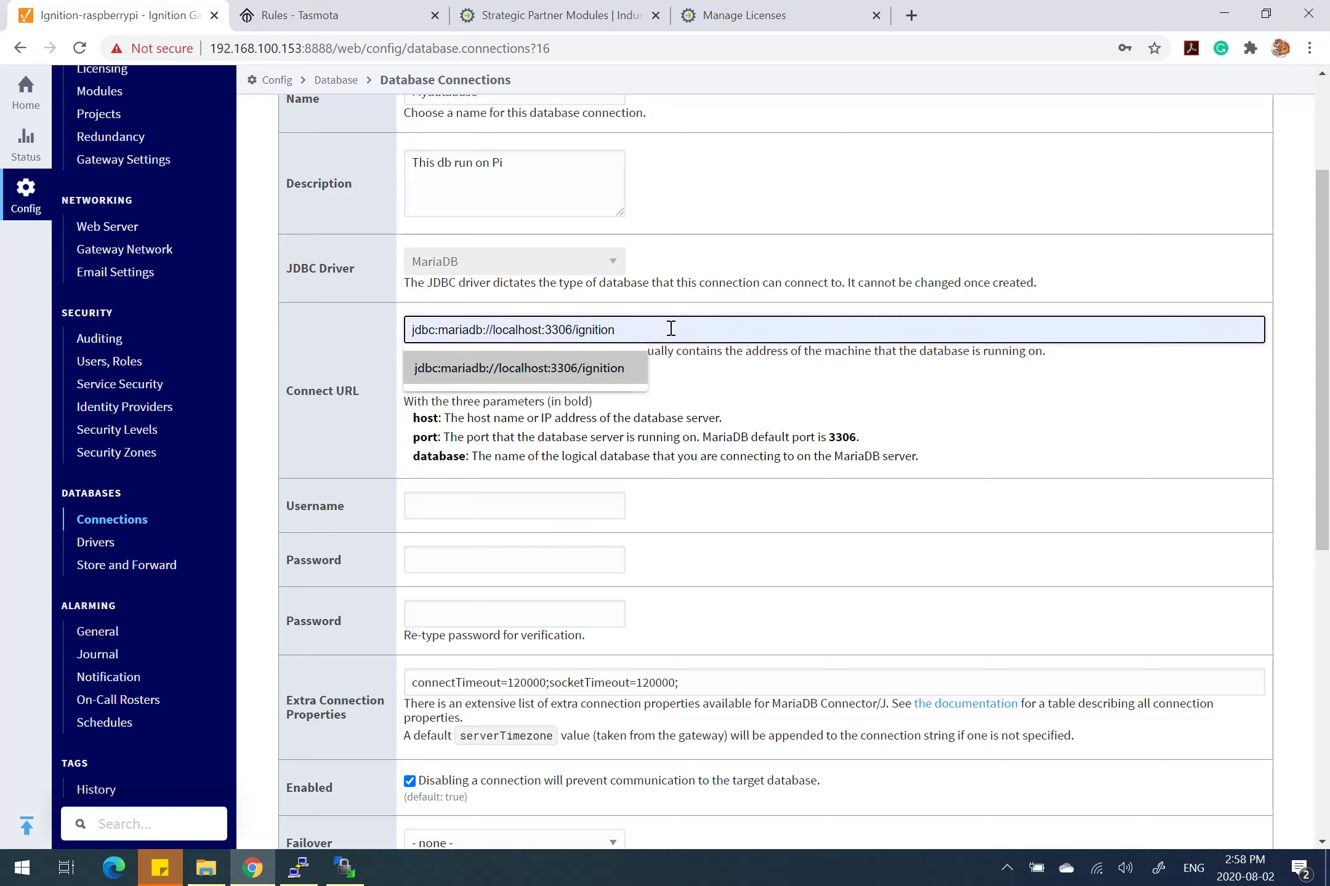
{"action": "key", "text": "Return"}
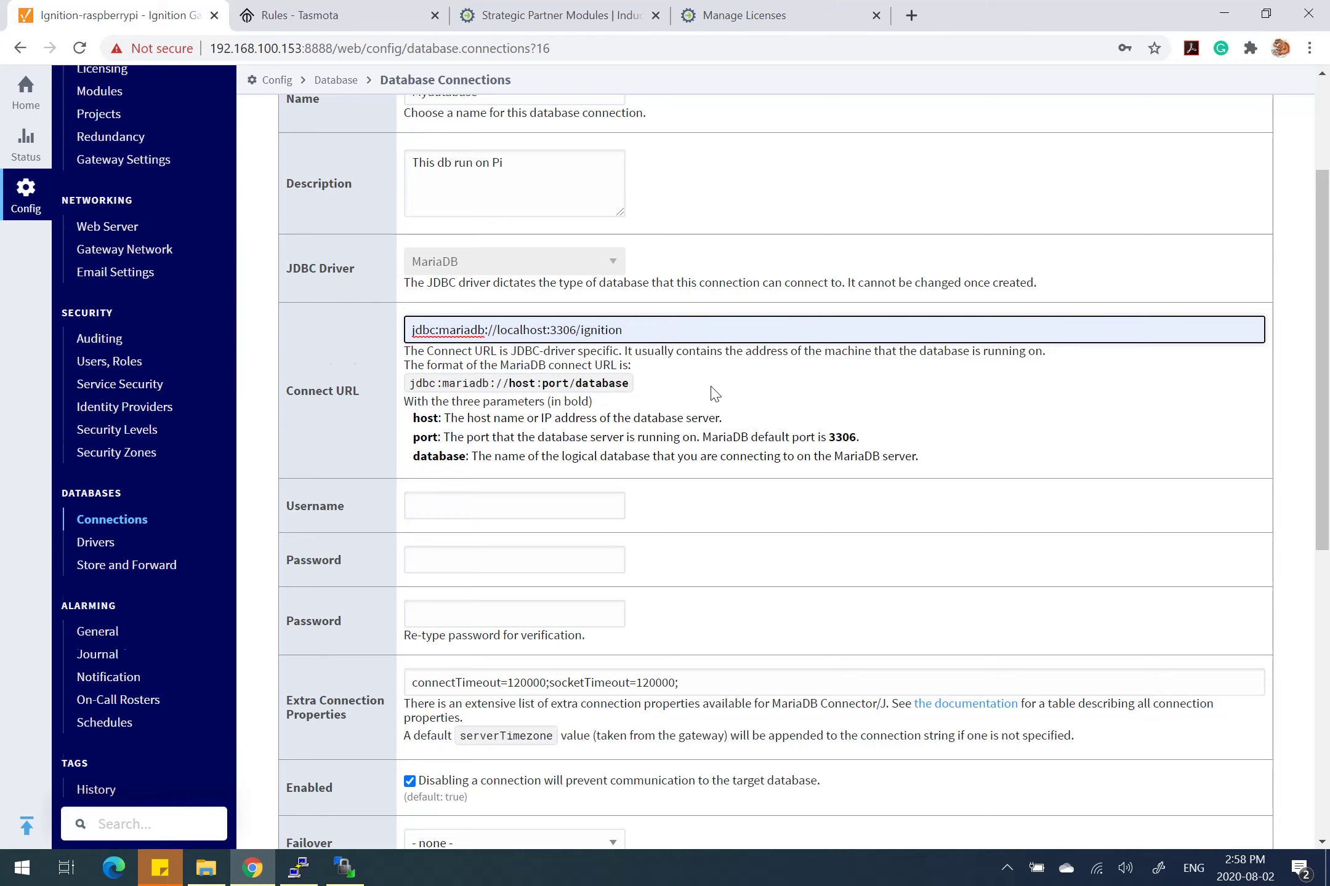
{"action": "scroll", "coordinate": [554, 344], "scroll_direction": "down", "scroll_amount": 2}
{"action": "left_click", "coordinate": [526, 325]}
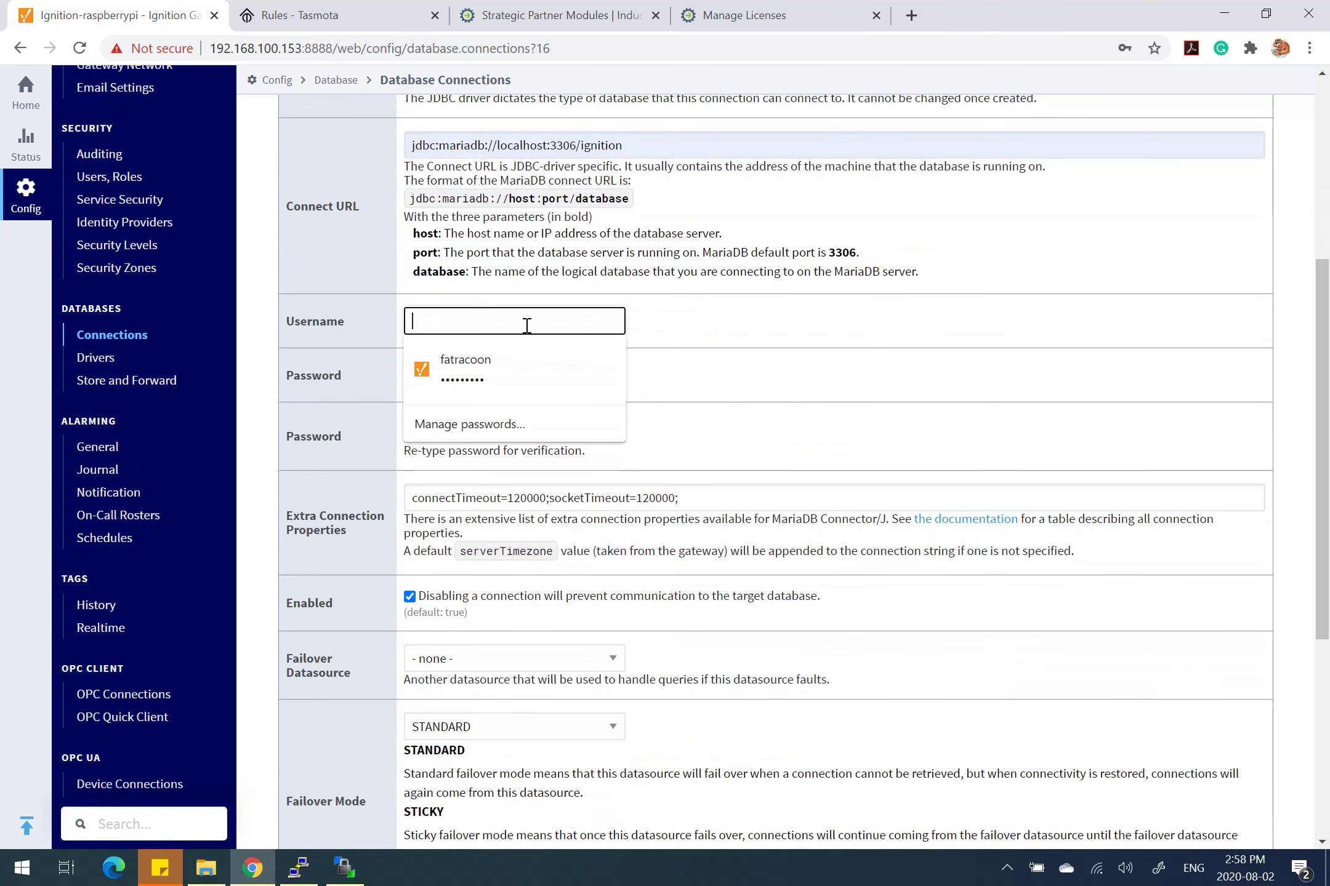
- Enter igniti as the username and copy the user's password from the PuTTY create user command
{"action": "type", "text": "igniti"}
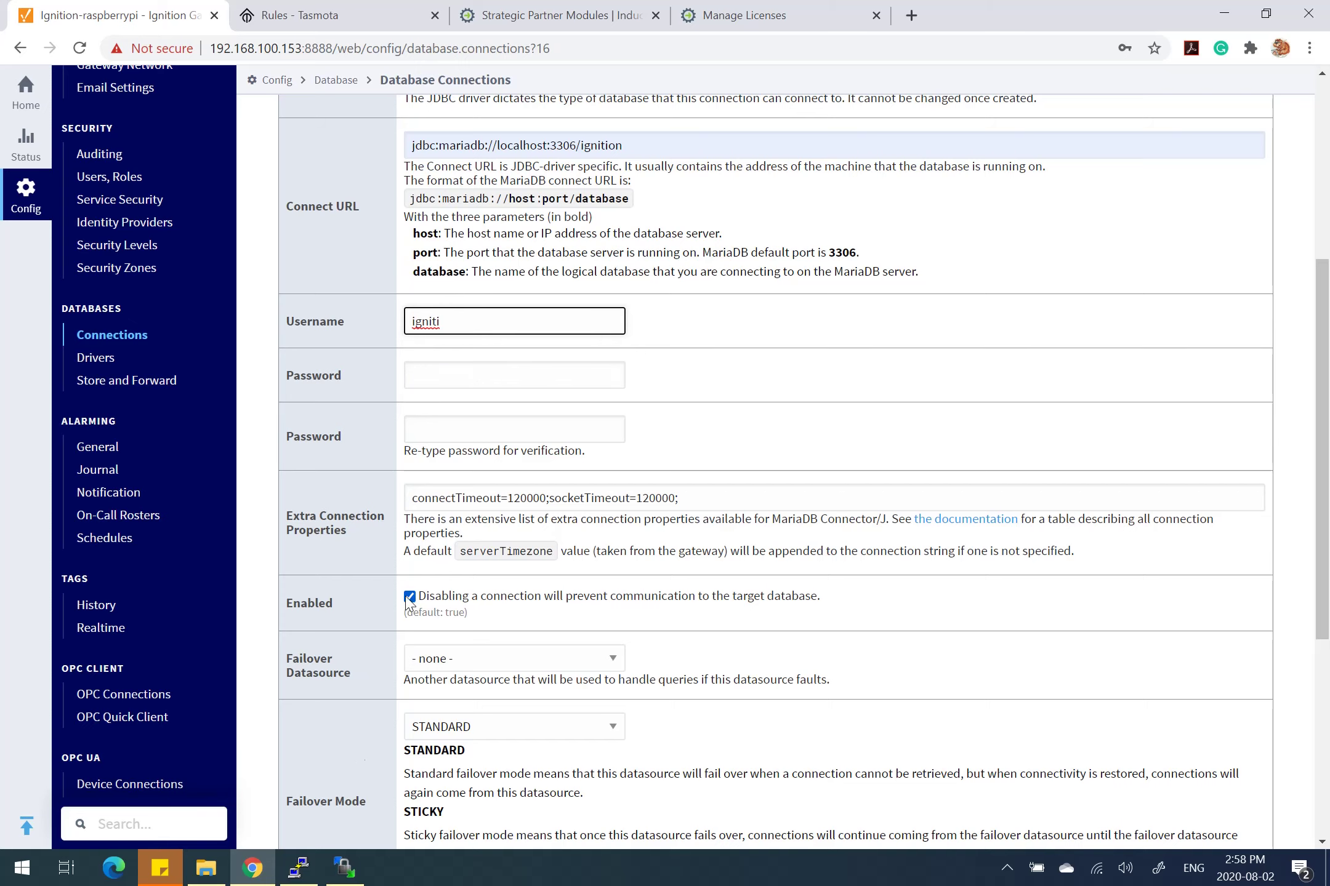
{"action": "left_click", "coordinate": [306, 877]}
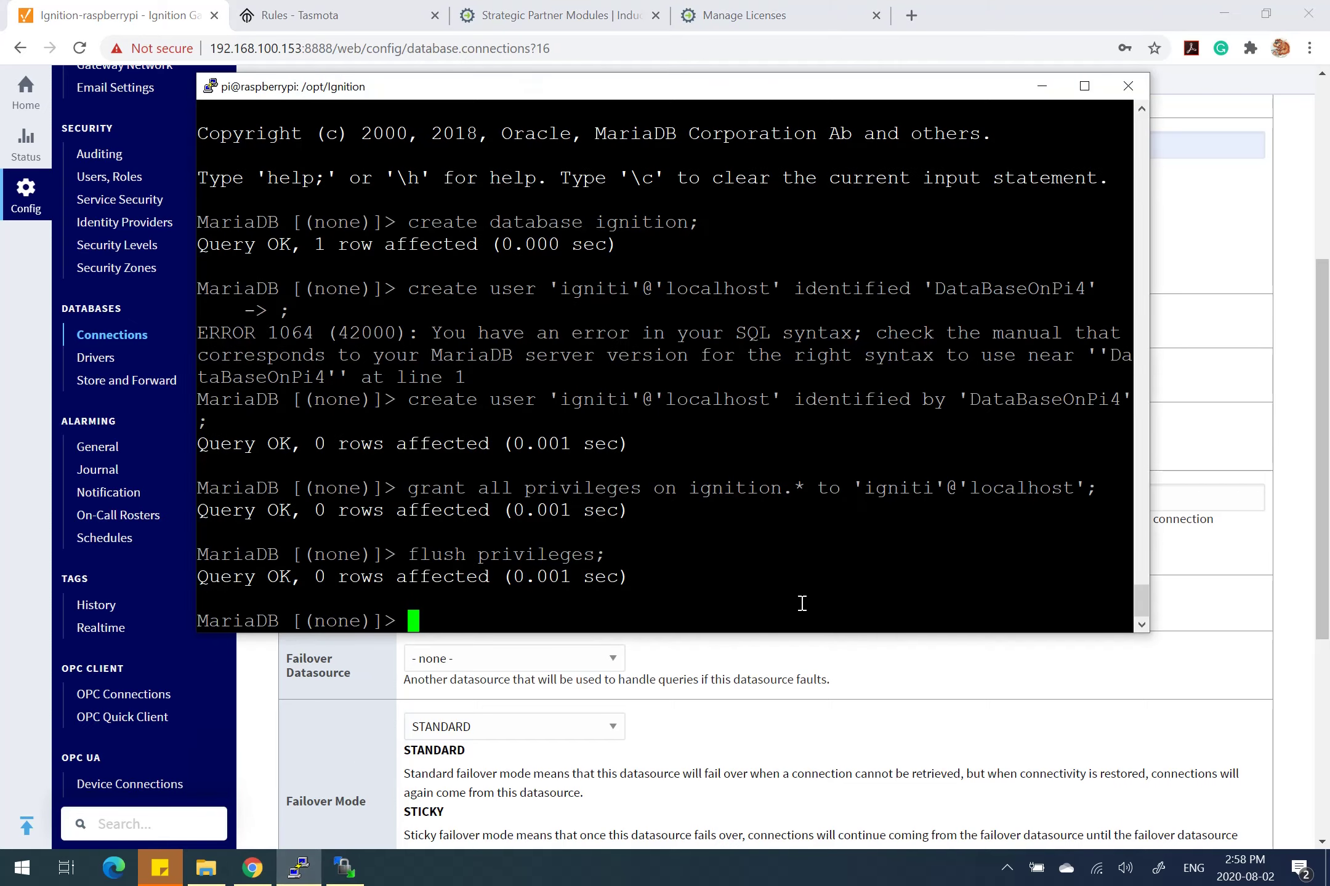
{"action": "left_click_drag", "start_coordinate": [1125, 402], "coordinate": [974, 405]}
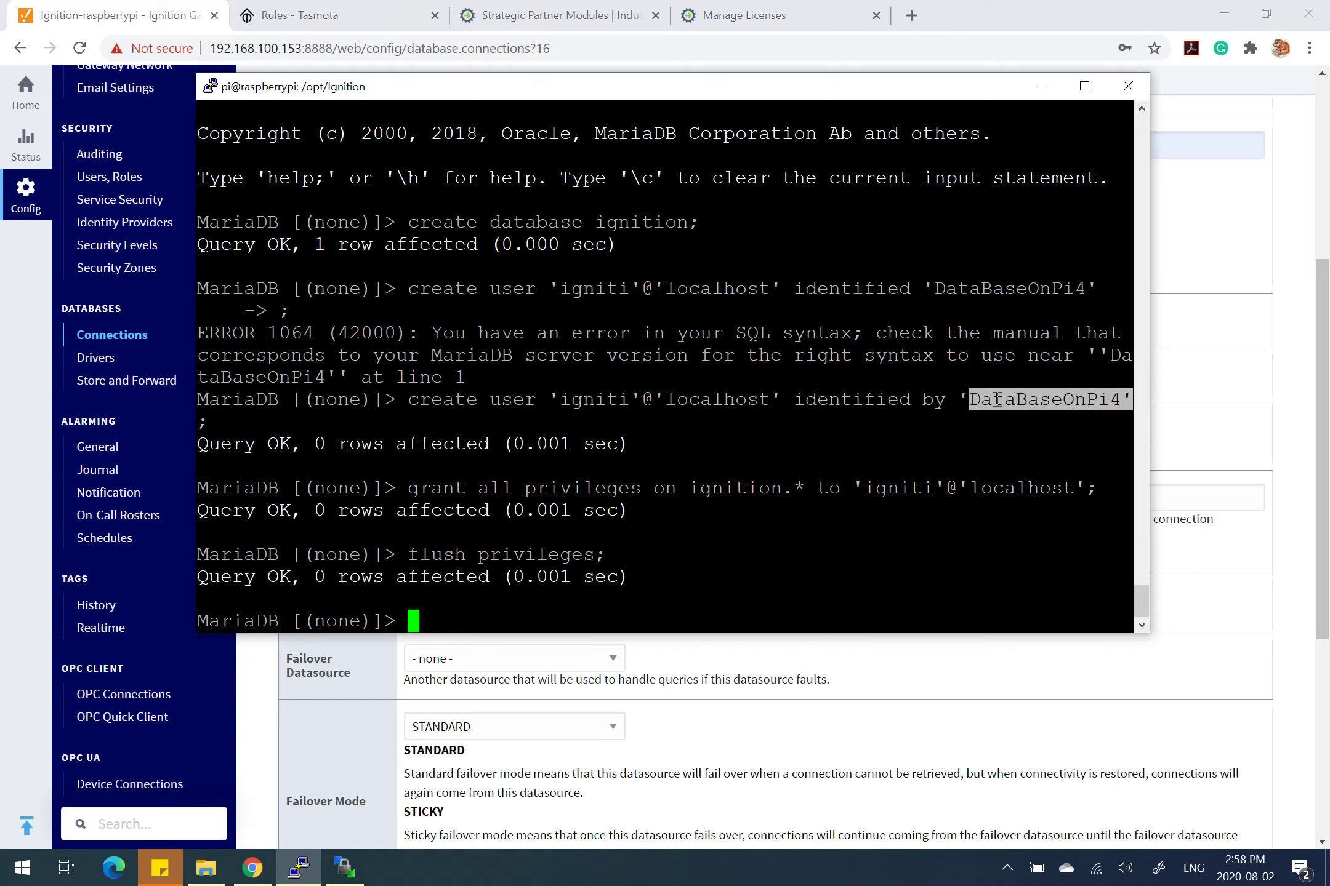
{"action": "left_click", "coordinate": [974, 405]}
{"action": "left_click_drag", "start_coordinate": [1122, 401], "coordinate": [971, 408]}
{"action": "key", "text": "ctrl+c"}
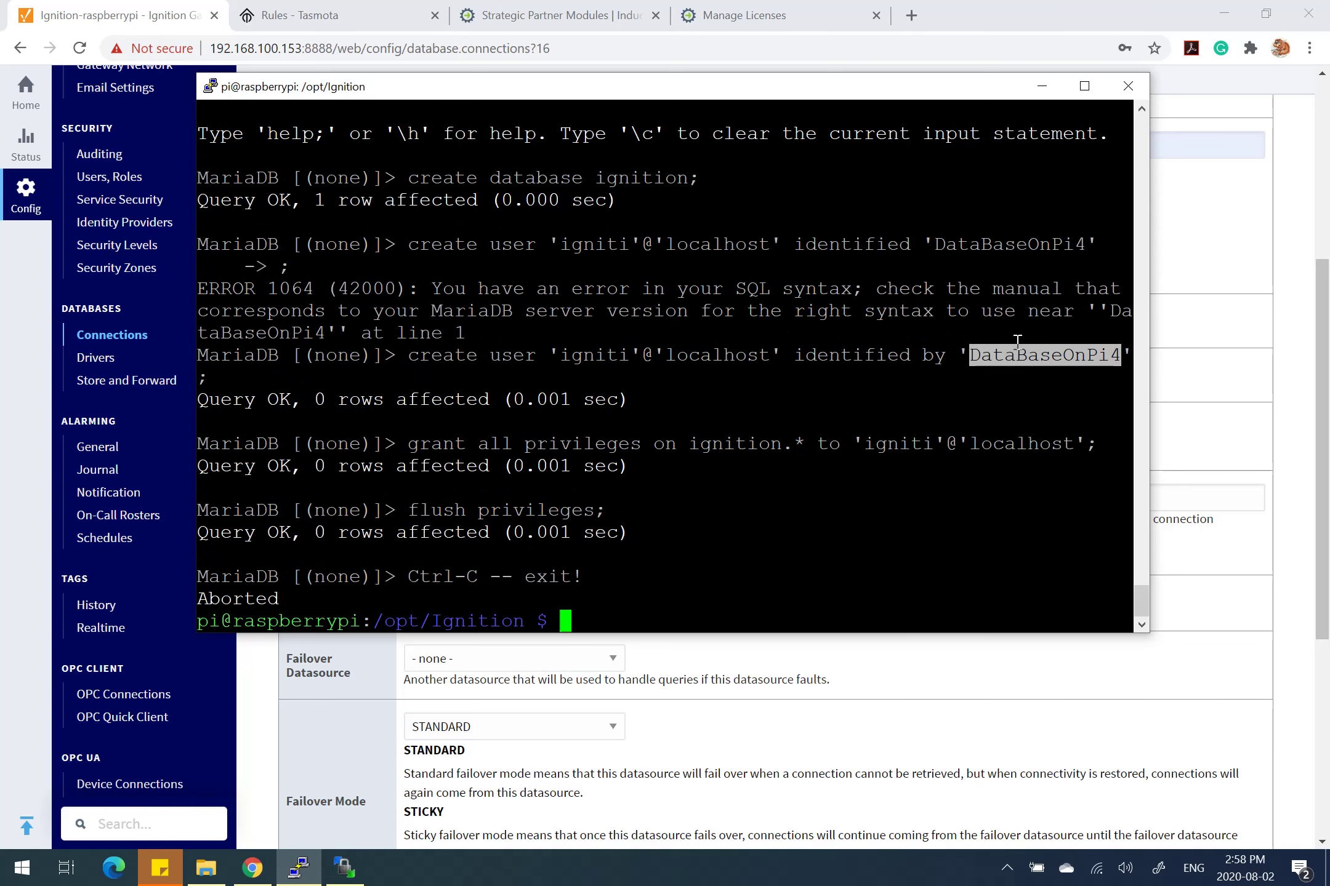
{"action": "right_click", "coordinate": [1020, 357]}
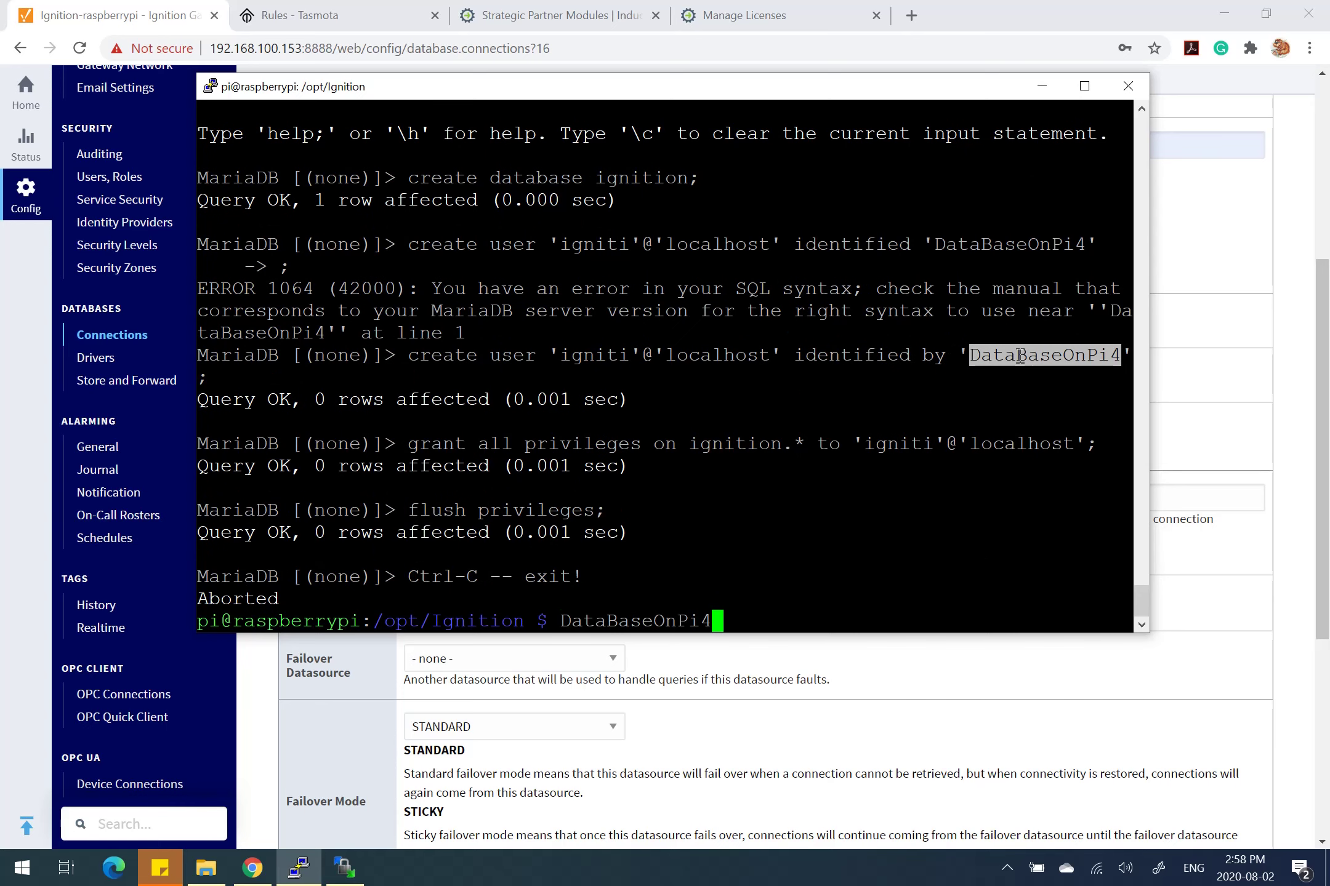
{"action": "key", "text": "BackSpace"}
{"action": "key", "text": "BackSpace"}
{"action": "key", "text": "BackSpace"}
{"action": "key", "text": "BackSpace"}
{"action": "key", "text": "BackSpace"}
{"action": "key", "text": "BackSpace"}
{"action": "key", "text": "BackSpace"}
{"action": "key", "text": "BackSpace"}
{"action": "key", "text": "BackSpace"}
{"action": "key", "text": "BackSpace"}
{"action": "key", "text": "BackSpace"}
{"action": "key", "text": "BackSpace"}
{"action": "key", "text": "BackSpace"}
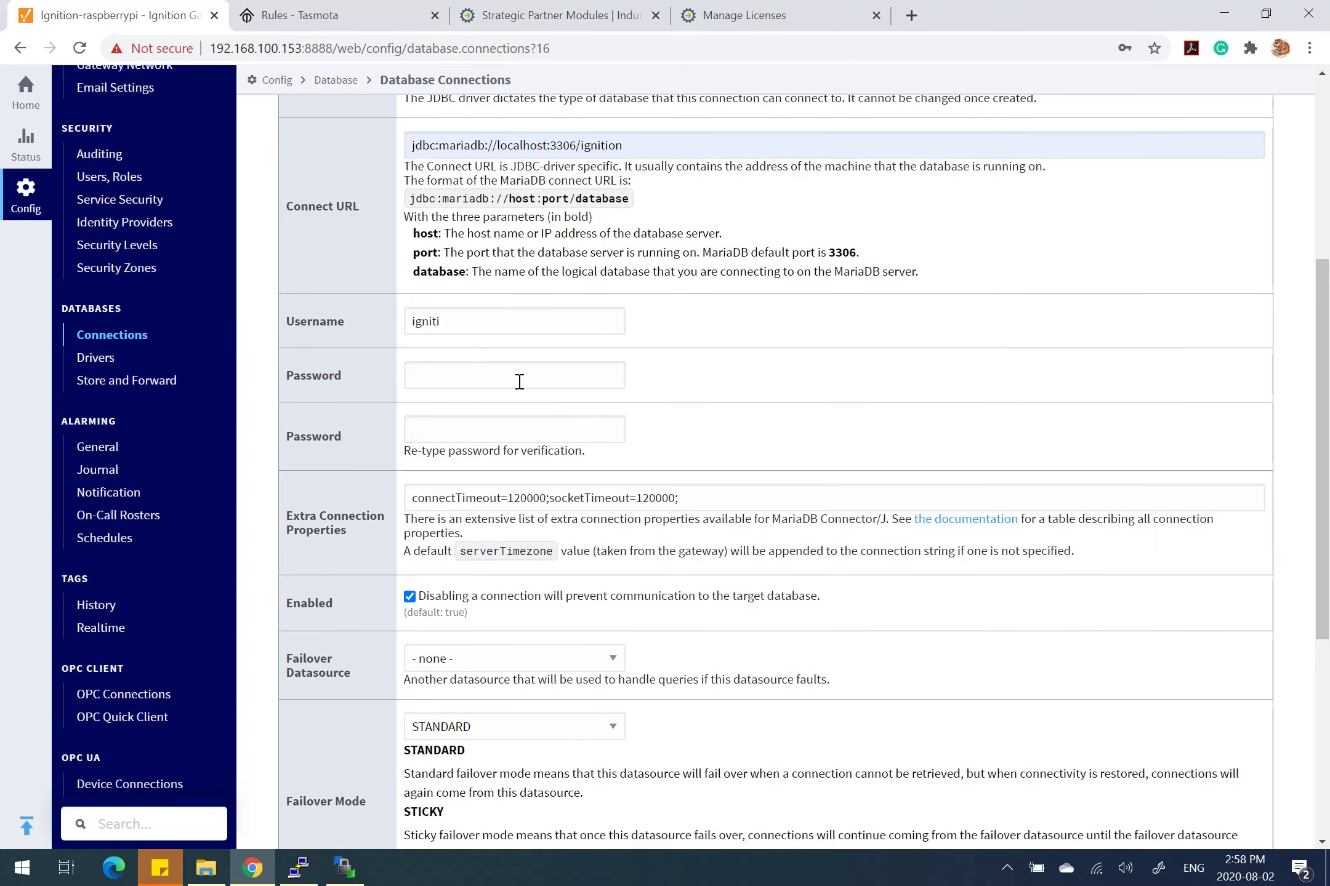
- Paste the password into both password fields and create the Mydatabase connection
{"action": "left_click", "coordinate": [479, 370]}
{"action": "right_click", "coordinate": [478, 371]}
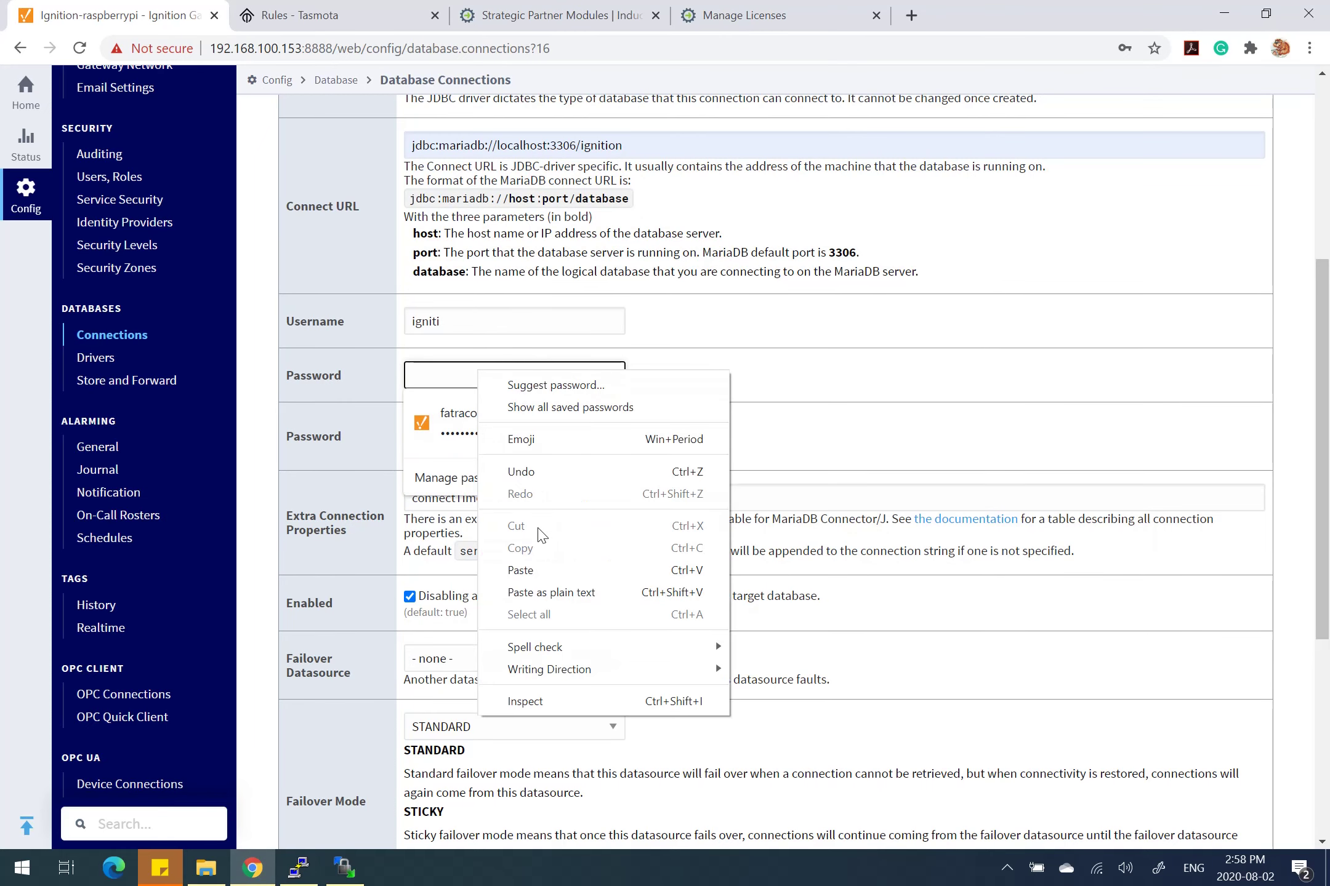
{"action": "left_click", "coordinate": [557, 569]}
{"action": "left_click", "coordinate": [531, 428]}
{"action": "key", "text": "ctrl+v"}
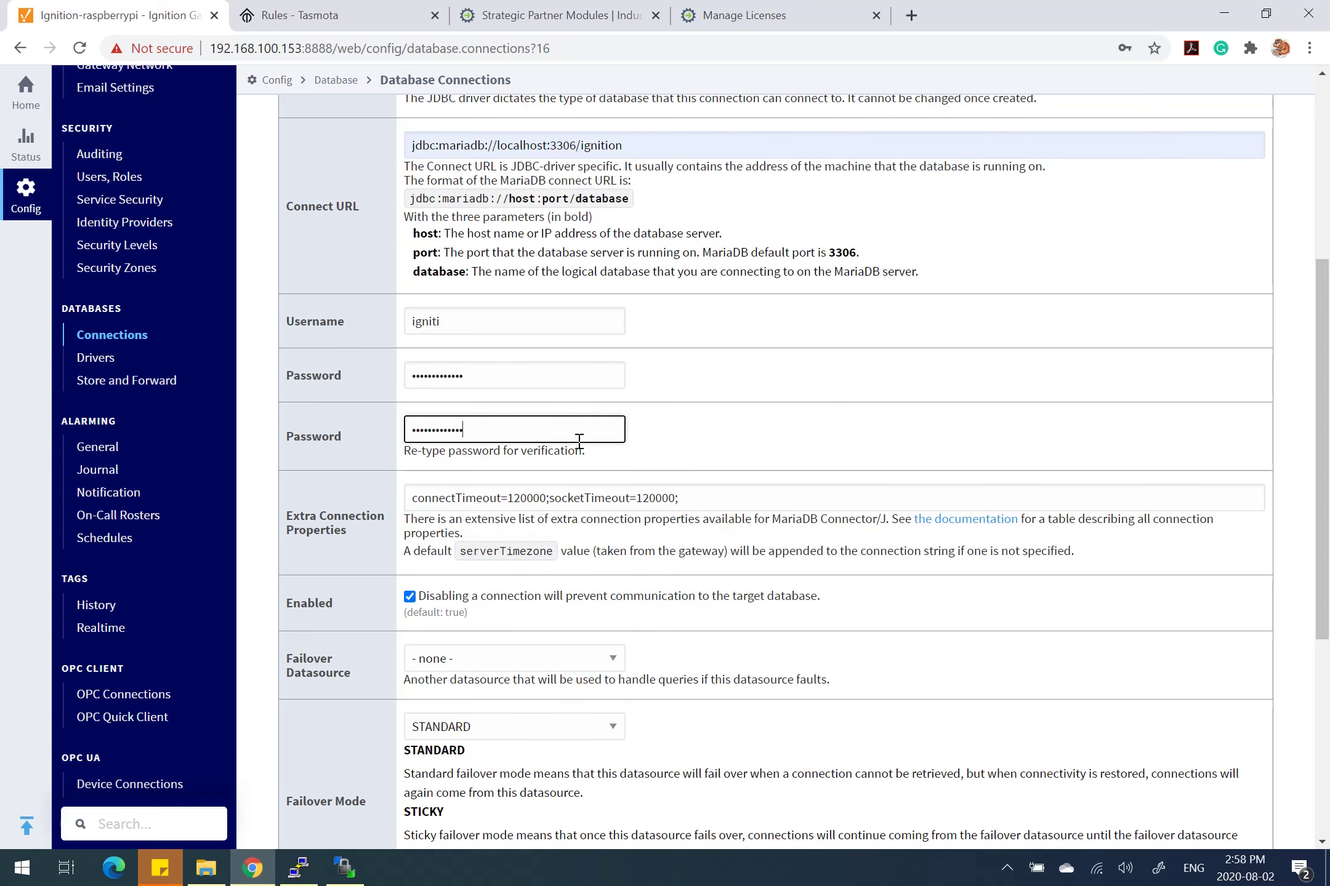
{"action": "scroll", "coordinate": [802, 478], "scroll_direction": "down", "scroll_amount": 3}
{"action": "scroll", "coordinate": [806, 480], "scroll_direction": "down", "scroll_amount": 1}
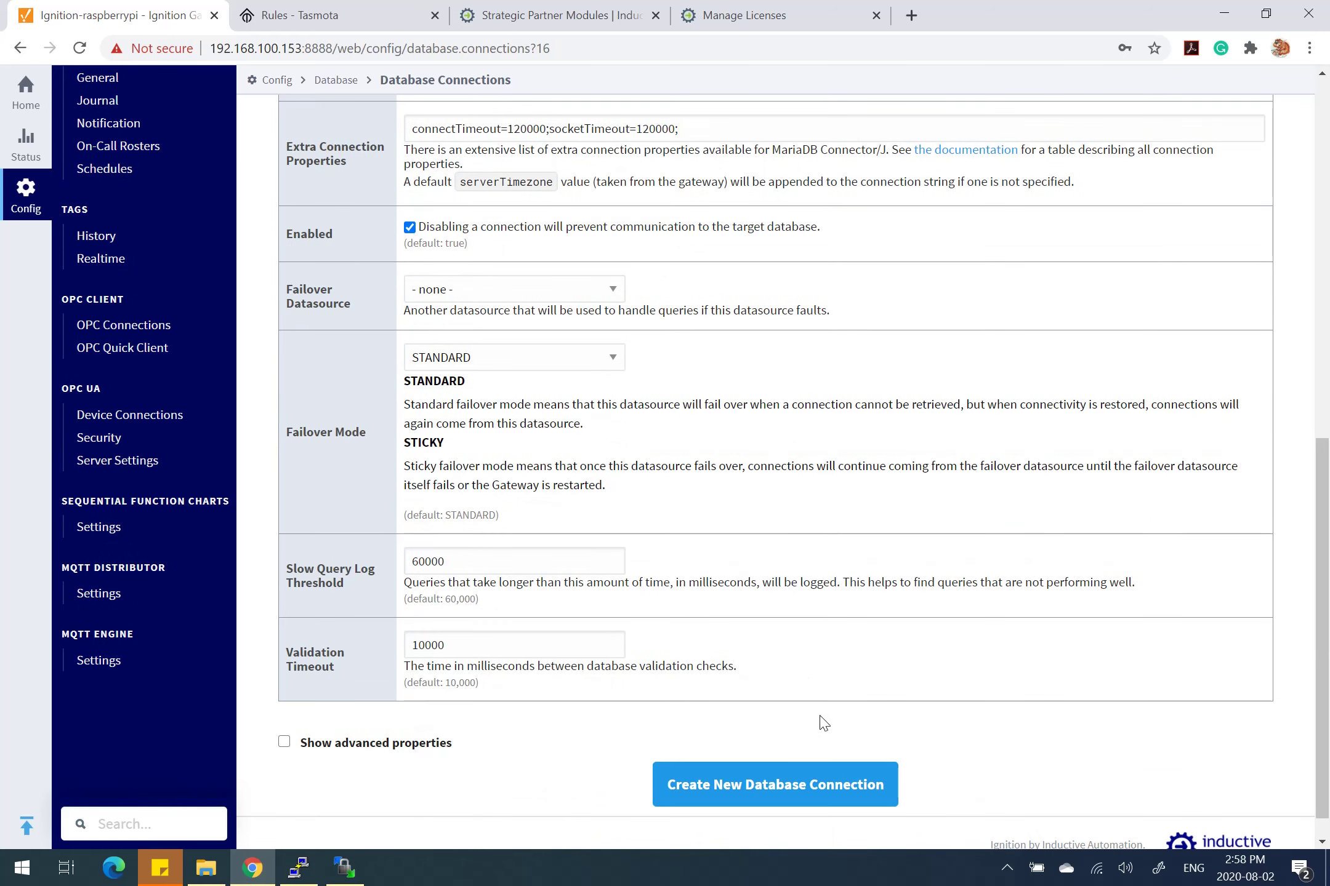
{"action": "left_click", "coordinate": [804, 788]}
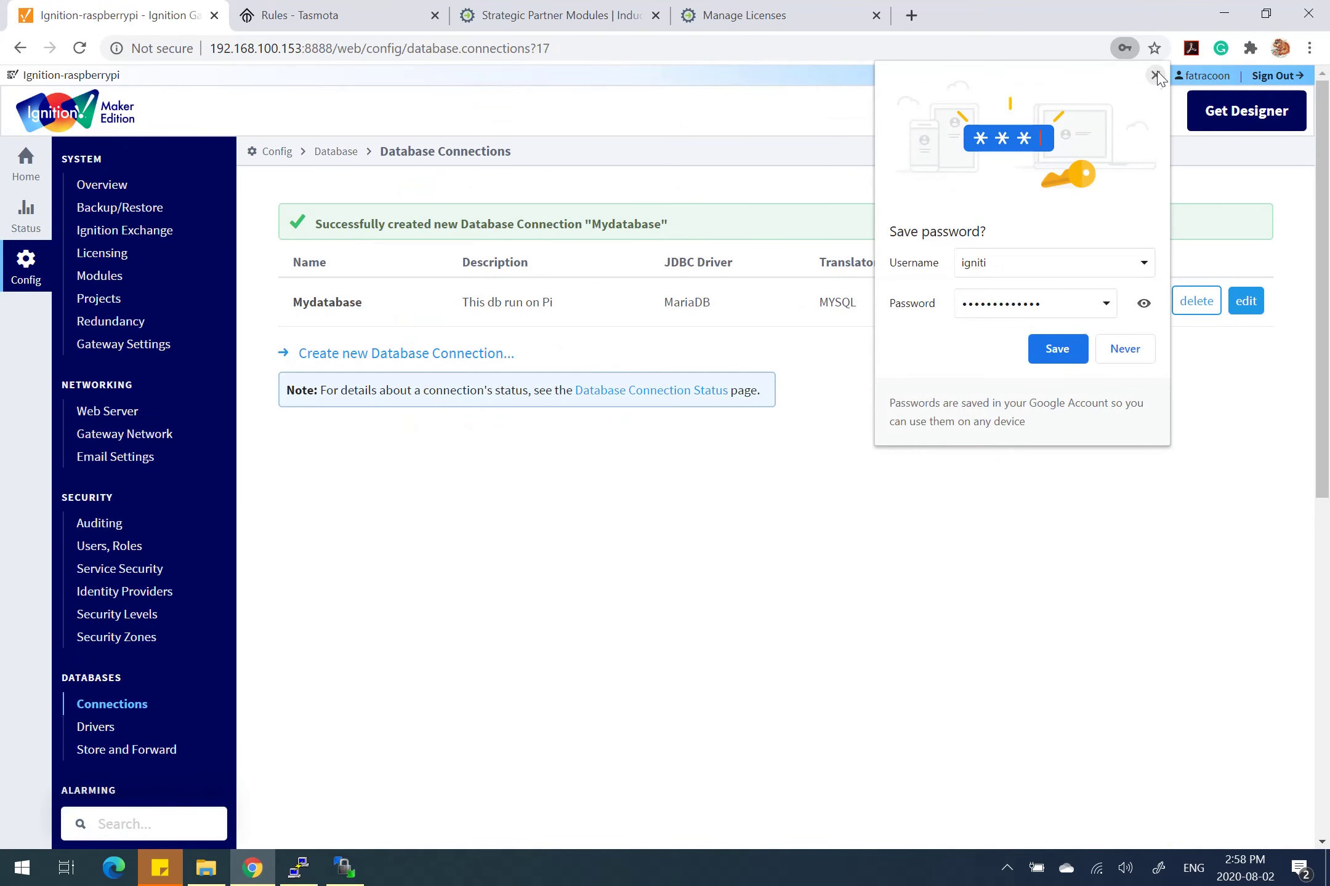
{"action": "left_click", "coordinate": [1155, 74]}
- Check that Mydatabase lists the MYSQL translator and a Valid status
{"action": "double_click", "coordinate": [837, 302]}
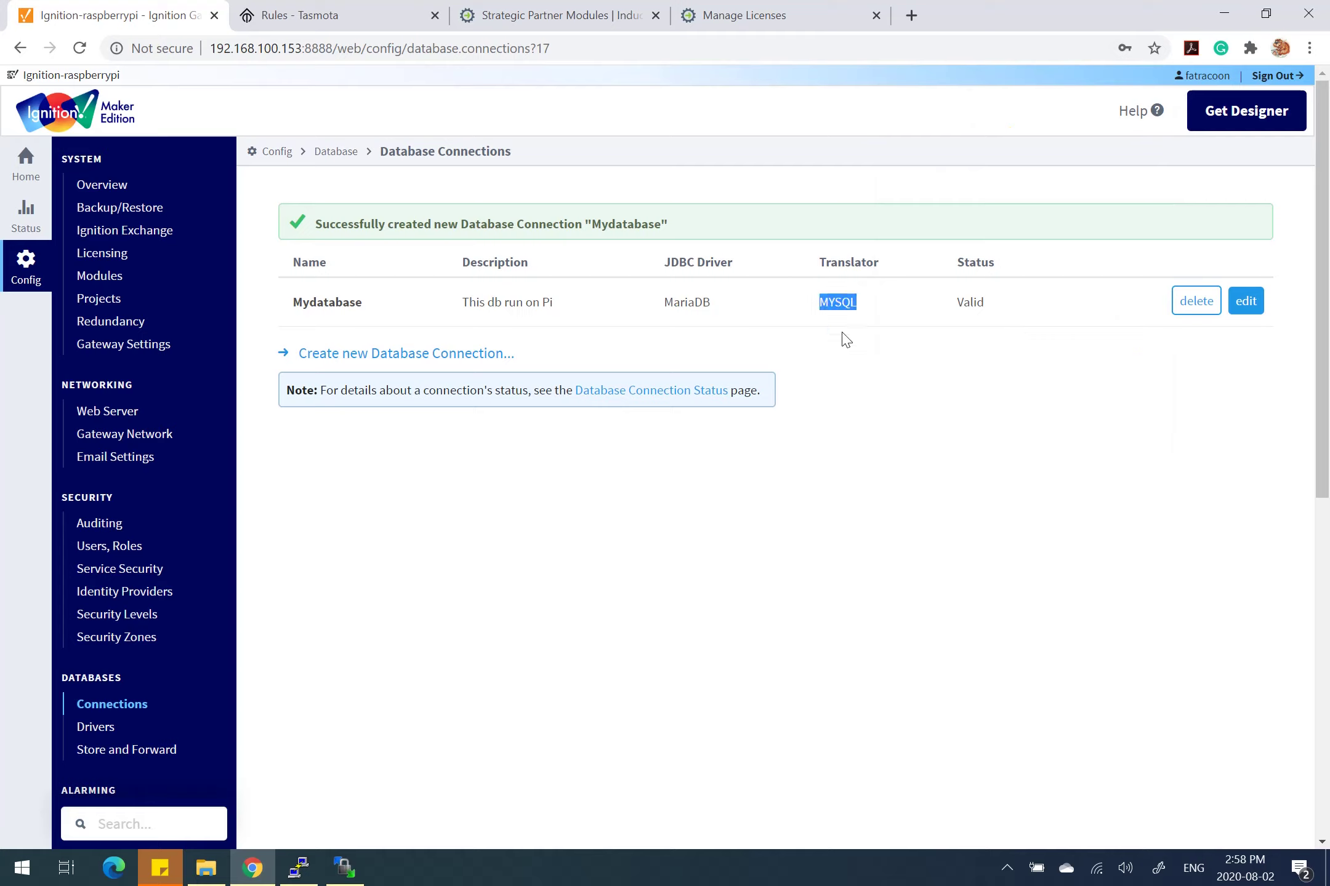
{"action": "left_click", "coordinate": [991, 320]}
{"action": "double_click", "coordinate": [970, 302]}
{"action": "left_click", "coordinate": [973, 310]}
- Open Status > Overview and confirm Databases shows 1/1 connected
{"action": "left_click", "coordinate": [26, 217]}
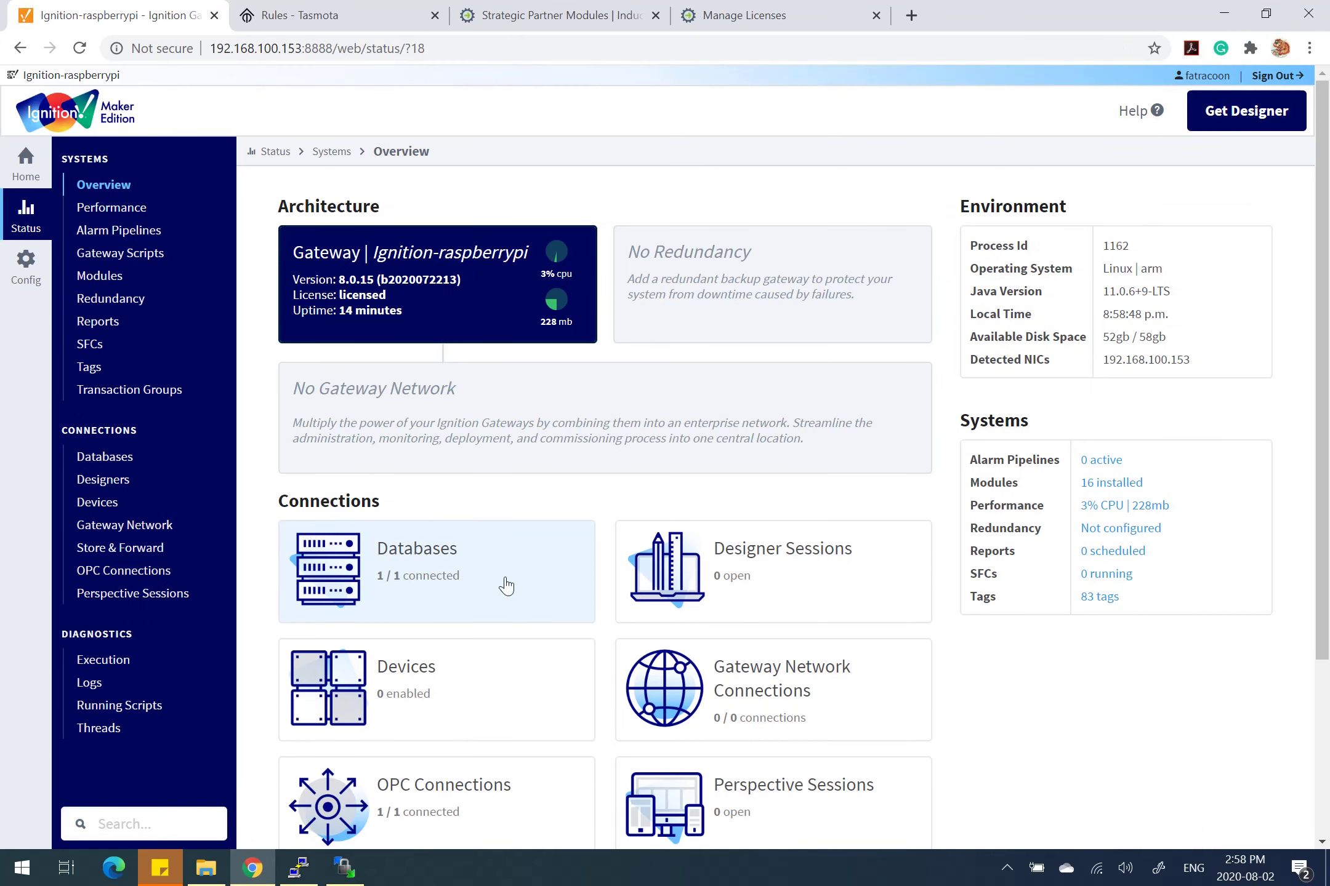
{"action": "scroll", "coordinate": [517, 552], "scroll_direction": "down", "scroll_amount": 3}
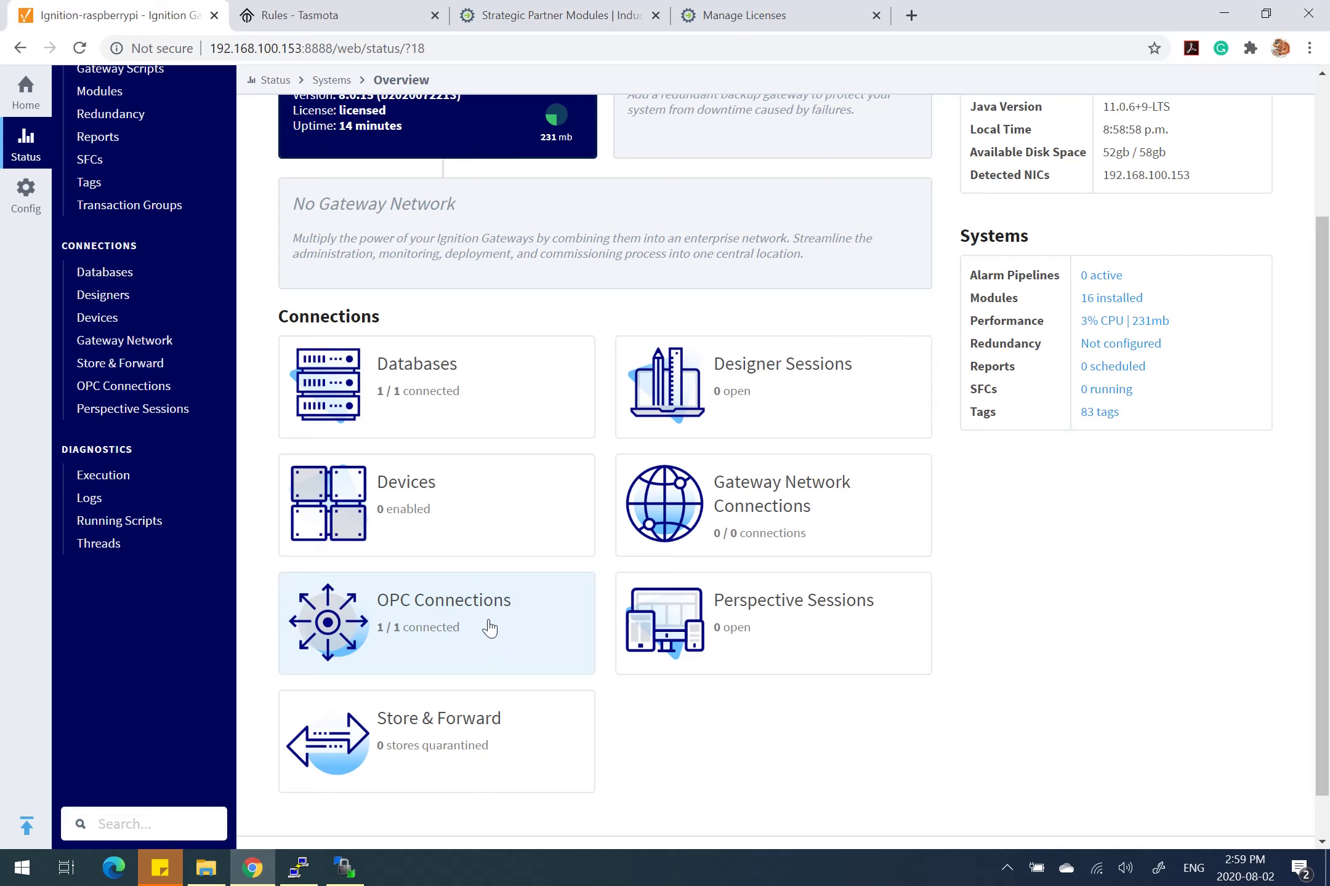
{"action": "scroll", "coordinate": [483, 627], "scroll_direction": "up", "scroll_amount": 3}
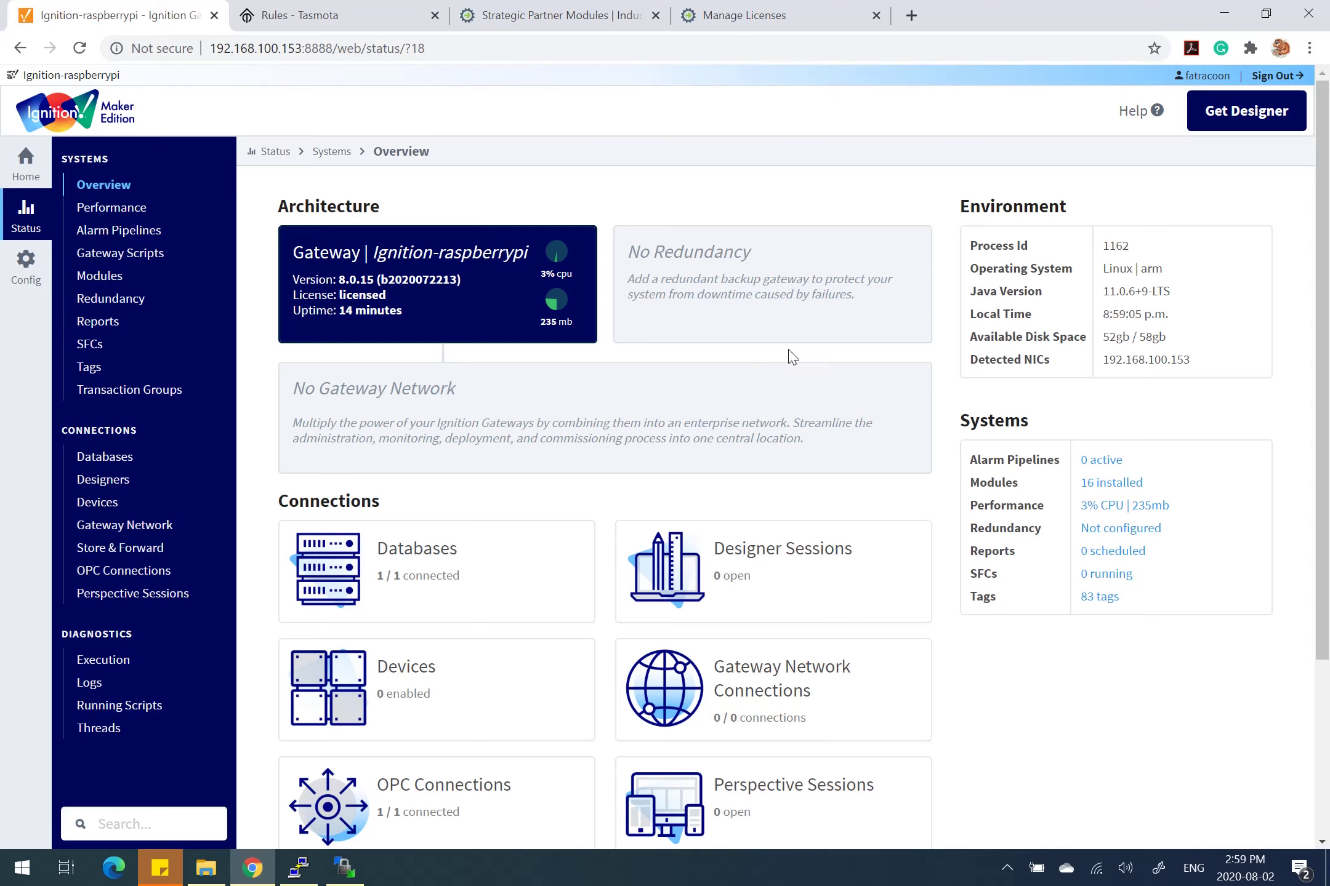
- Download the Windows Designer Launcher via Get Designer and run the installer
{"action": "left_click", "coordinate": [1240, 121]}
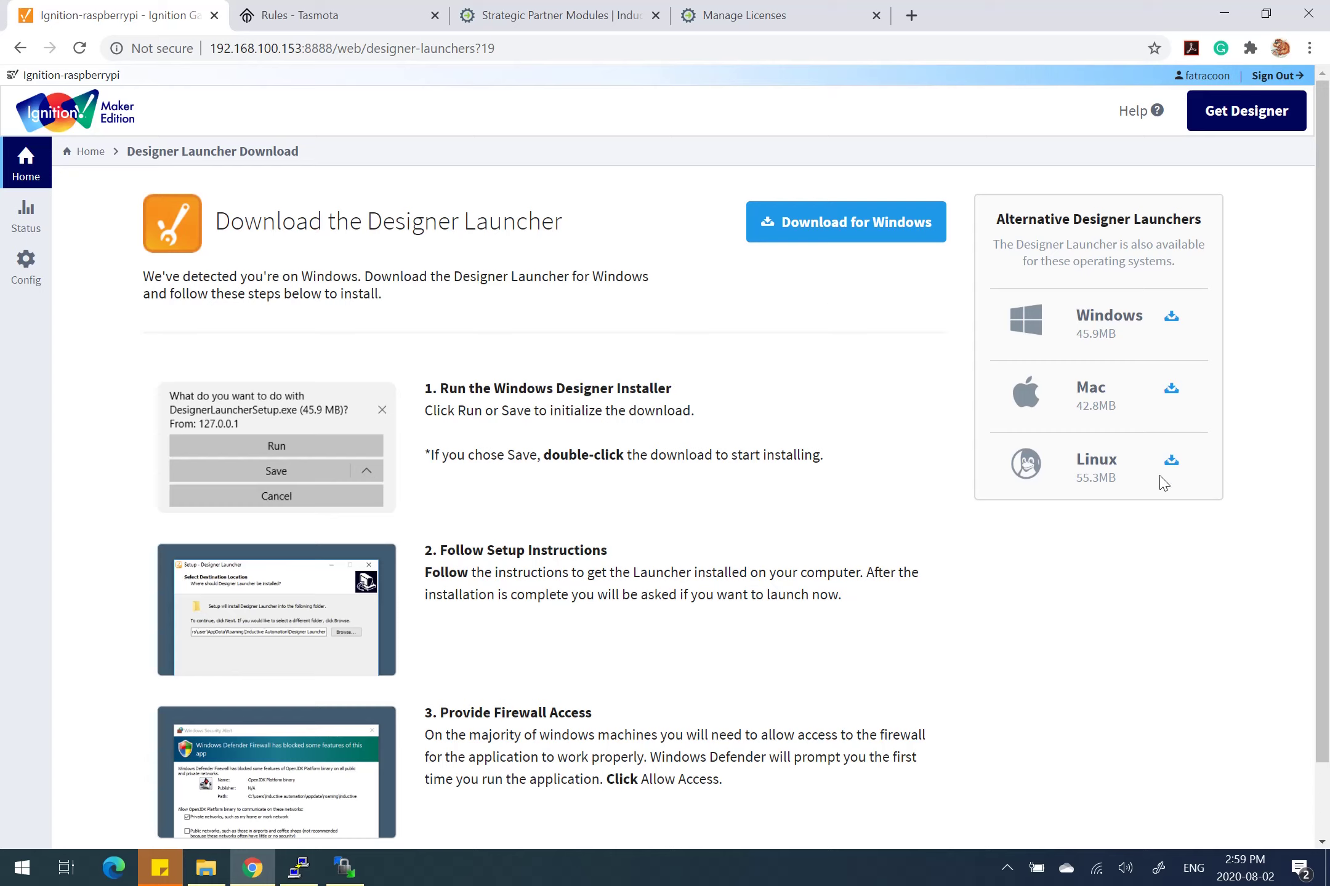
{"action": "left_click", "coordinate": [878, 236]}
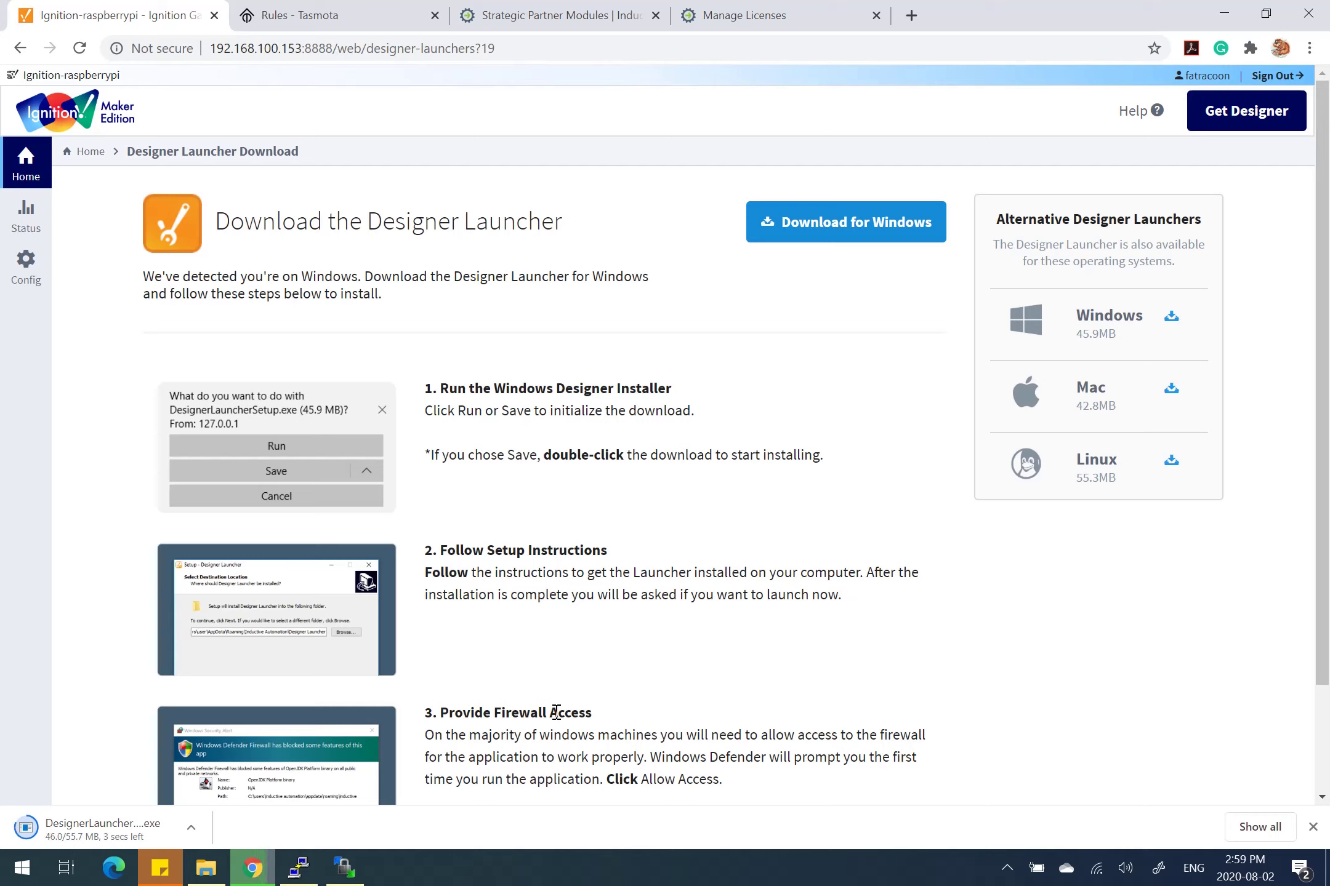
{"action": "left_click", "coordinate": [67, 830]}
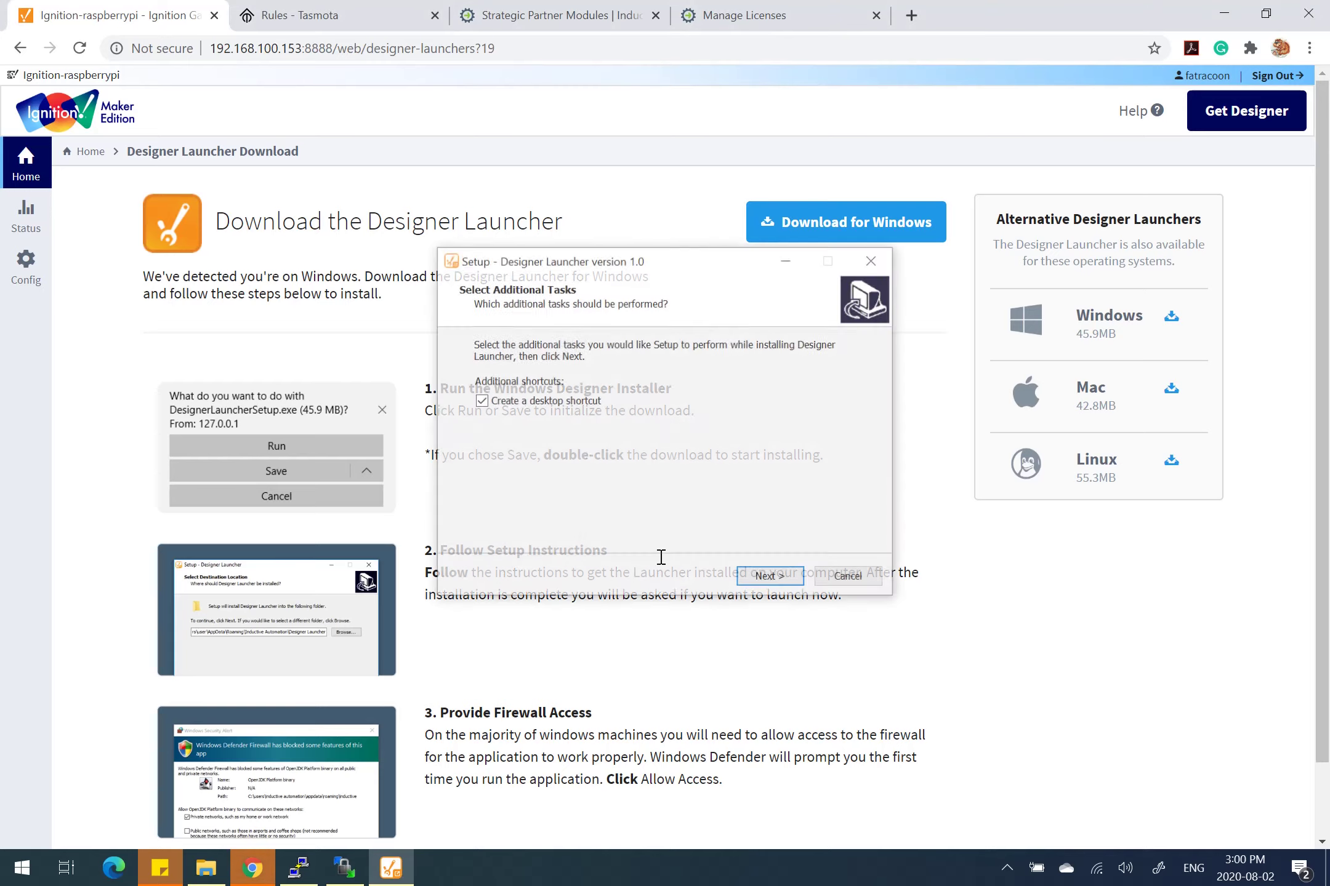
- Complete the Designer Launcher install with a desktop shortcut and launch it on finish
{"action": "left_click", "coordinate": [777, 578]}
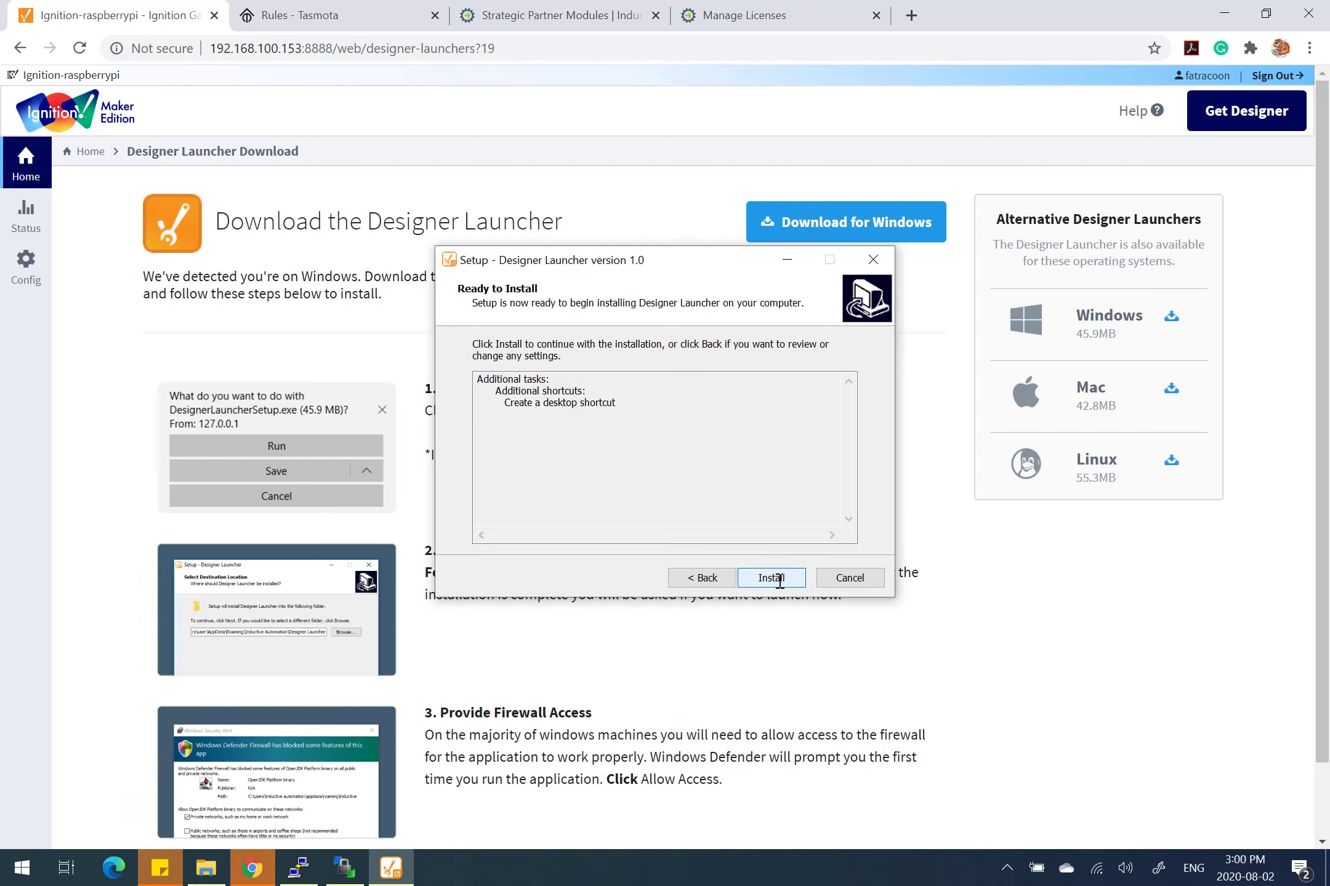
{"action": "left_click", "coordinate": [779, 580]}
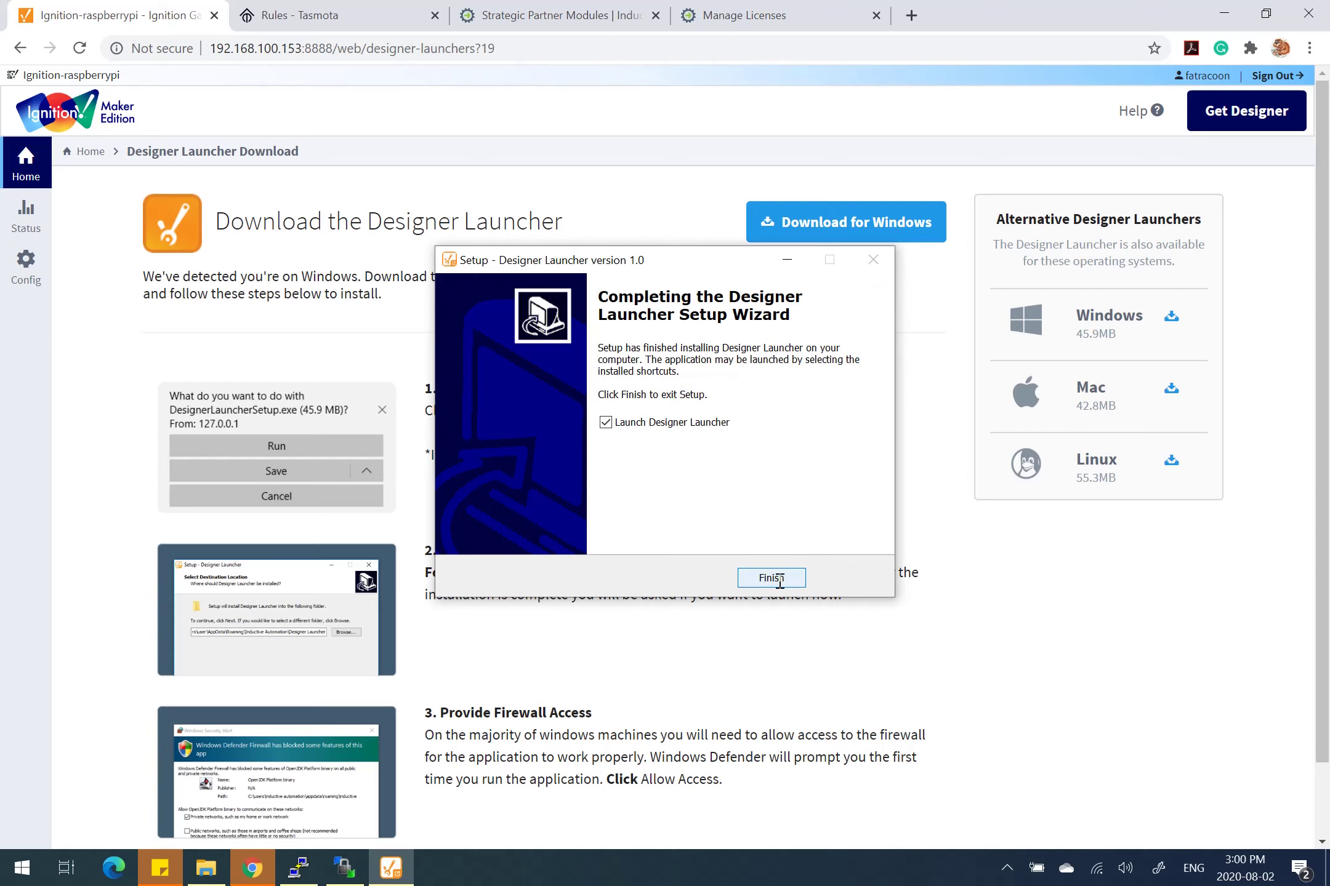
{"action": "left_click", "coordinate": [794, 579]}
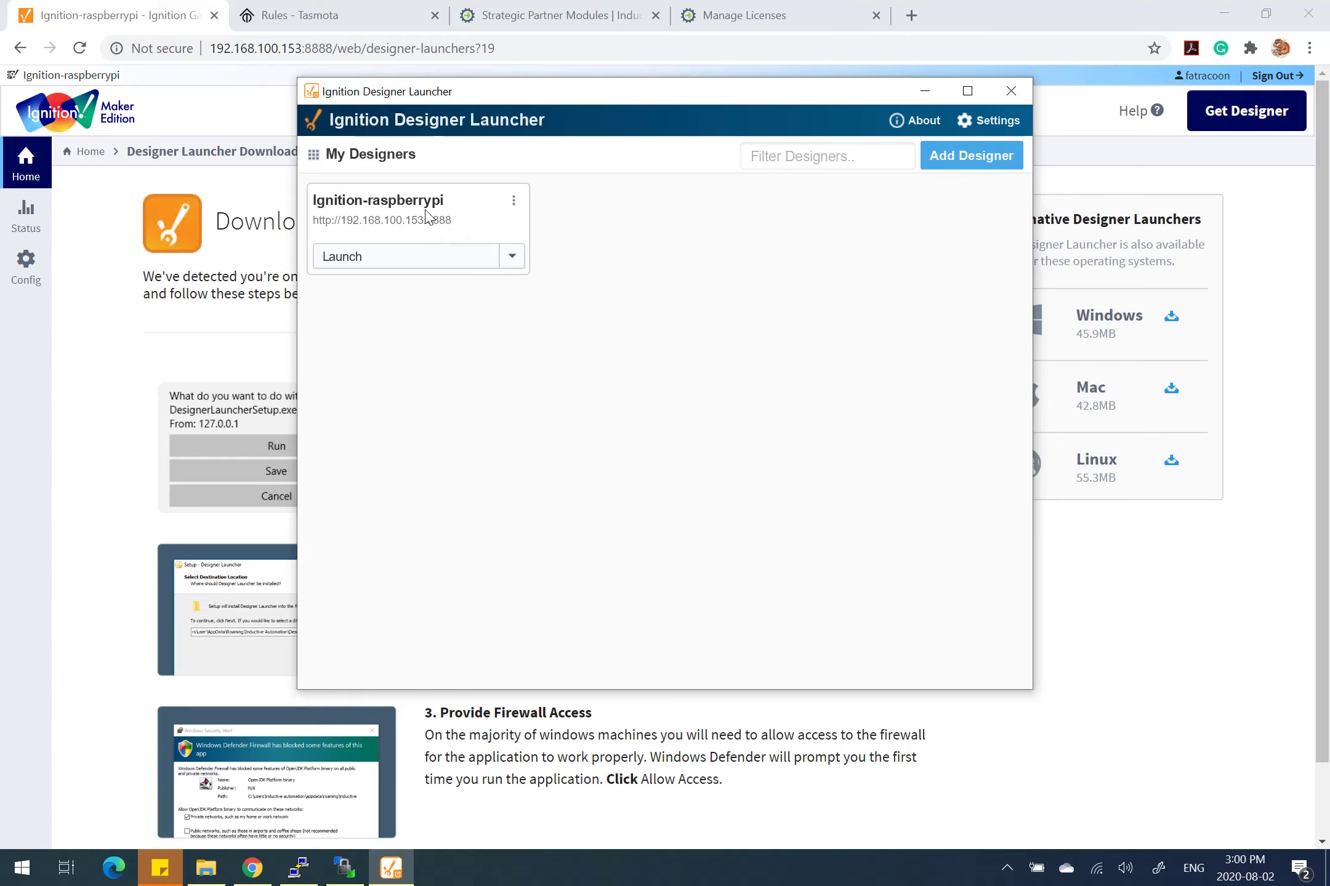
- Delete the existing designer entry from the Designer Launcher
{"action": "left_click", "coordinate": [514, 201]}
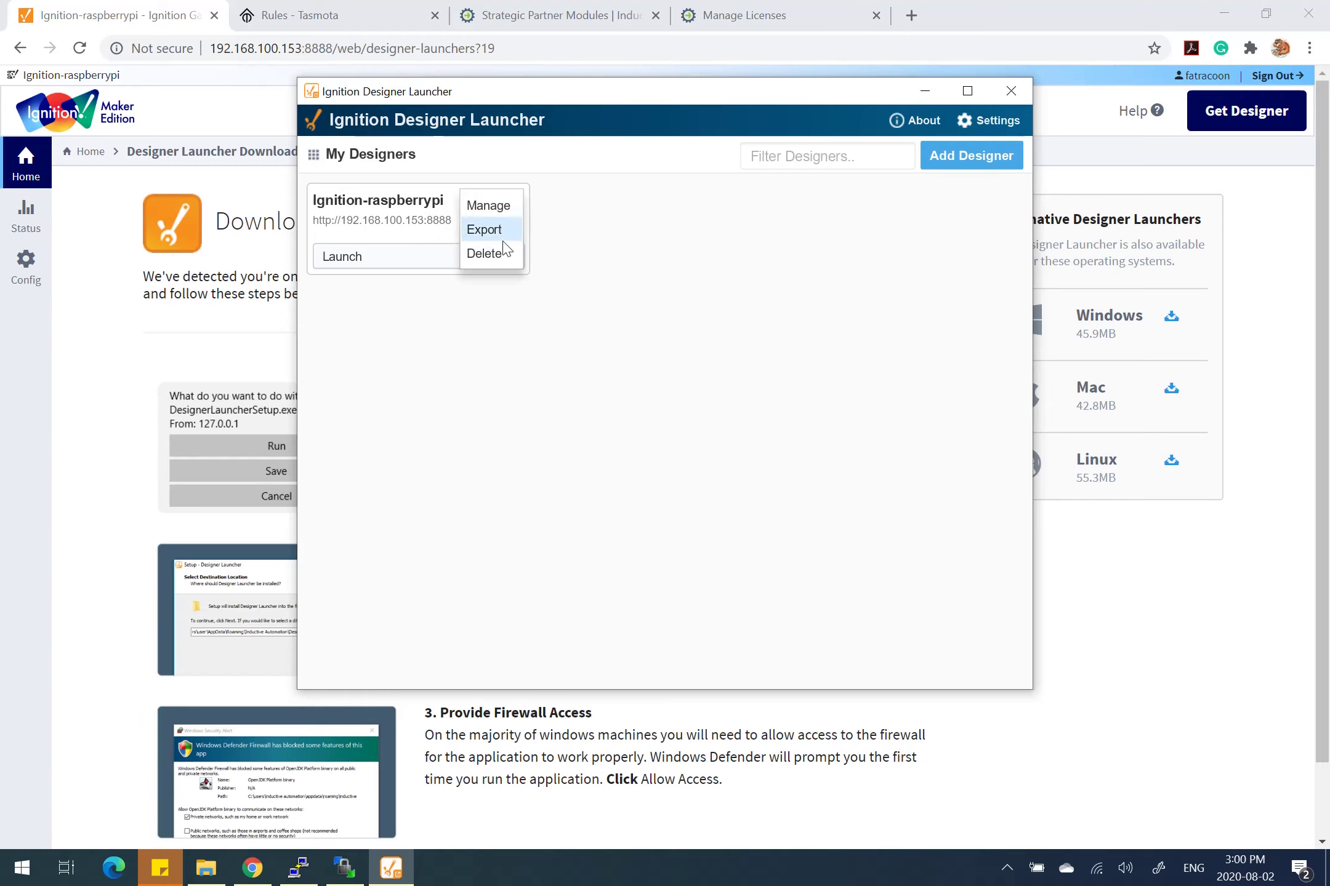
{"action": "left_click", "coordinate": [518, 262]}
{"action": "left_click", "coordinate": [714, 453]}
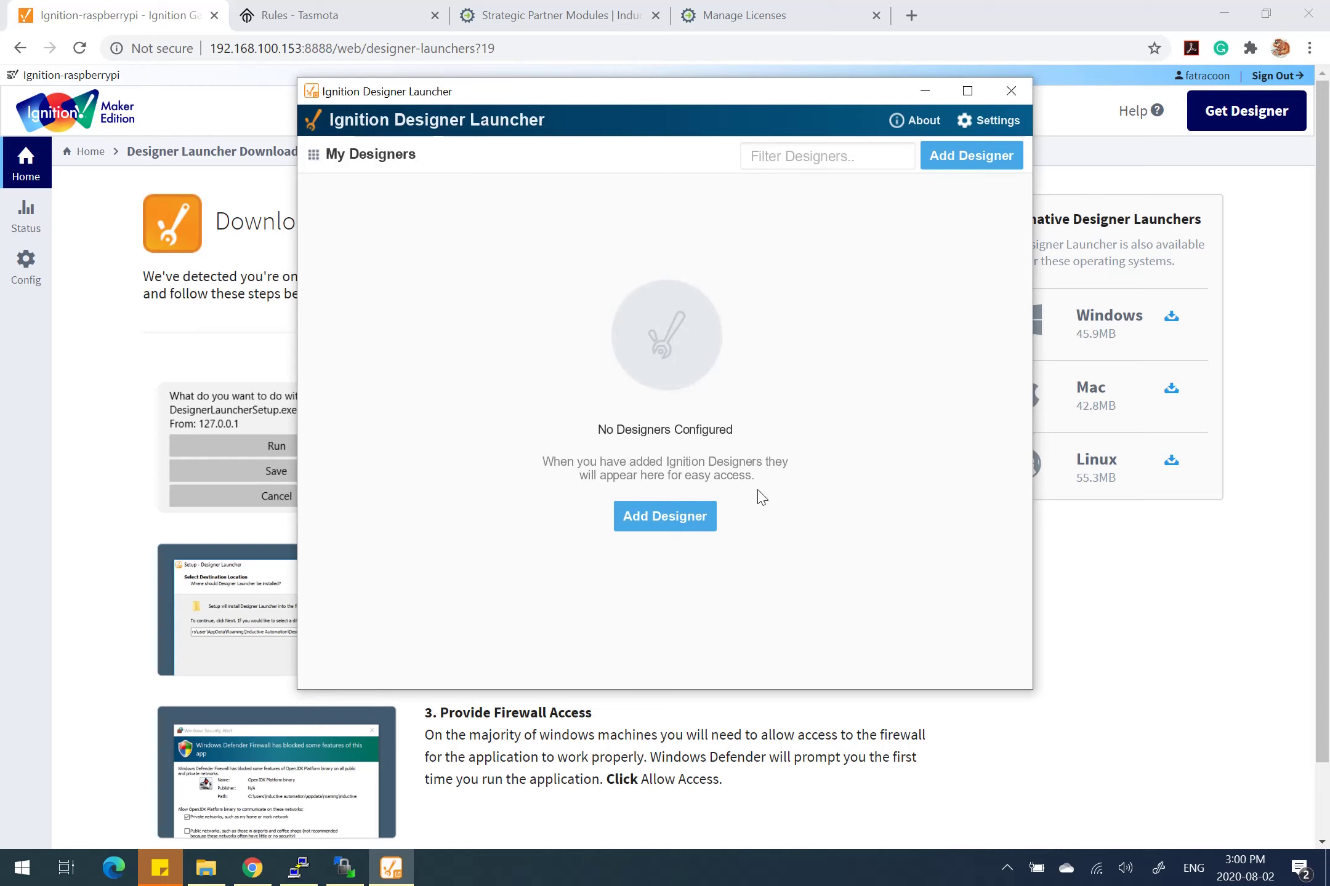
{"action": "left_click", "coordinate": [680, 530]}
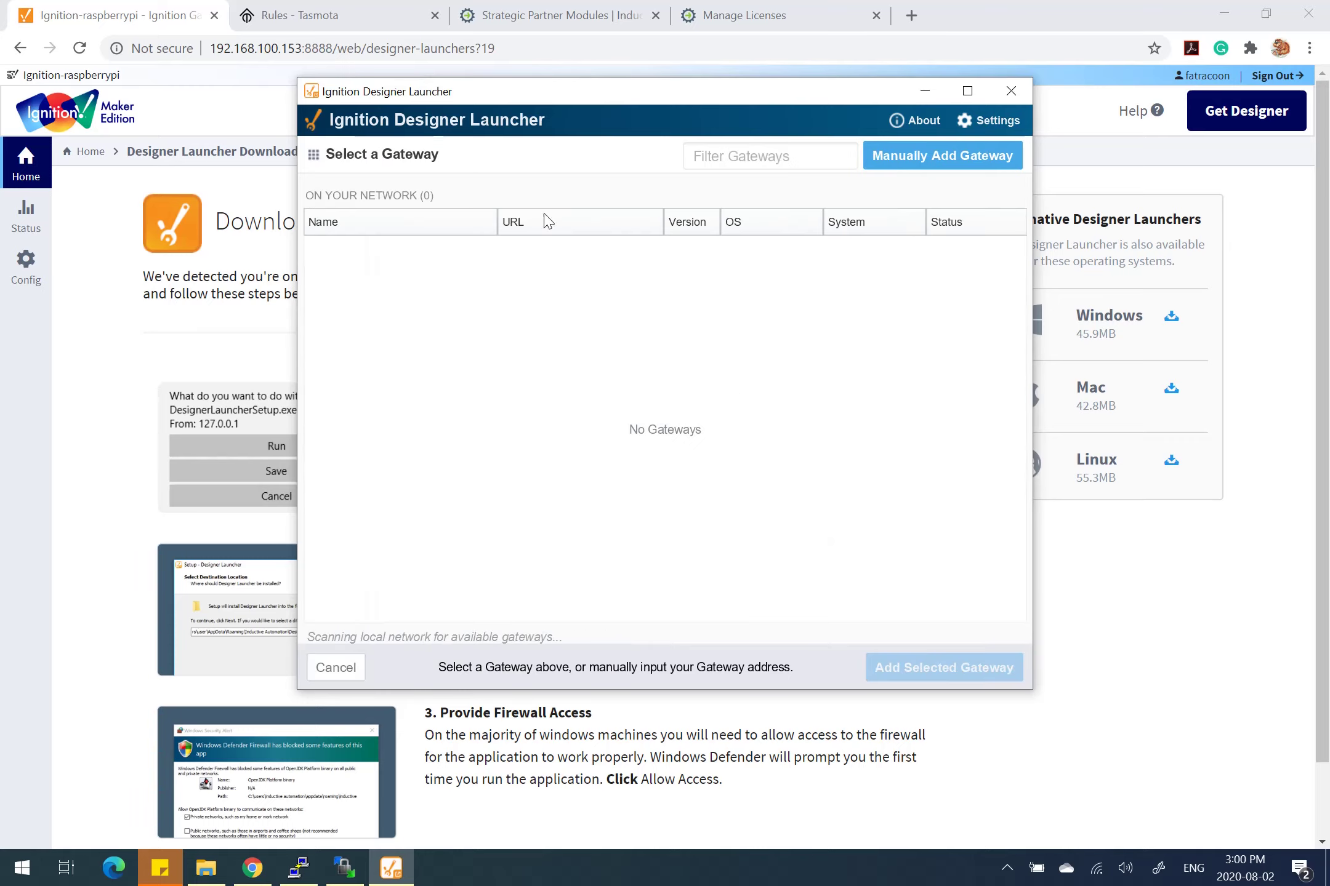
{"action": "left_click", "coordinate": [911, 162]}
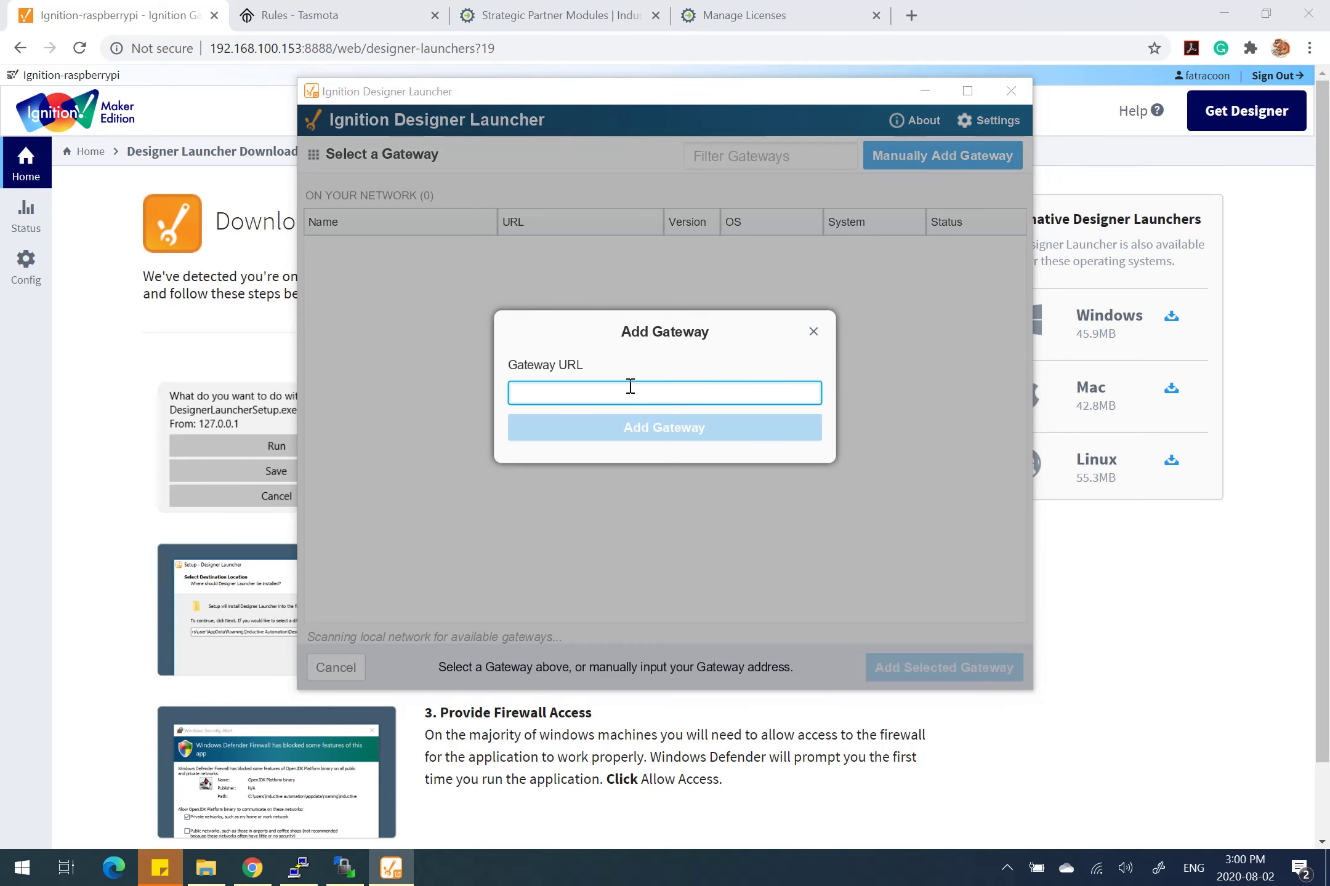
{"action": "left_click", "coordinate": [327, 43]}
{"action": "left_click_drag", "start_coordinate": [333, 48], "coordinate": [190, 58]}
{"action": "key", "text": "ctrl+c"}
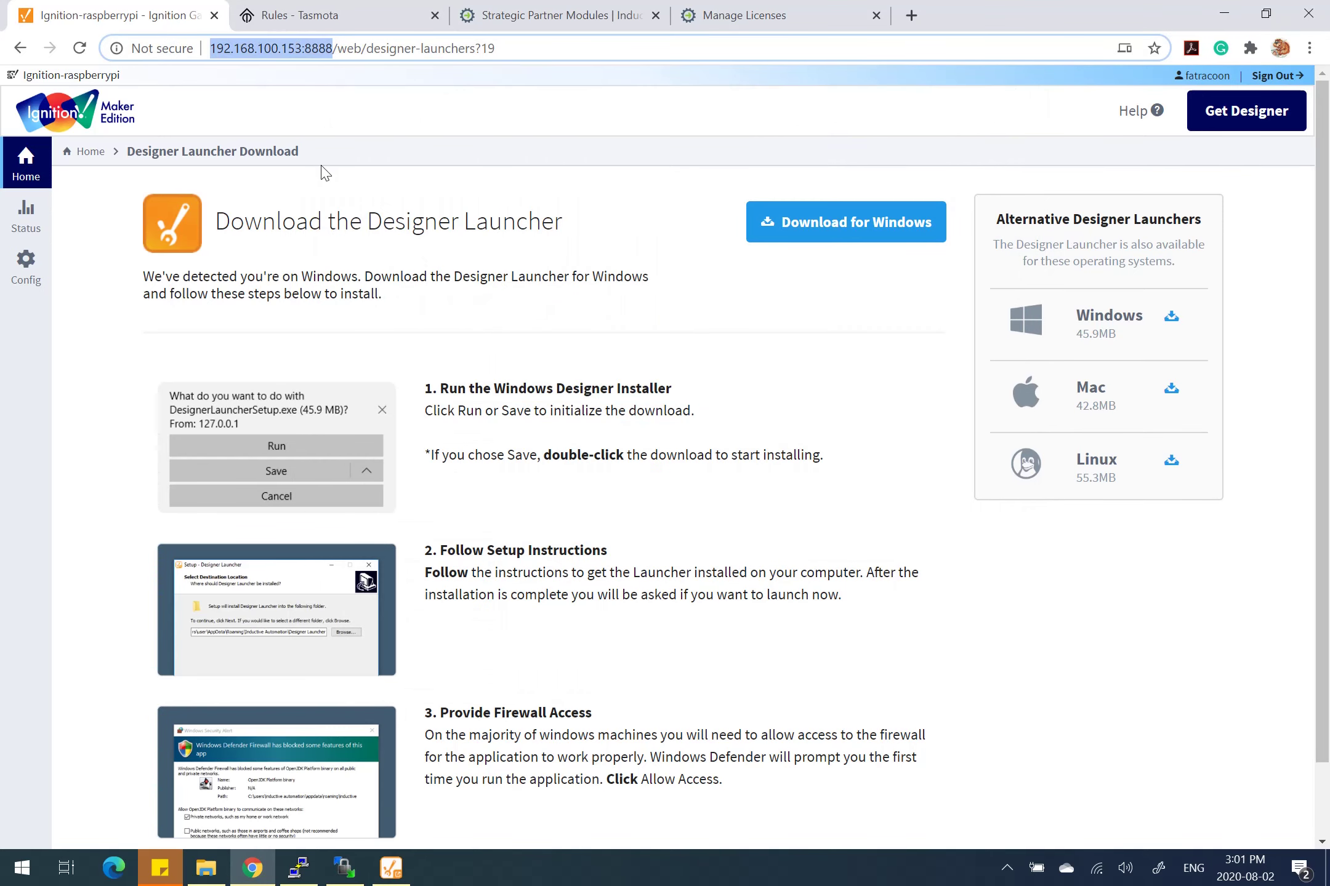
{"action": "left_click", "coordinate": [390, 869]}
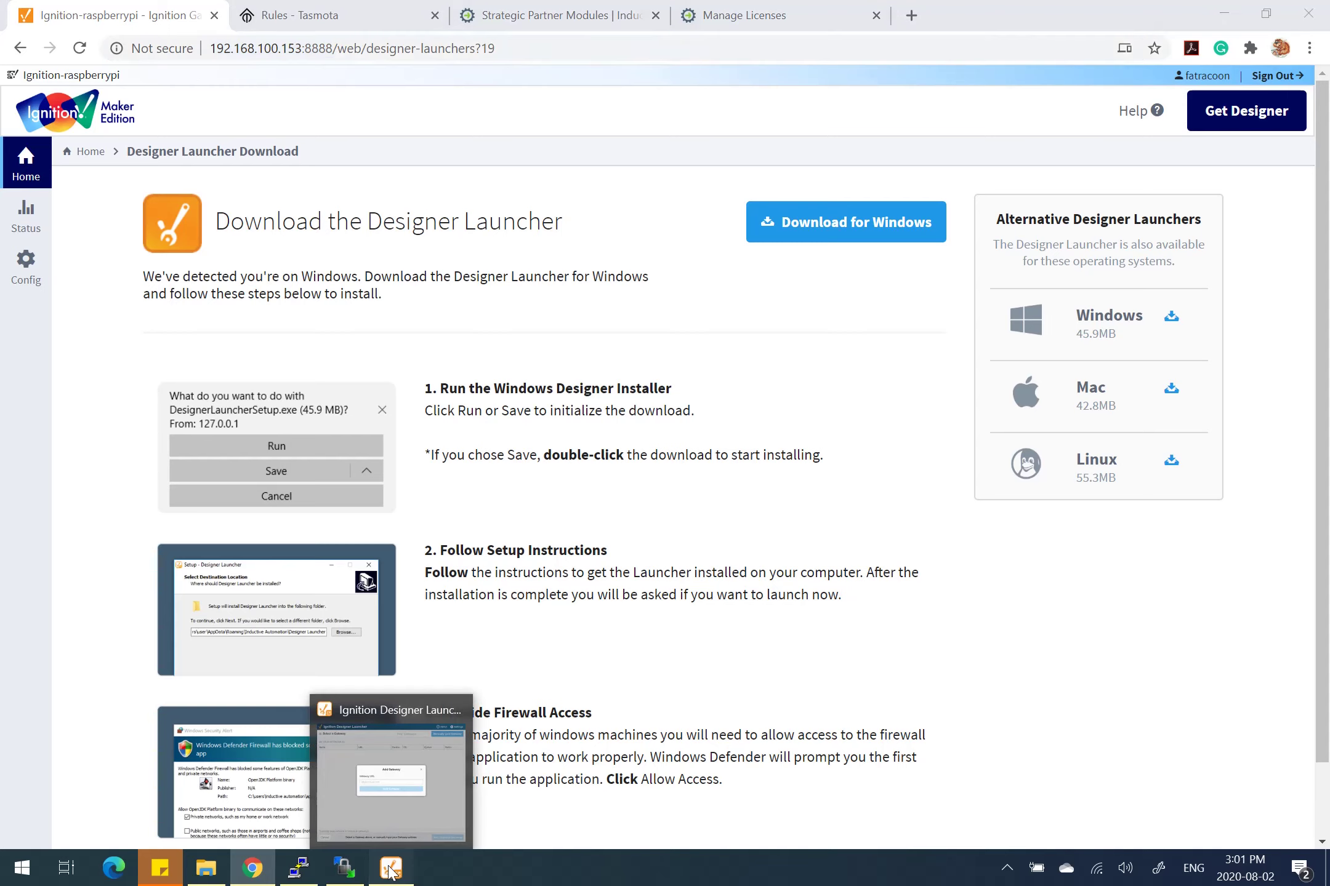
{"action": "key", "text": "ctrl+v"}
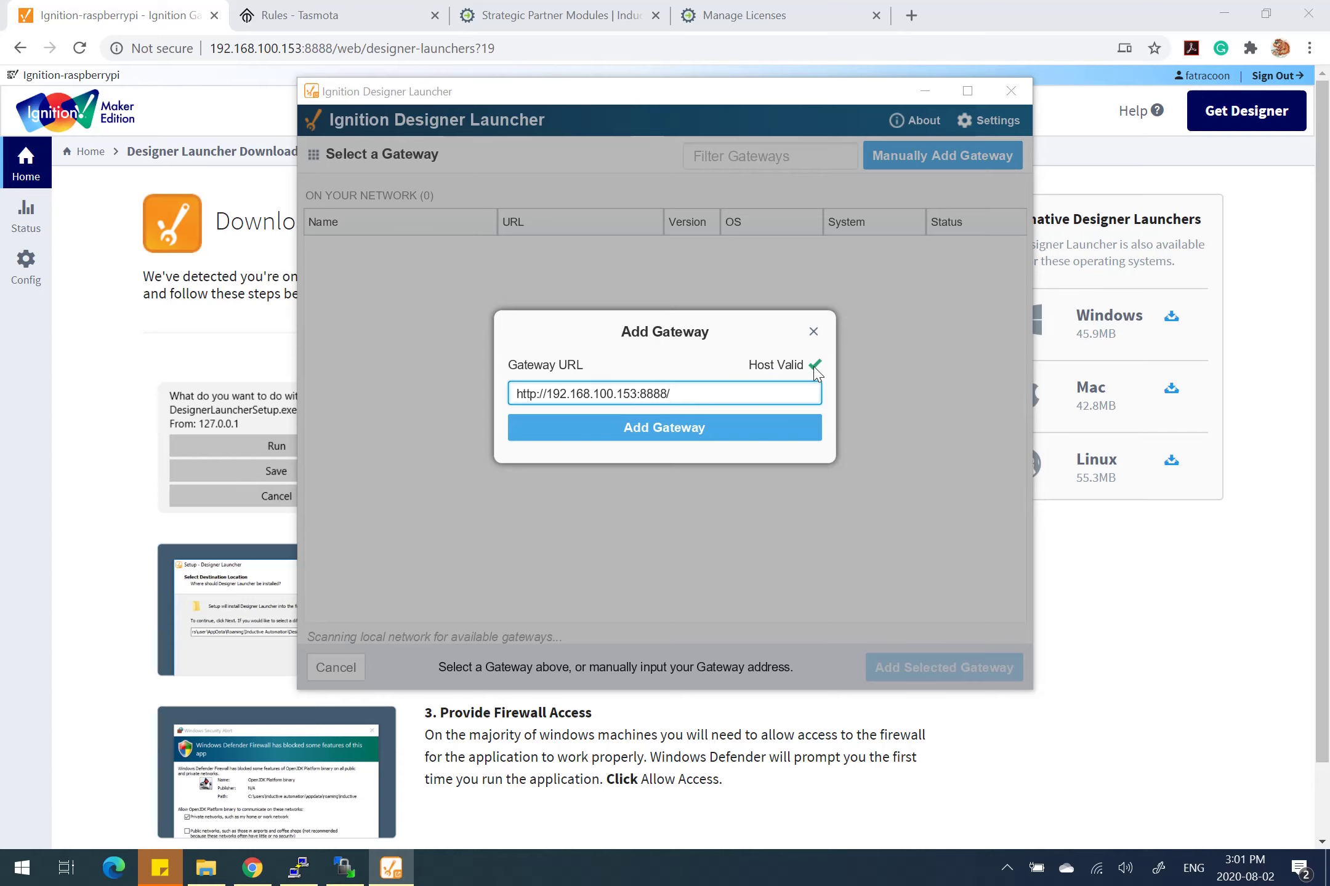
{"action": "left_click", "coordinate": [697, 434]}
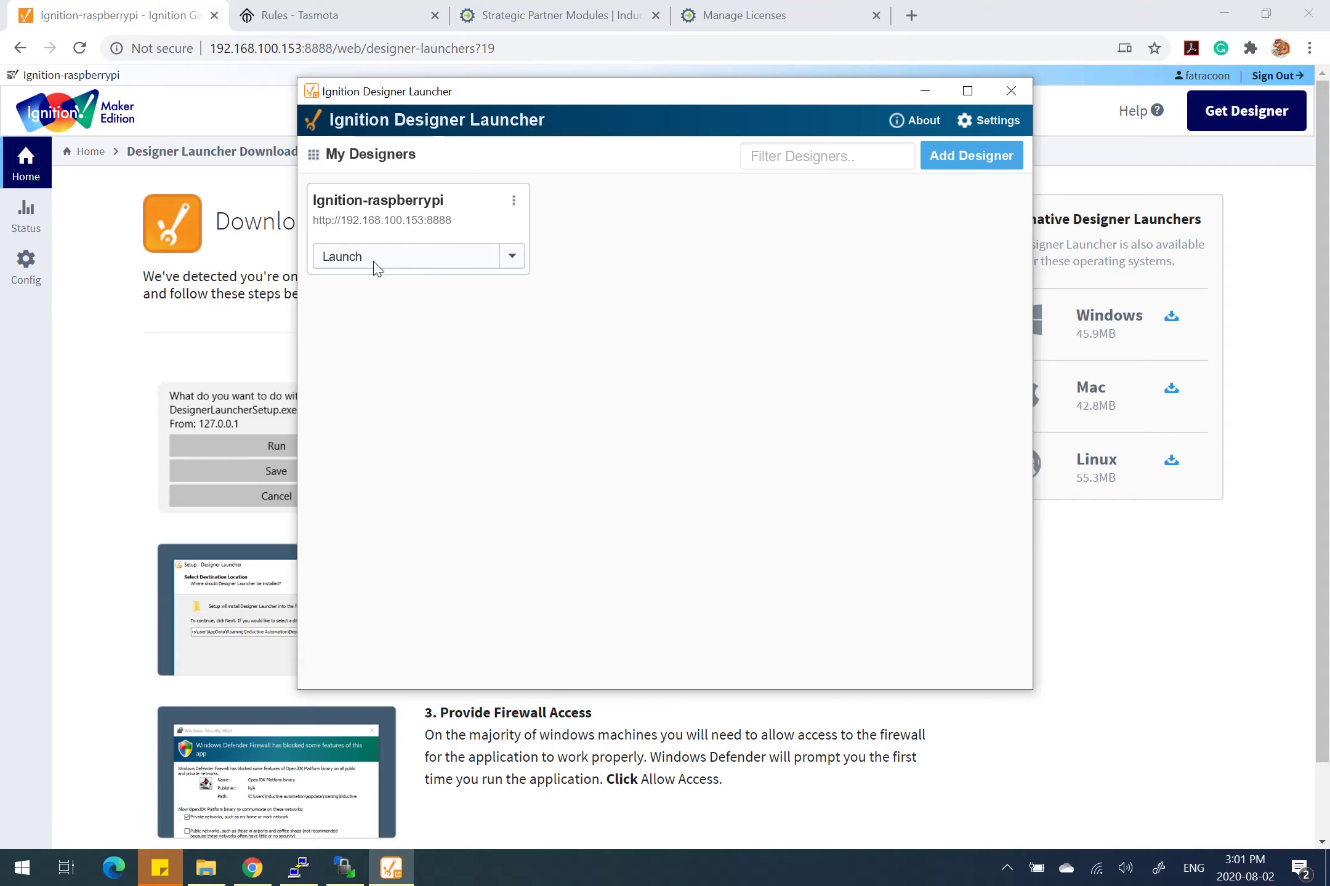
- Launch the Ignition-raspberrypi designer and log in with the username and password
{"action": "left_click", "coordinate": [377, 265]}
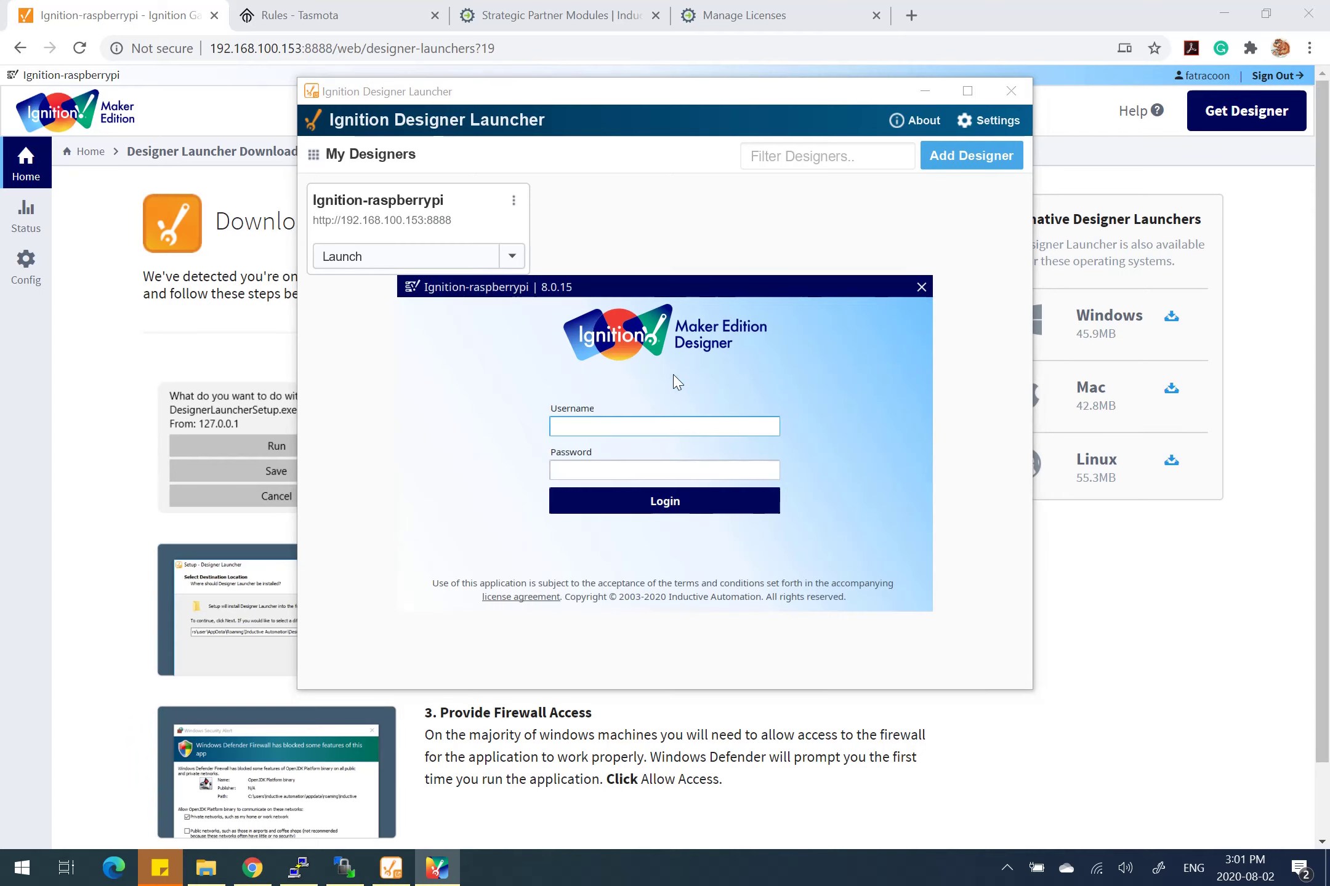
{"action": "key", "text": "Tab"}
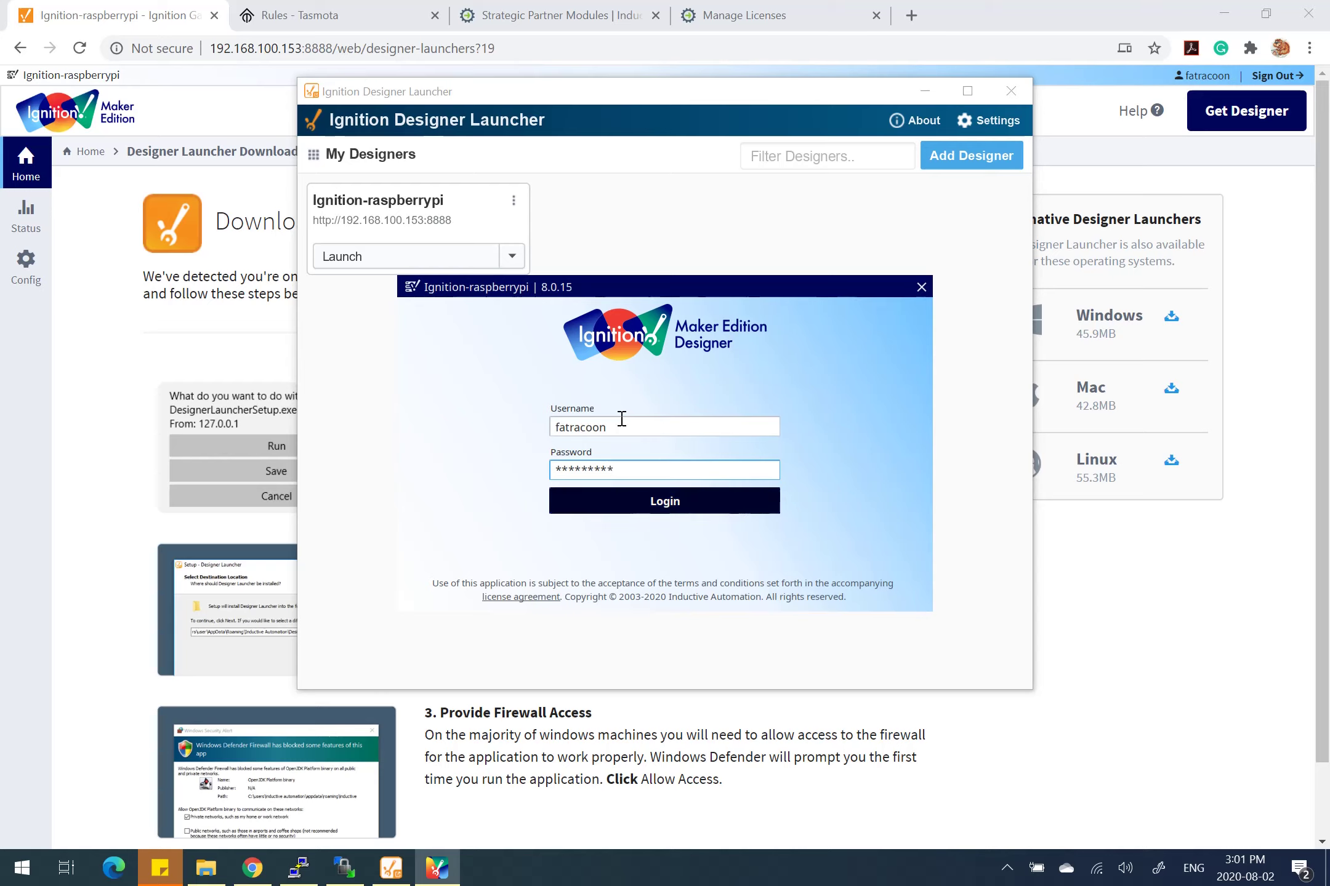
{"action": "key", "text": "Return"}
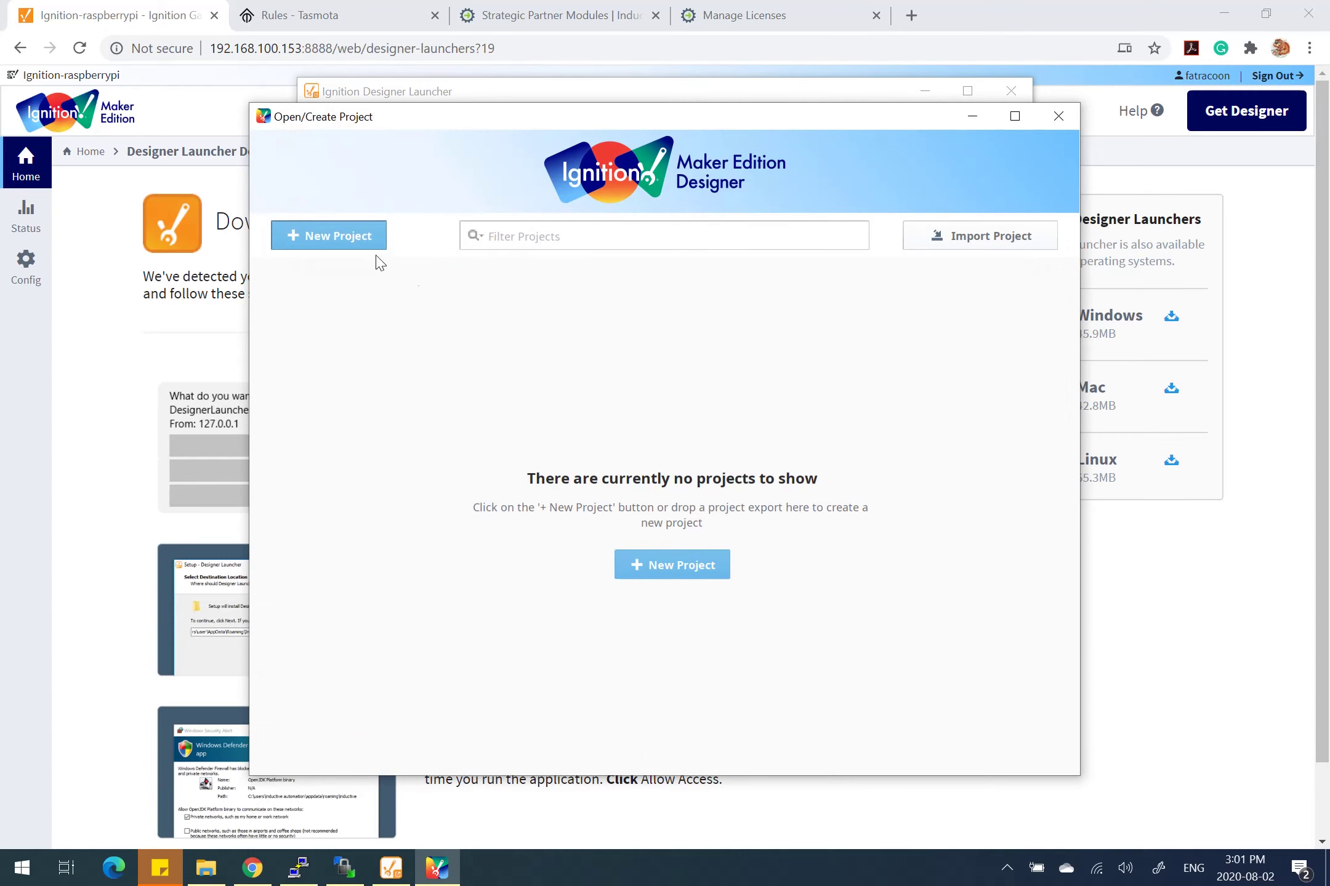
- Start a new project with name and title both set to Home
{"action": "left_click", "coordinate": [343, 243]}
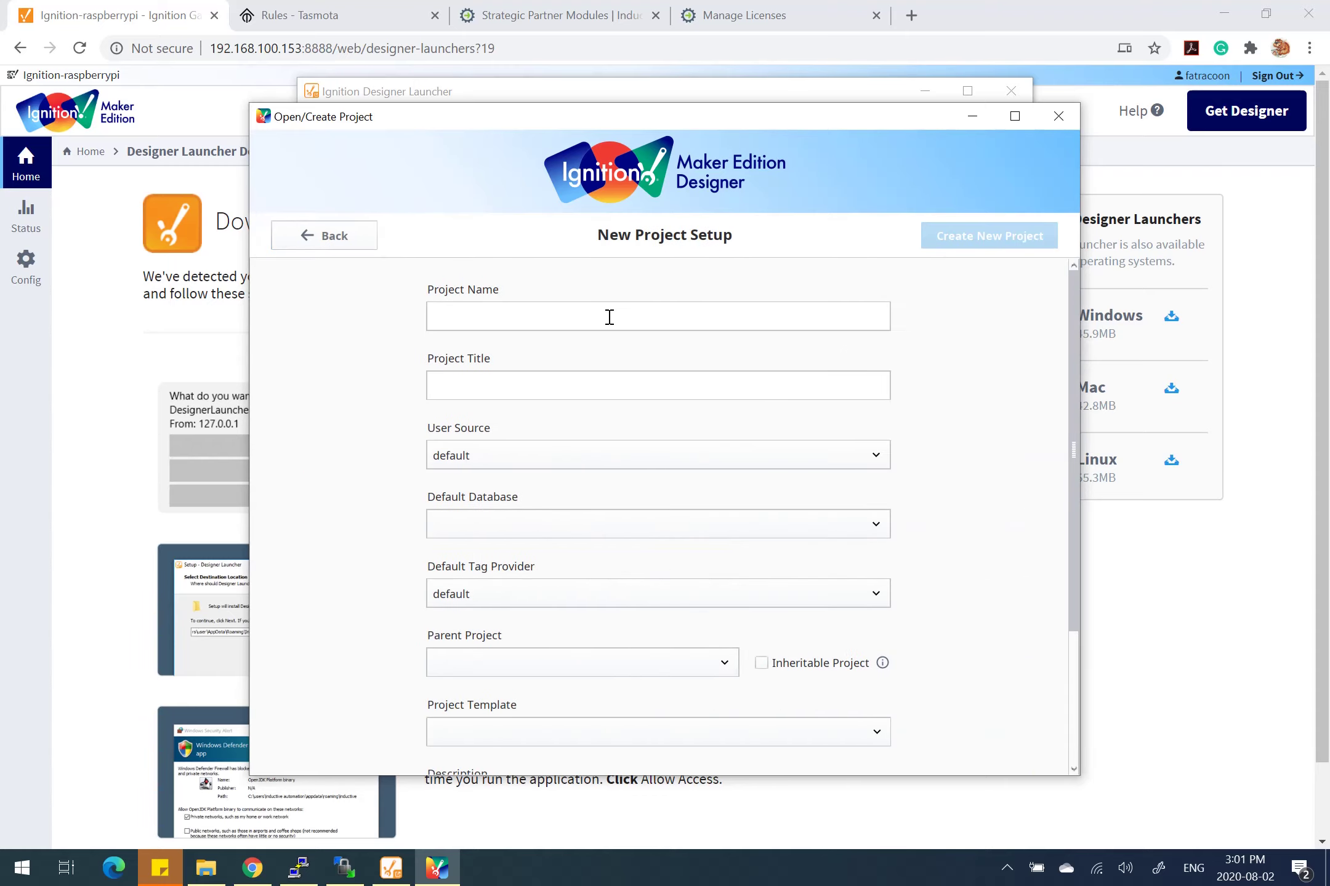
{"action": "type", "text": "Home"}
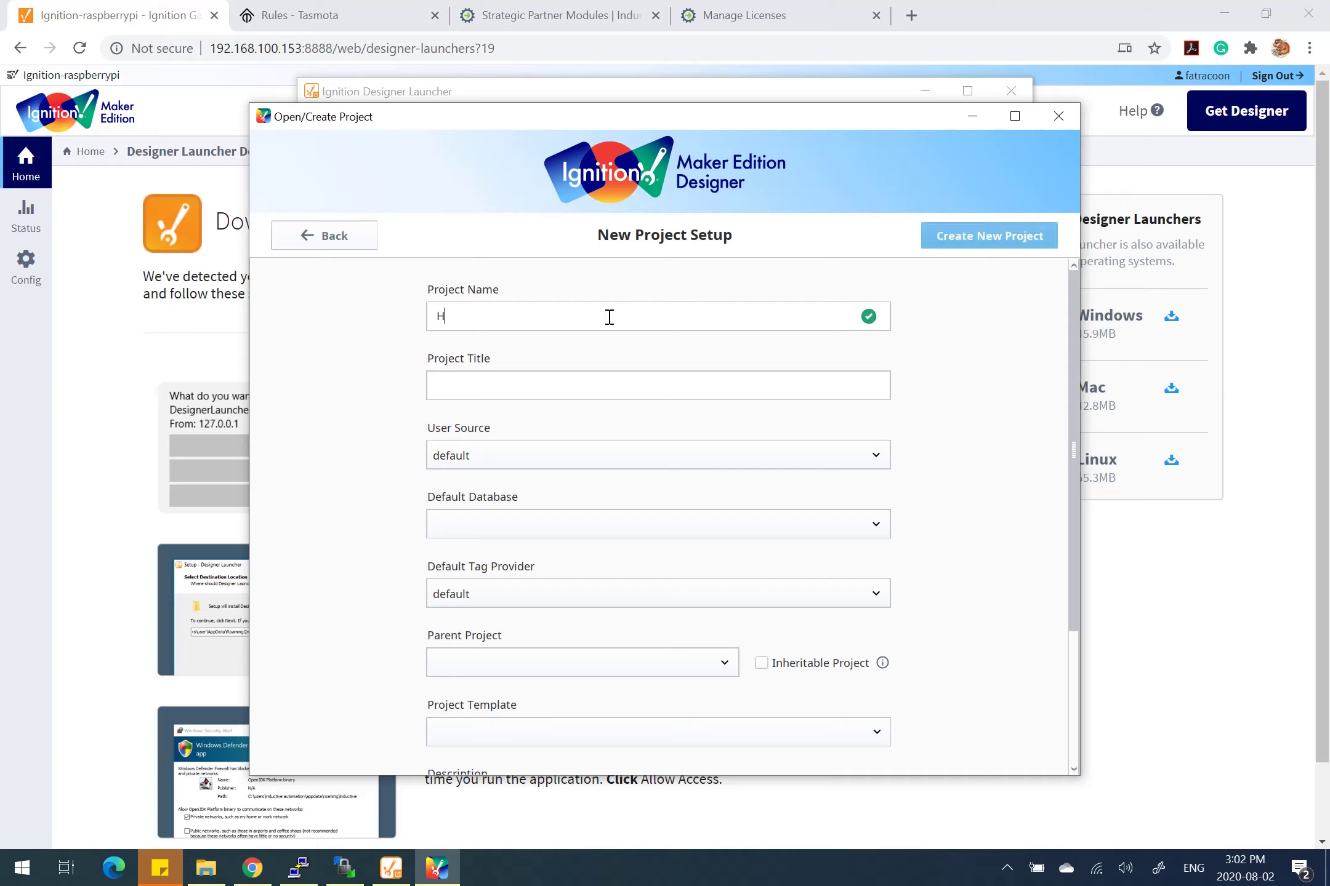
{"action": "left_click", "coordinate": [609, 388]}
{"action": "type", "text": "Home"}
{"action": "left_click", "coordinate": [500, 319]}
{"action": "key", "text": "BackSpace"}
{"action": "type", "text": "_"}
{"action": "key", "text": "BackSpace"}
- Set Mydatabase as default database, leave the template empty, and create the project
{"action": "left_click", "coordinate": [877, 525]}
{"action": "left_click", "coordinate": [656, 563]}
{"action": "scroll", "coordinate": [974, 481], "scroll_direction": "down", "scroll_amount": 3}
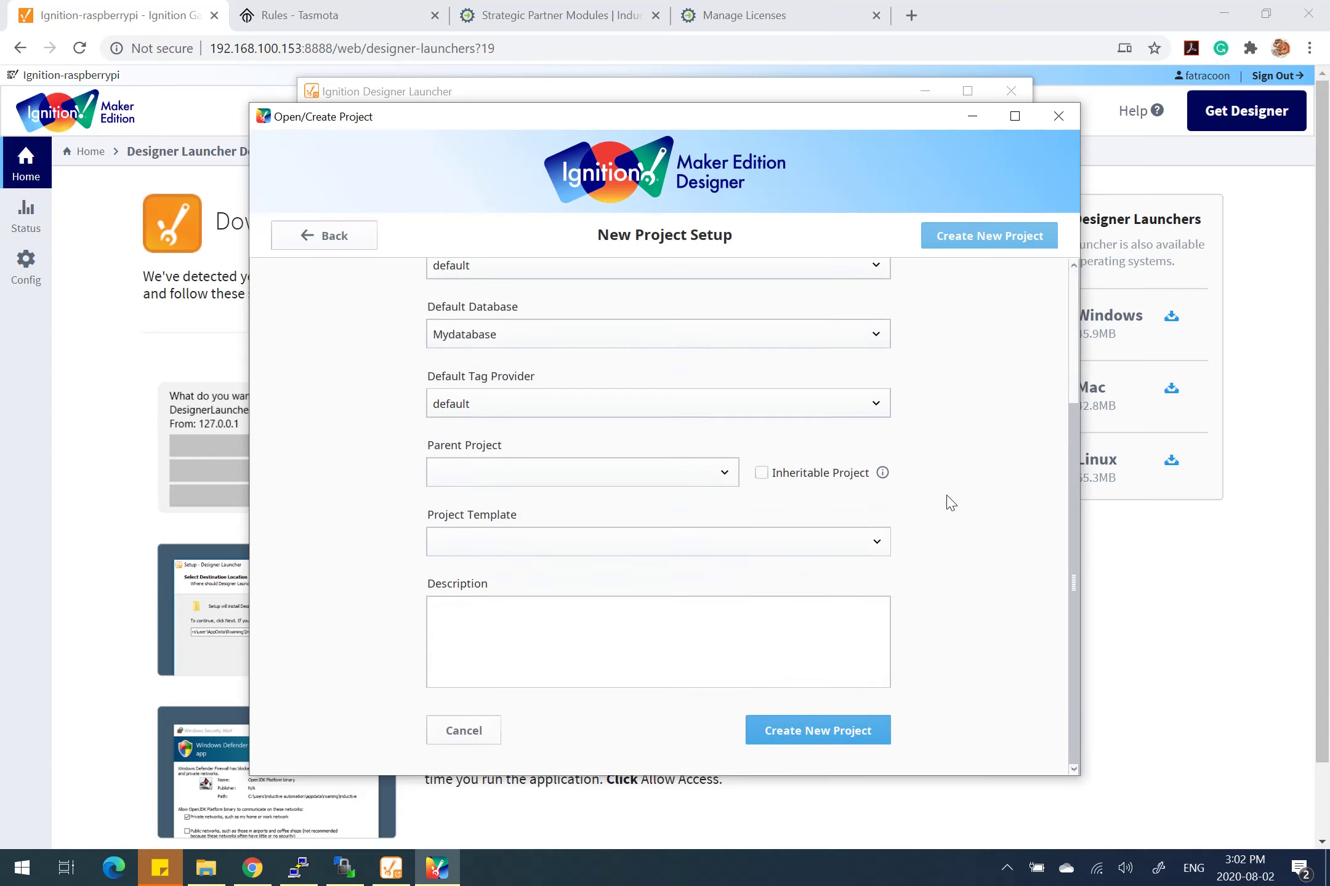
{"action": "left_click", "coordinate": [884, 543]}
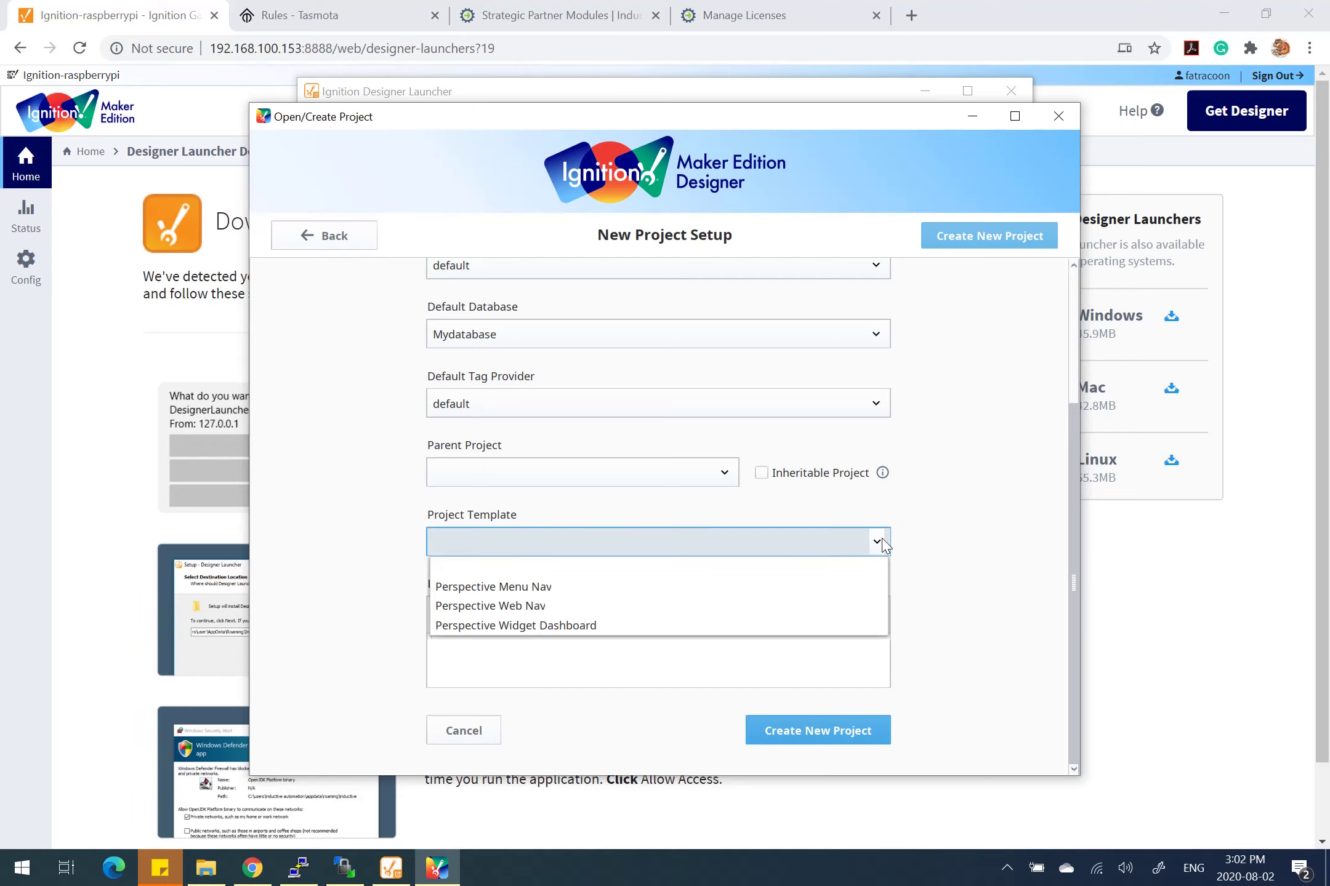
{"action": "left_click", "coordinate": [883, 542]}
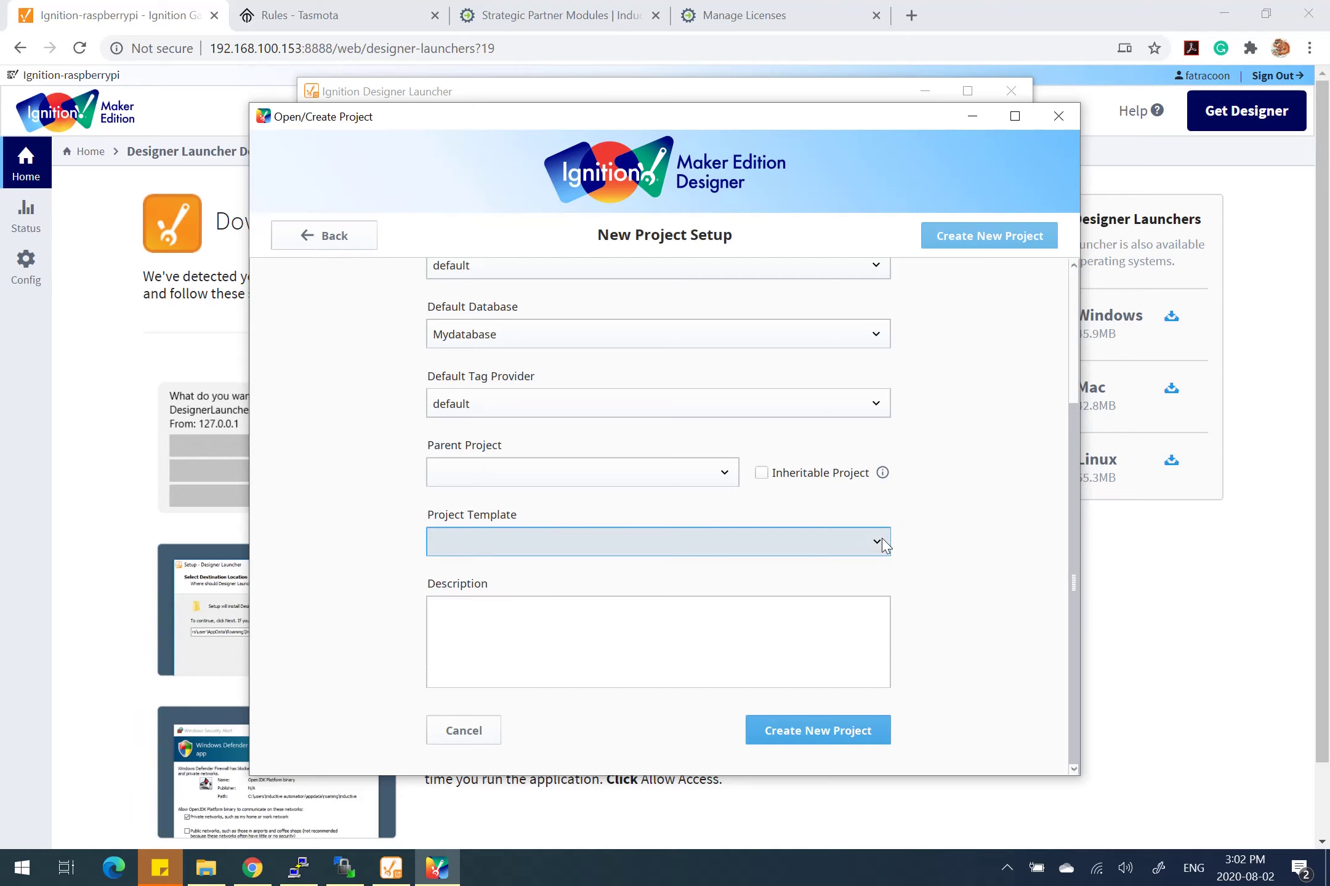
{"action": "left_click", "coordinate": [860, 726]}
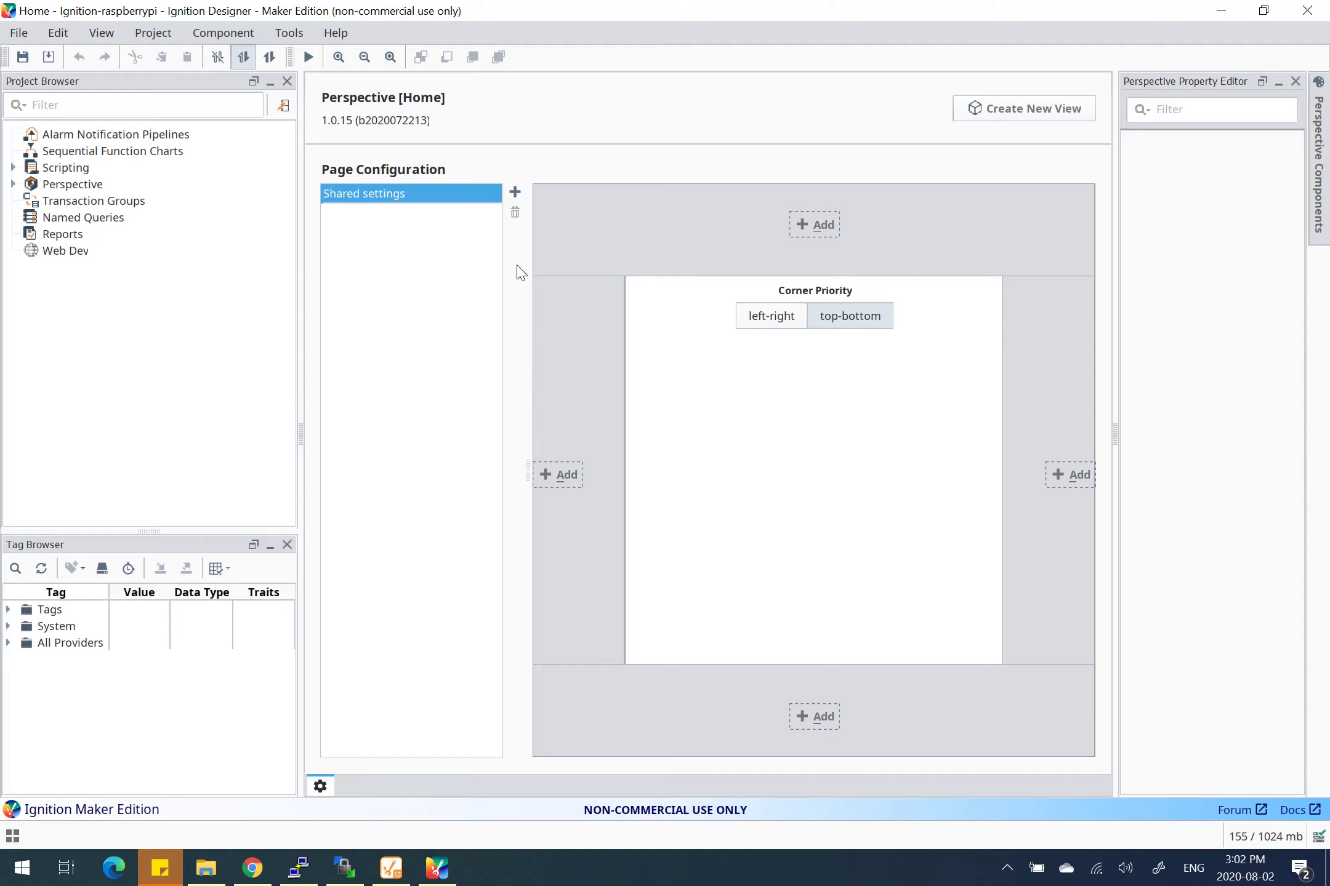
- Show the Perspective Components palette and save the Home project
{"action": "left_click", "coordinate": [1321, 179]}
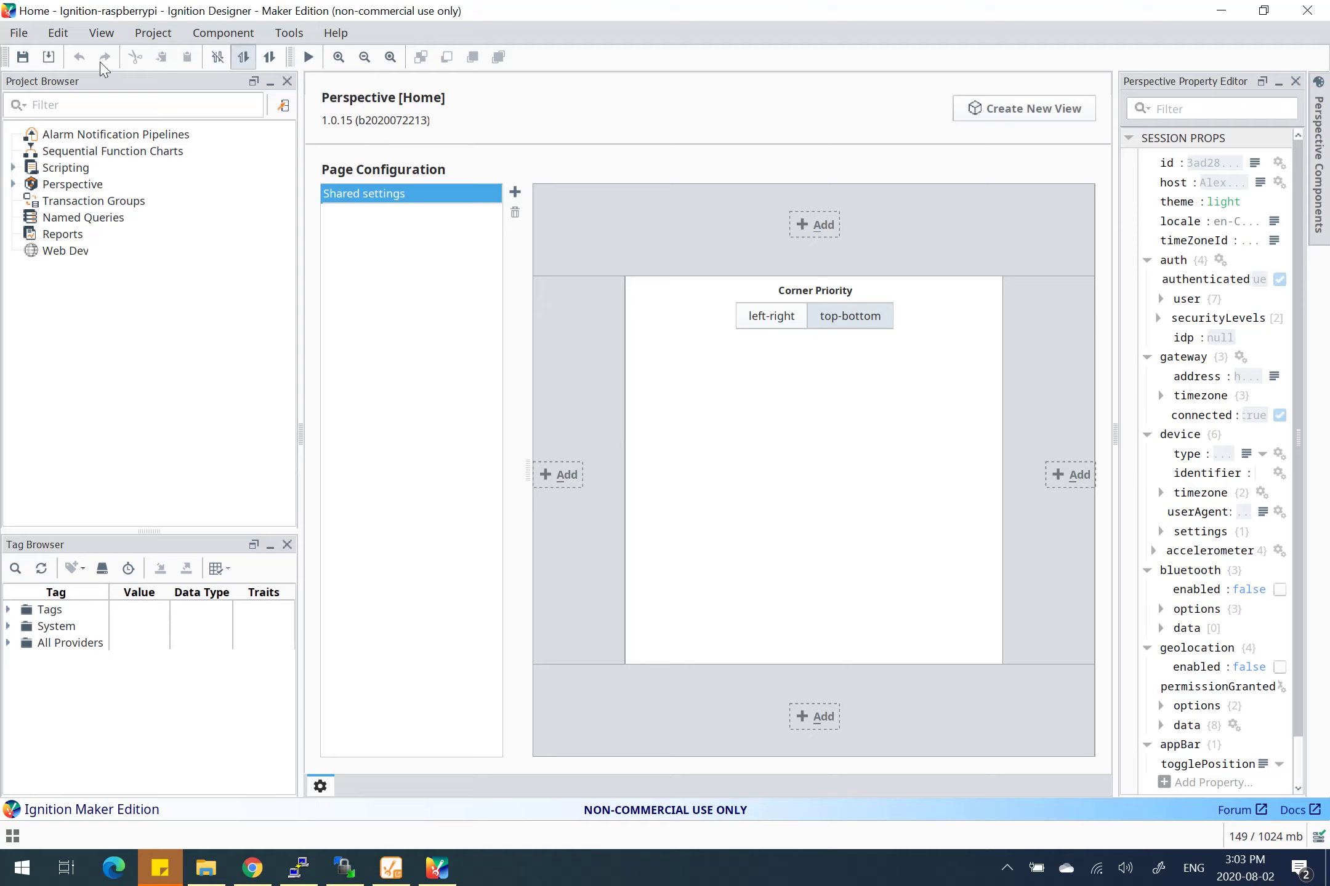
{"action": "left_click", "coordinate": [23, 56]}
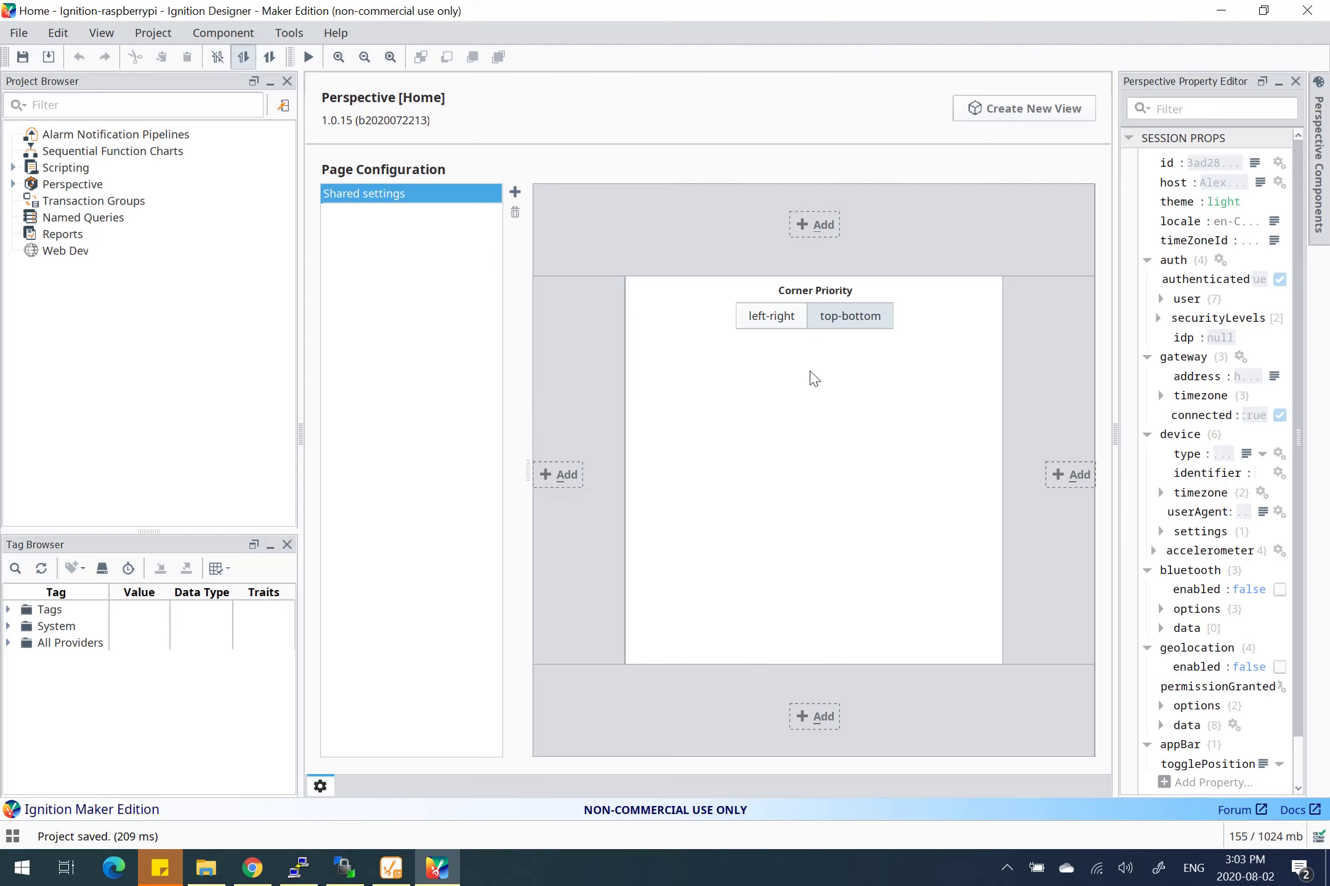